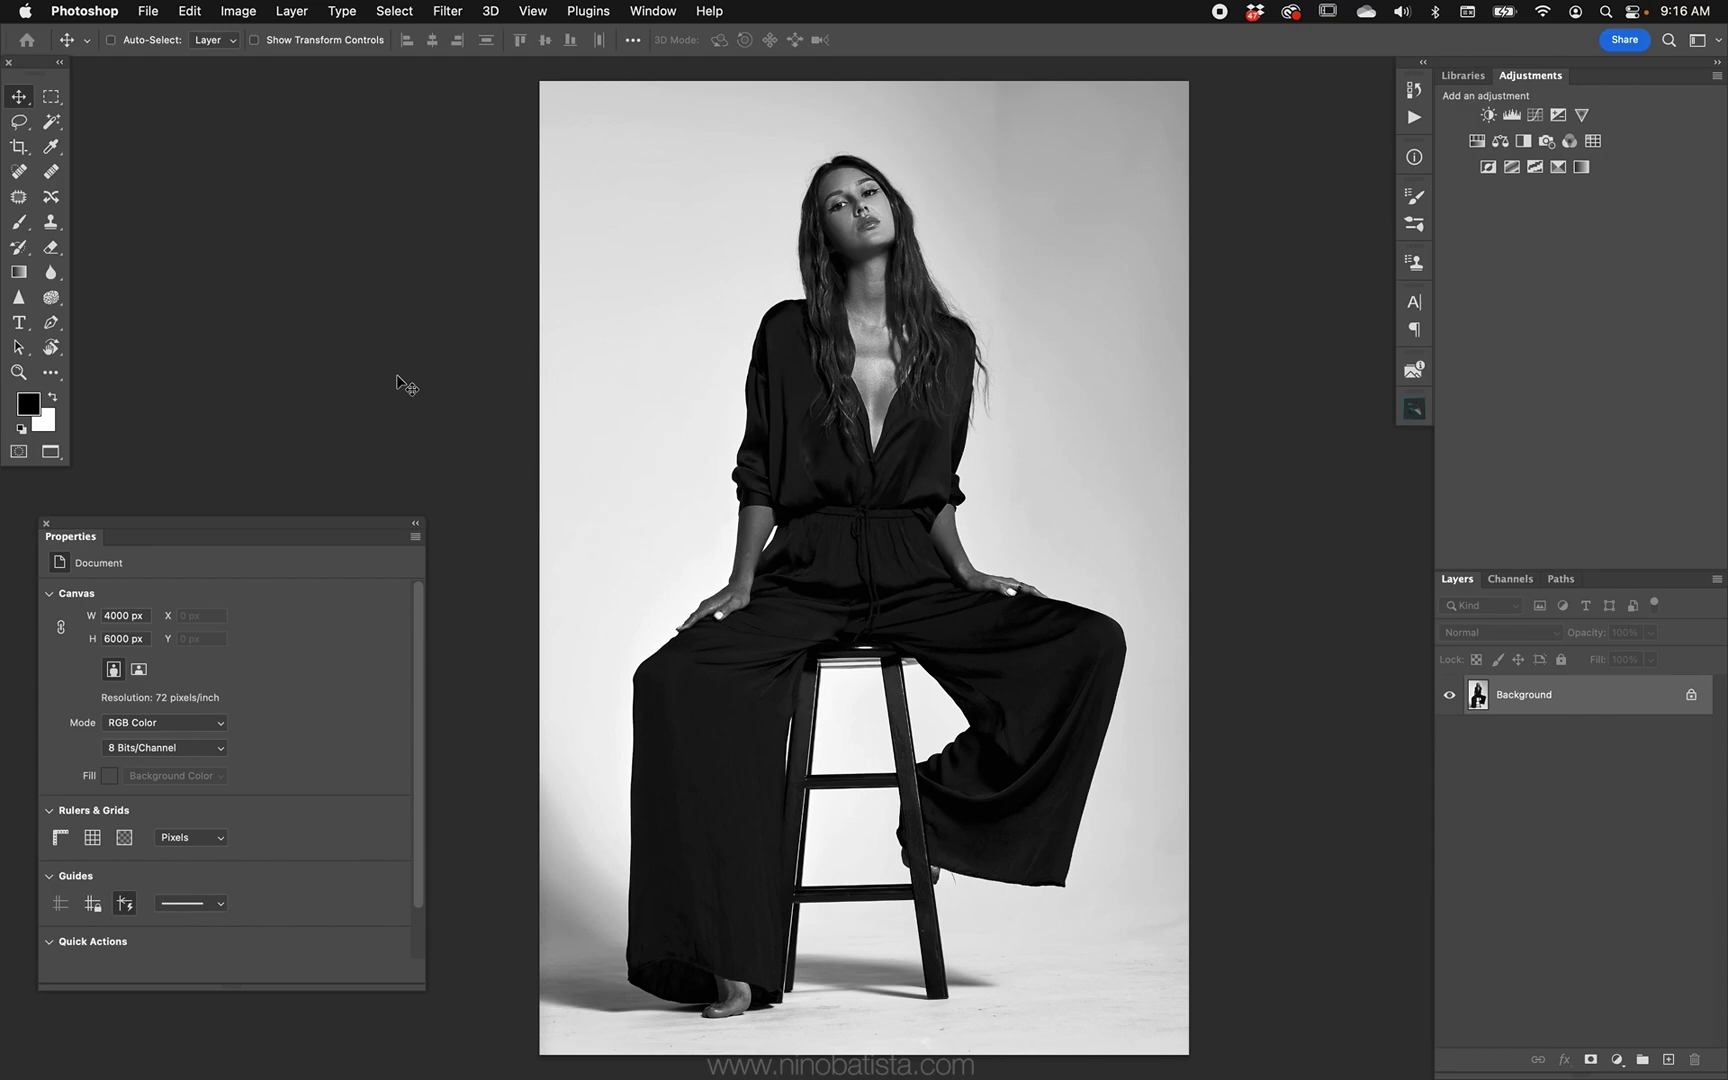
# Step: Open the Select menu to get to Color Range for the black-and-white portrait
pyautogui.click(386, 14)
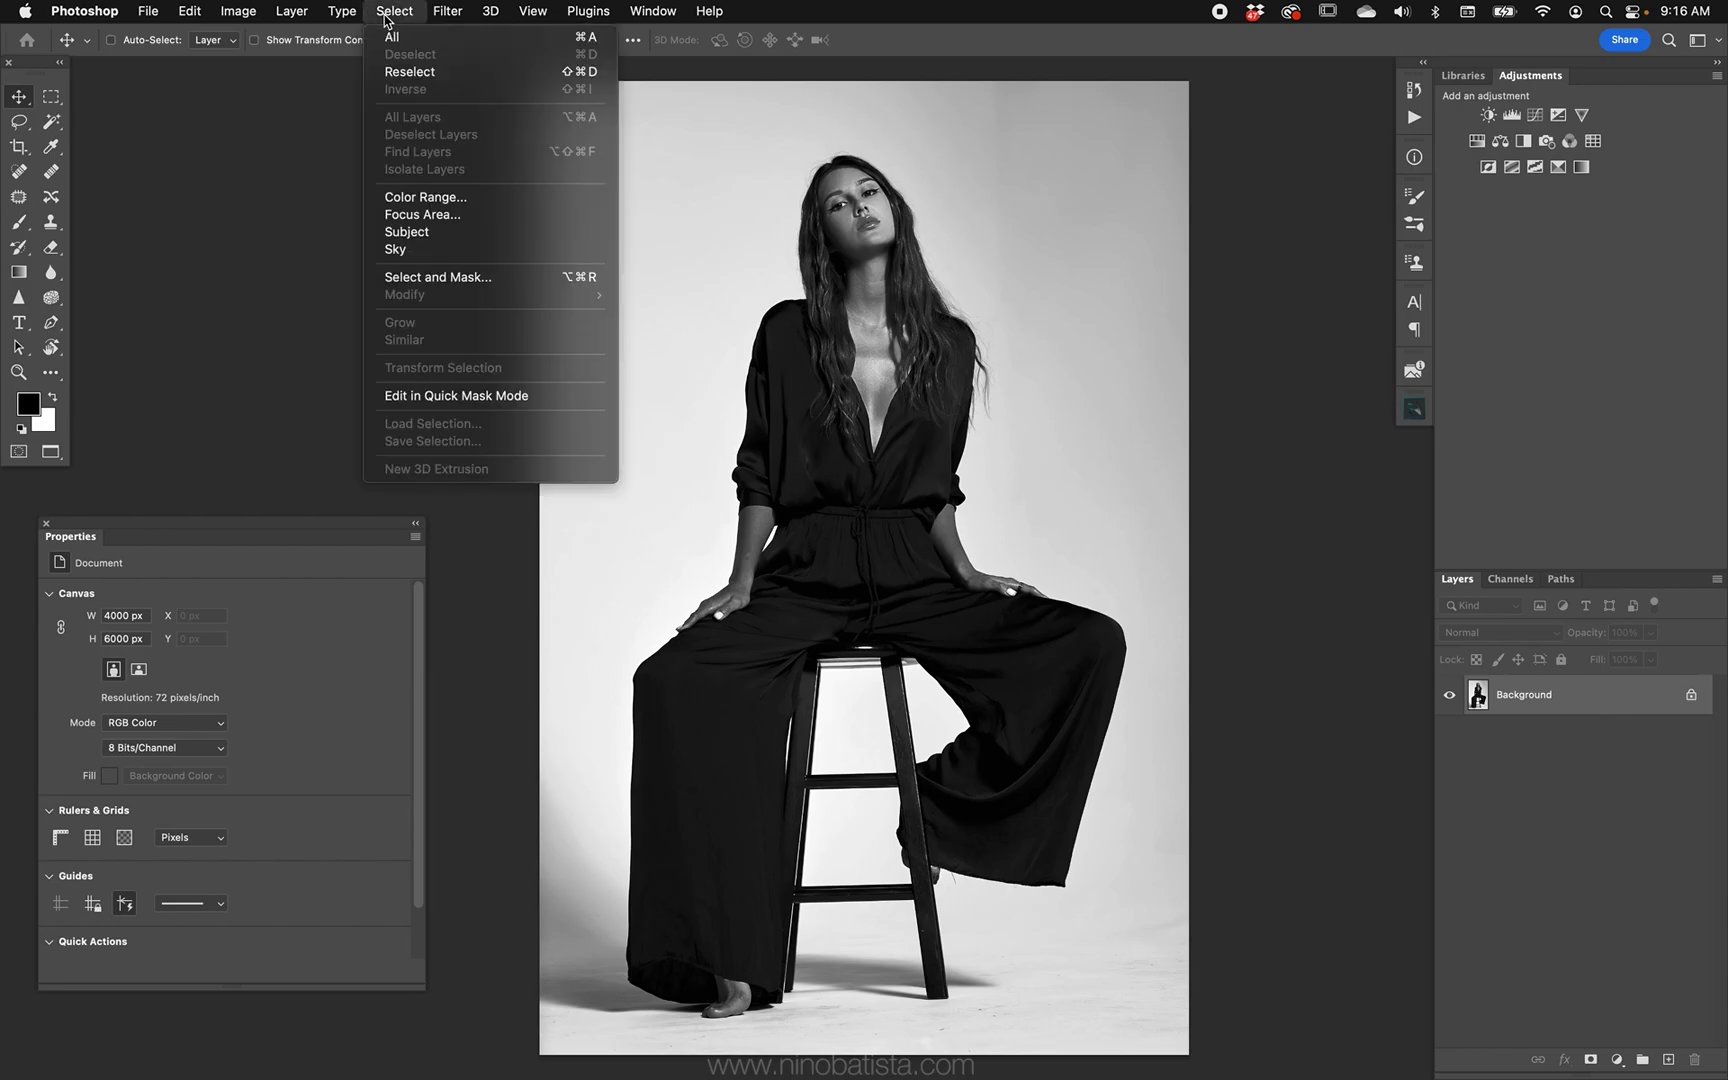
# Step: Preview a Skin Tones Color Range, cancel it, and select the seated model as subject
pyautogui.click(445, 200)
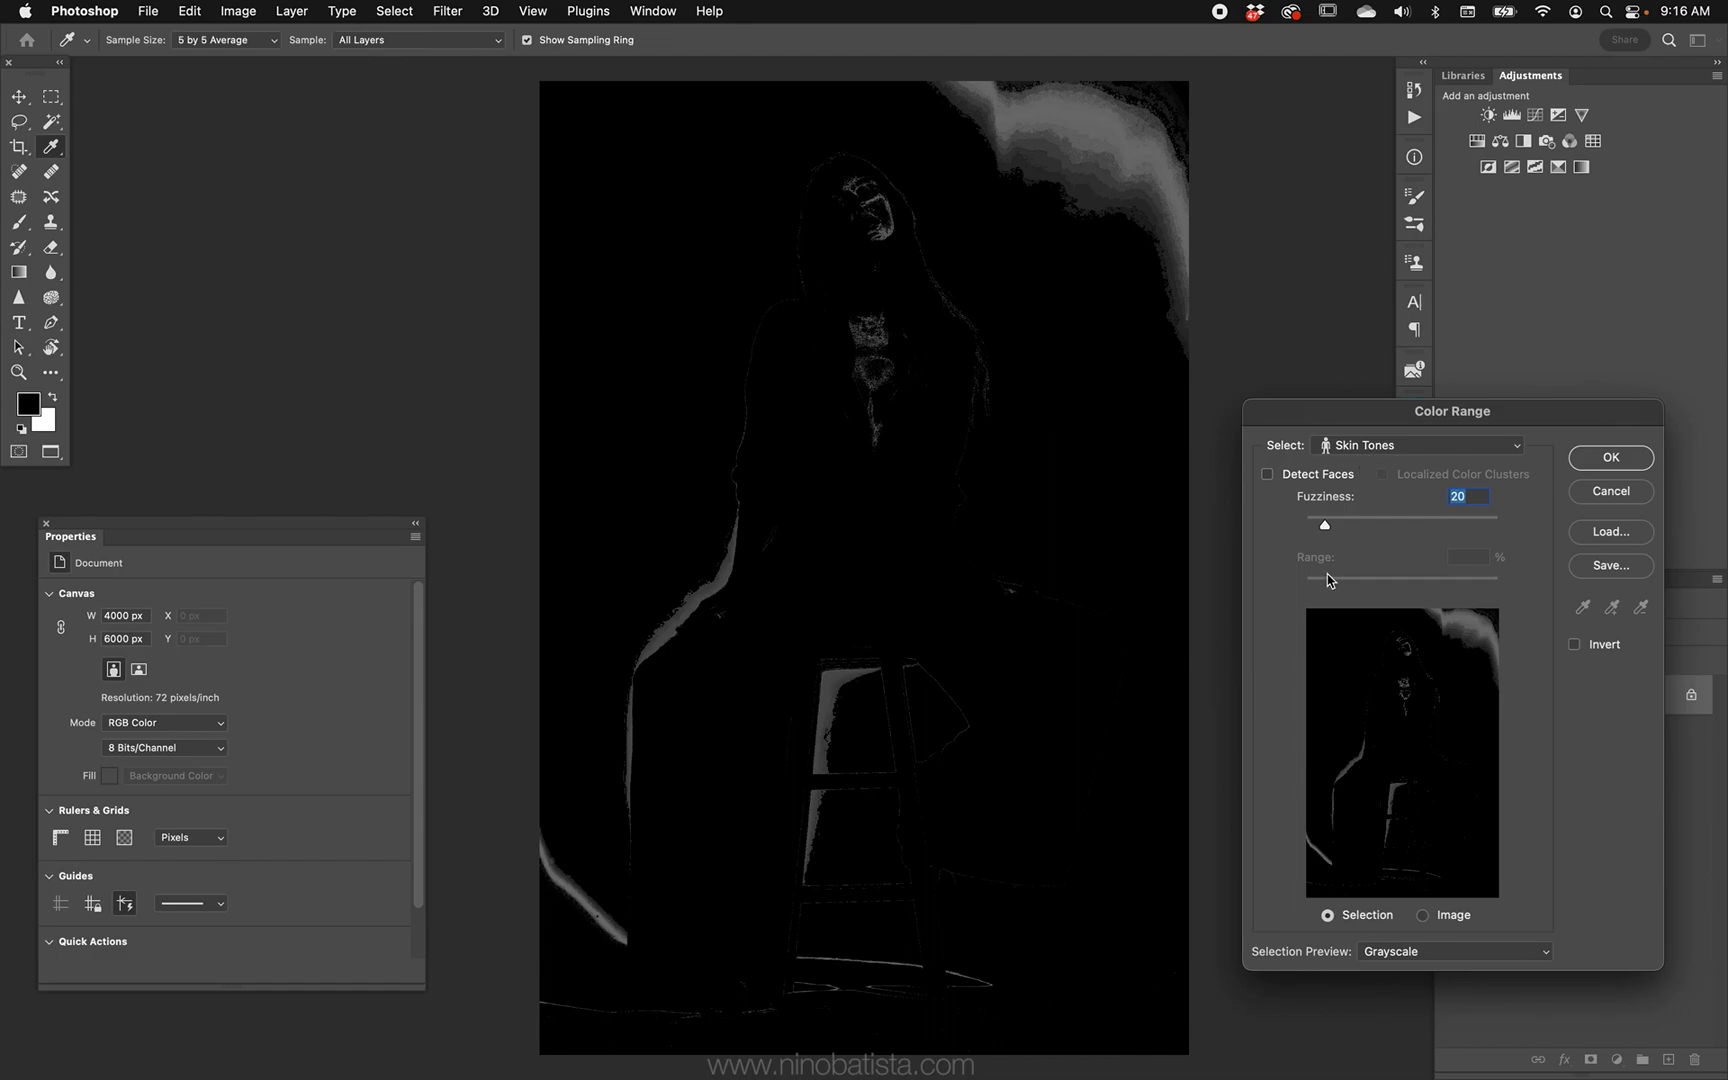
pyautogui.click(1611, 491)
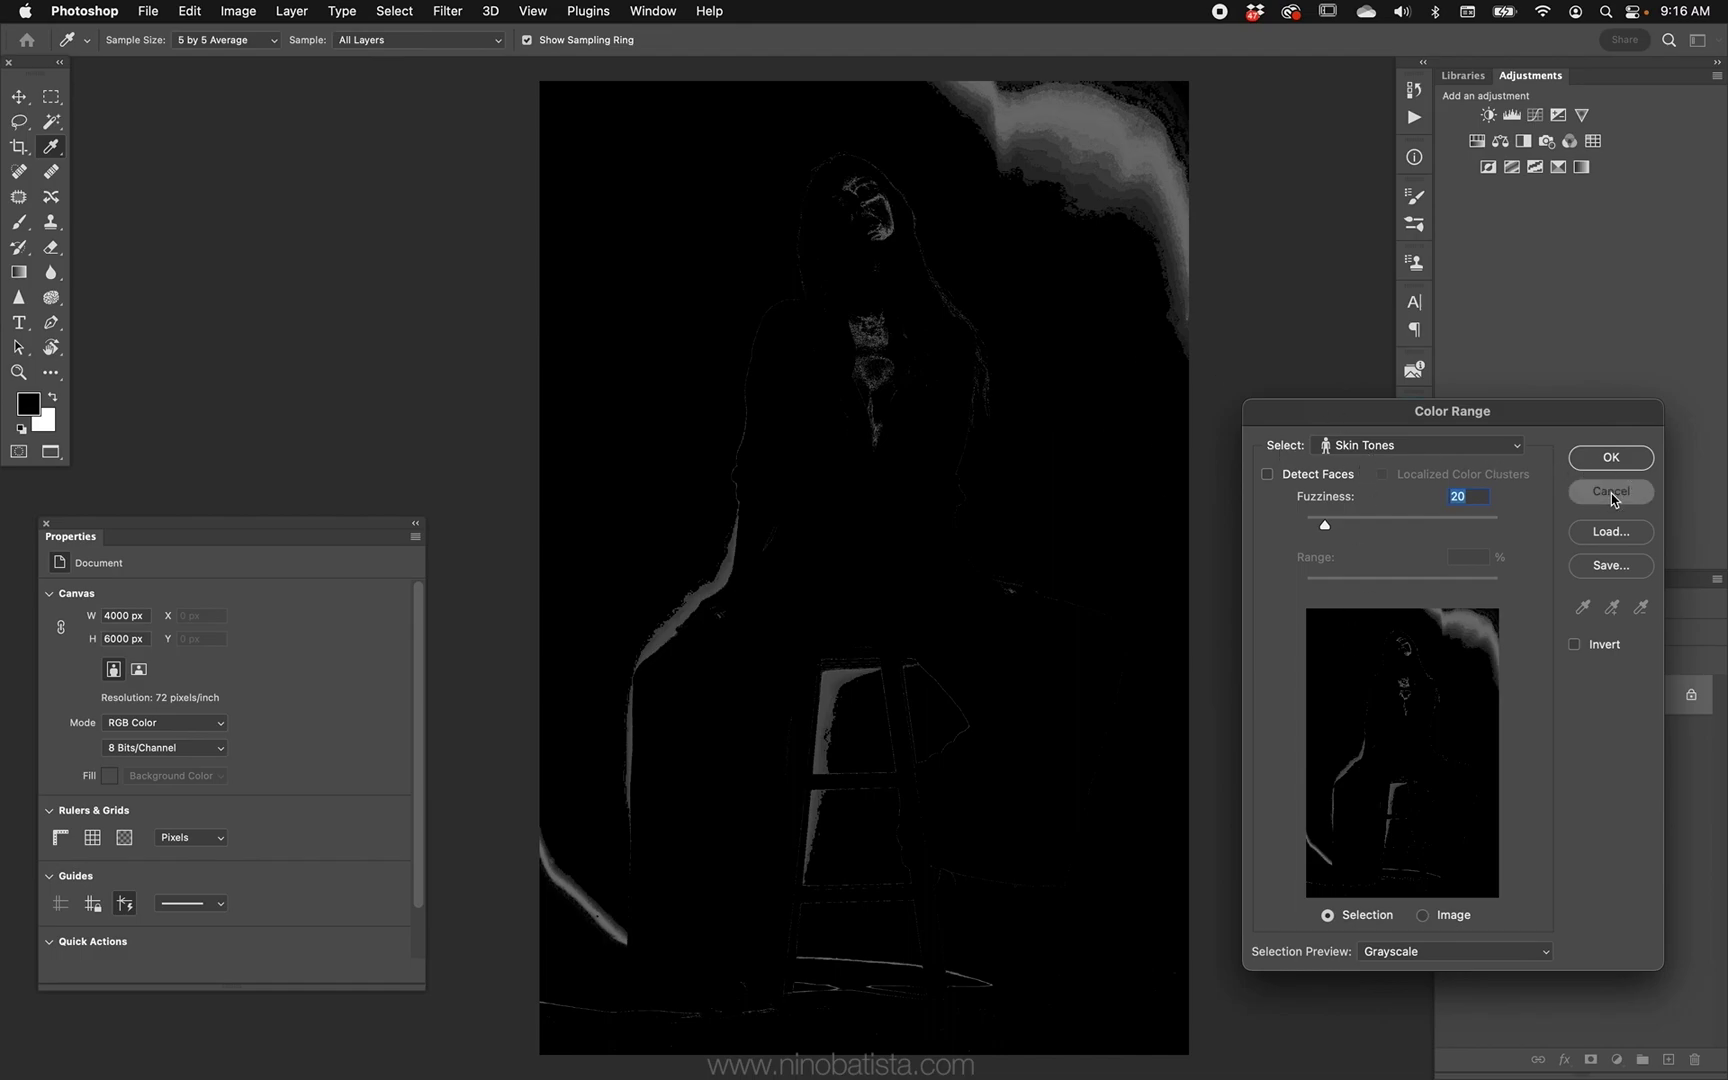
pyautogui.press('v')
pyautogui.click(394, 11)
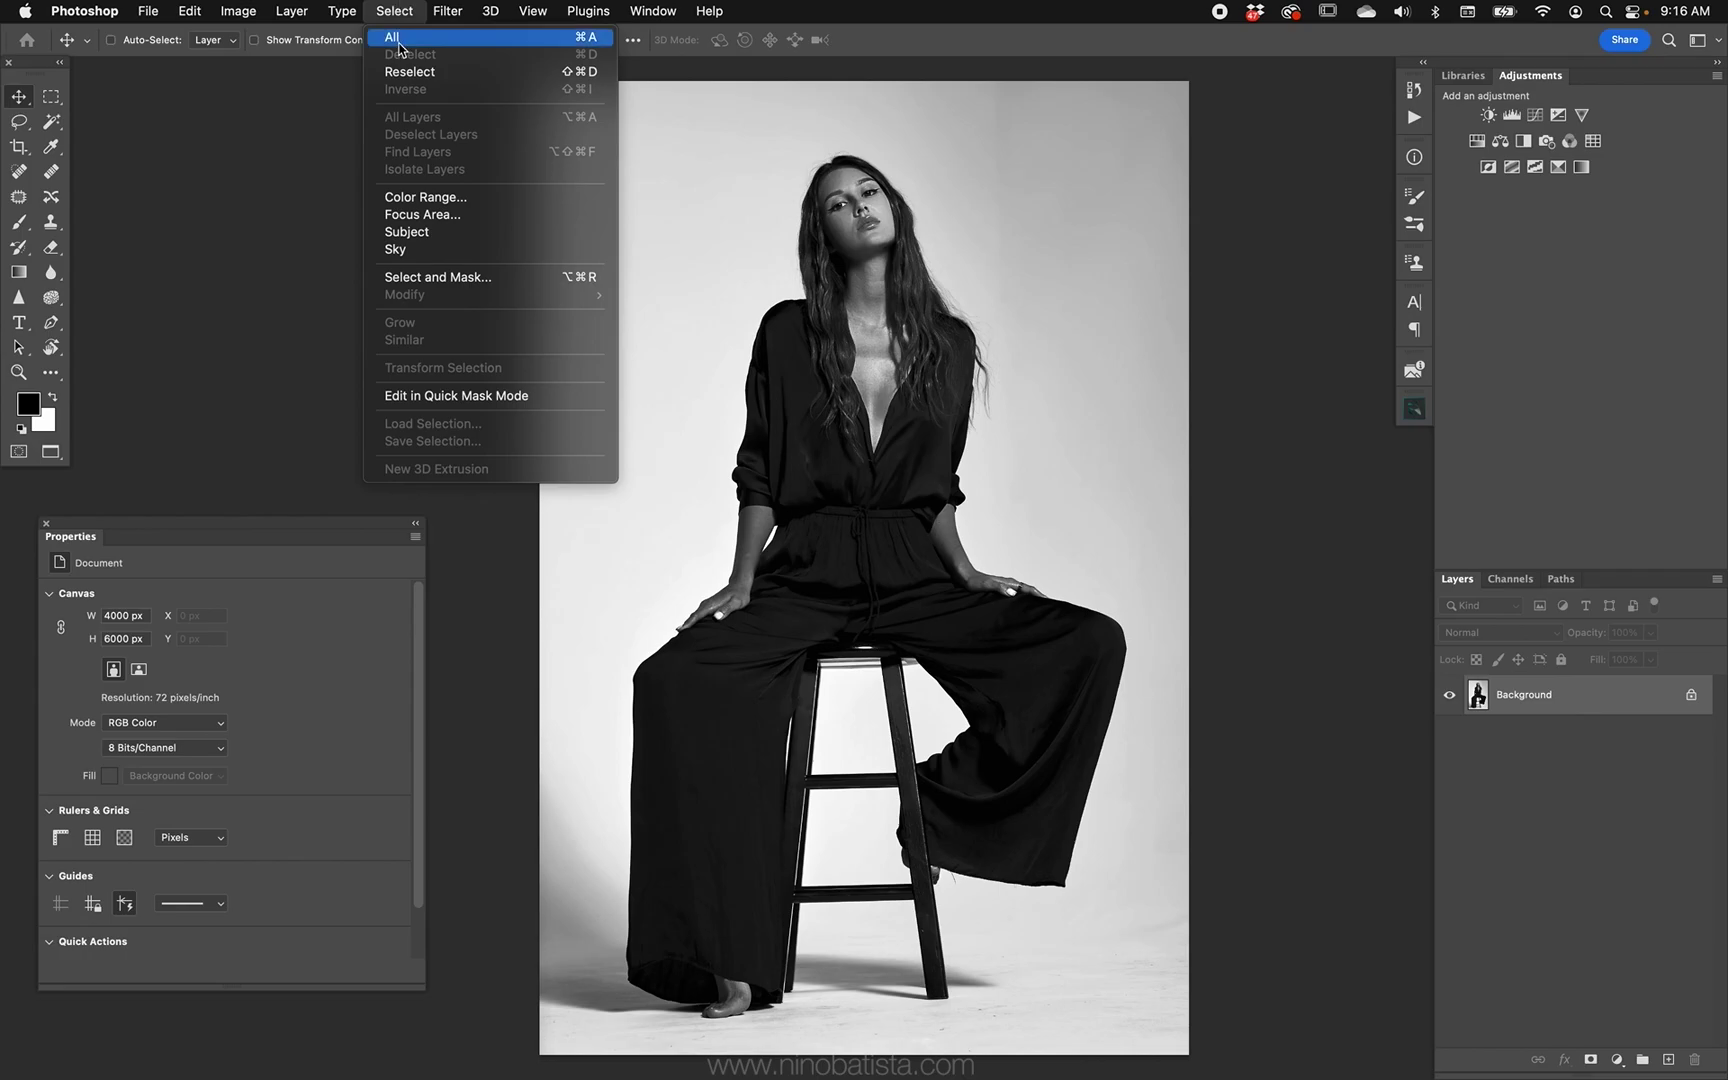
pyautogui.click(424, 234)
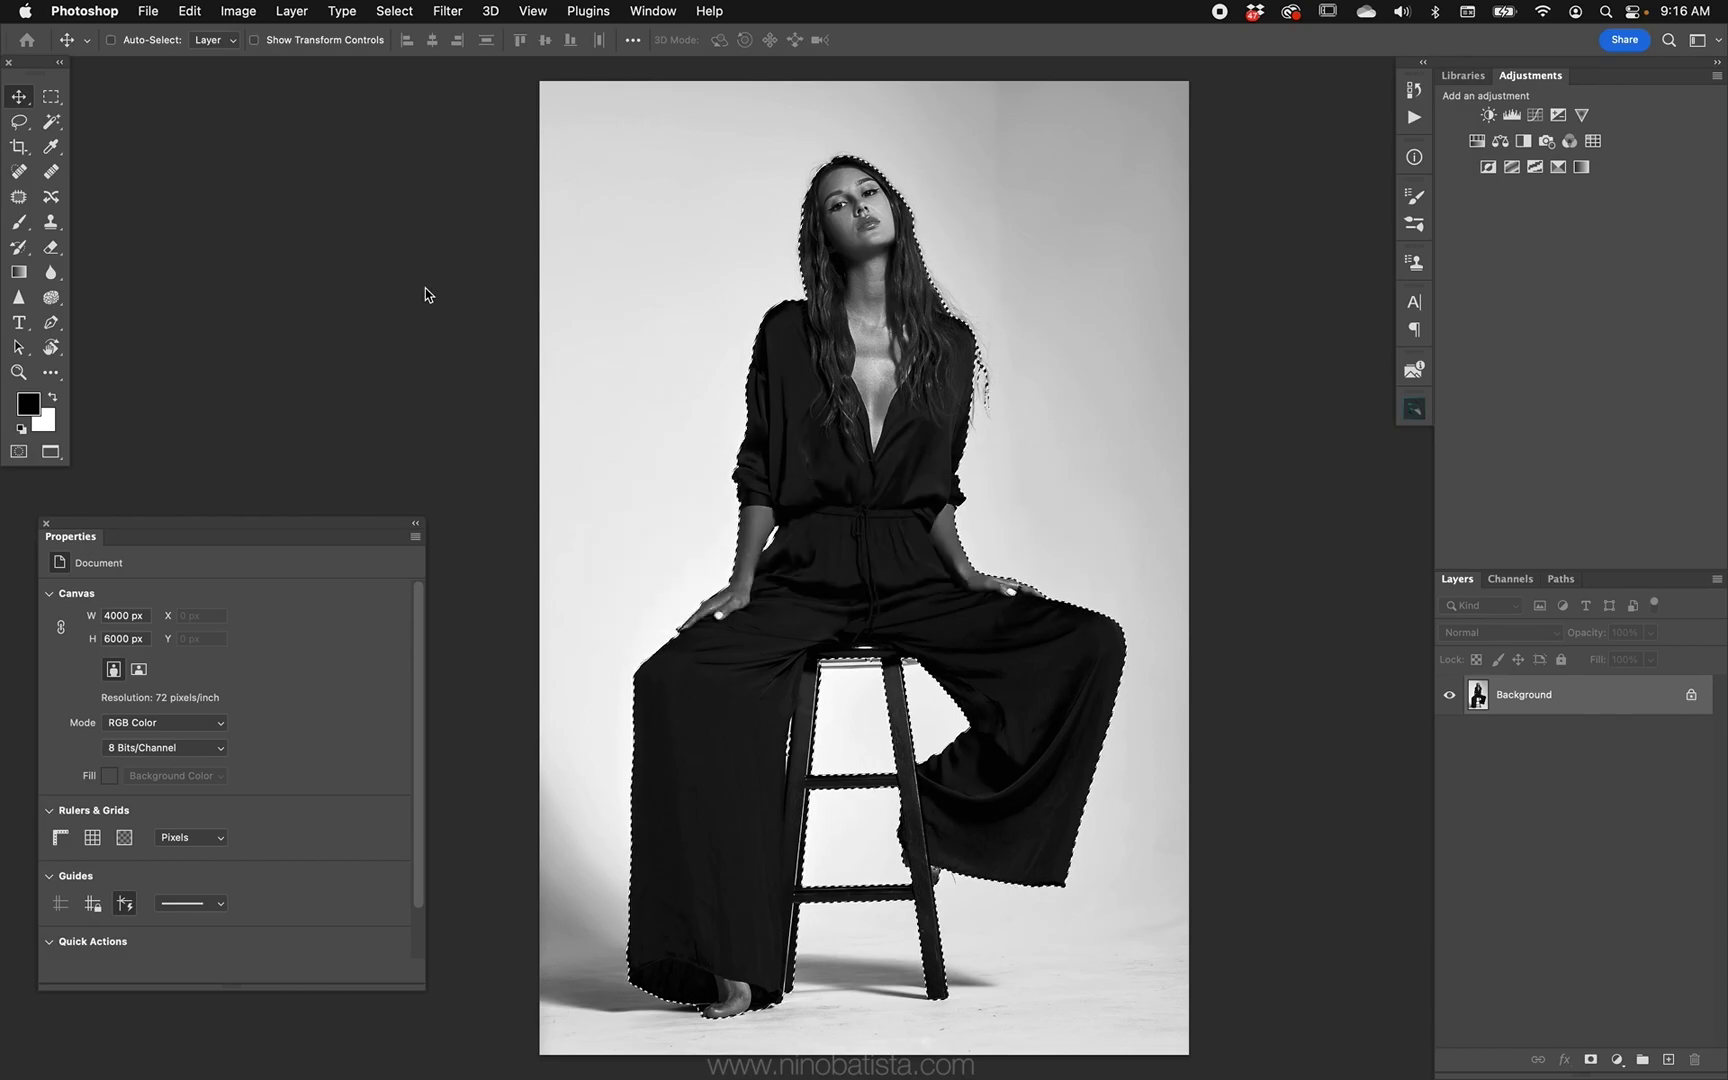
# Step: Preview Color Range with higher Skin Tones fuzziness, cancel it, and deselect
pyautogui.click(394, 11)
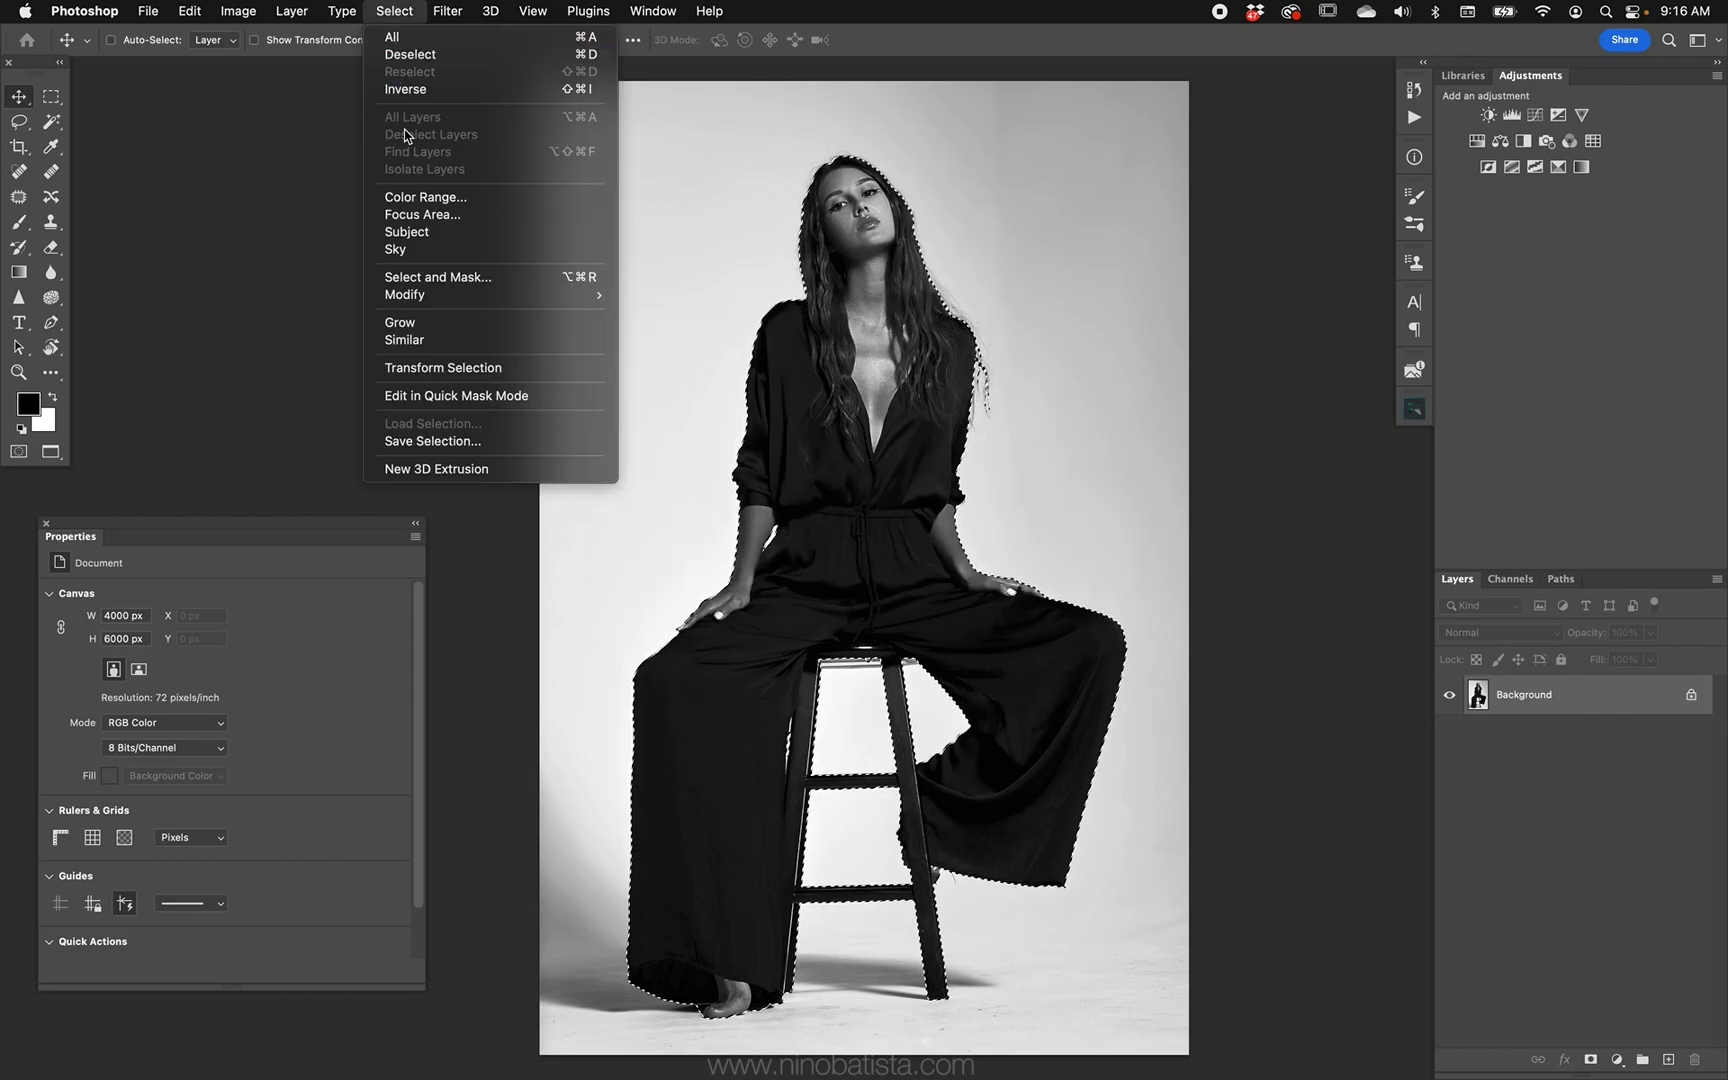
pyautogui.click(410, 197)
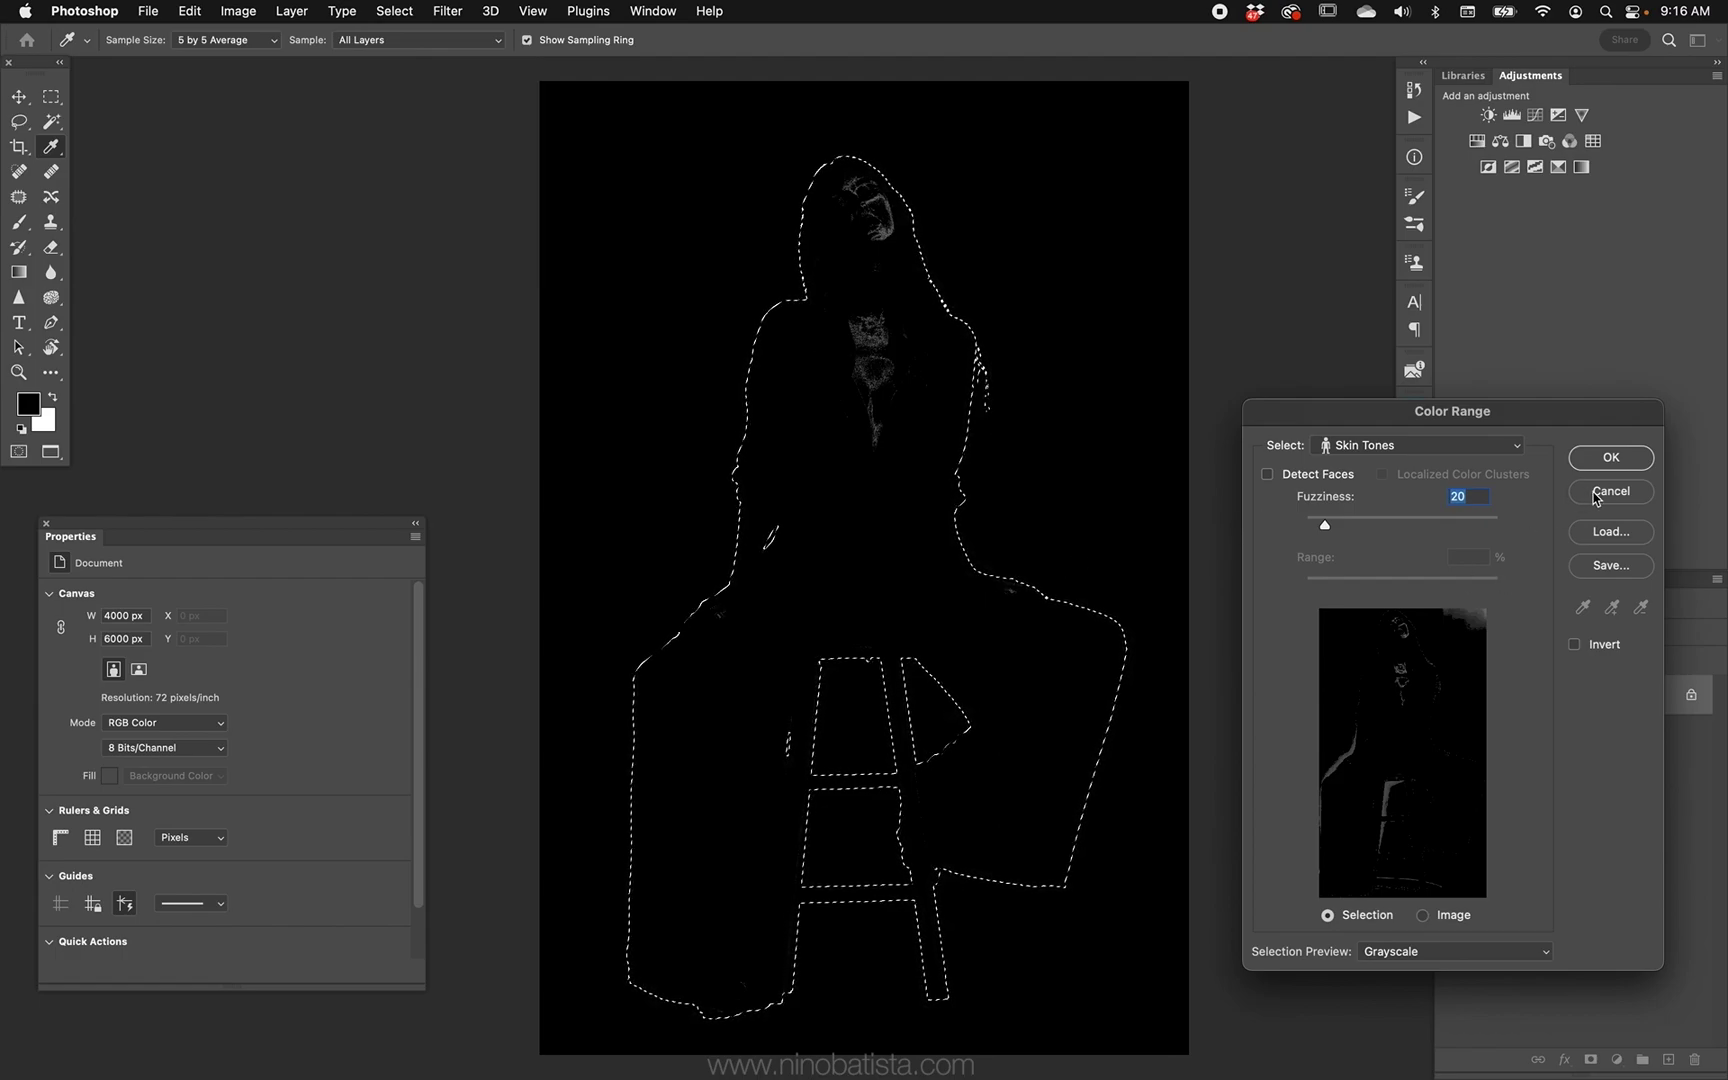
pyautogui.moveTo(1325, 524); pyautogui.dragTo(1448, 524)
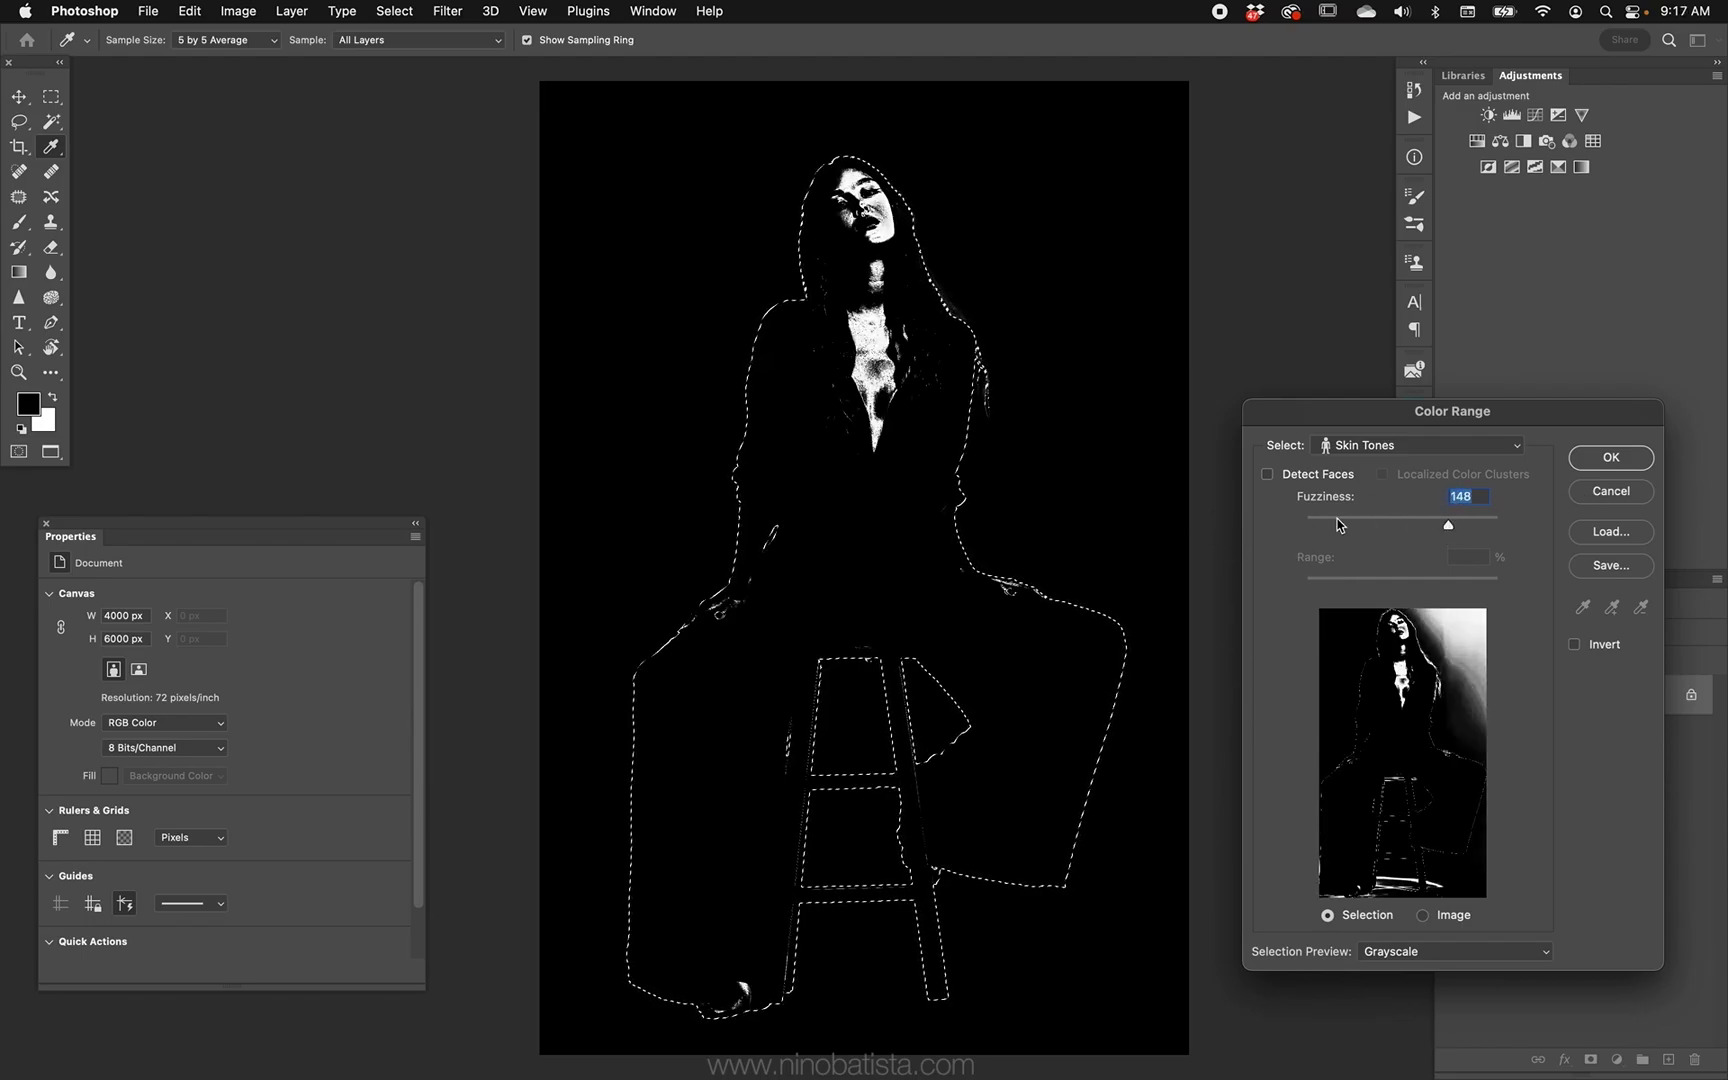
pyautogui.click(1598, 492)
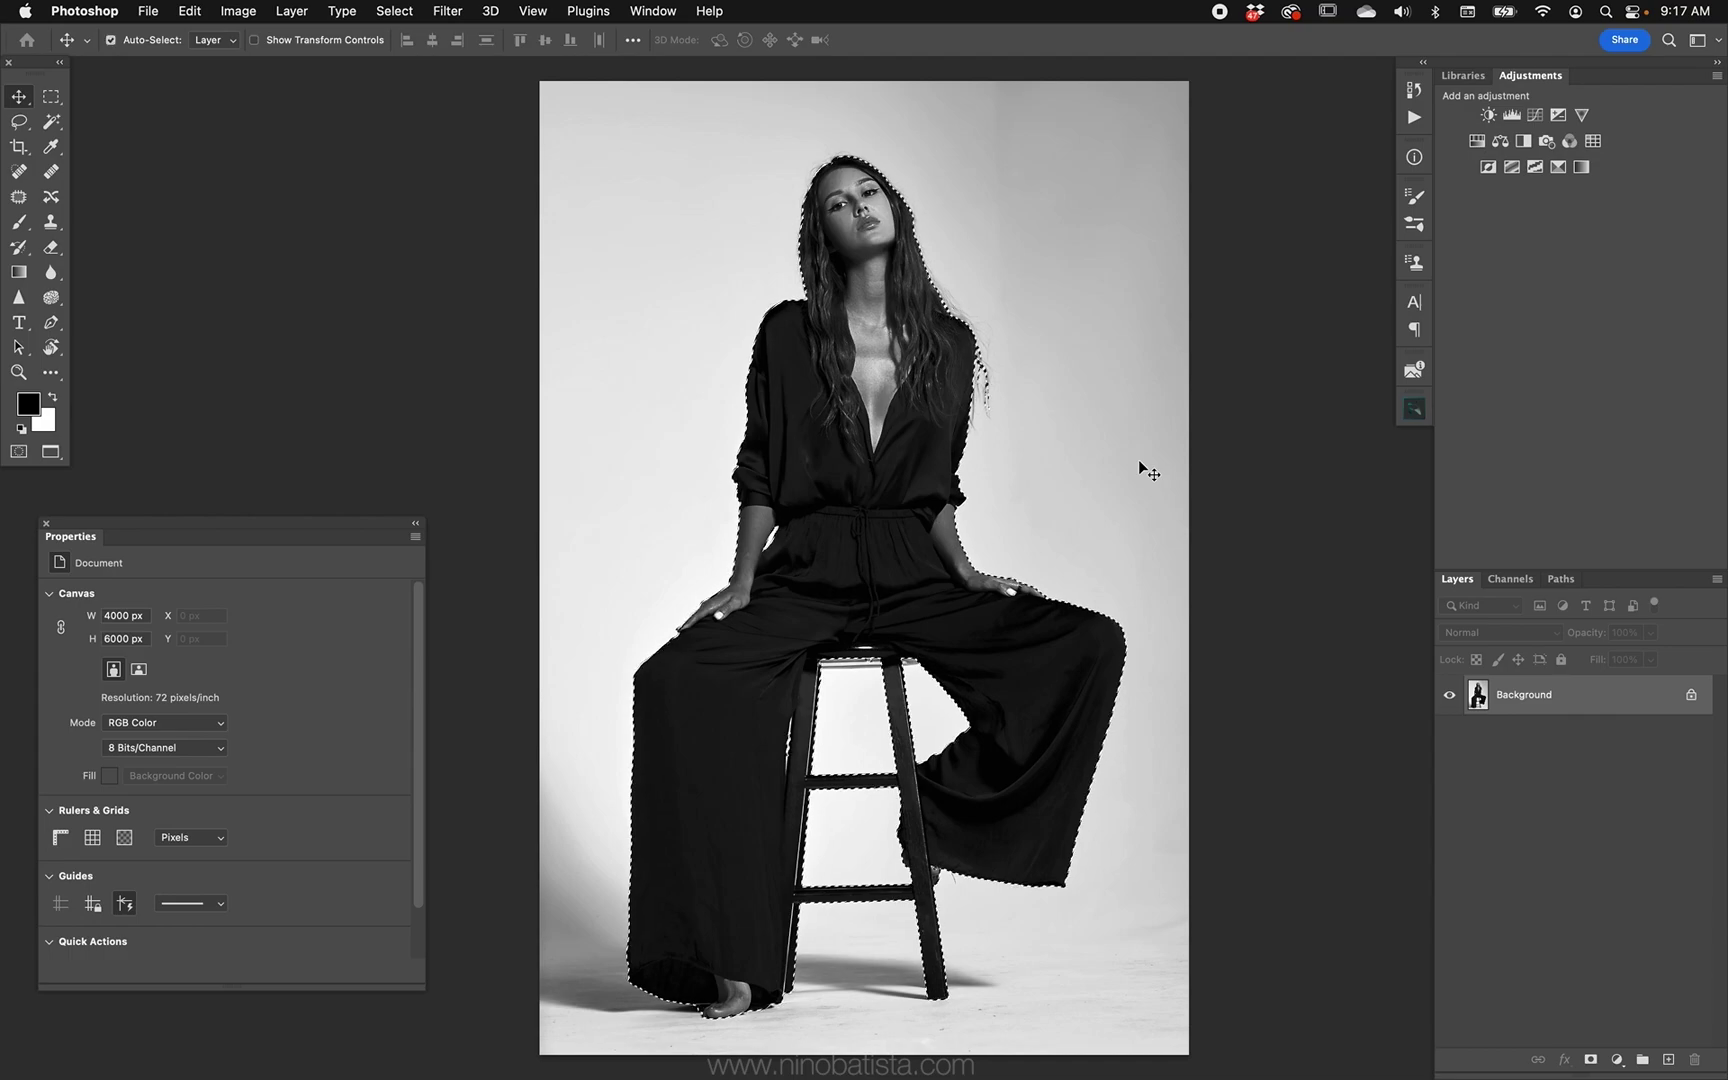
pyautogui.press('super+d')
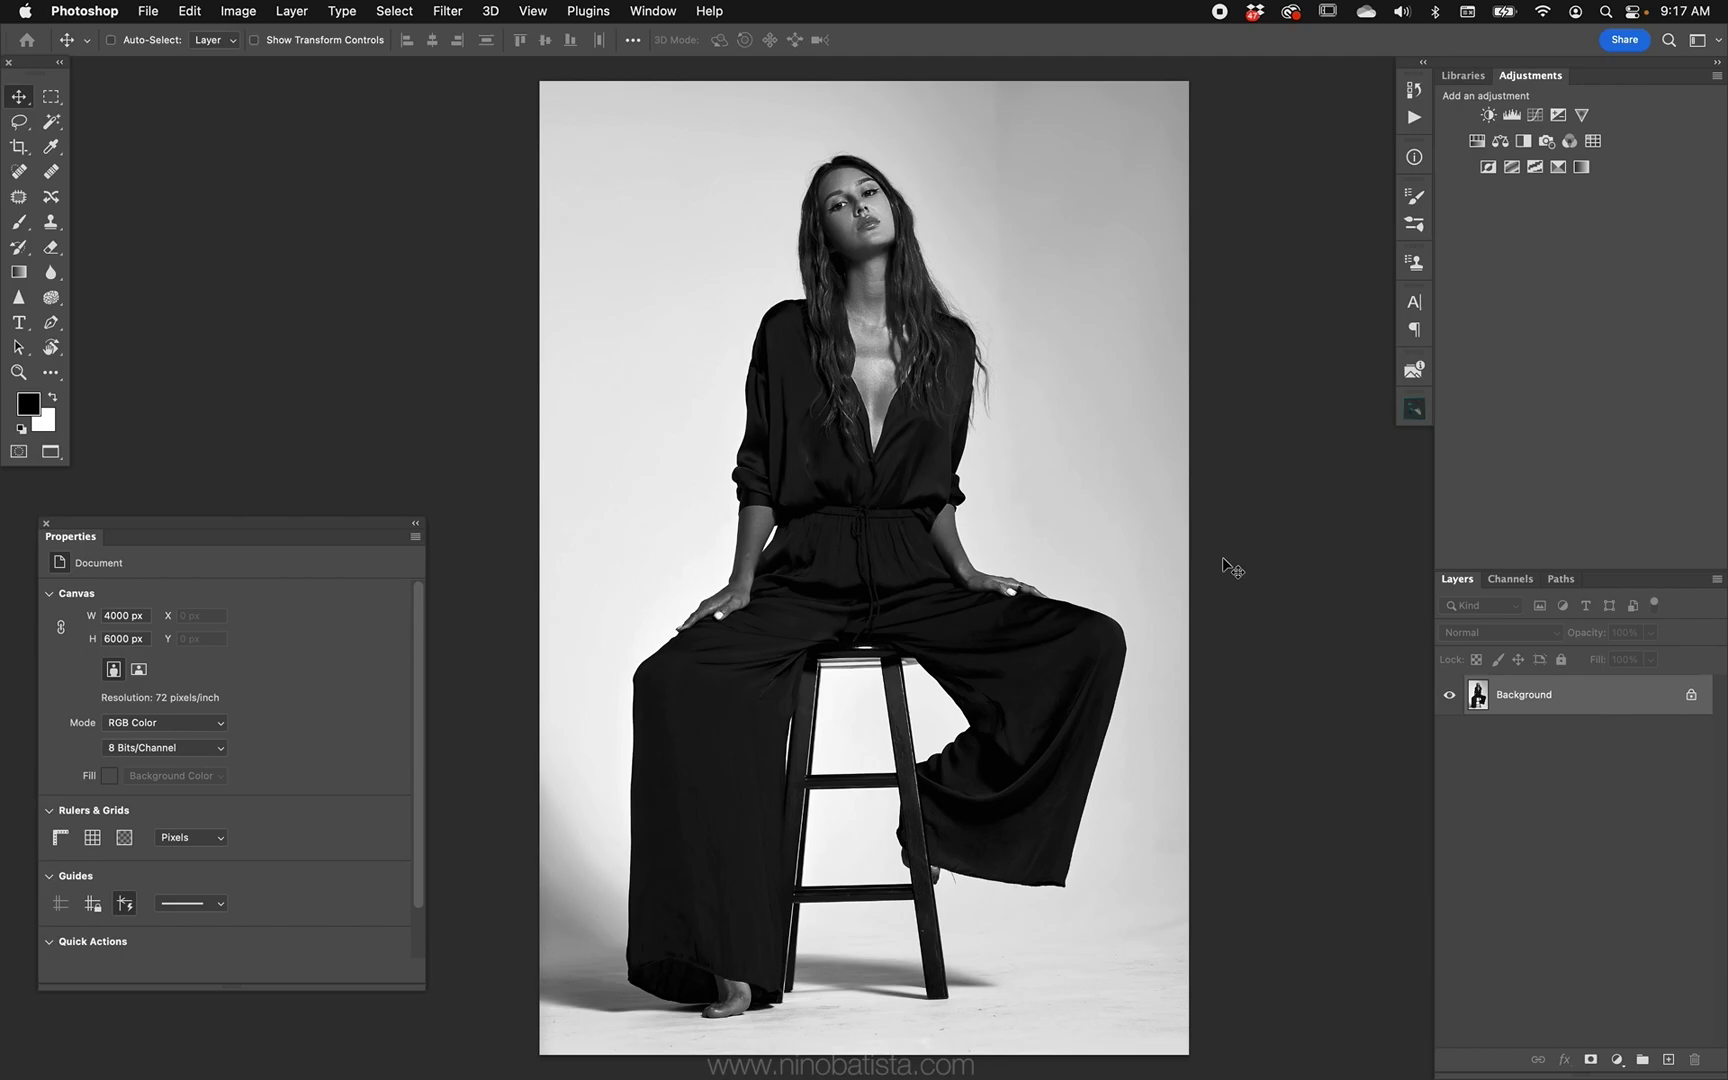
# Step: Duplicate the Background layer into a new Layer 1 with Cmd+J
pyautogui.press('super+j')
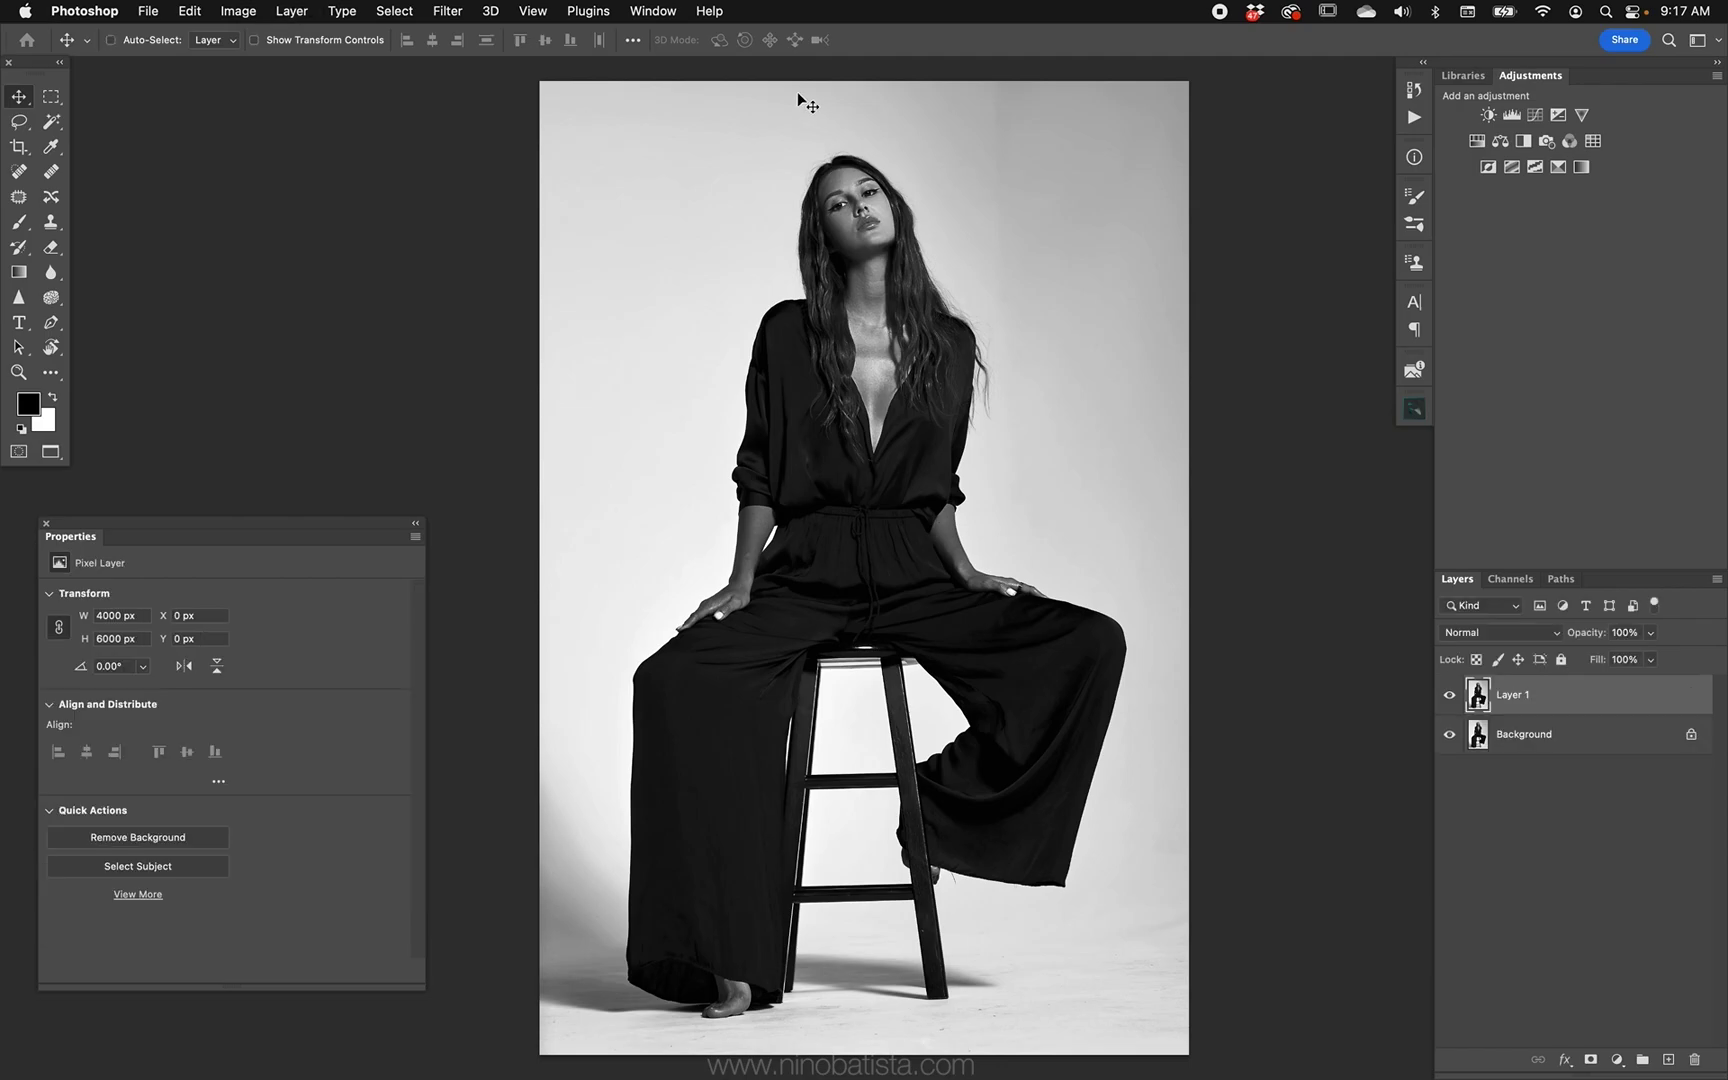
# Step: Apply Neural Filters Colorize to Layer 1 with a focal point on the chest, then deselect
pyautogui.click(464, 9)
pyautogui.click(480, 92)
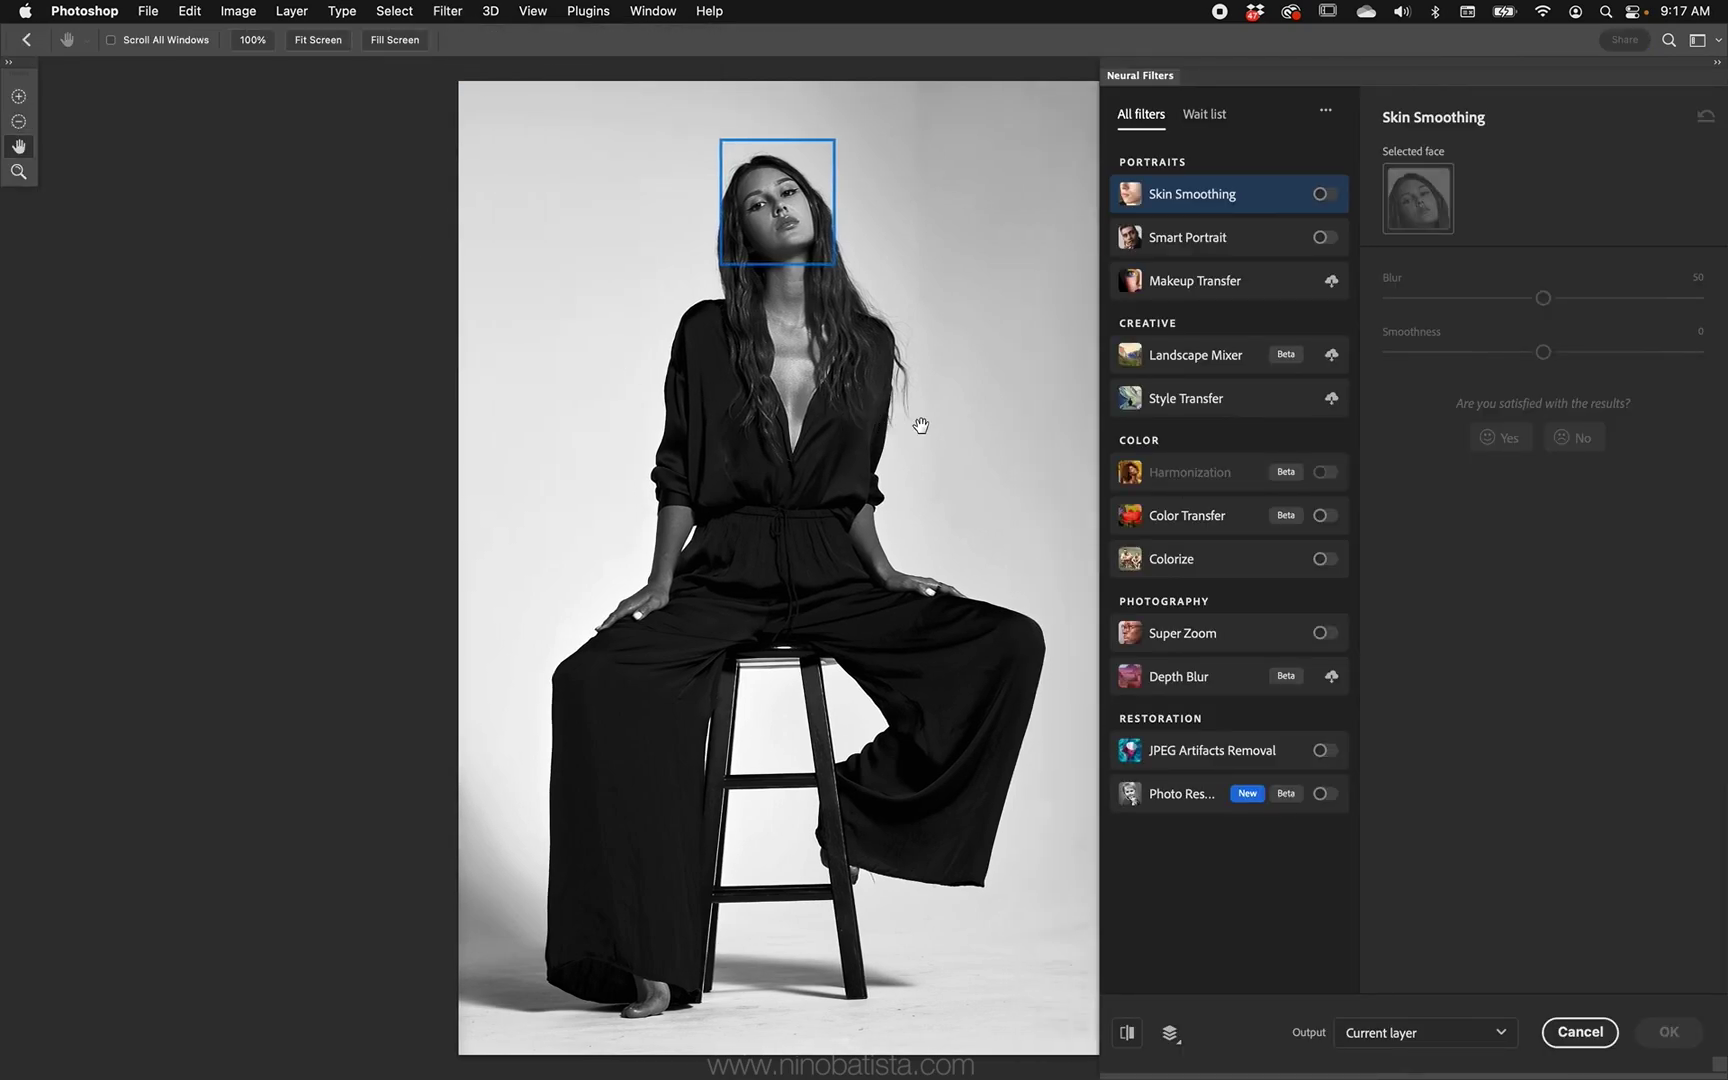
pyautogui.click(1324, 559)
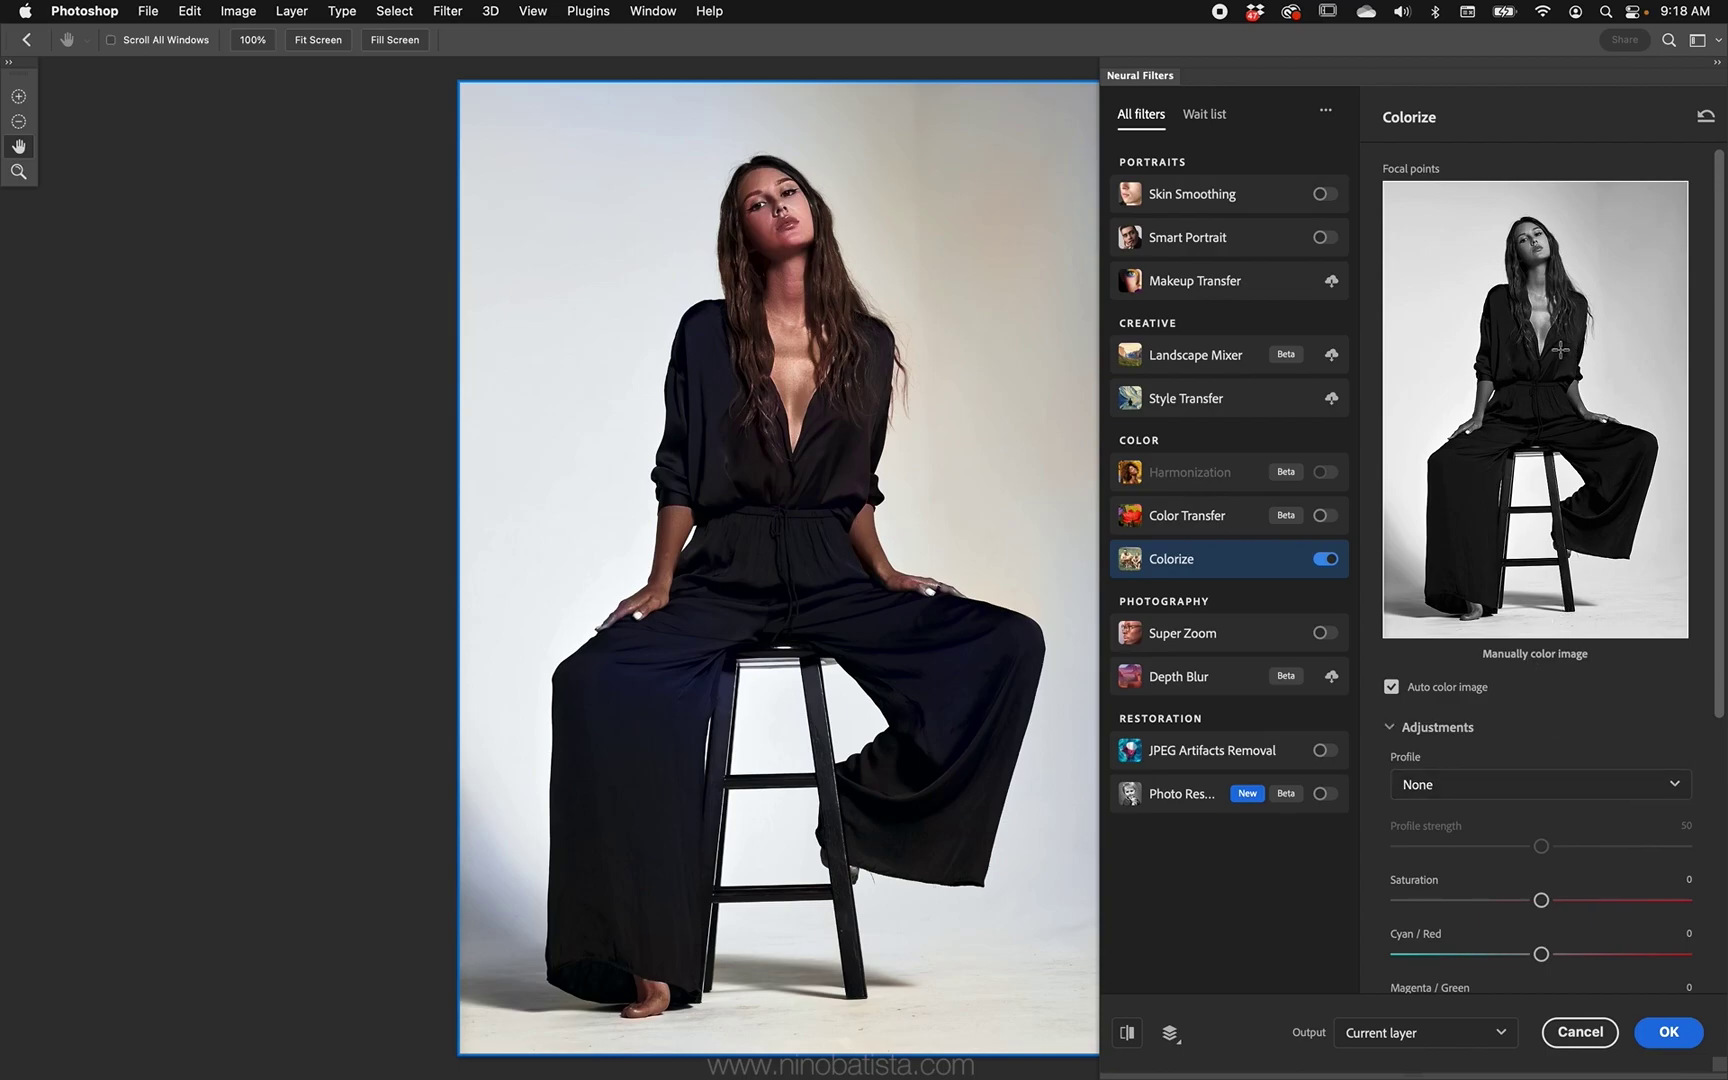
pyautogui.click(1568, 352)
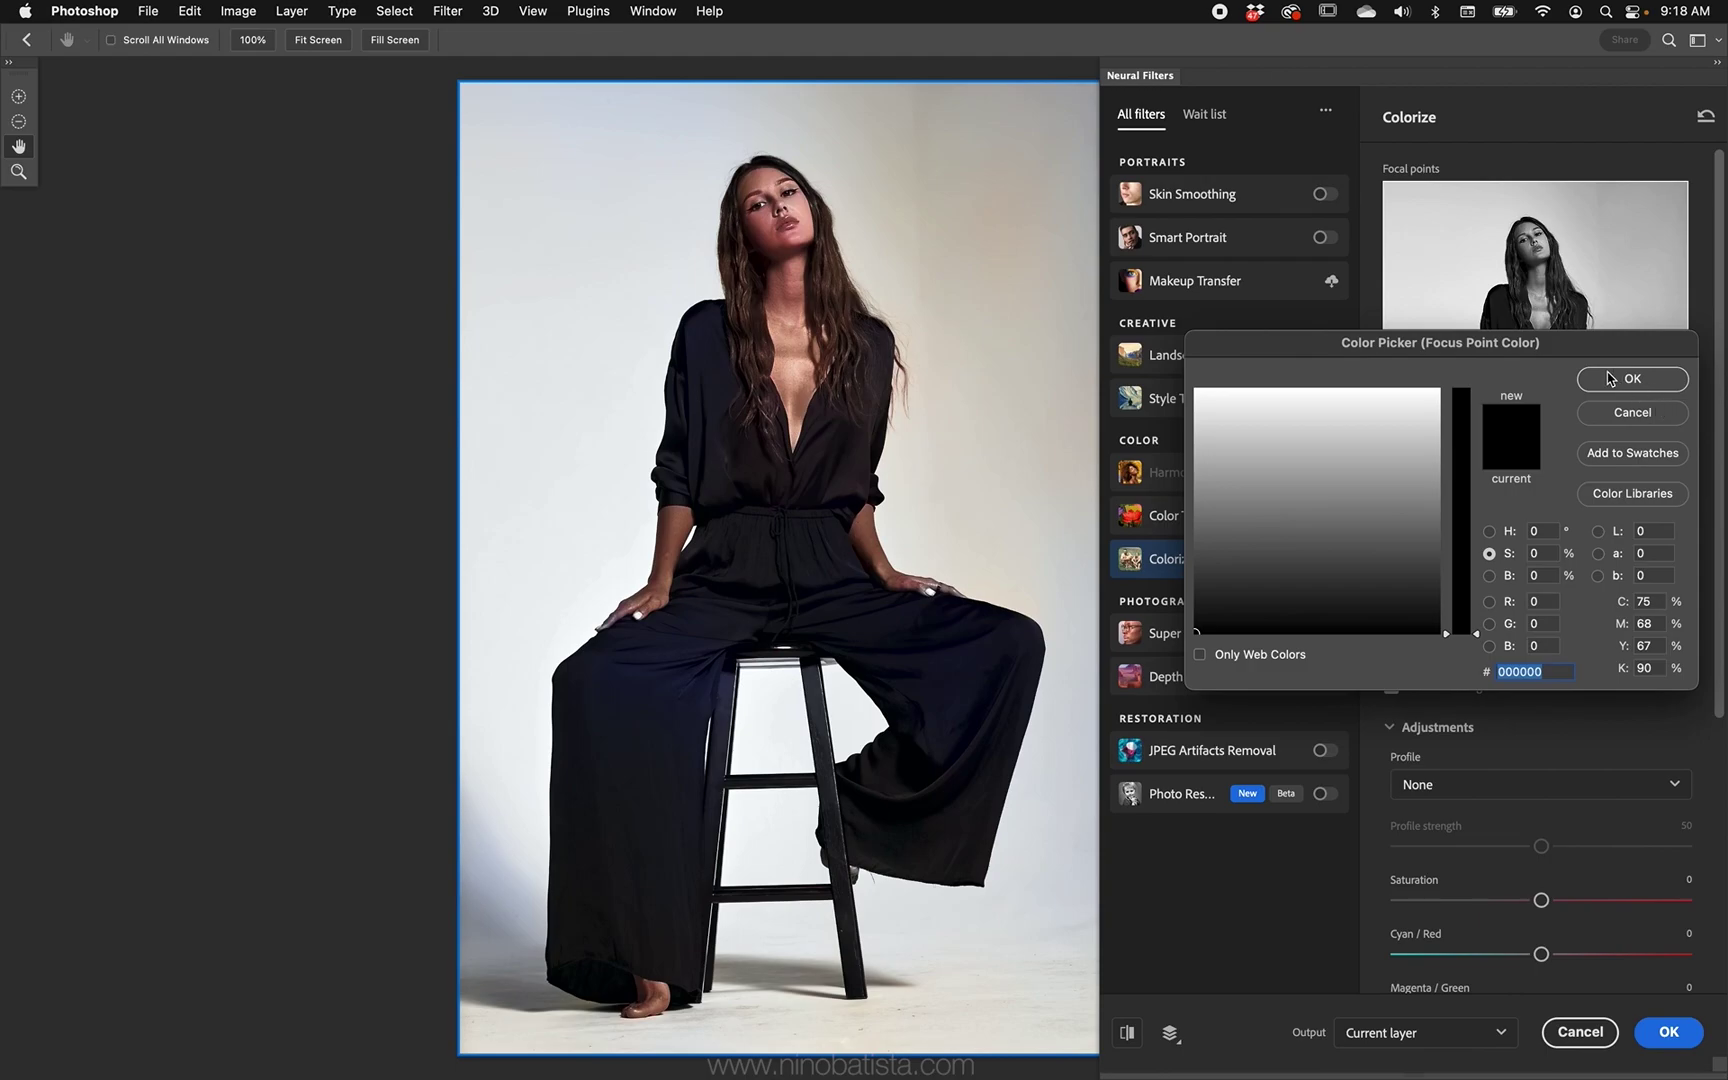
pyautogui.click(1612, 379)
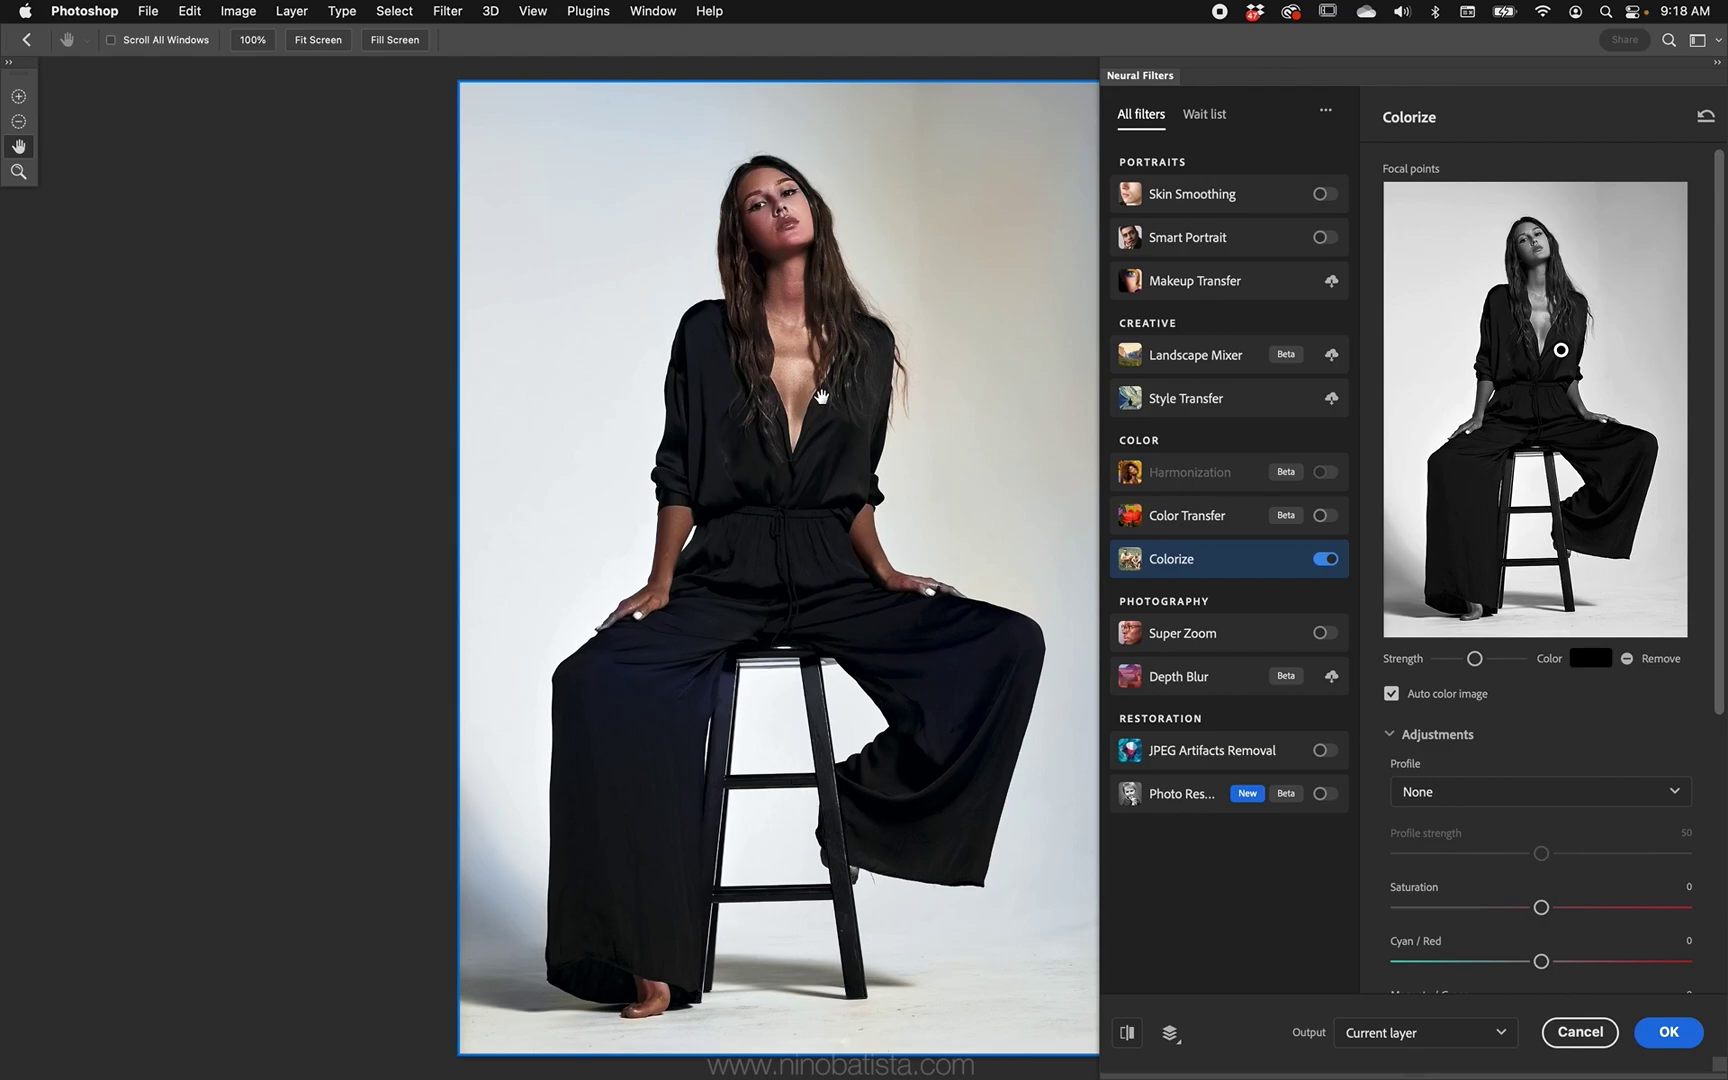
pyautogui.click(1664, 1033)
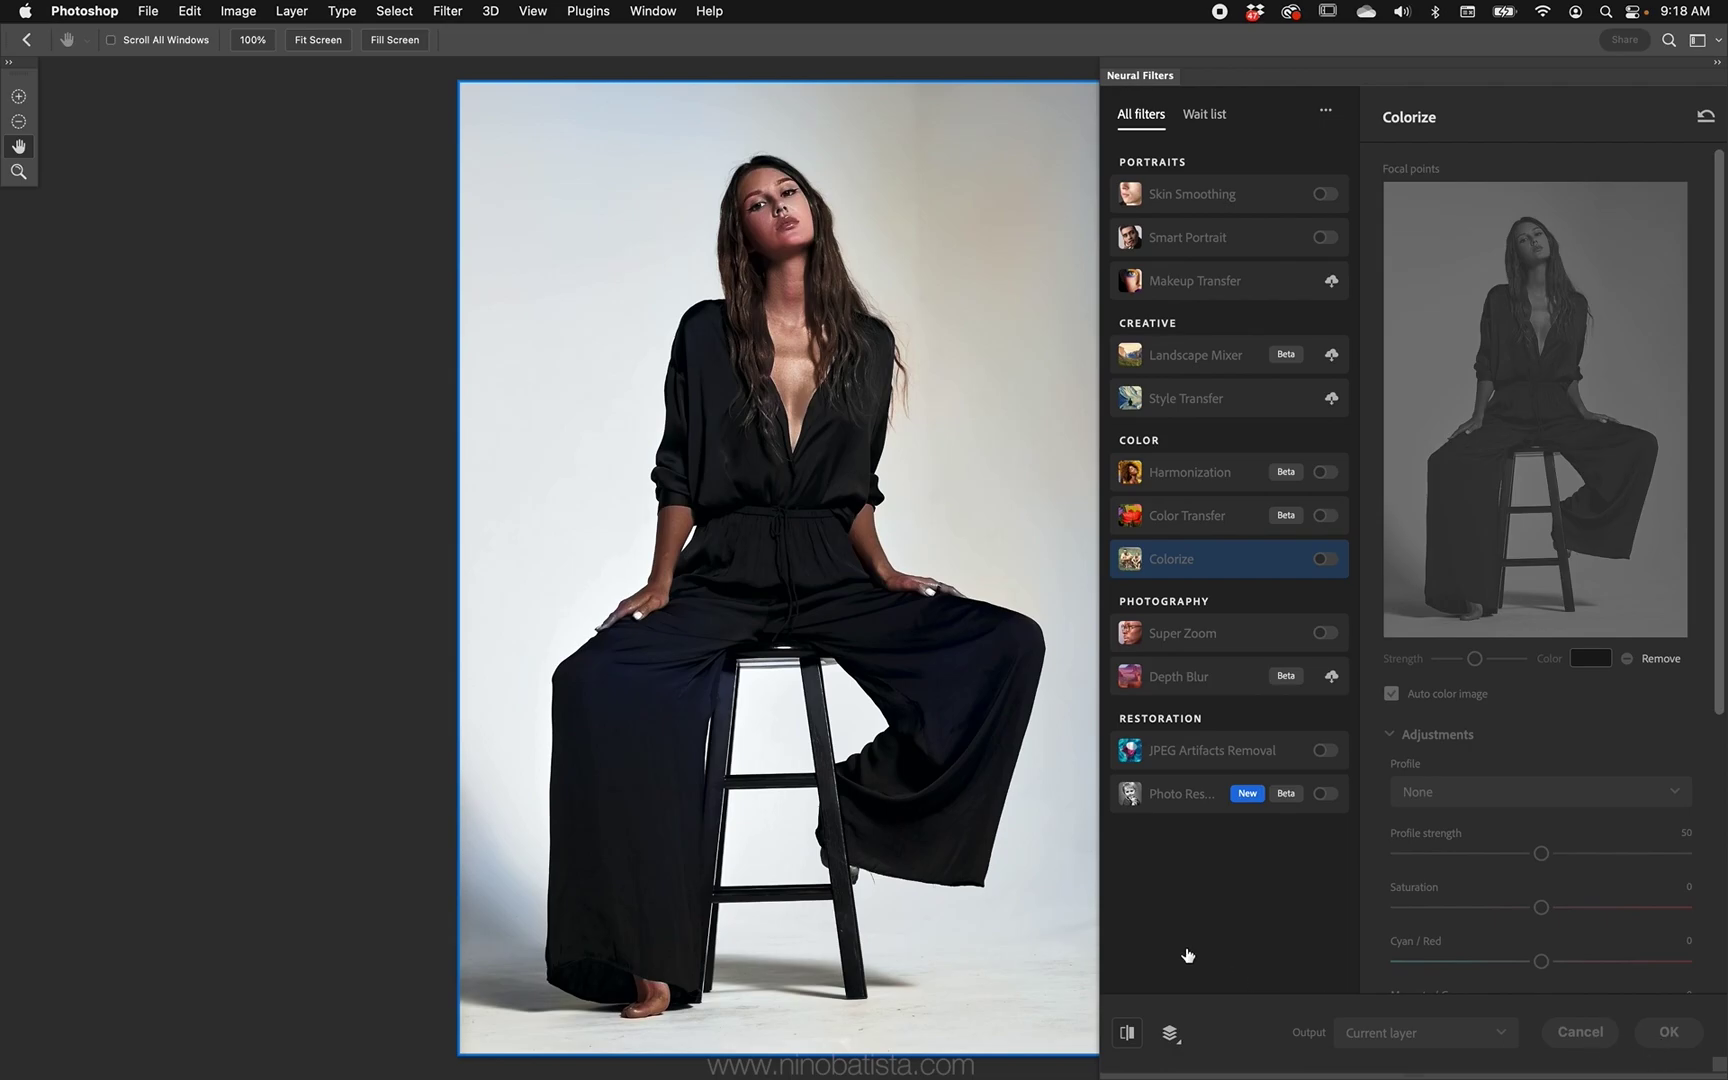
pyautogui.press('super+d')
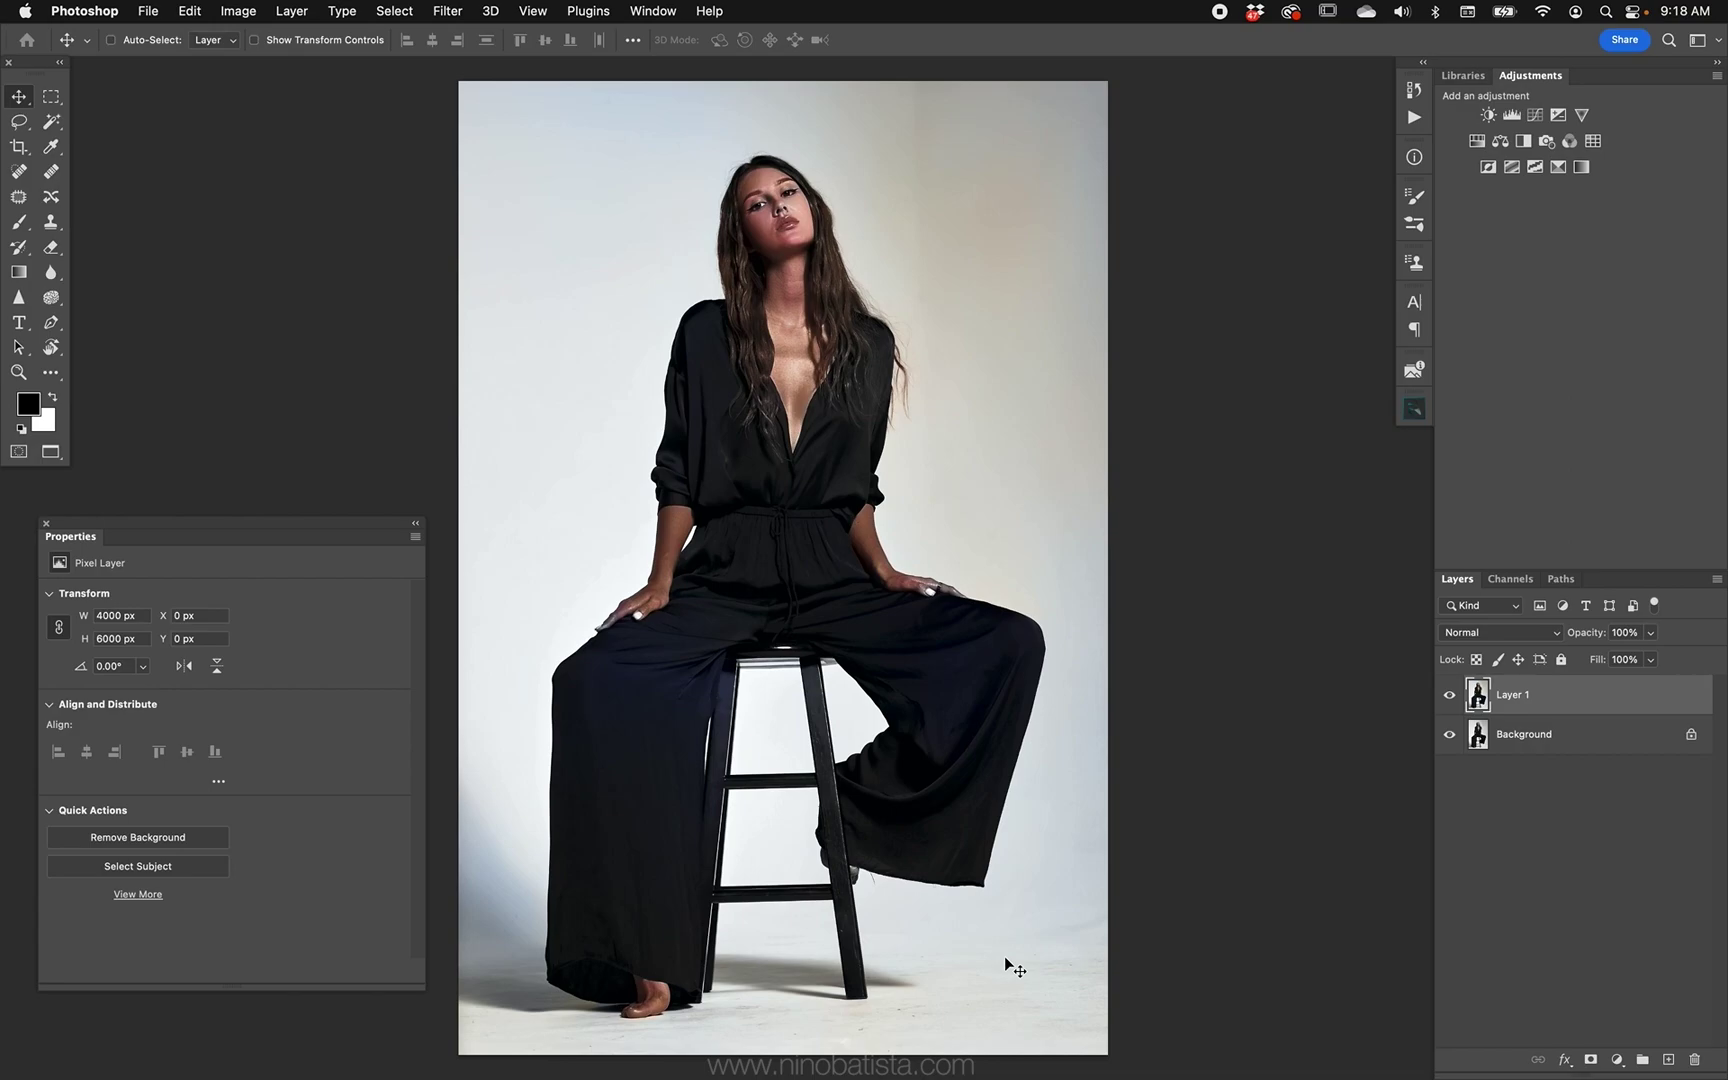
# Step: Add a Hue/Saturation adjustment shifting the Reds hue to +14
pyautogui.click(1624, 1058)
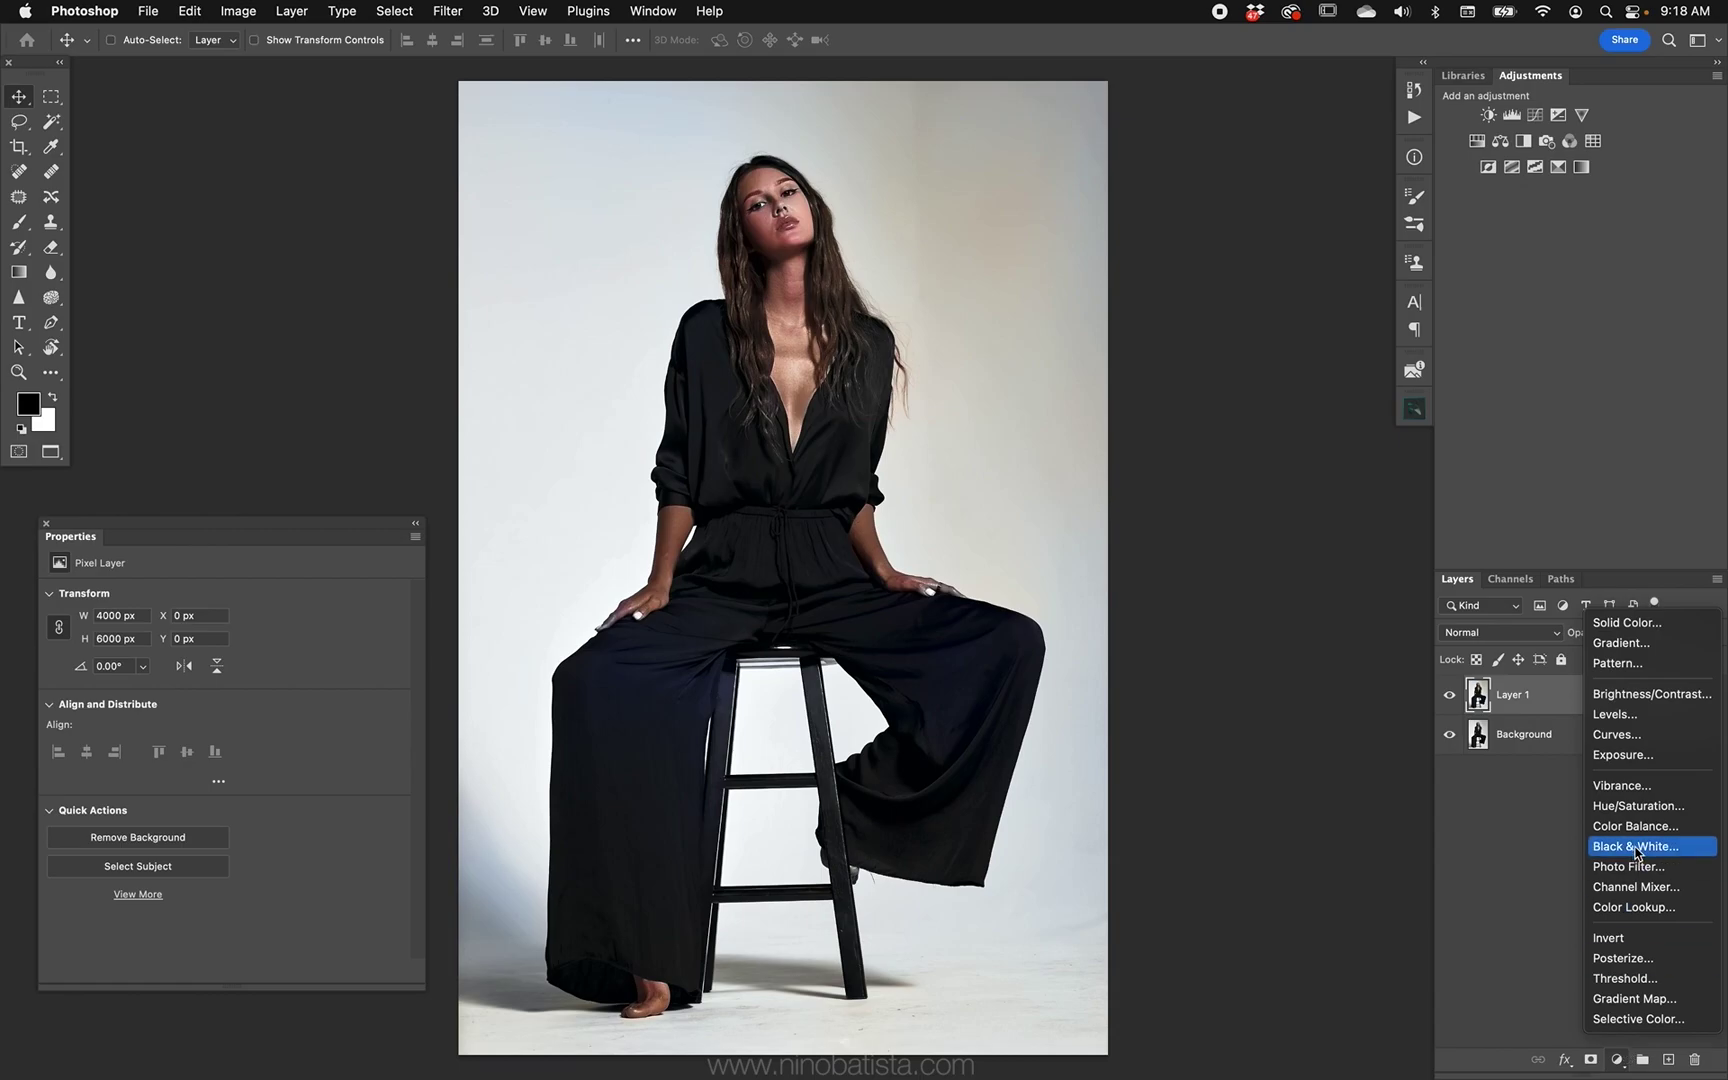
pyautogui.click(1600, 806)
pyautogui.click(307, 621)
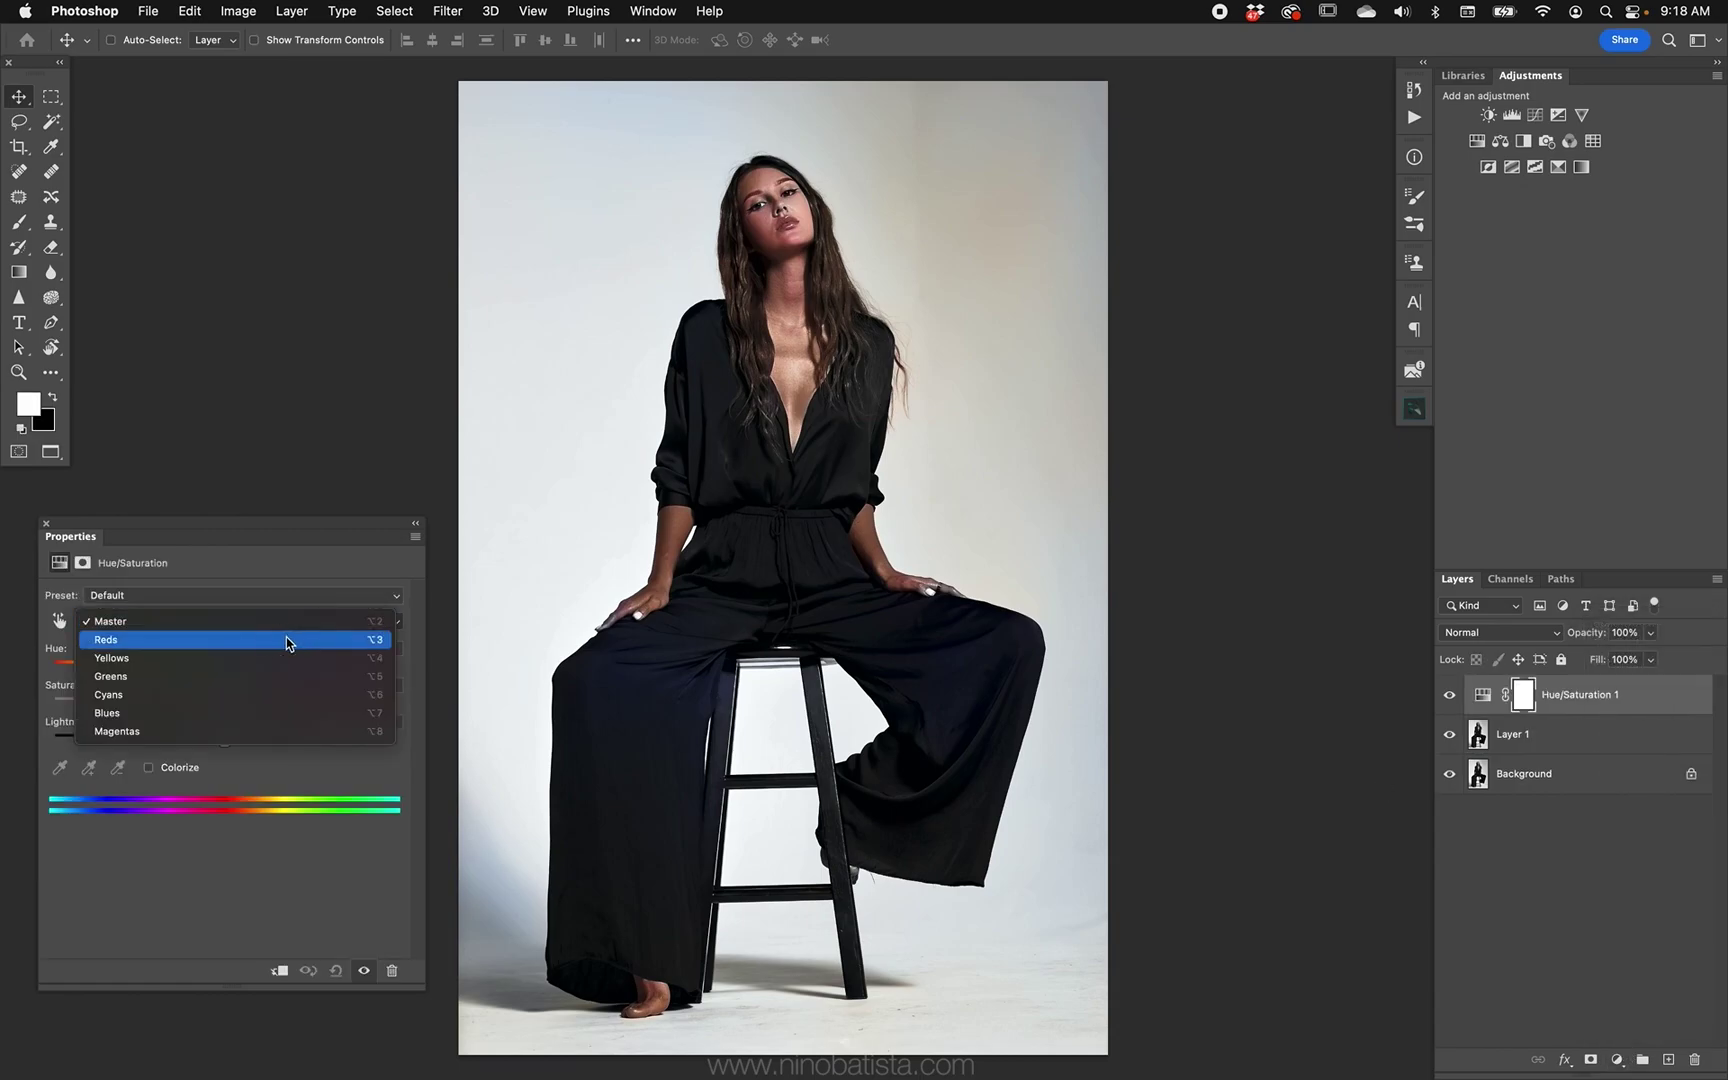
pyautogui.click(286, 639)
pyautogui.click(247, 677)
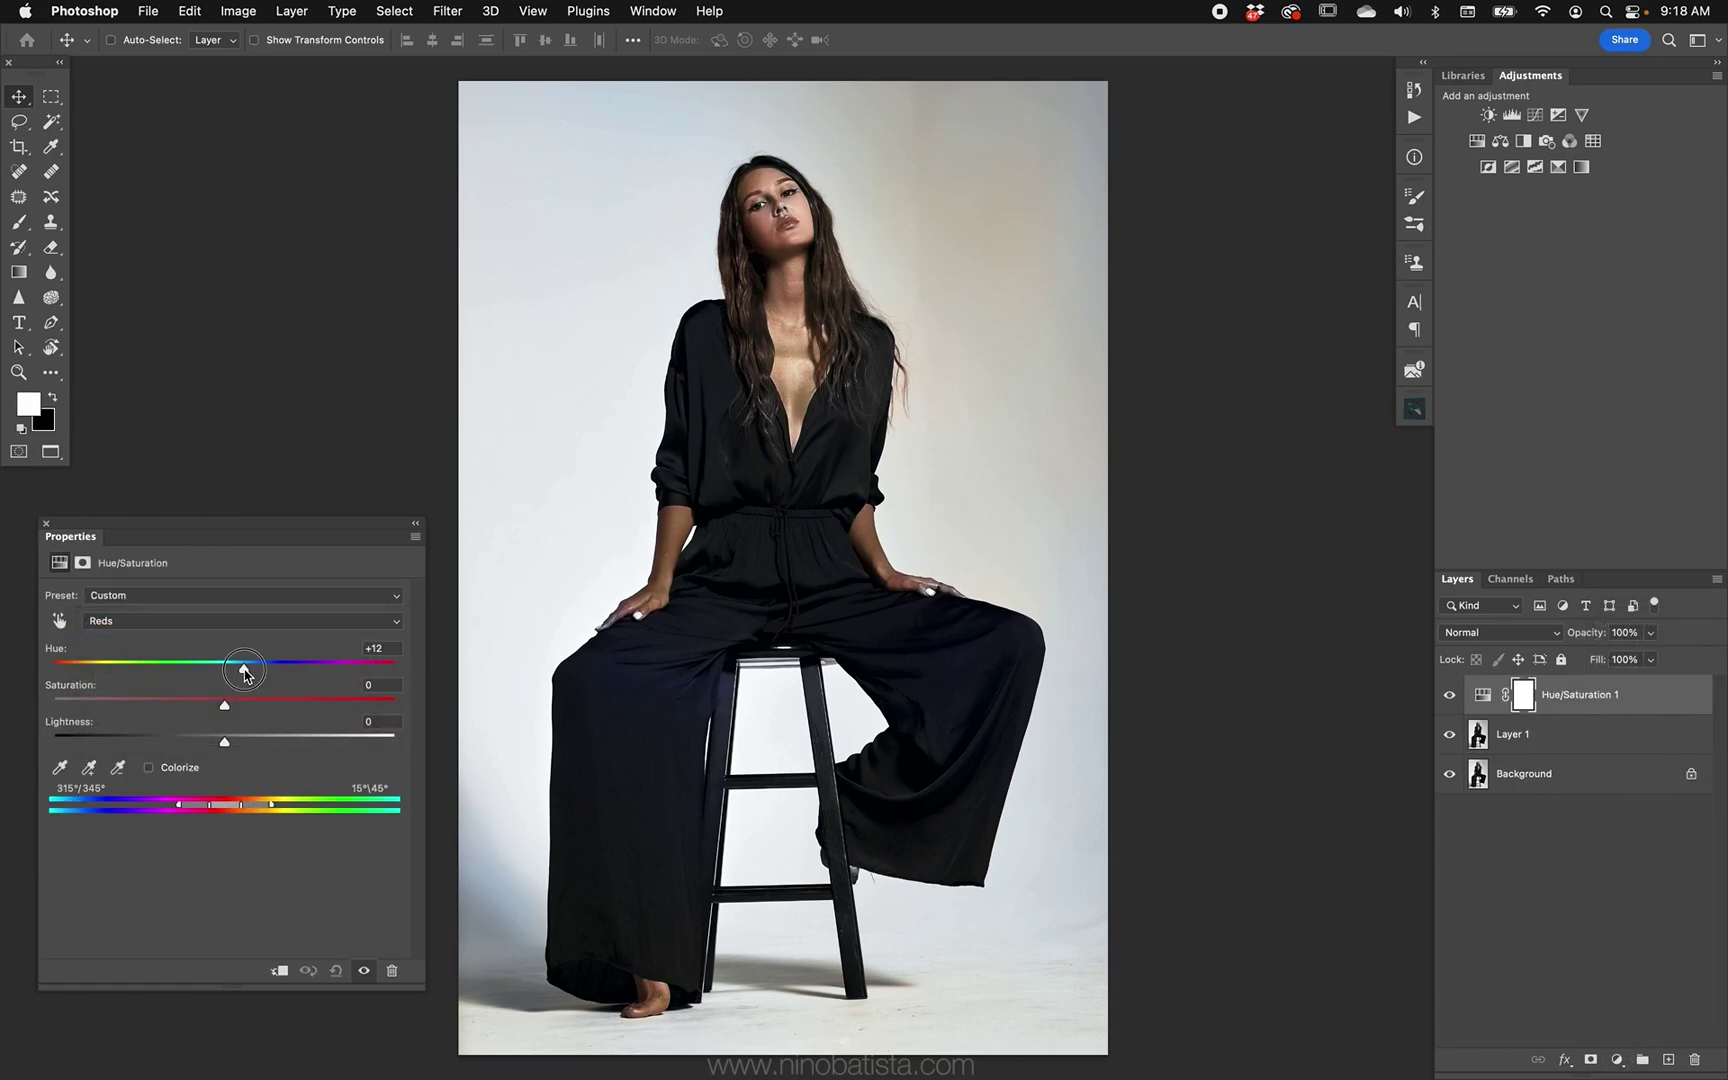
pyautogui.moveTo(247, 677); pyautogui.dragTo(249, 677)
# Step: Sample the face skin to narrow the Reds range and raise saturation to +8
pyautogui.click(60, 767)
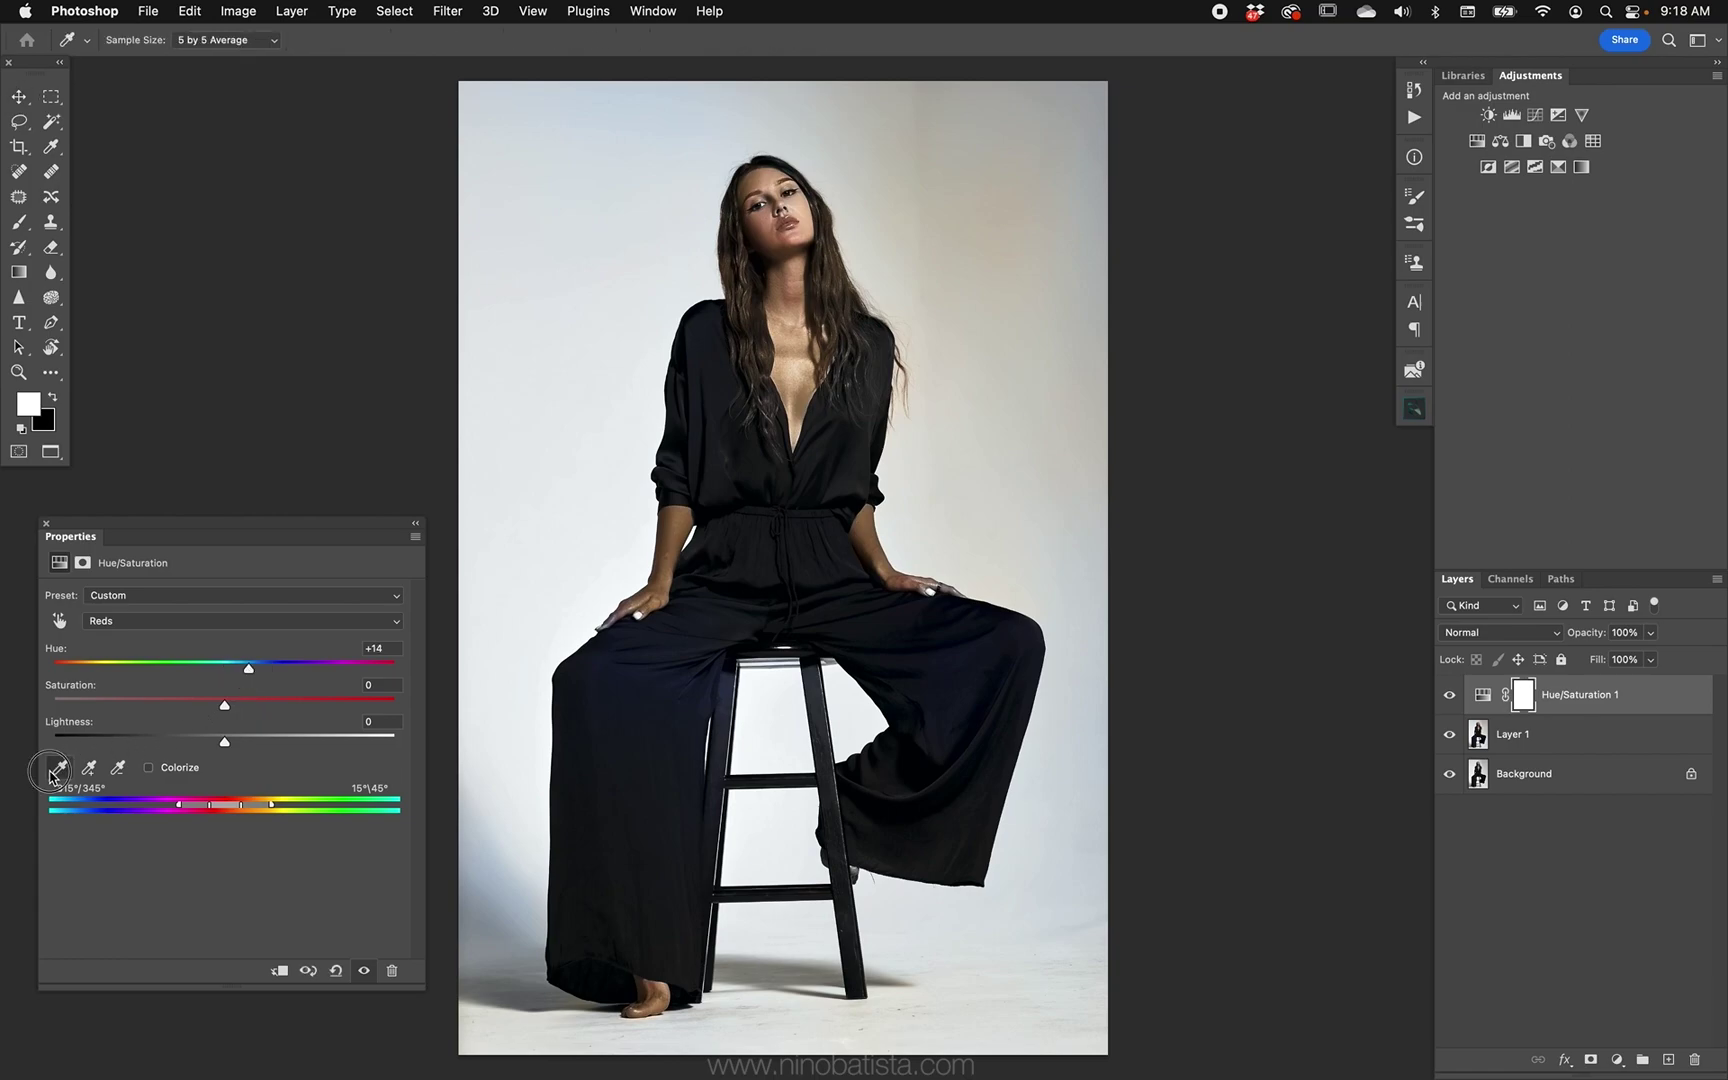
pyautogui.click(766, 228)
pyautogui.moveTo(264, 812); pyautogui.dragTo(238, 815)
pyautogui.click(1449, 694)
pyautogui.click(1449, 694)
pyautogui.moveTo(224, 705); pyautogui.dragTo(239, 705)
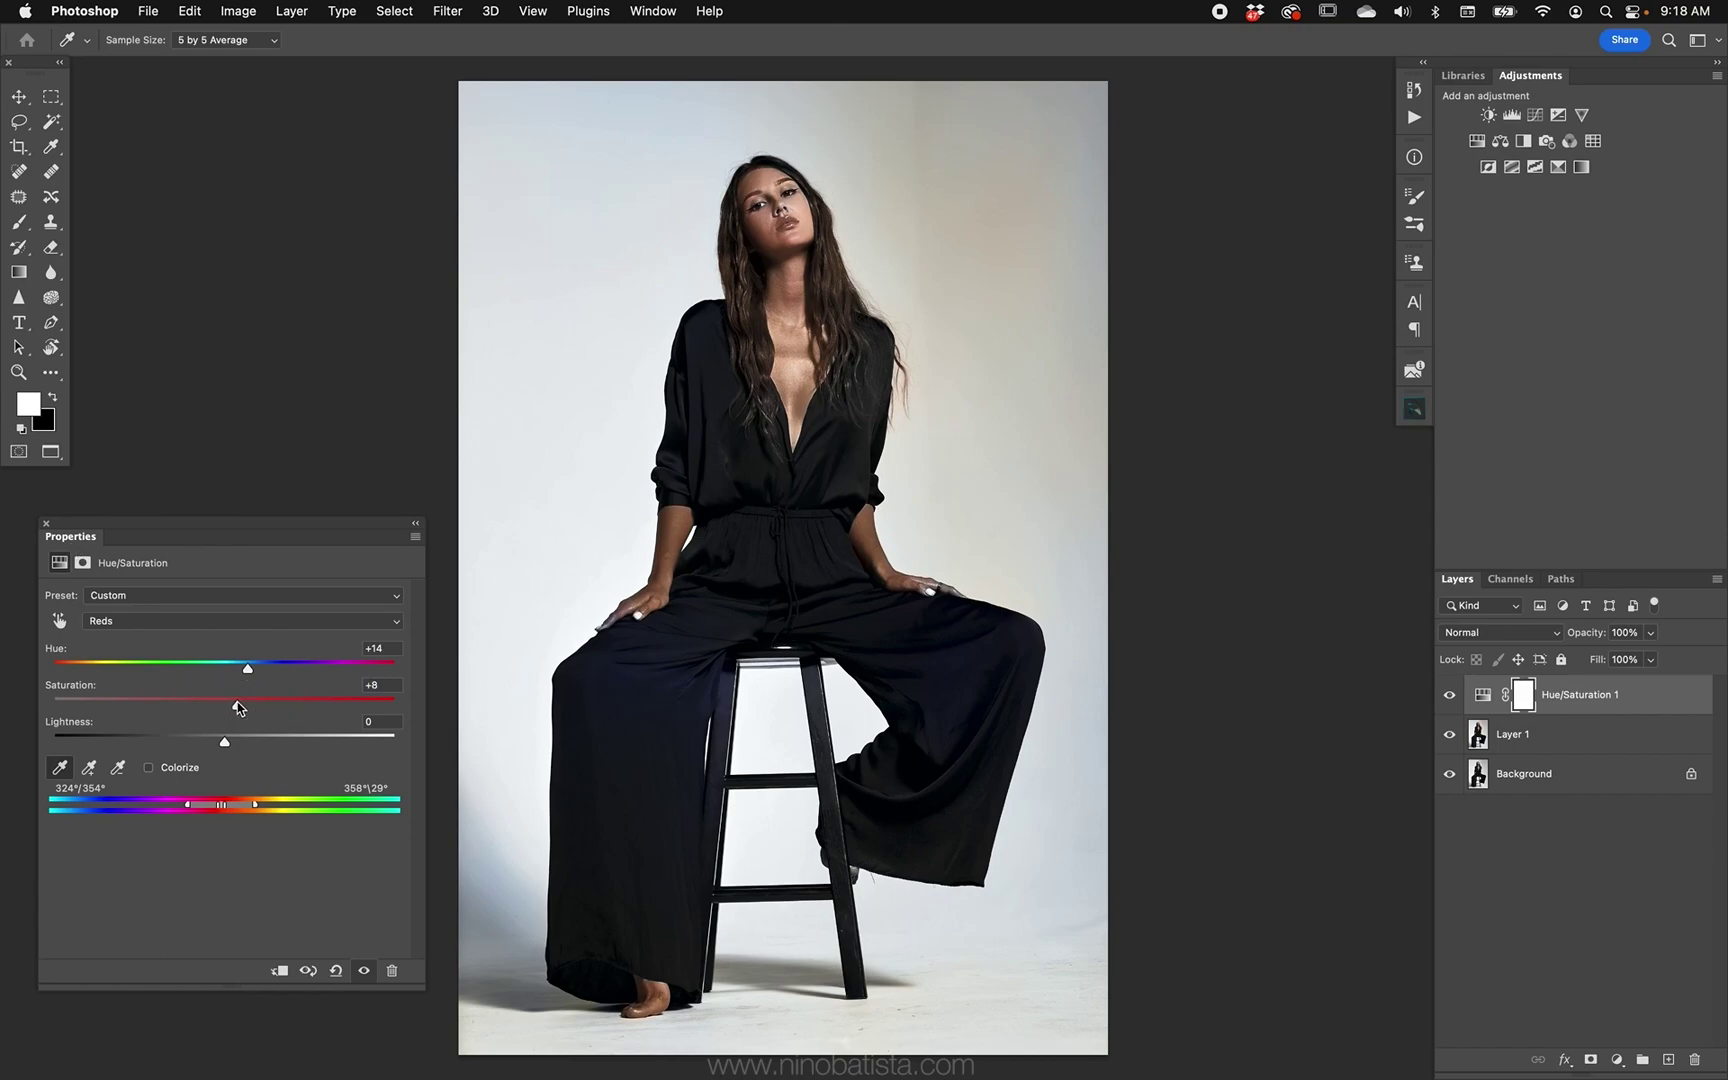
pyautogui.click(46, 523)
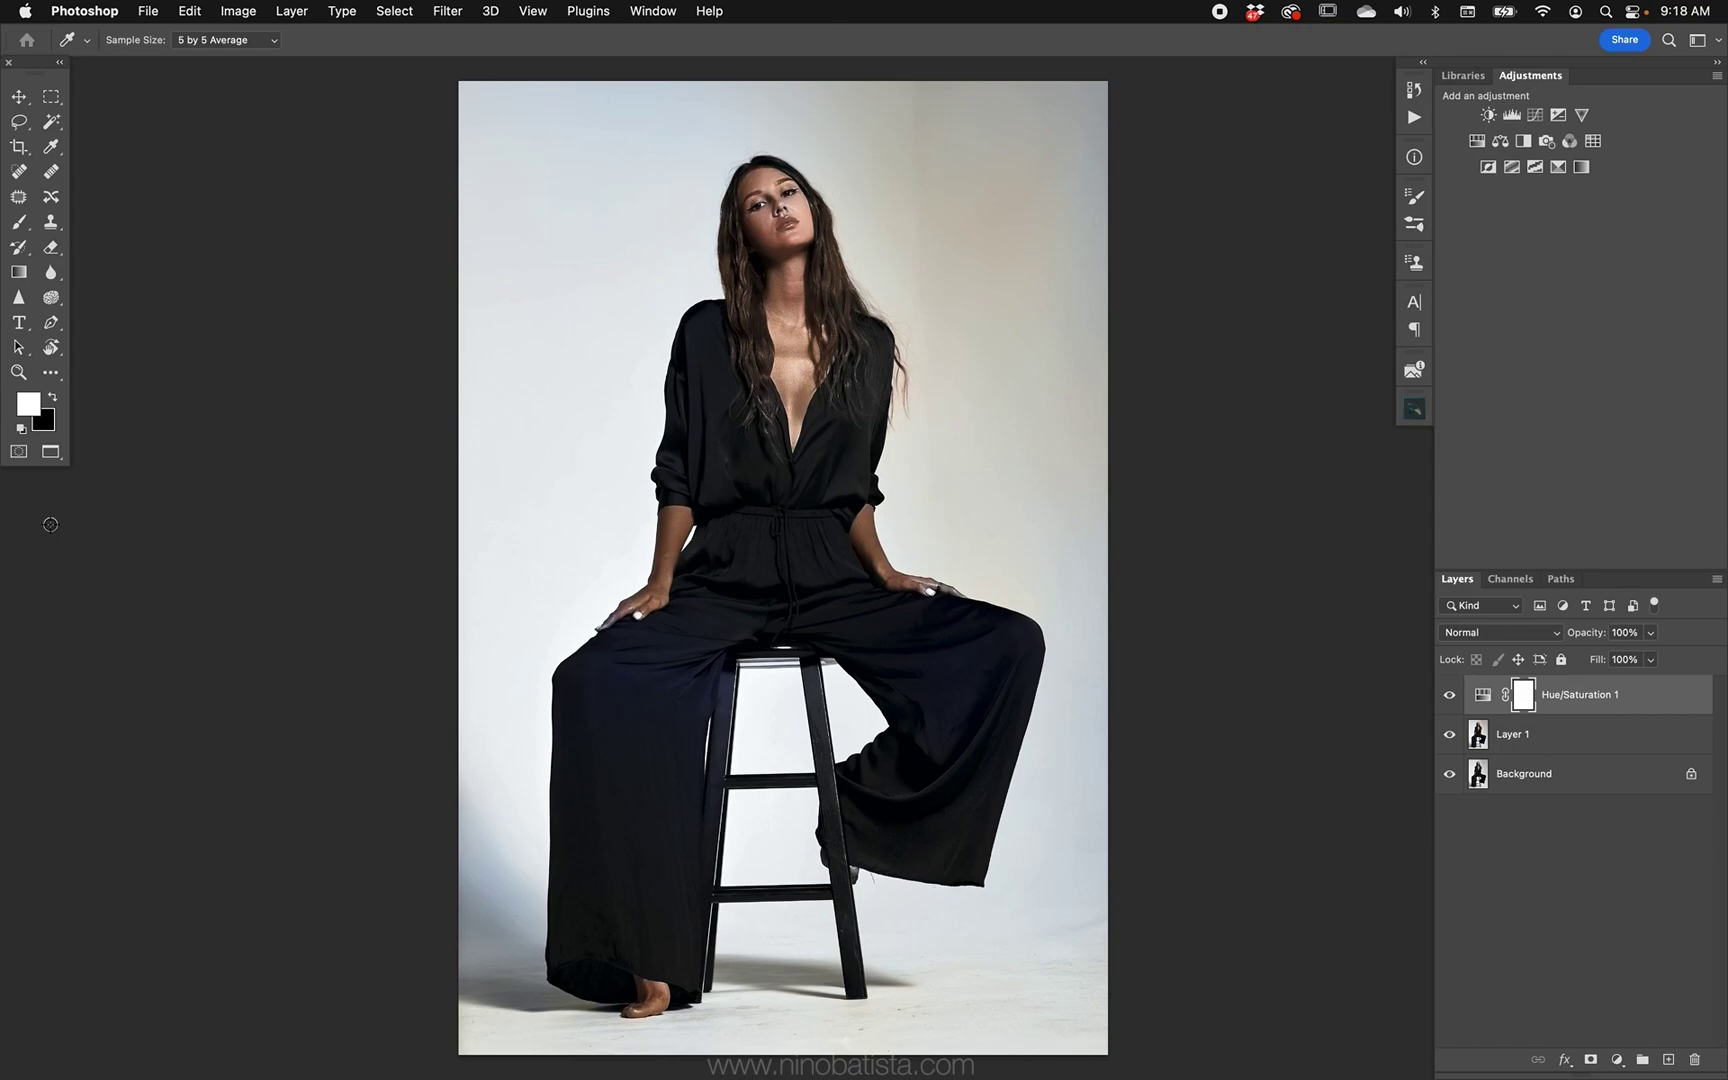
# Step: Merge the Hue/Saturation adjustment into Layer 1 and duplicate the merged layer
pyautogui.click(1547, 736)
pyautogui.press('super+e')
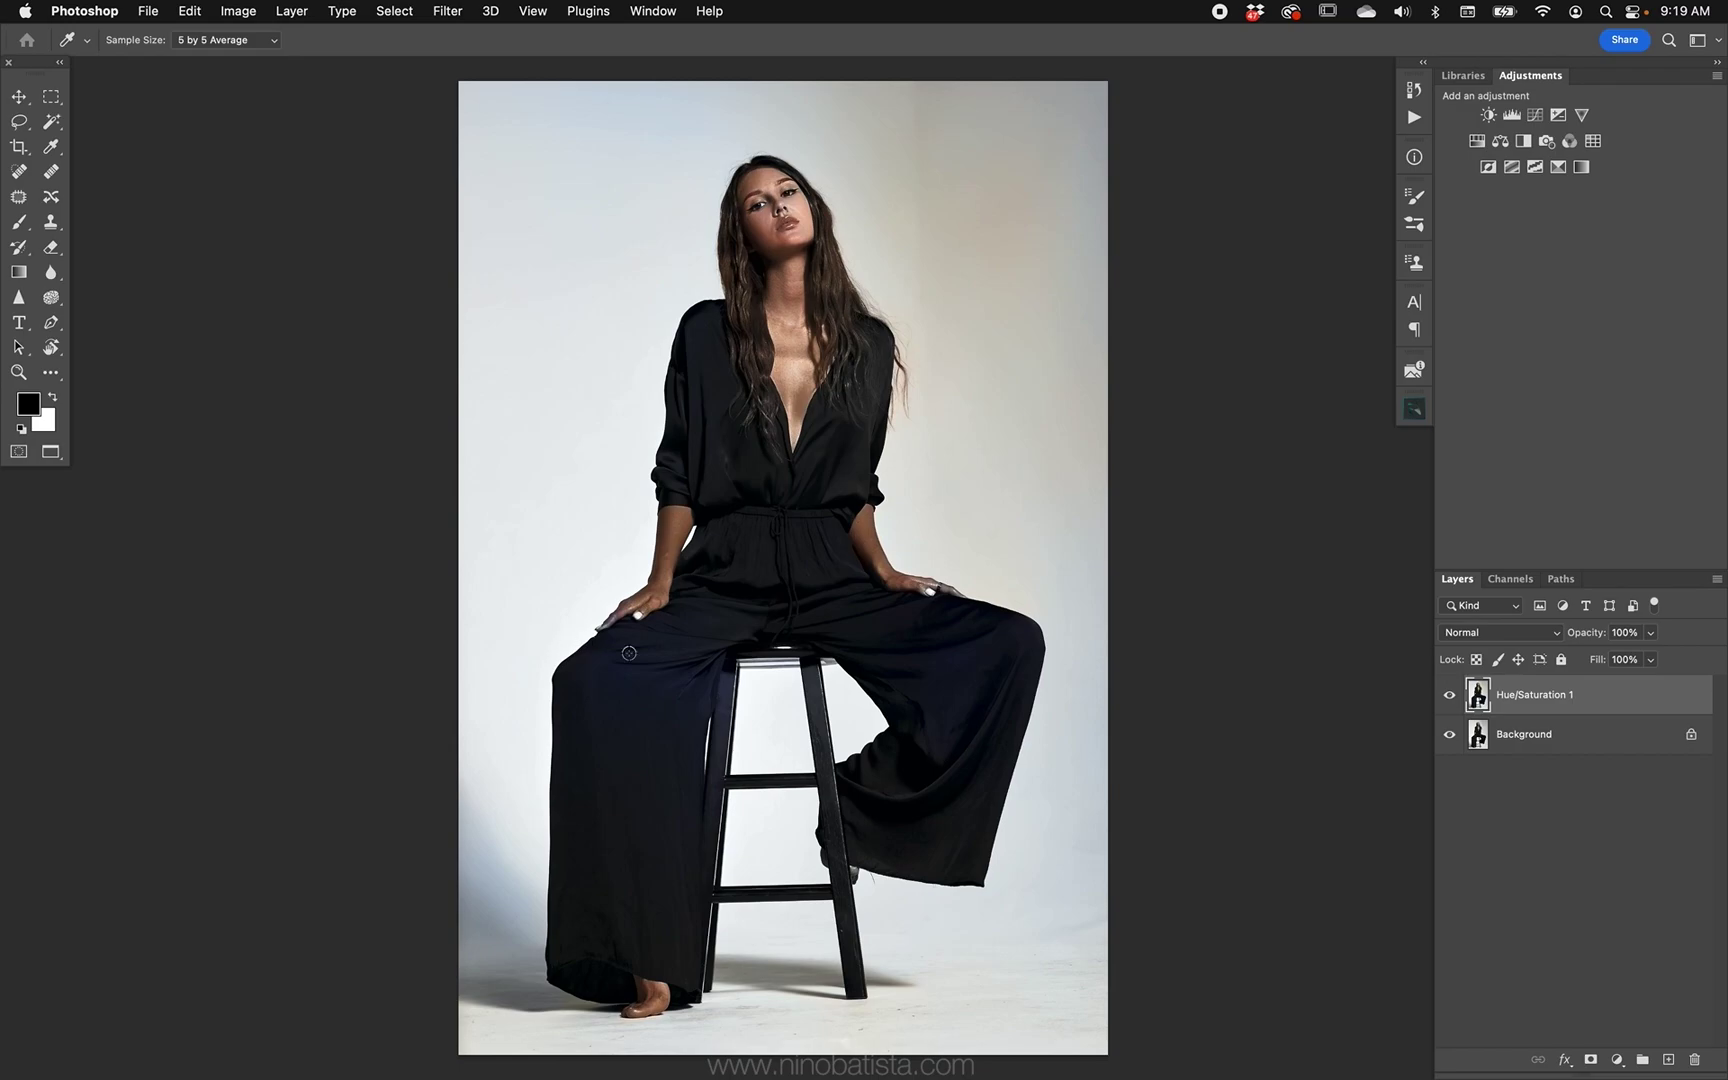
pyautogui.press('super+j')
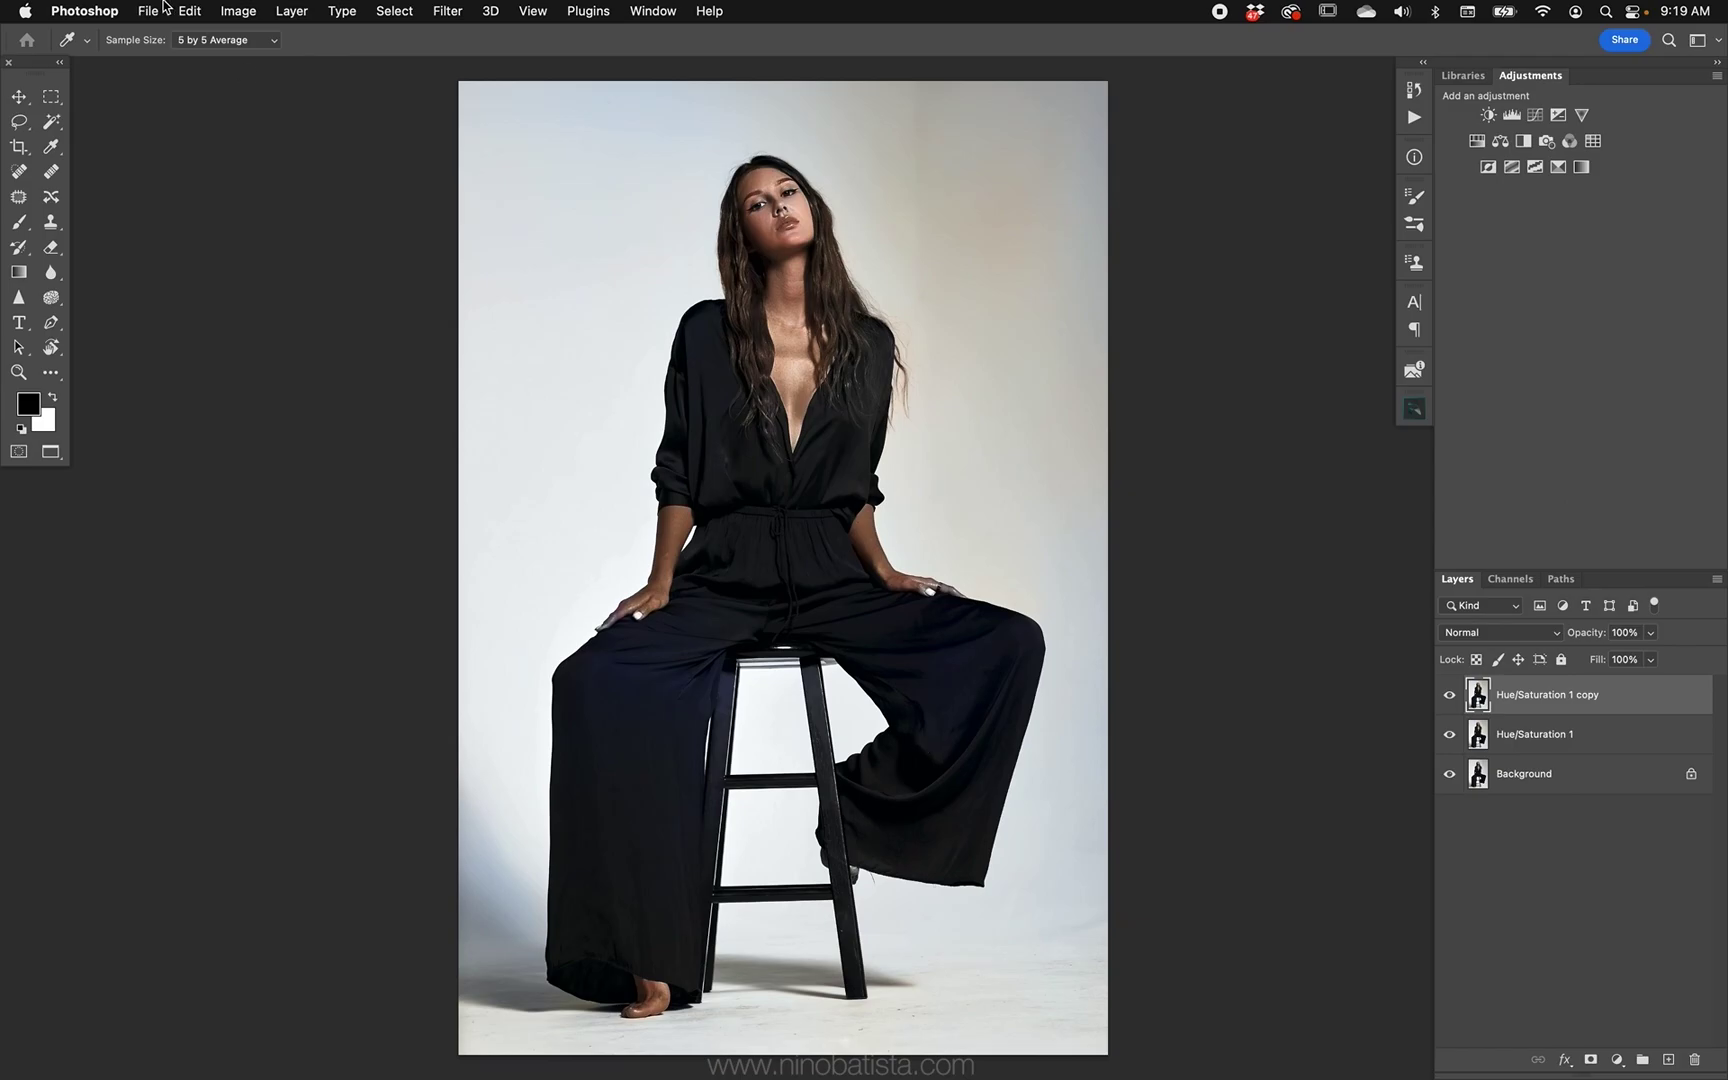
# Step: Fill the Hue/Saturation 1 copy layer with 50% Gray in Luminosity mode
pyautogui.click(190, 11)
pyautogui.click(277, 305)
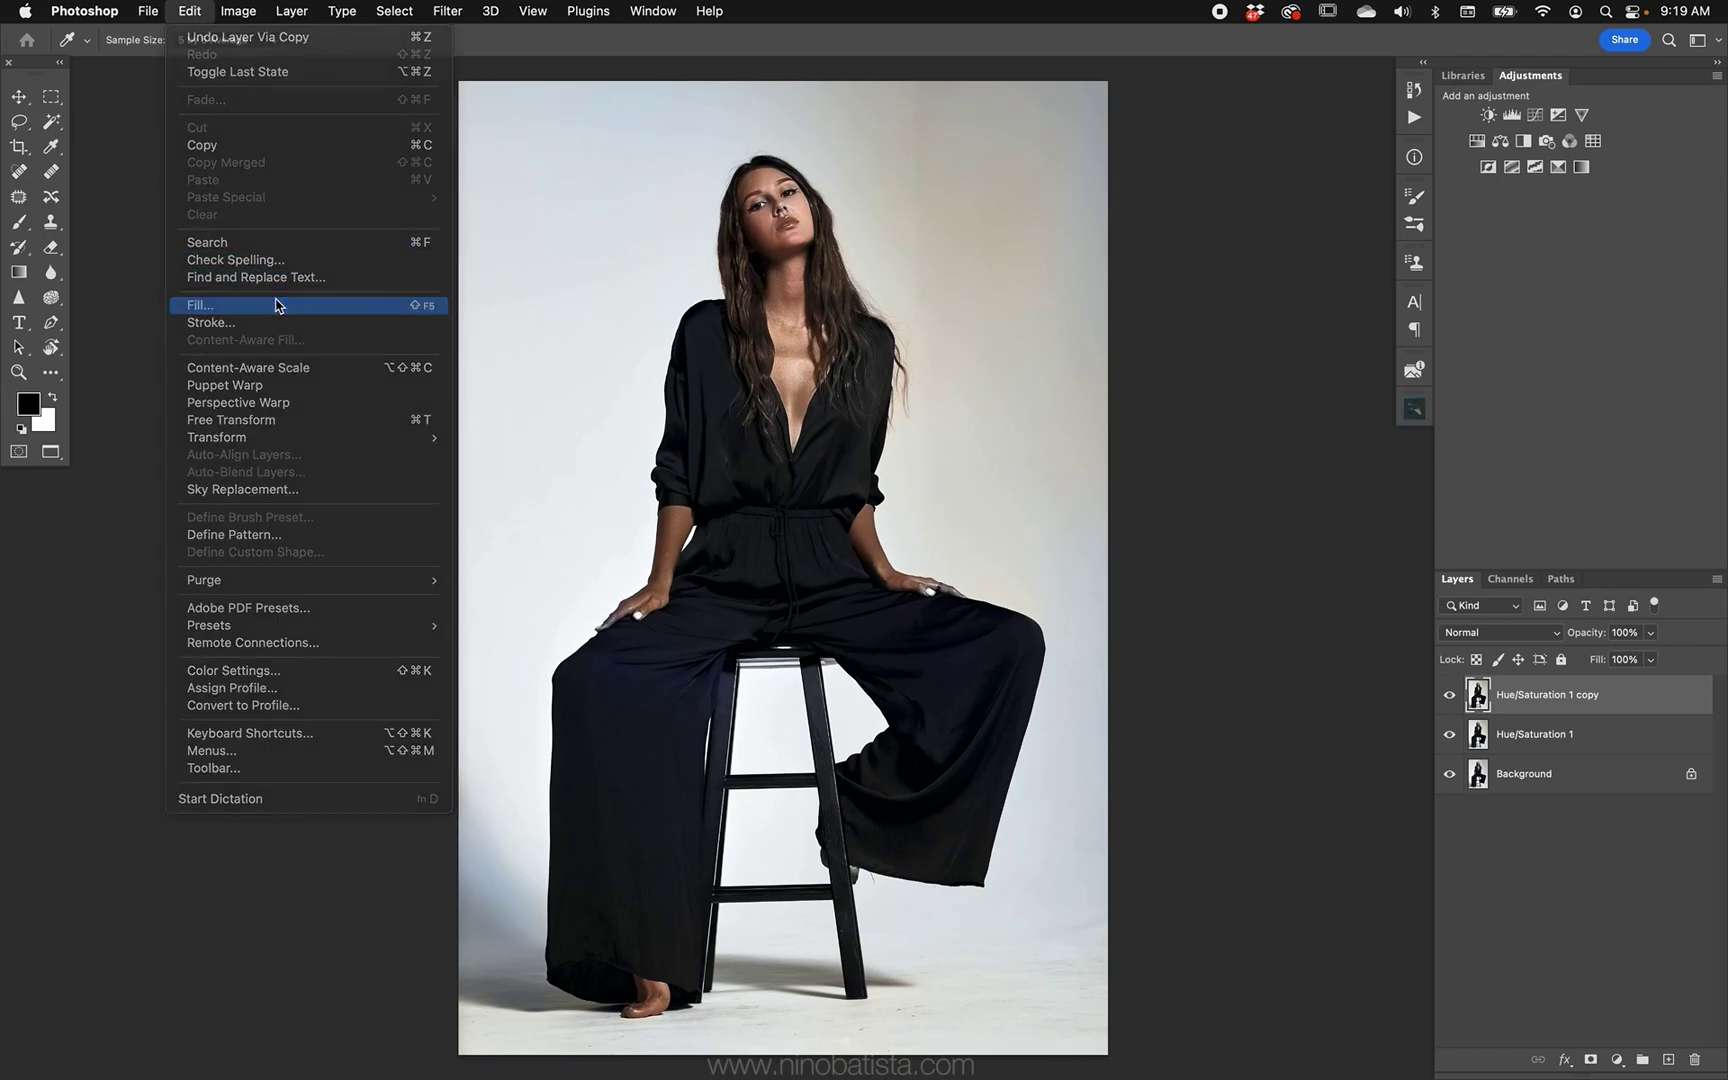
pyautogui.click(1058, 412)
pyautogui.click(1058, 413)
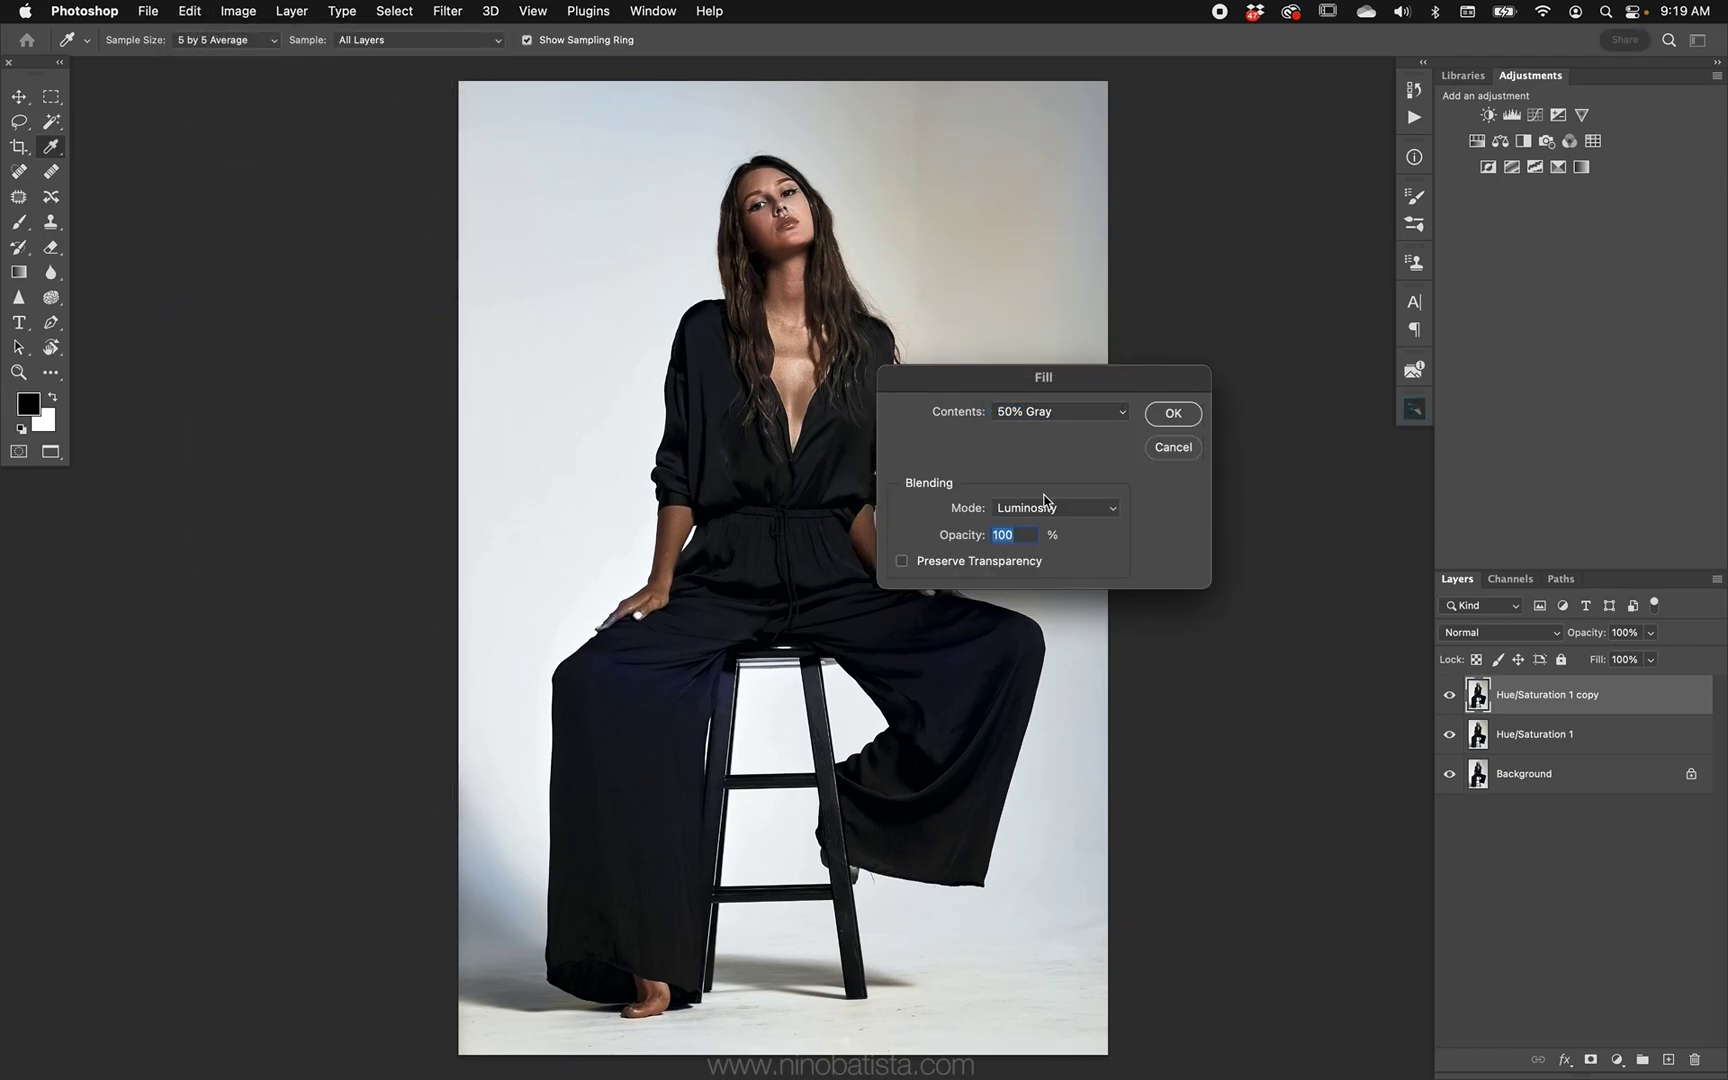
pyautogui.click(1050, 508)
pyautogui.click(1025, 507)
pyautogui.click(1170, 414)
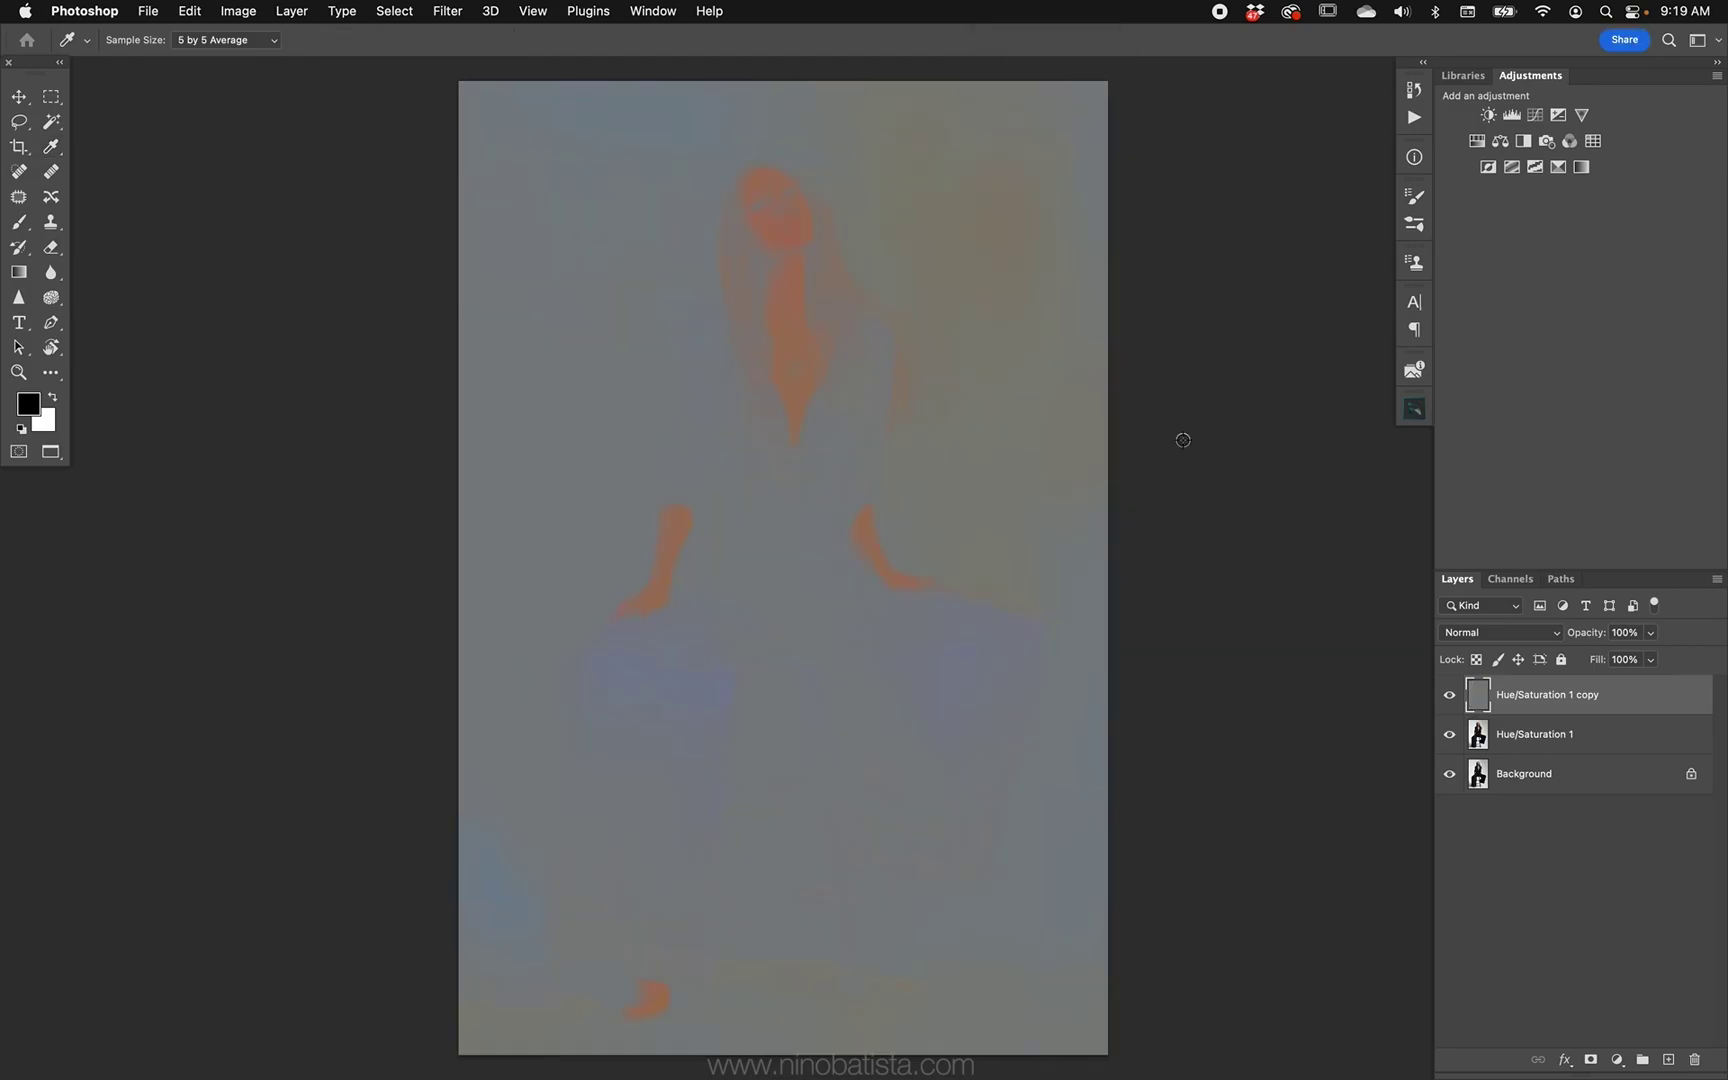
# Step: Hide the gray layer and run Select Subject on Hue/Saturation 1
pyautogui.click(1450, 695)
pyautogui.click(1503, 735)
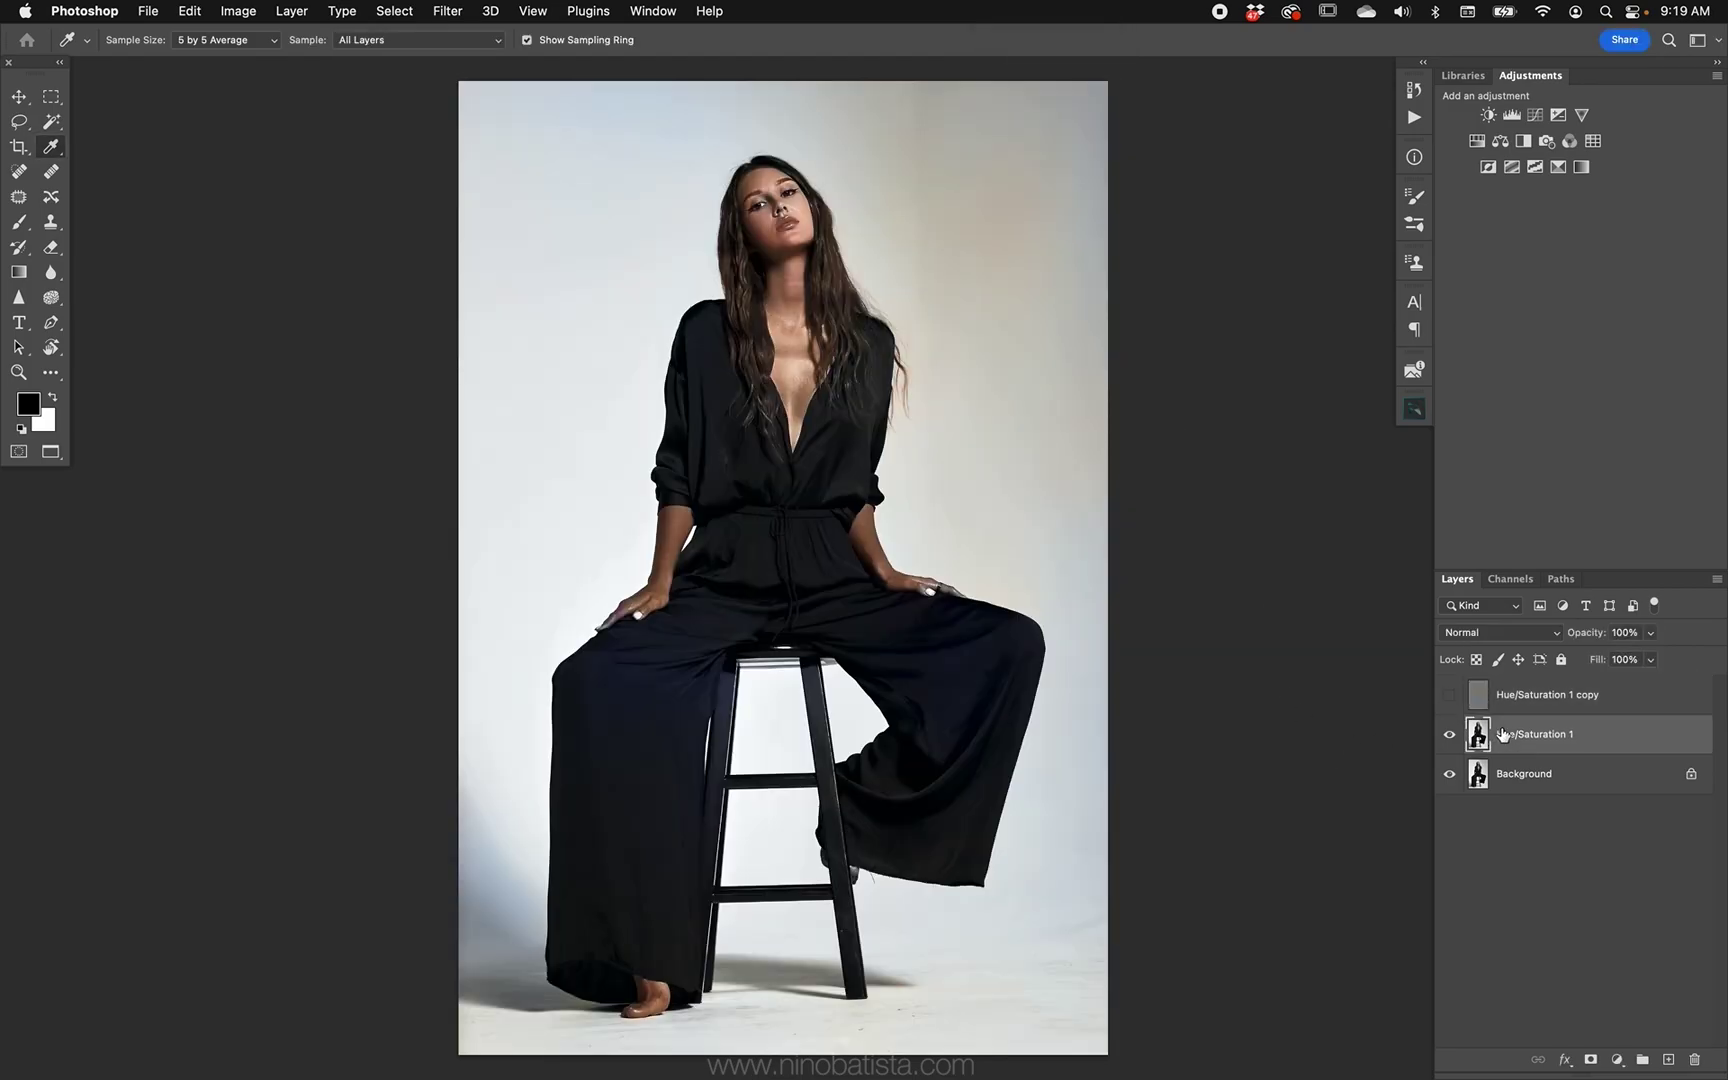
pyautogui.click(395, 11)
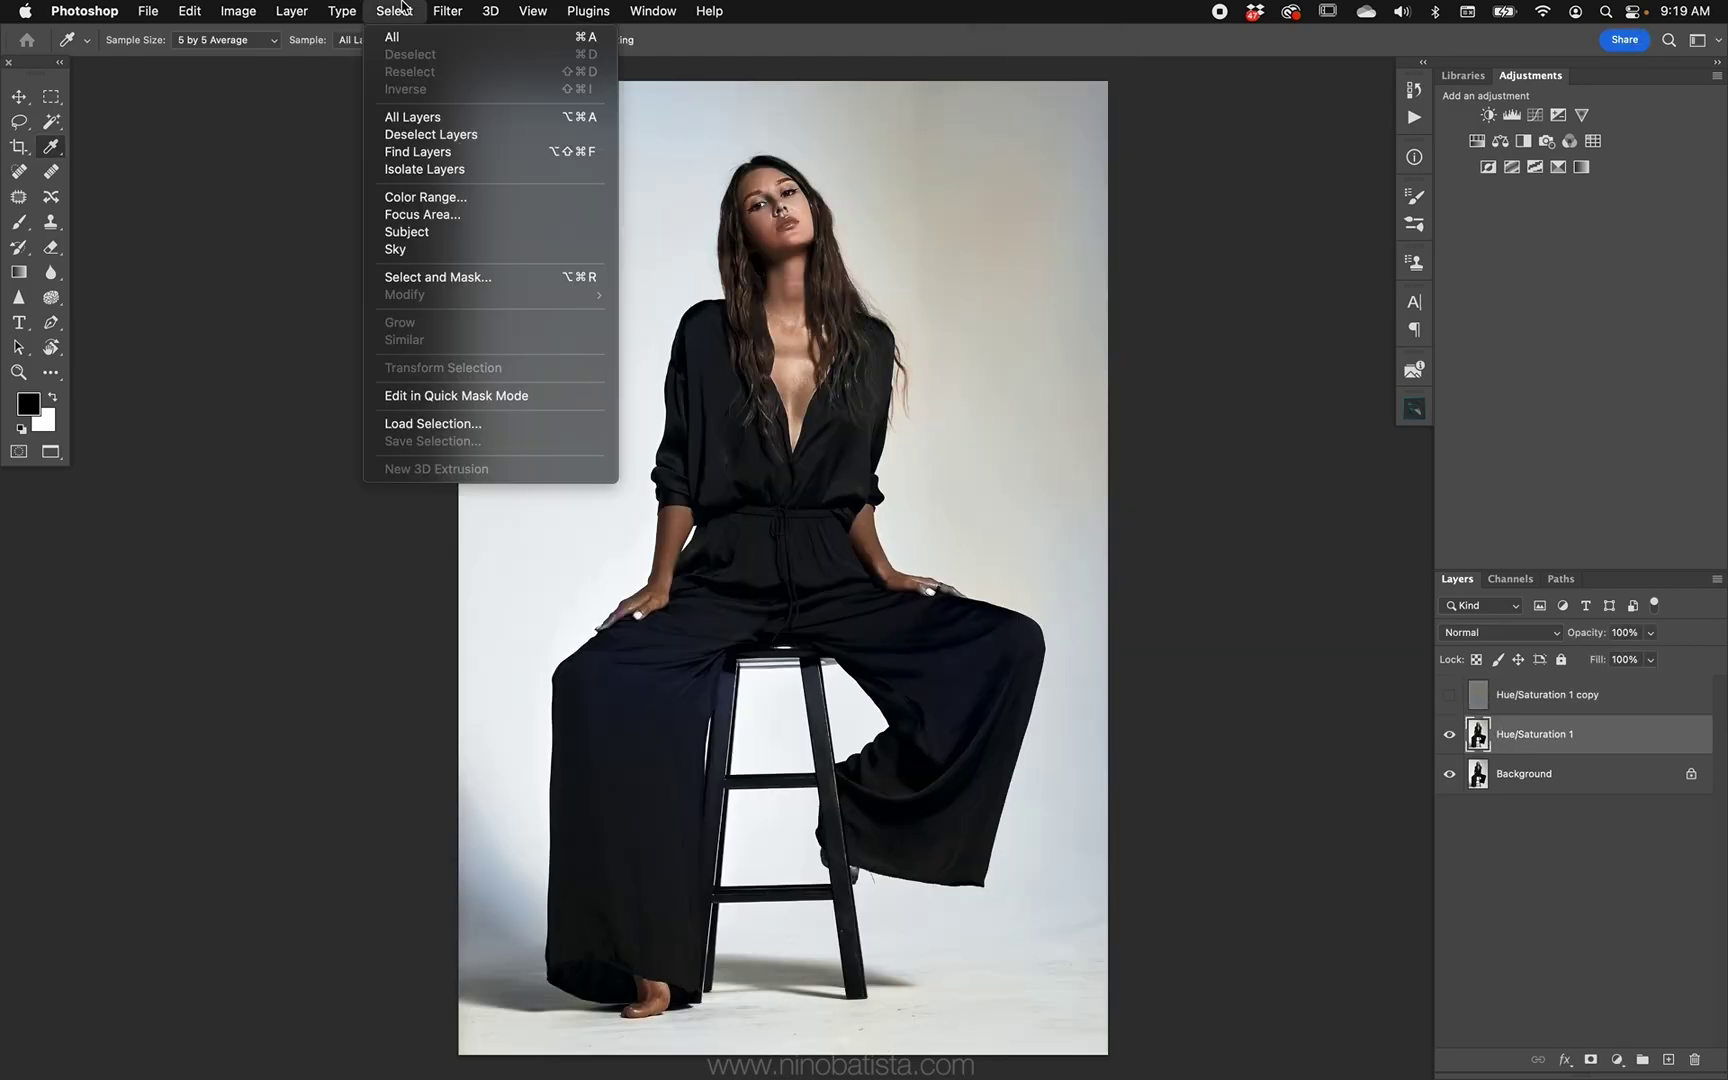
pyautogui.click(416, 233)
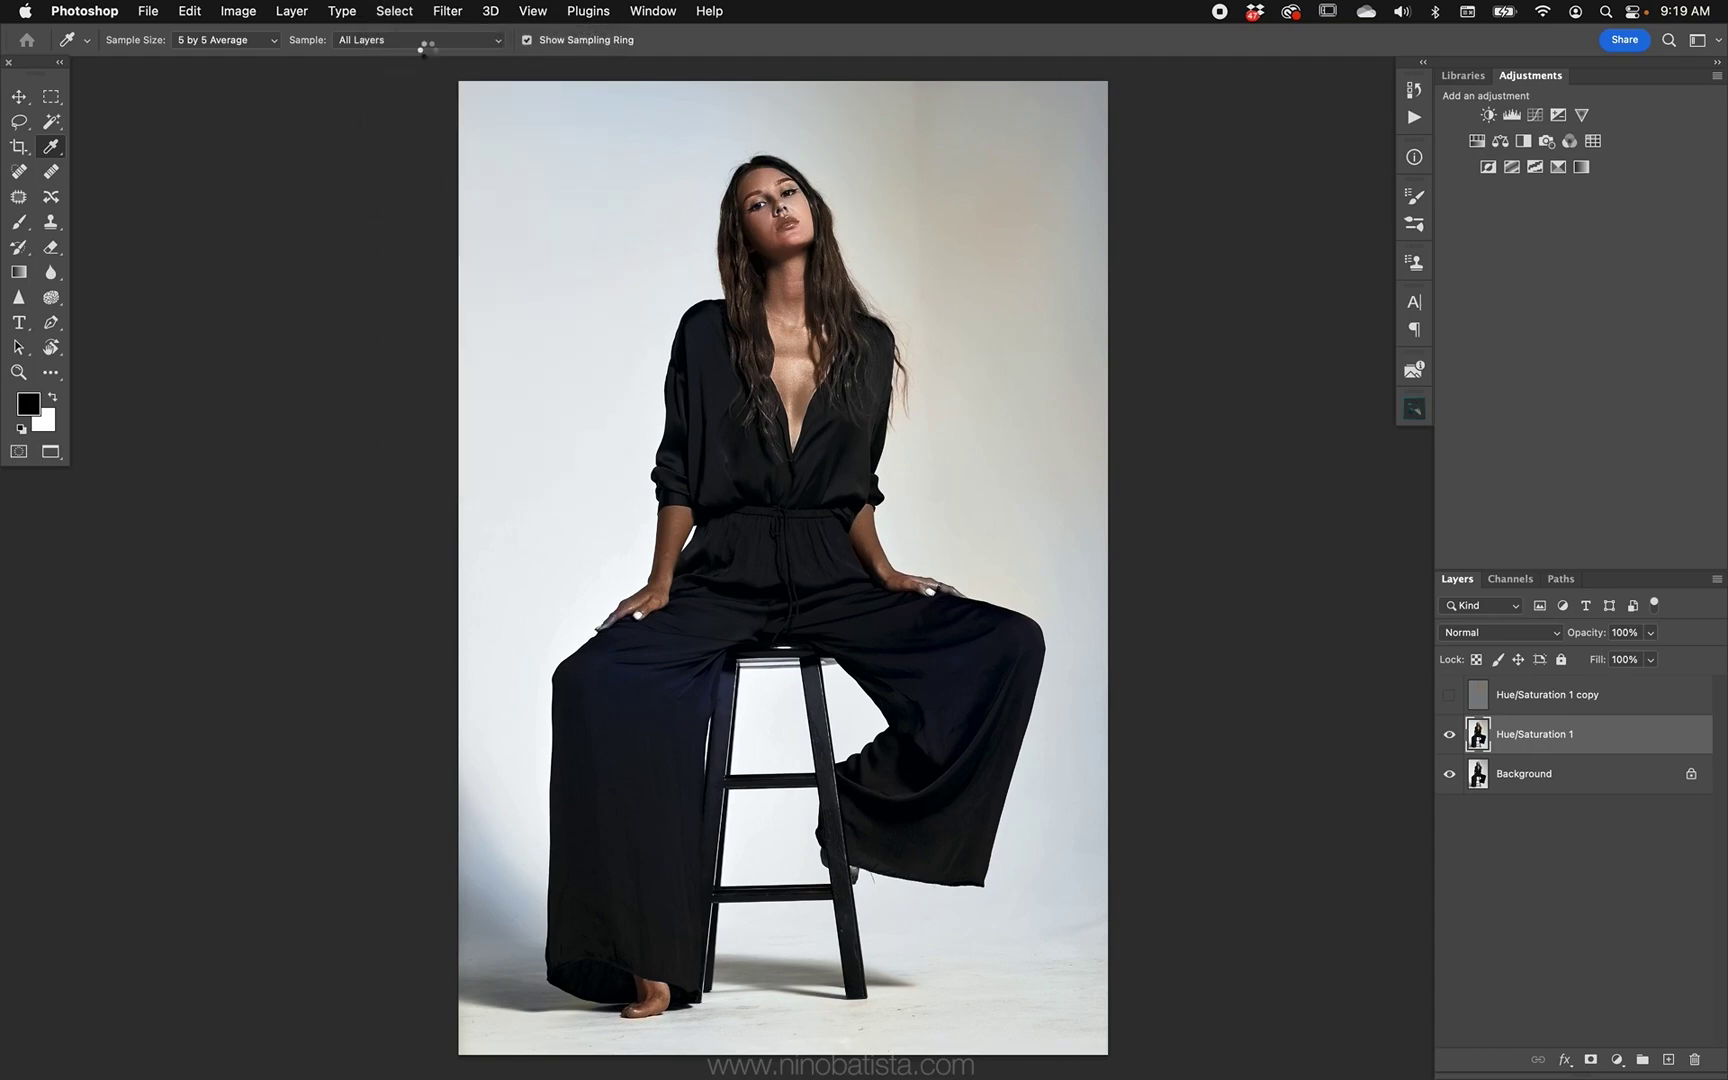
# Step: Show the Hue/Saturation 1 copy layer and open Color Range with Skin Tones
pyautogui.click(1449, 694)
pyautogui.click(1545, 694)
pyautogui.click(394, 11)
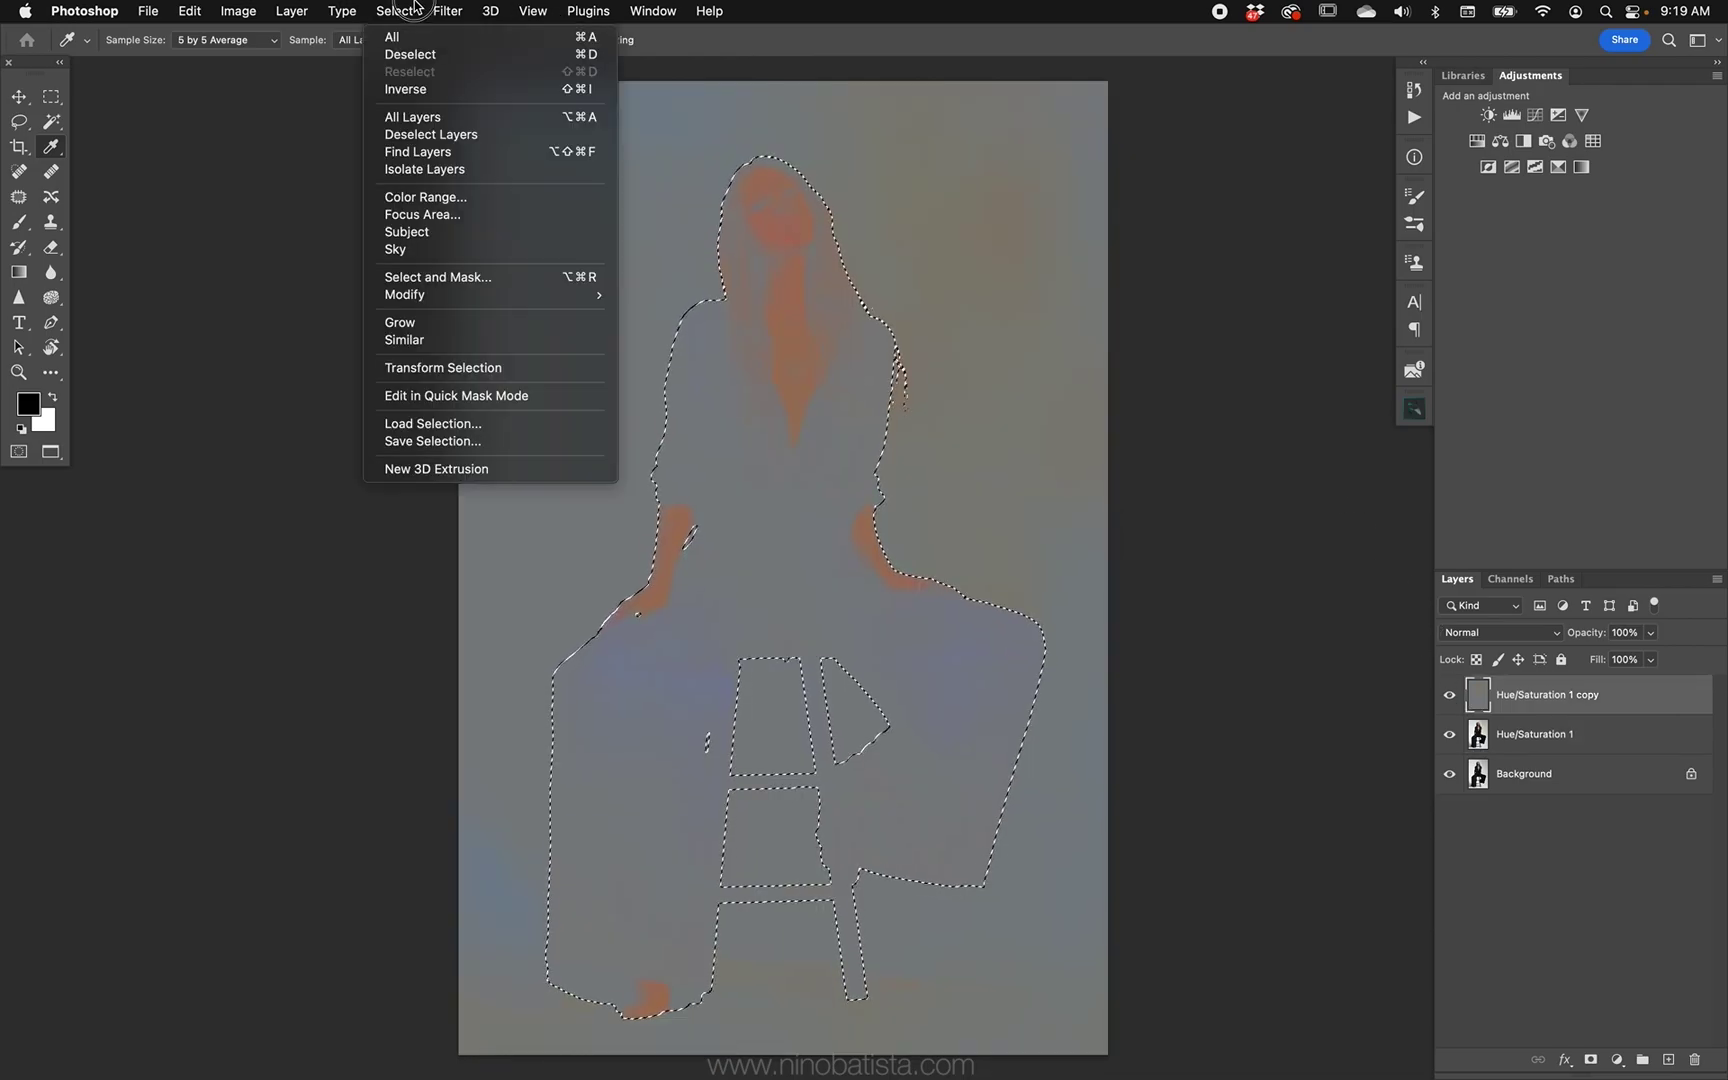
pyautogui.click(410, 305)
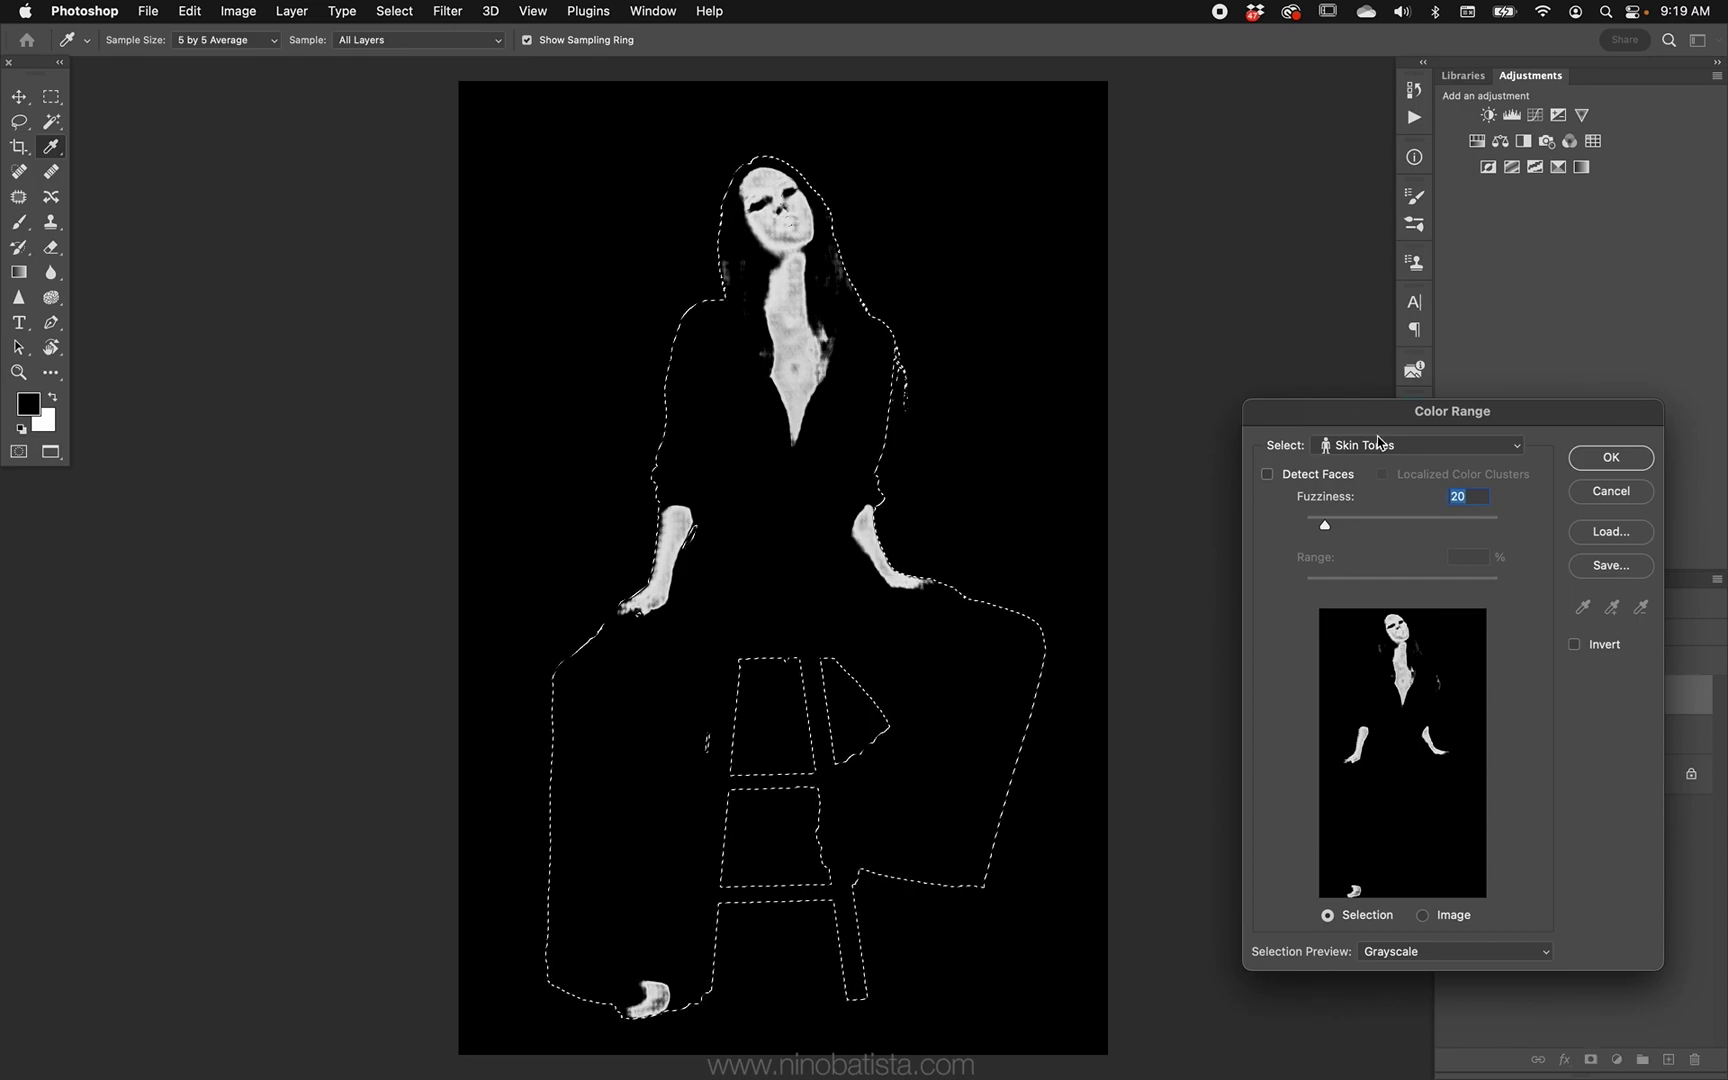
pyautogui.keyDown('super'); pyautogui.click(868, 330); pyautogui.keyUp('super')
pyautogui.keyDown('super'); pyautogui.click(860, 330); pyautogui.keyUp('super')
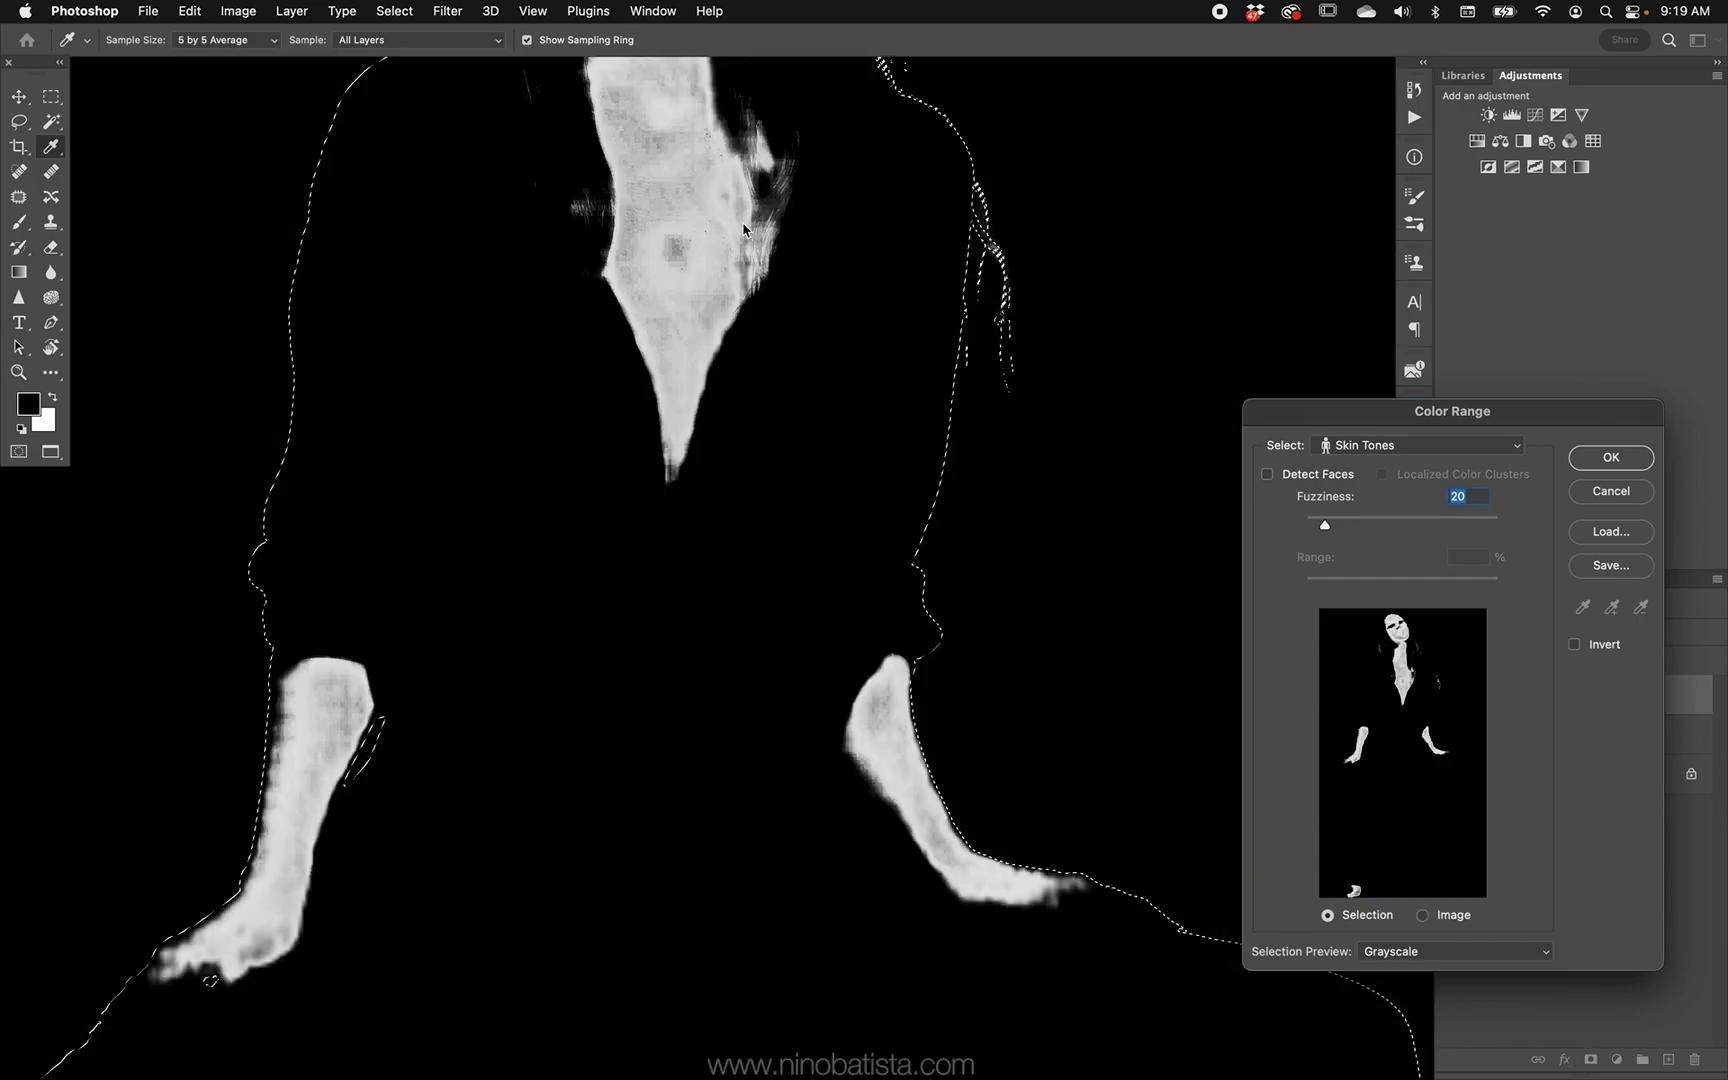
pyautogui.moveTo(741, 240); pyautogui.dragTo(784, 628)
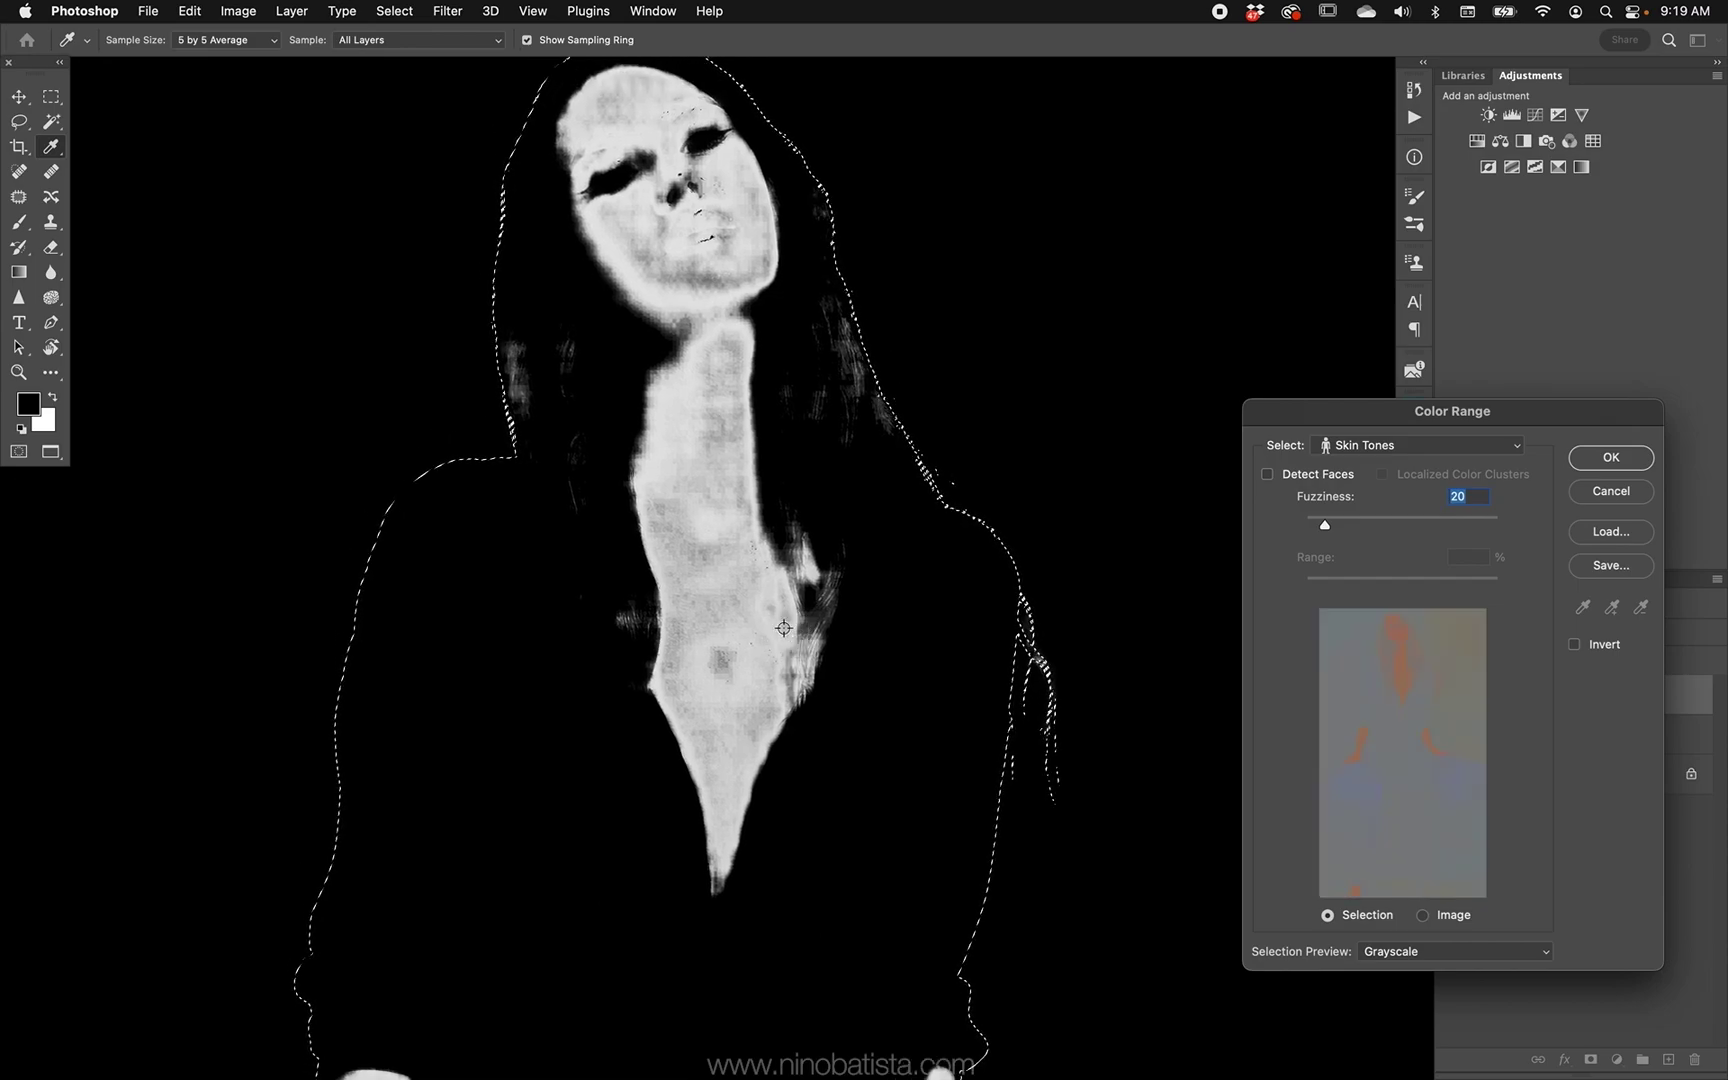
pyautogui.press('super+0')
pyautogui.moveTo(764, 576); pyautogui.dragTo(698, 575)
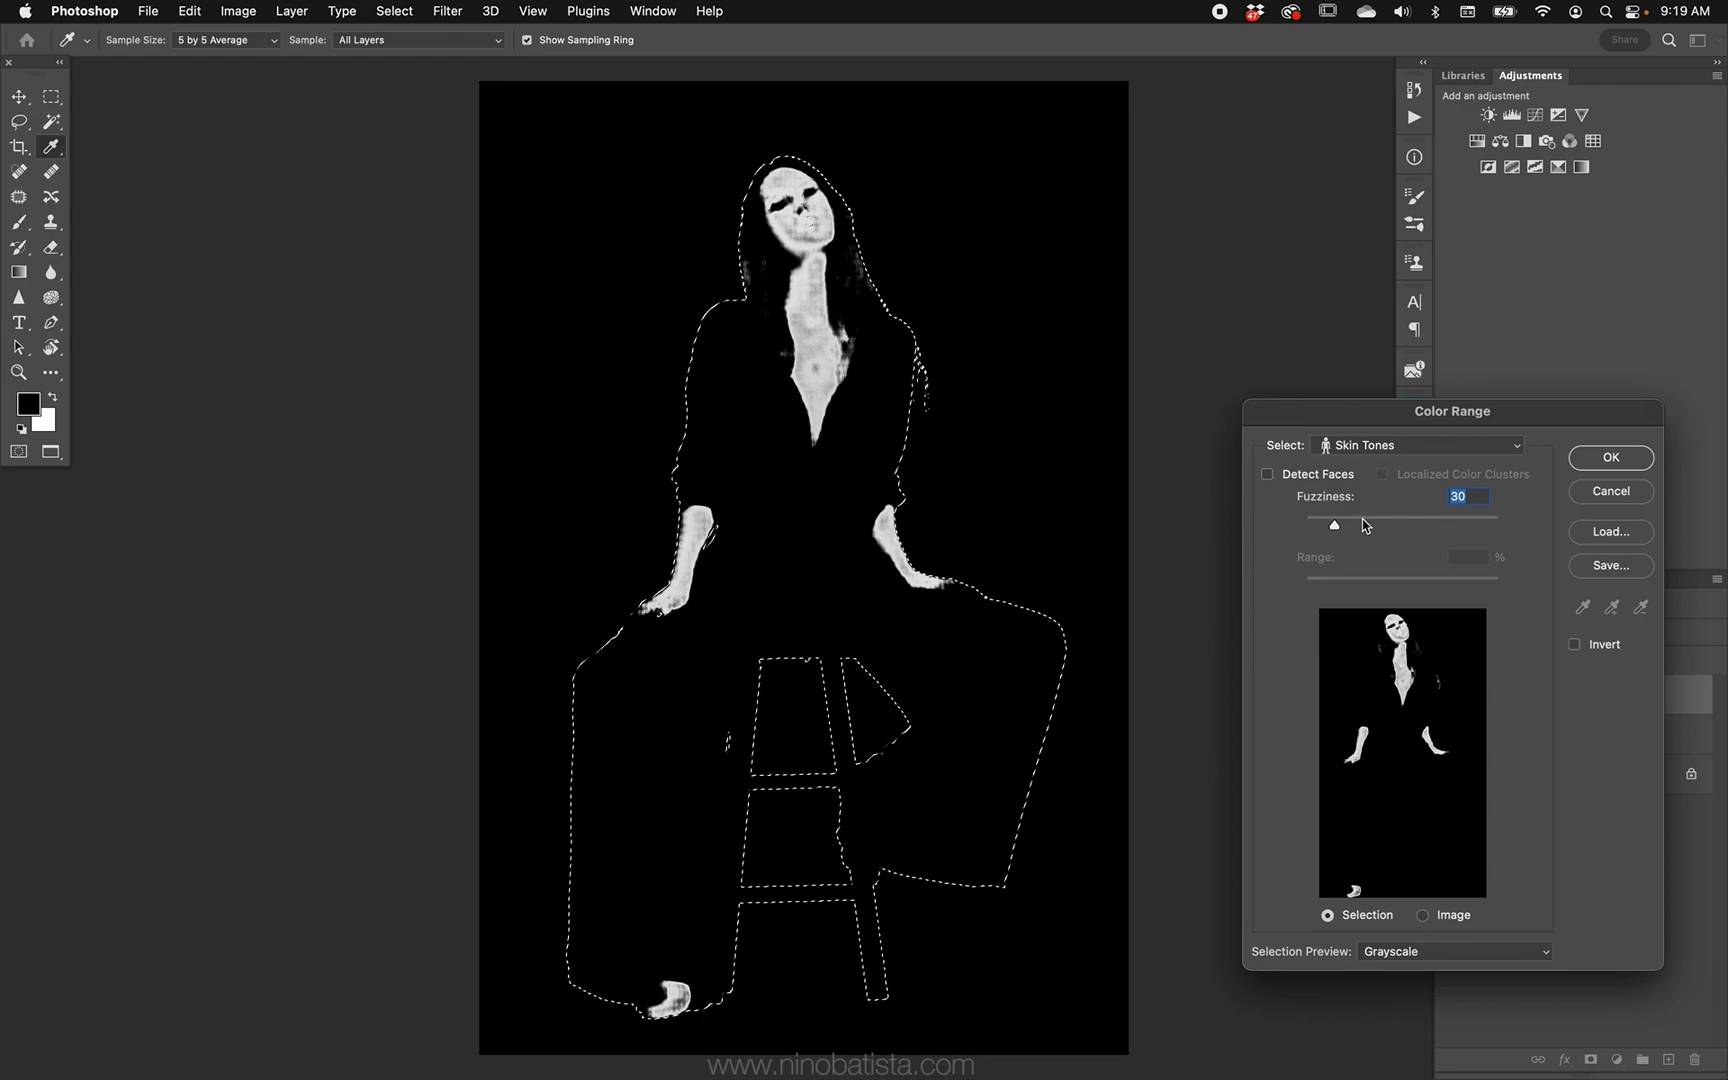
# Step: Set the Skin Tones fuzziness to 70 and accept the selection
pyautogui.click(1363, 523)
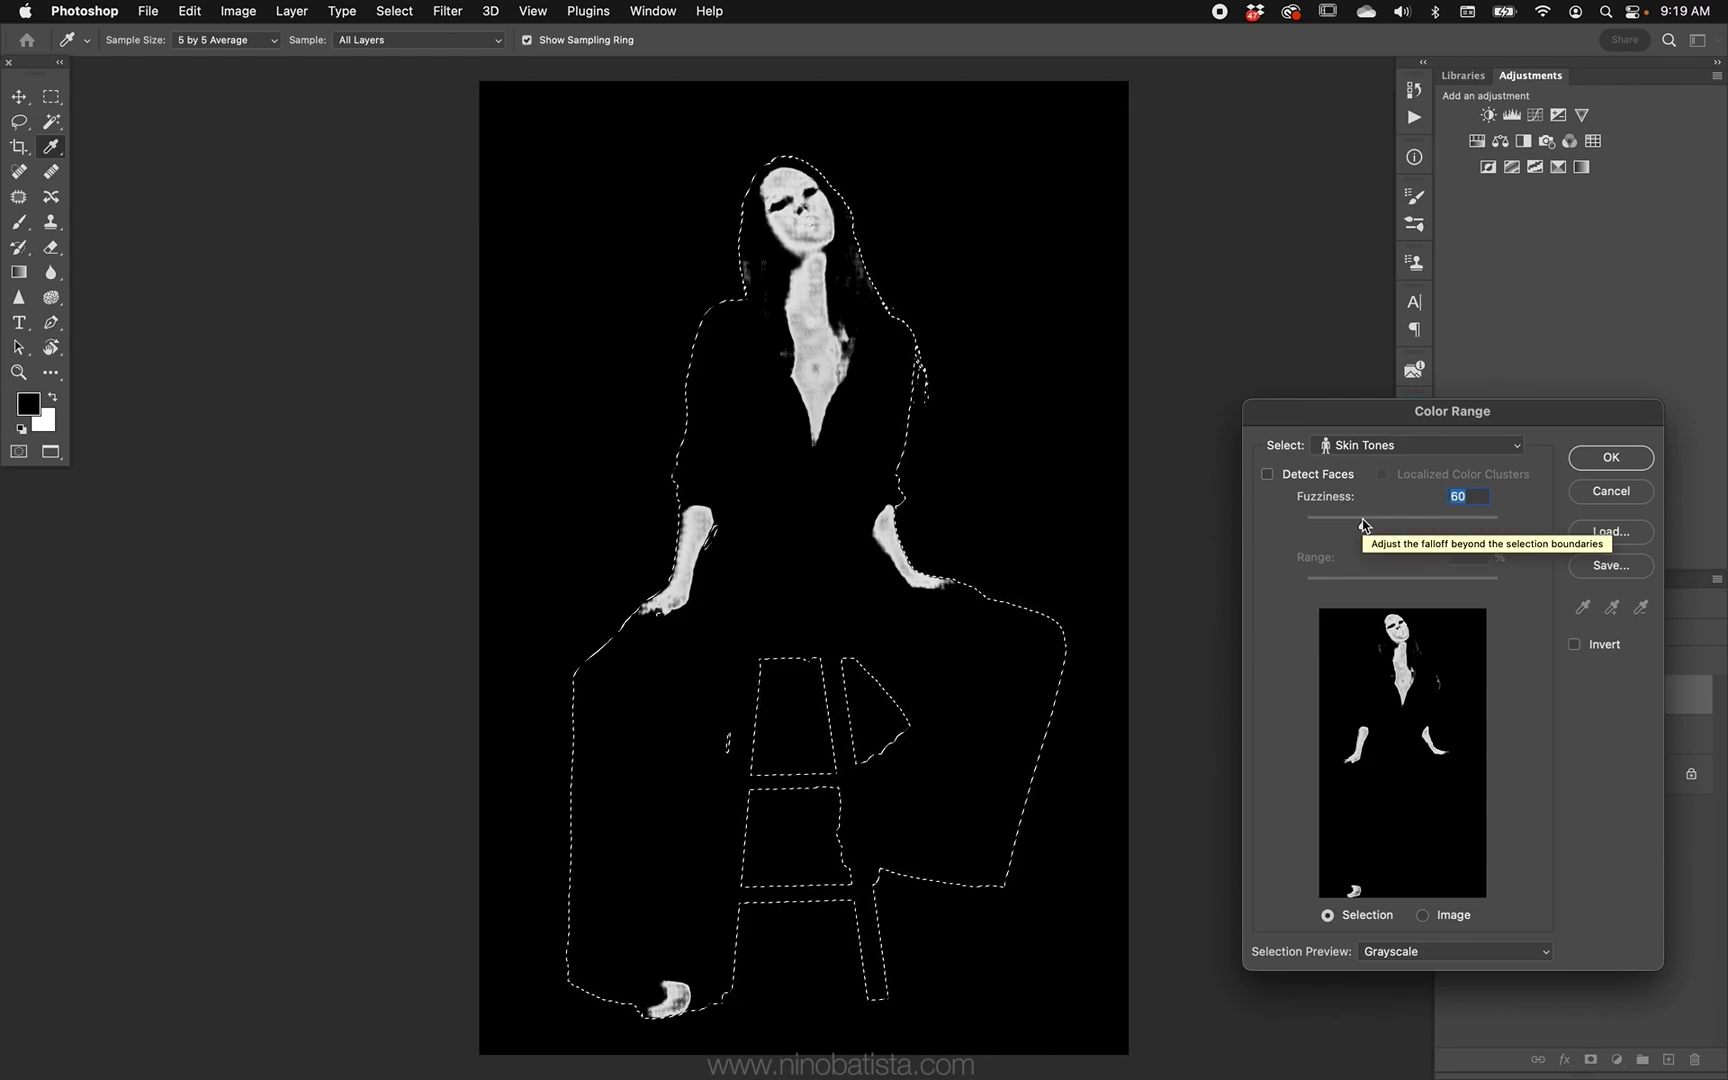
pyautogui.hotkey('shift', 'Down')
pyautogui.hotkey('shift', 'Down')
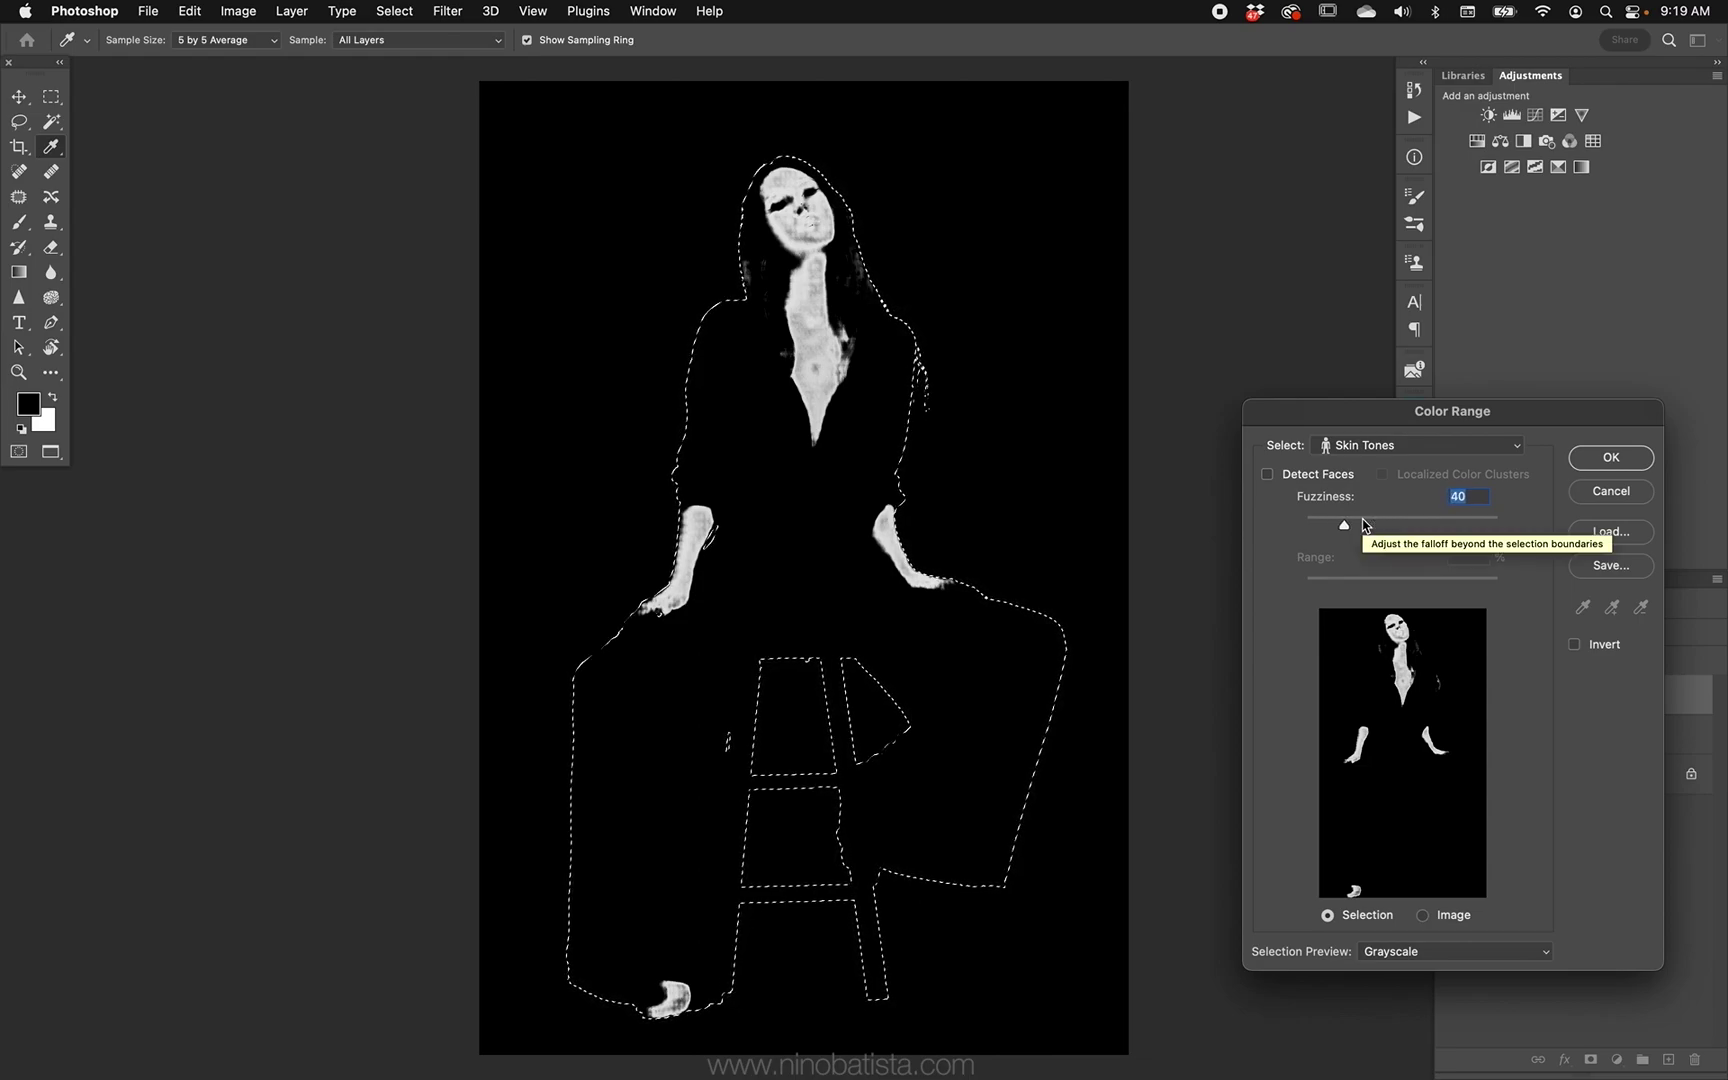
pyautogui.hotkey('shift', 'Up')
pyautogui.hotkey('shift', 'Up')
pyautogui.hotkey('shift', 'Up')
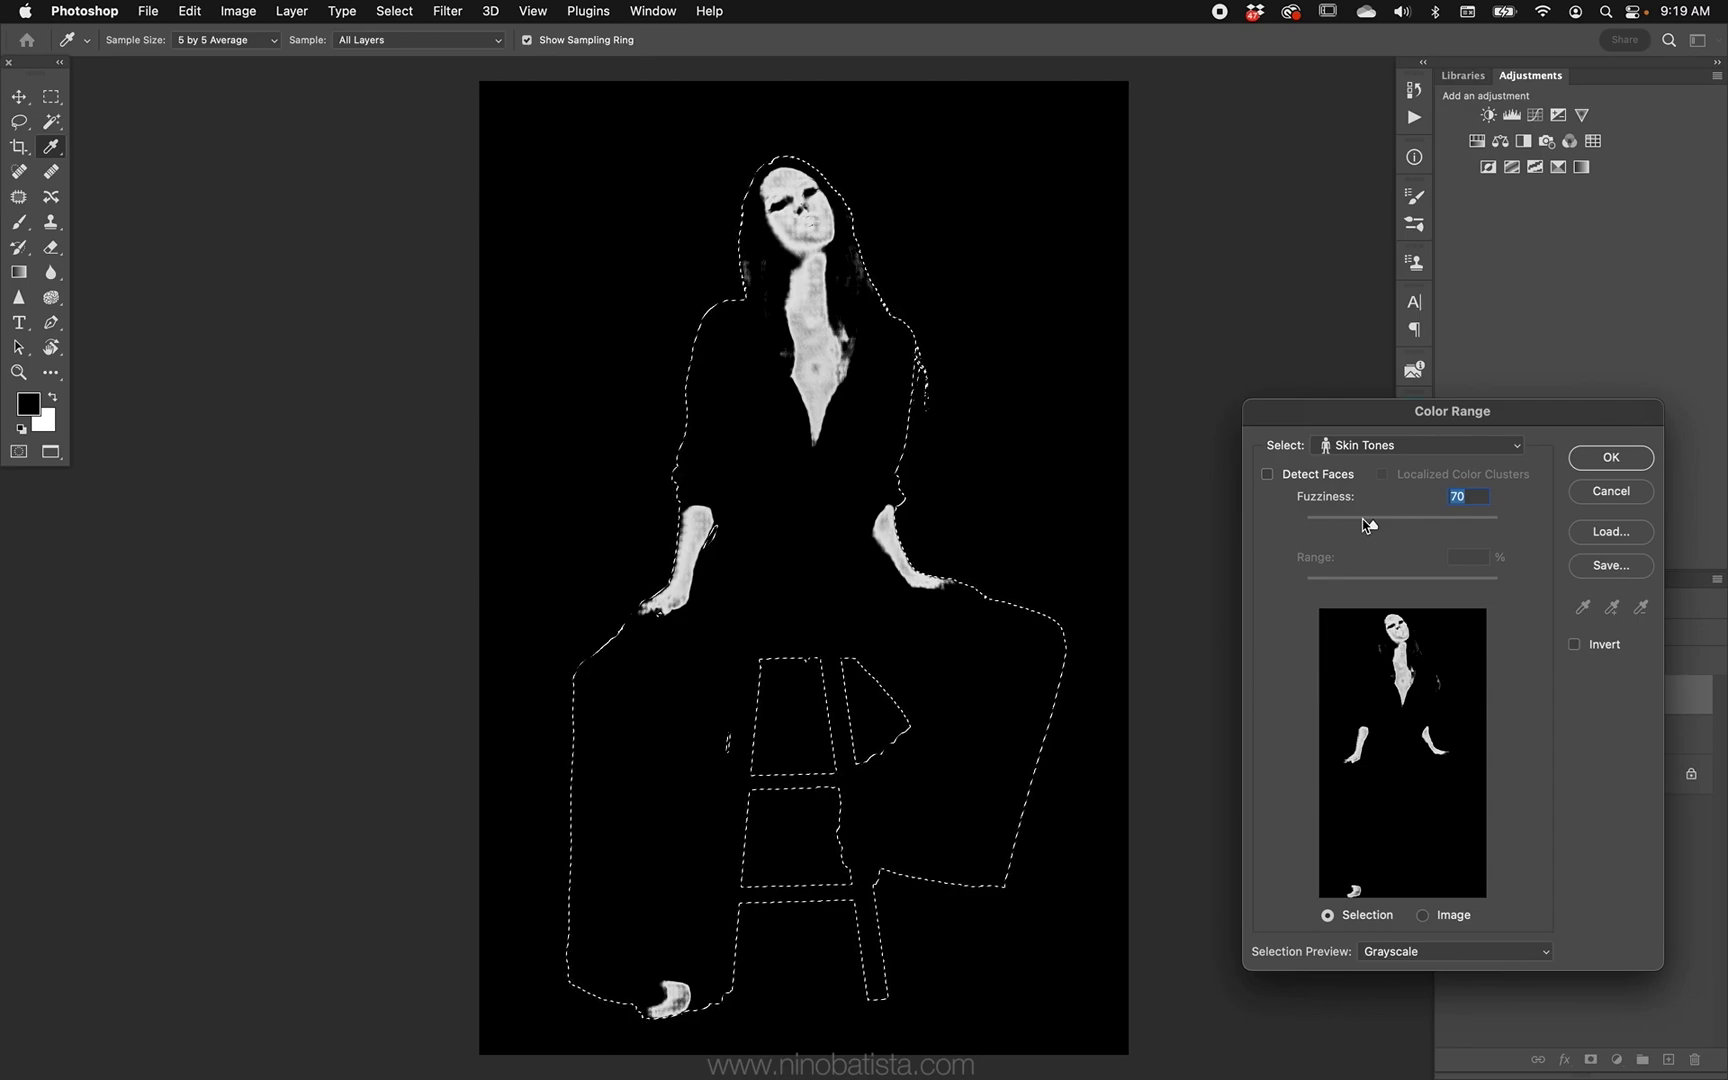
pyautogui.press('Return')
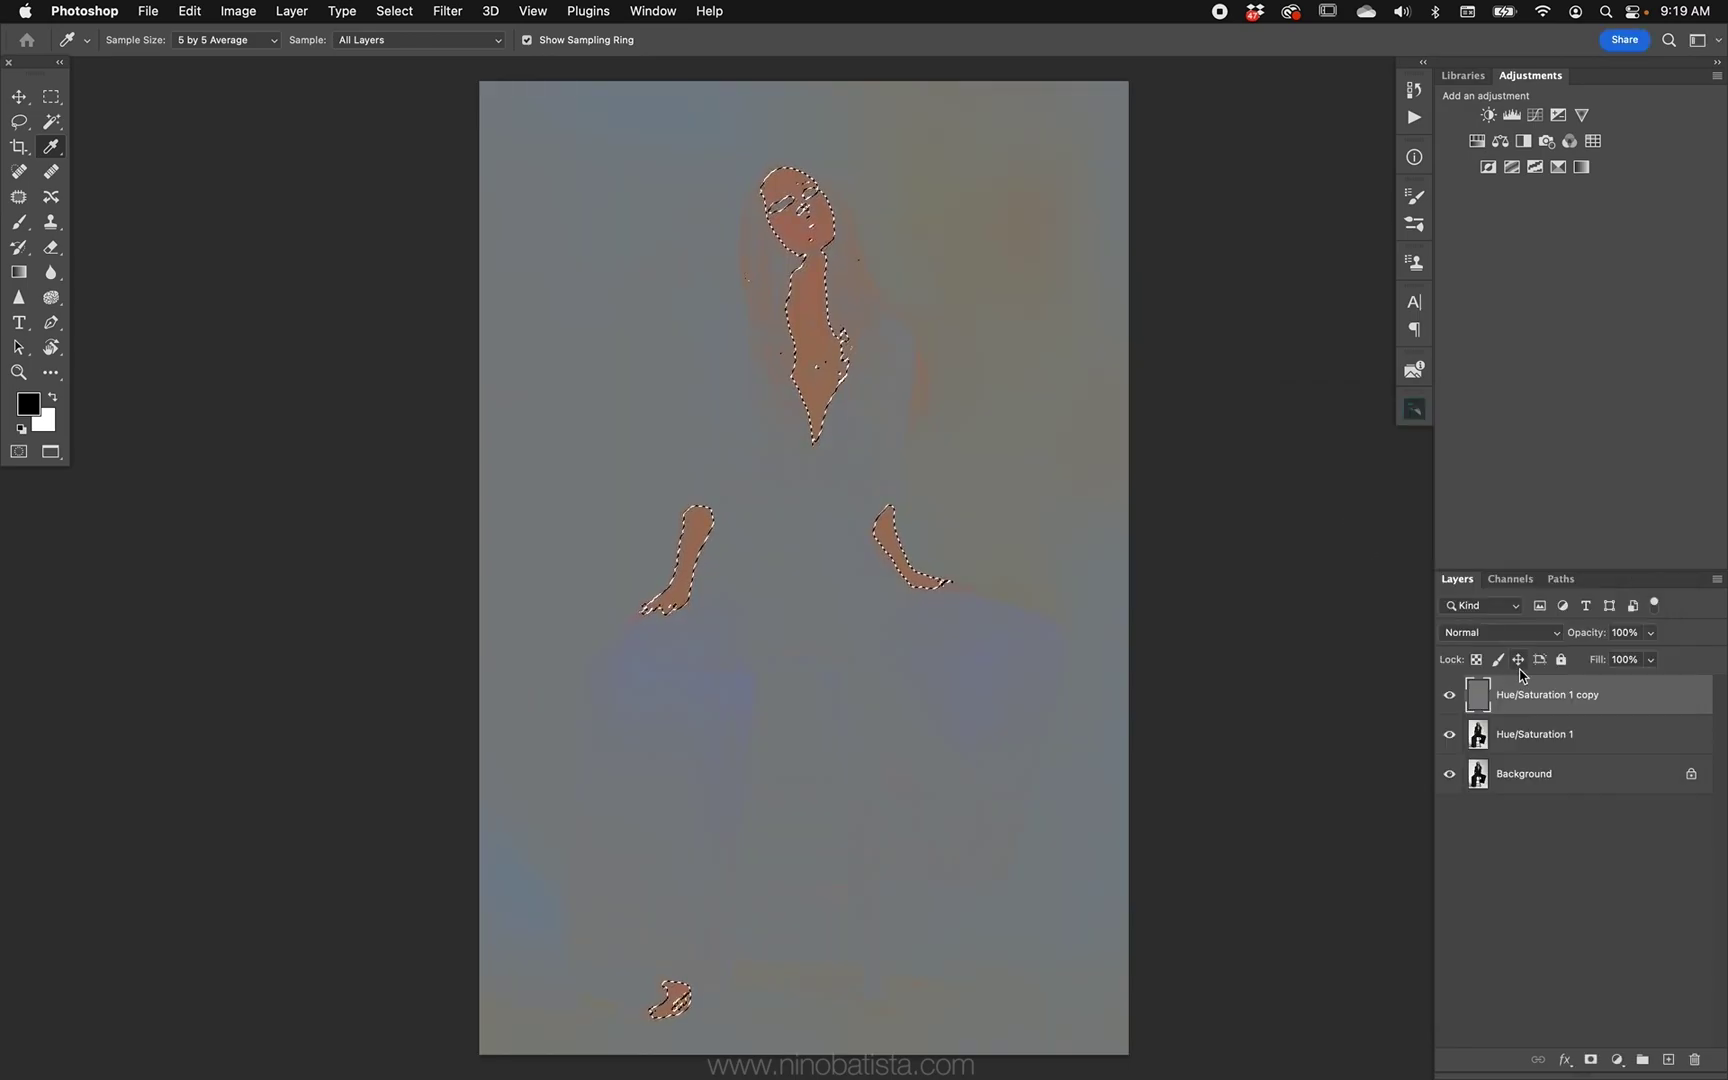
# Step: Hide both Hue/Saturation layers and add a skin-masked Curves layer lifted to Input 111 / Output 149
pyautogui.click(1449, 694)
pyautogui.click(1449, 734)
pyautogui.click(1512, 778)
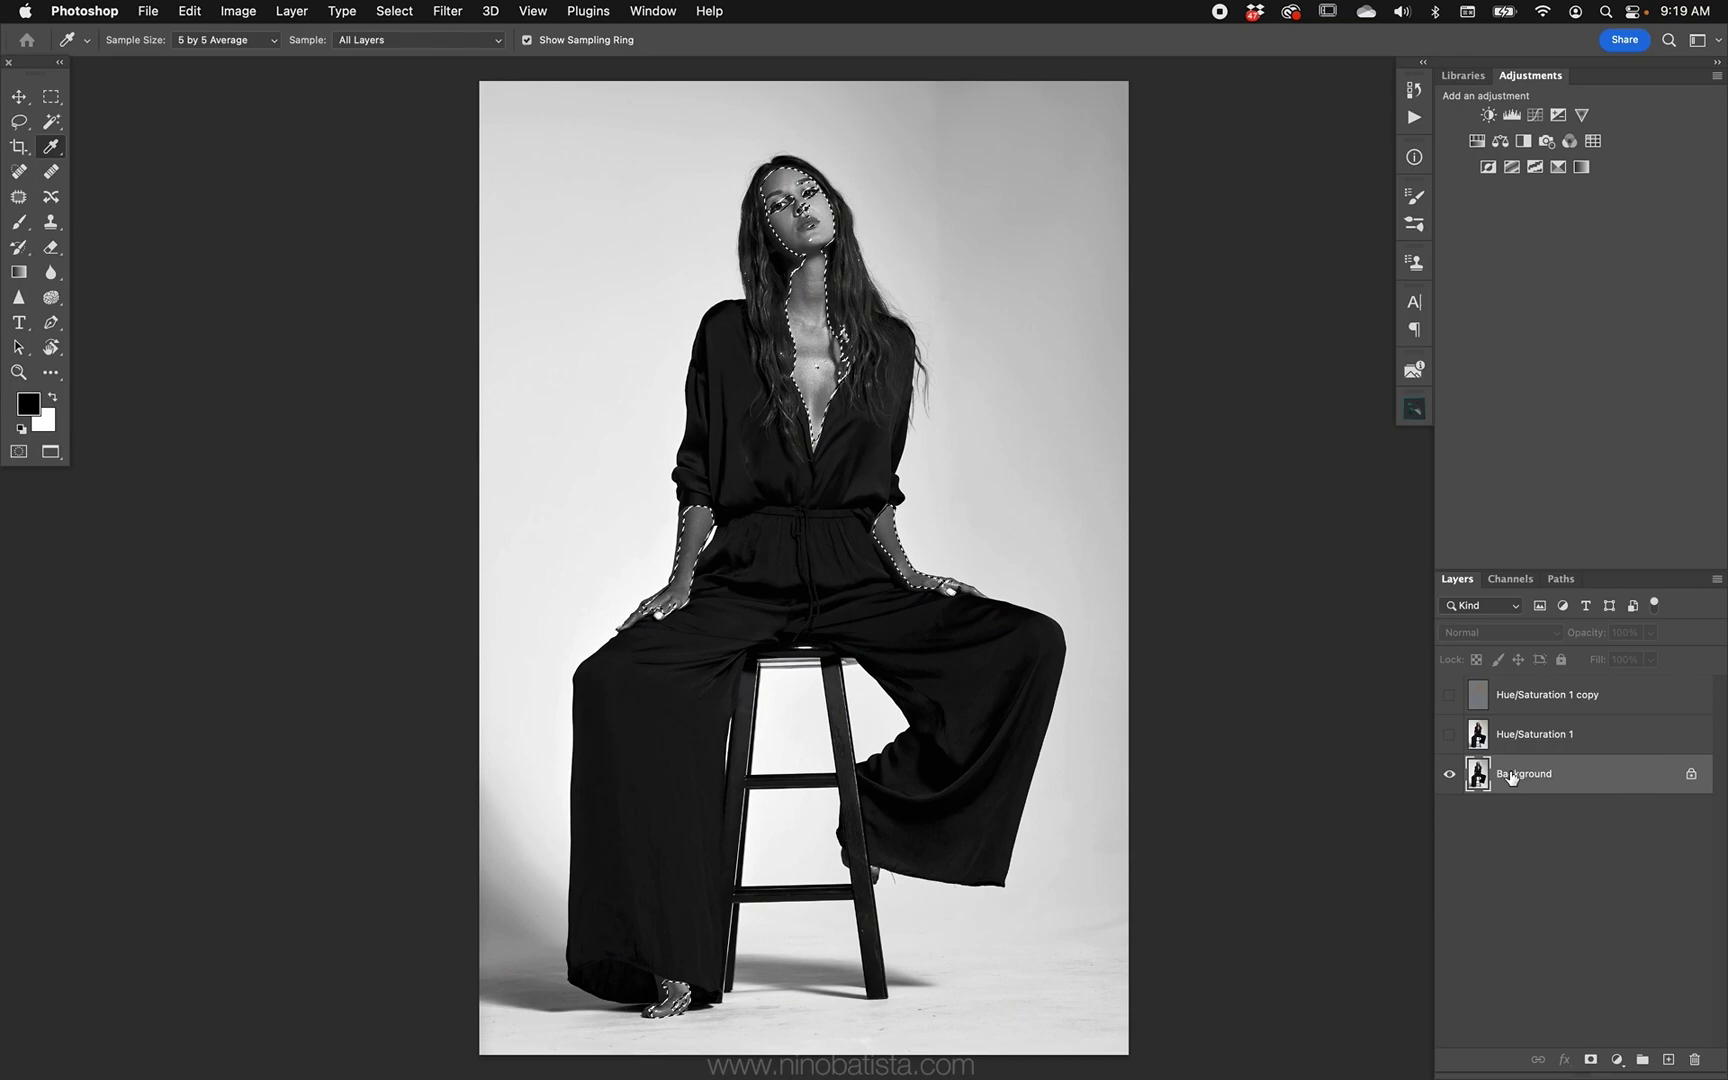
pyautogui.click(1617, 1059)
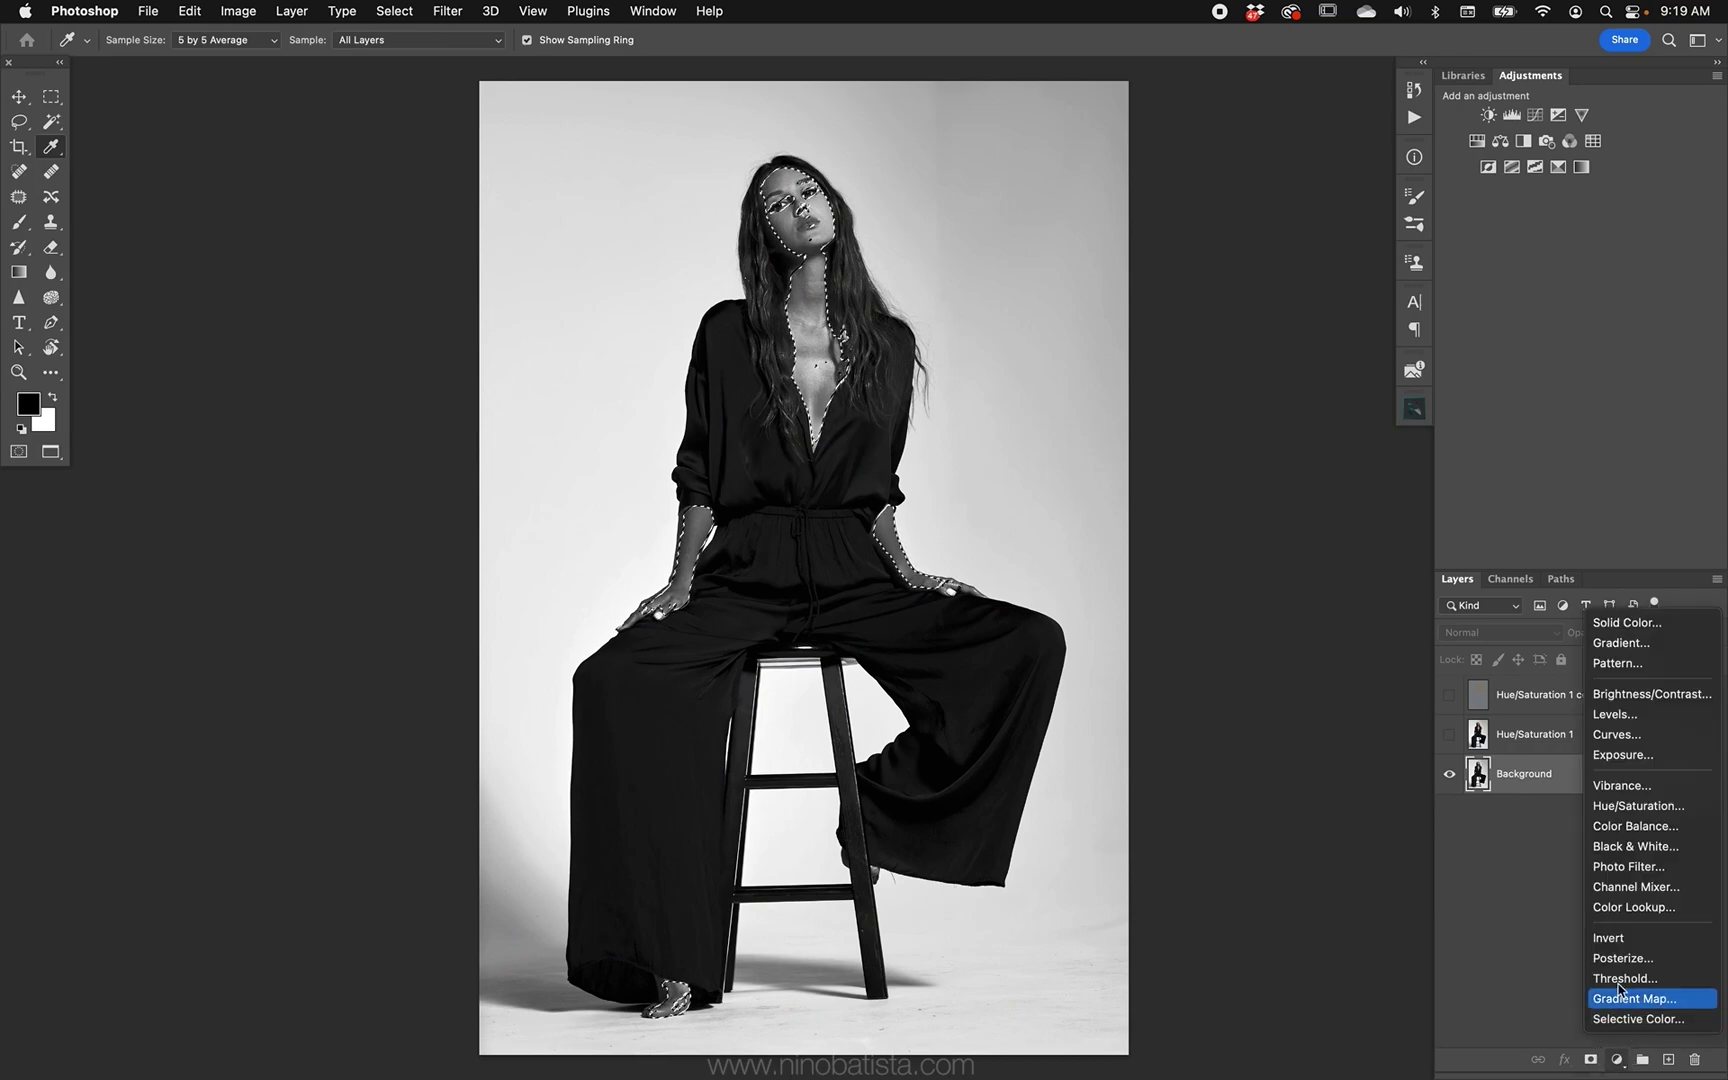
pyautogui.click(1644, 738)
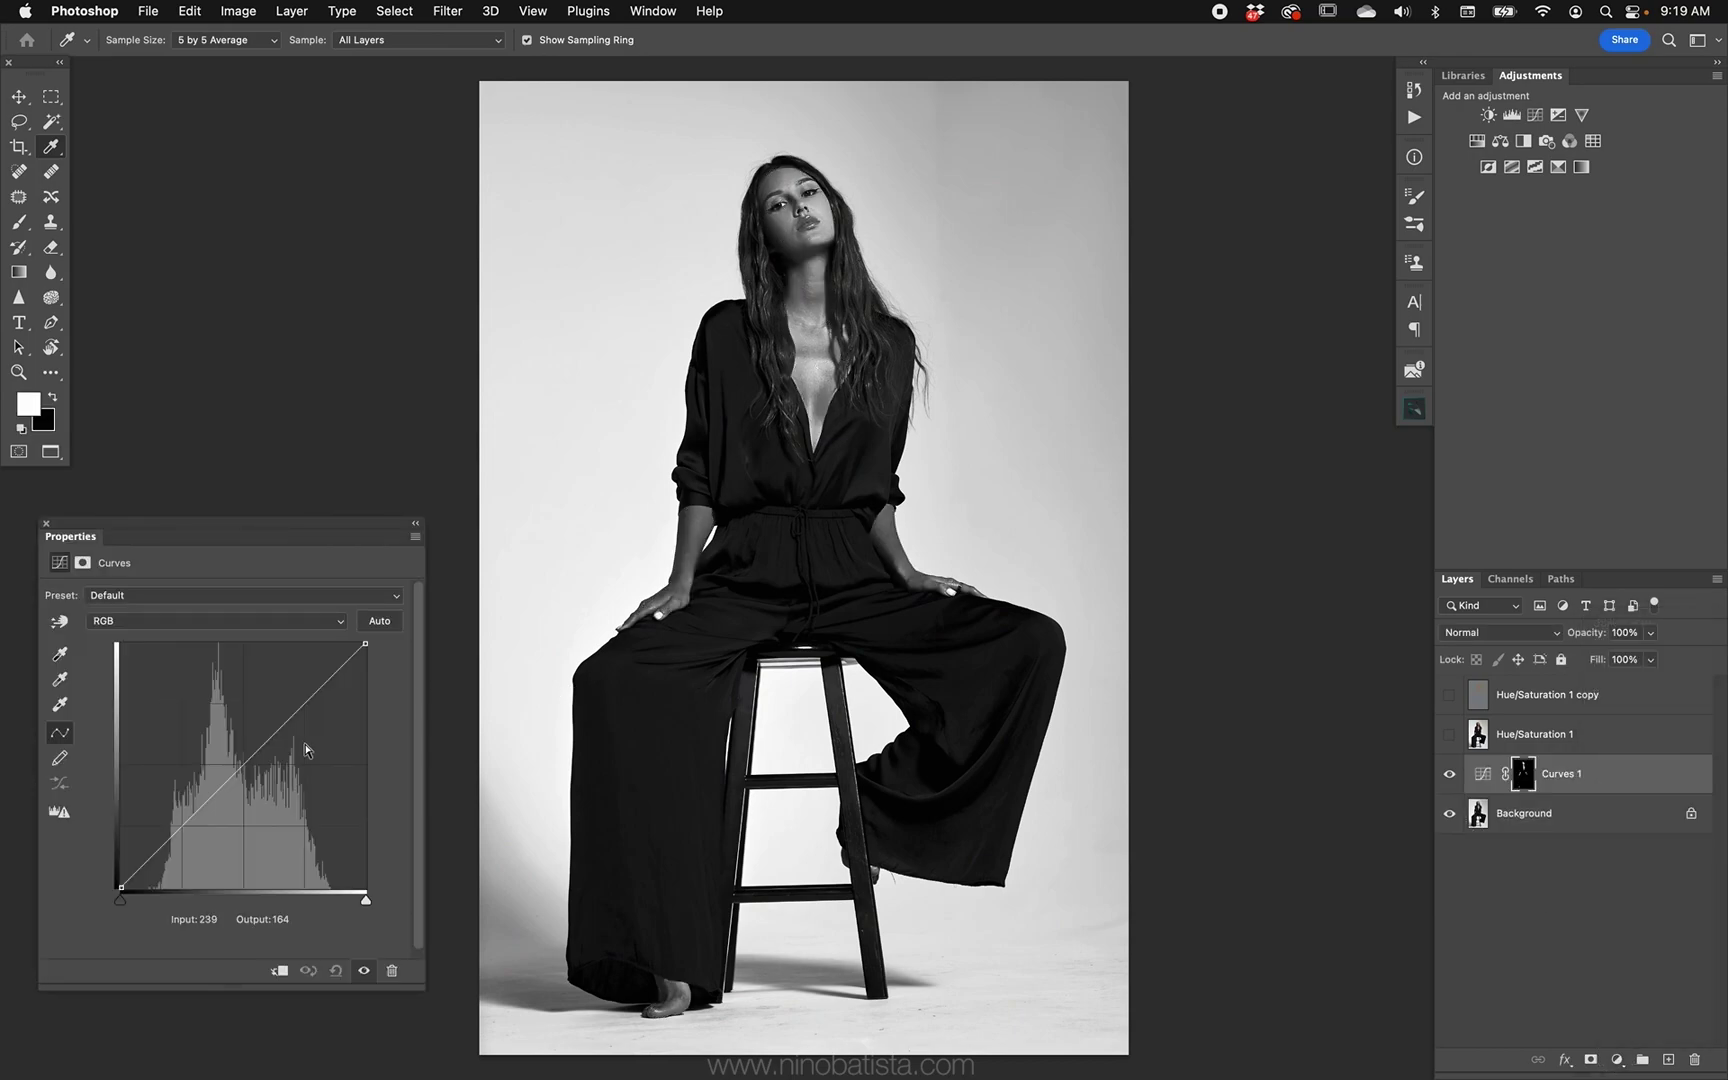
pyautogui.moveTo(254, 764)
pyautogui.mouseDown()
pyautogui.moveTo(247, 744)
pyautogui.moveTo(264, 784)
pyautogui.moveTo(228, 744)
pyautogui.mouseUp()
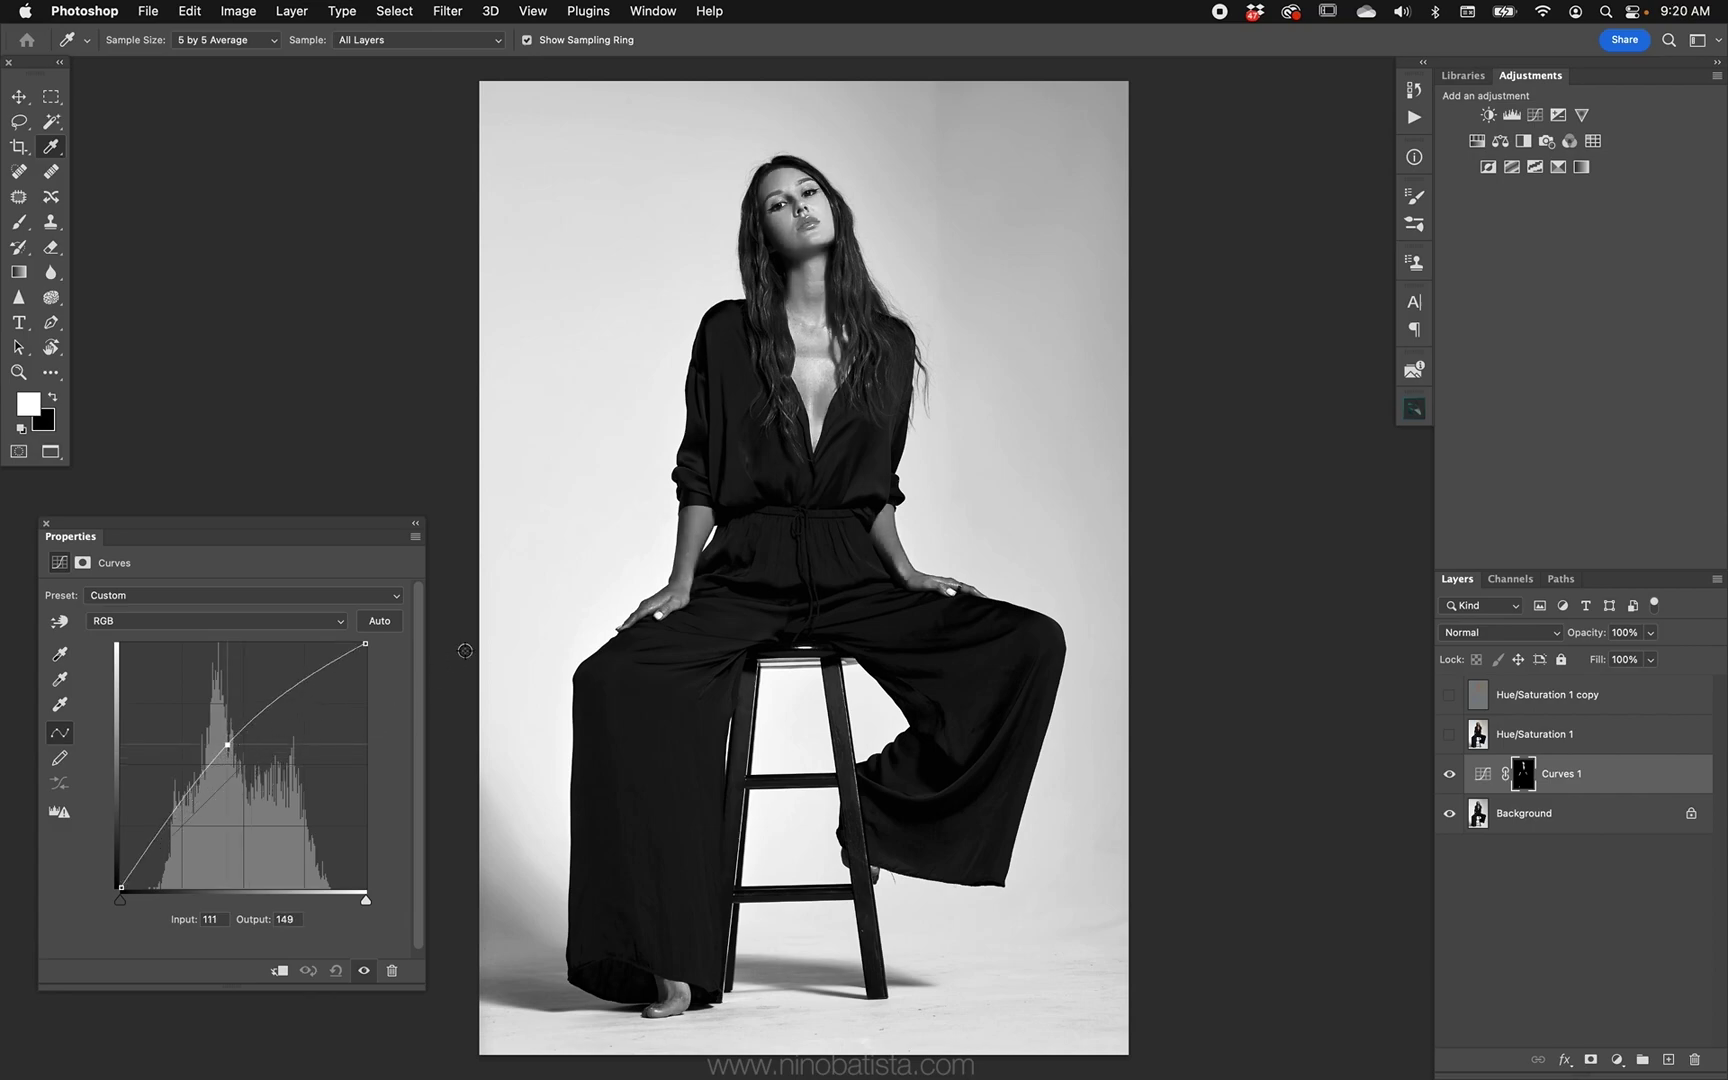
# Step: Close the first portrait without saving changes
pyautogui.press('v')
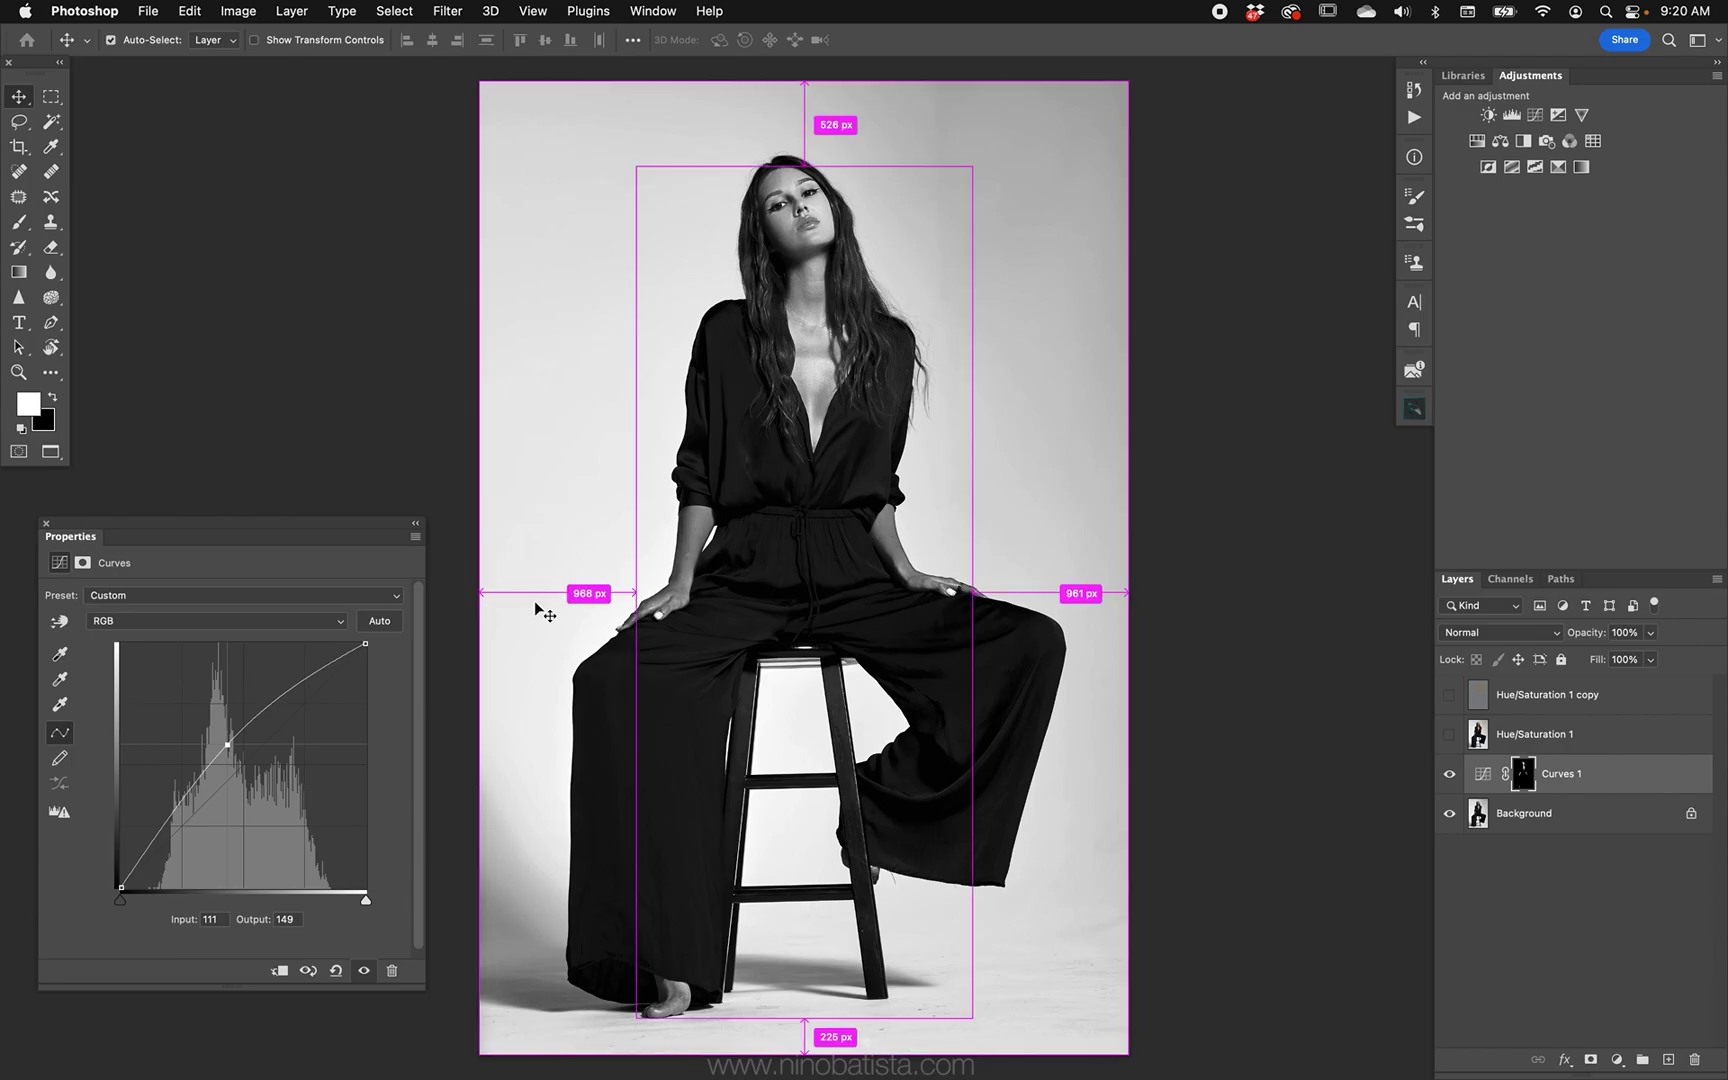
pyautogui.press('super+w')
pyautogui.press('super+d')
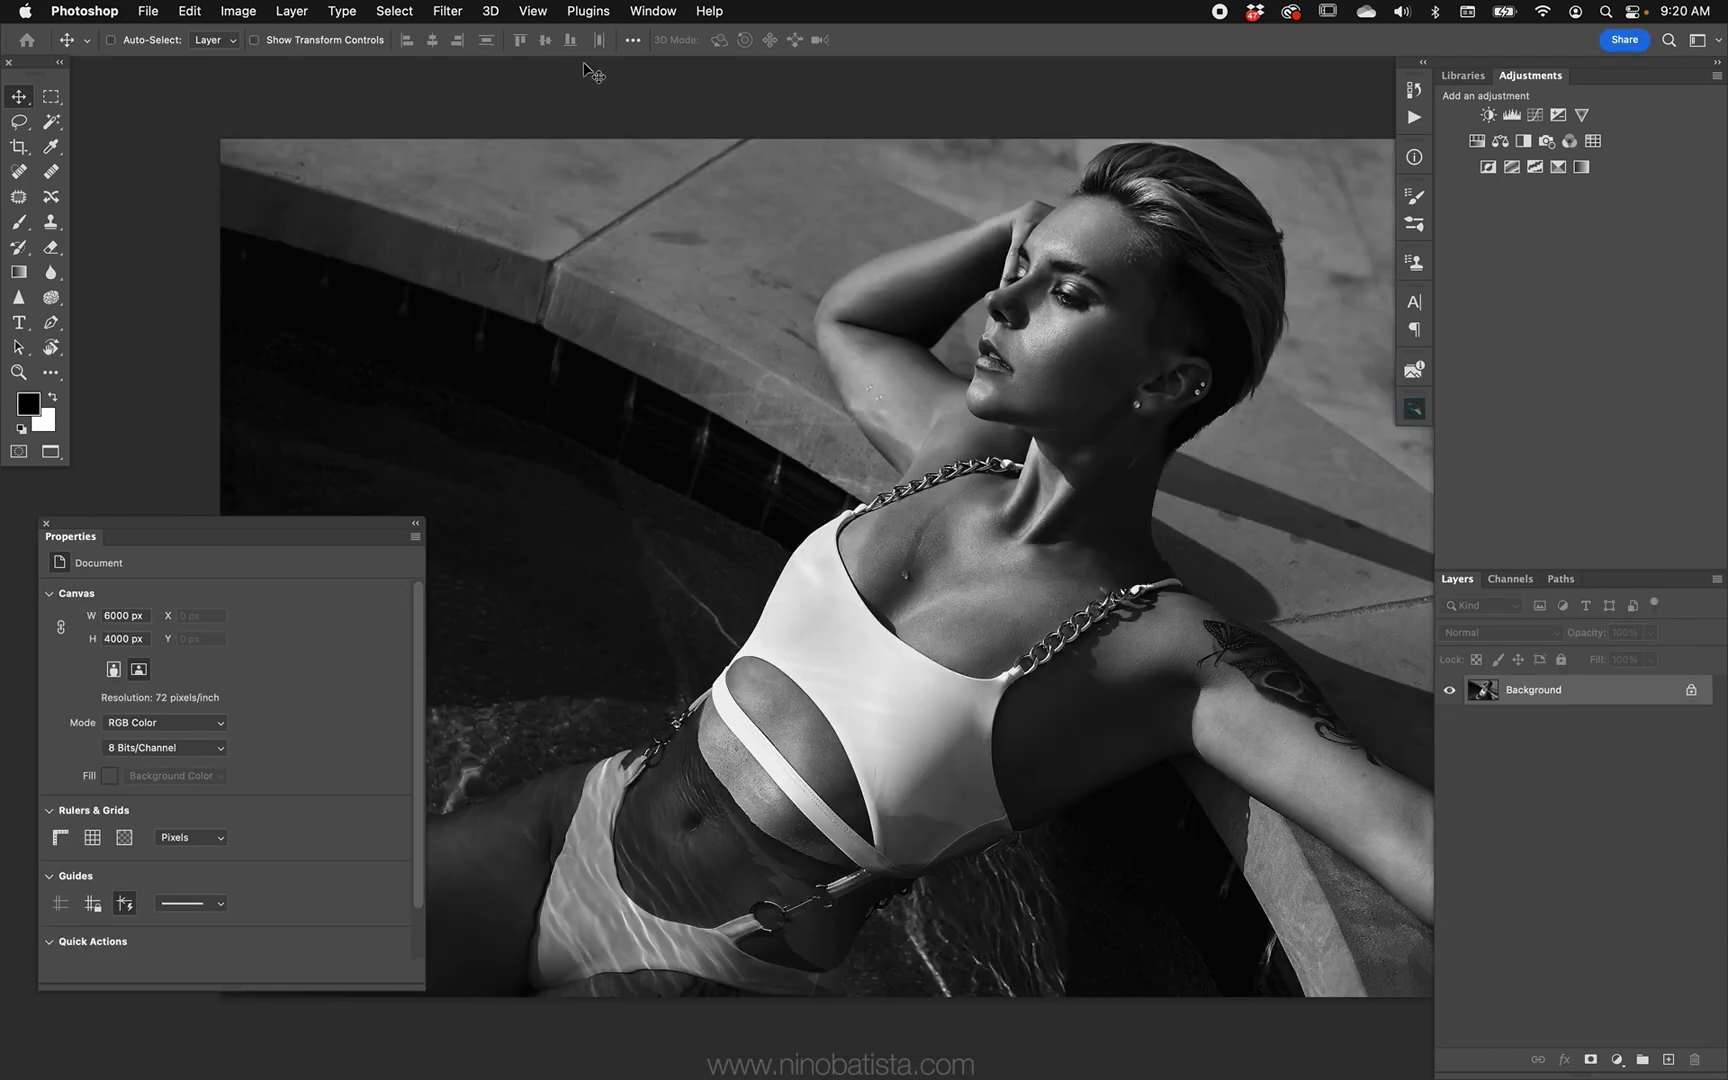
# Step: Duplicate the pool portrait's Background layer and switch on the Colorize neural filter
pyautogui.press('super+j')
pyautogui.click(440, 11)
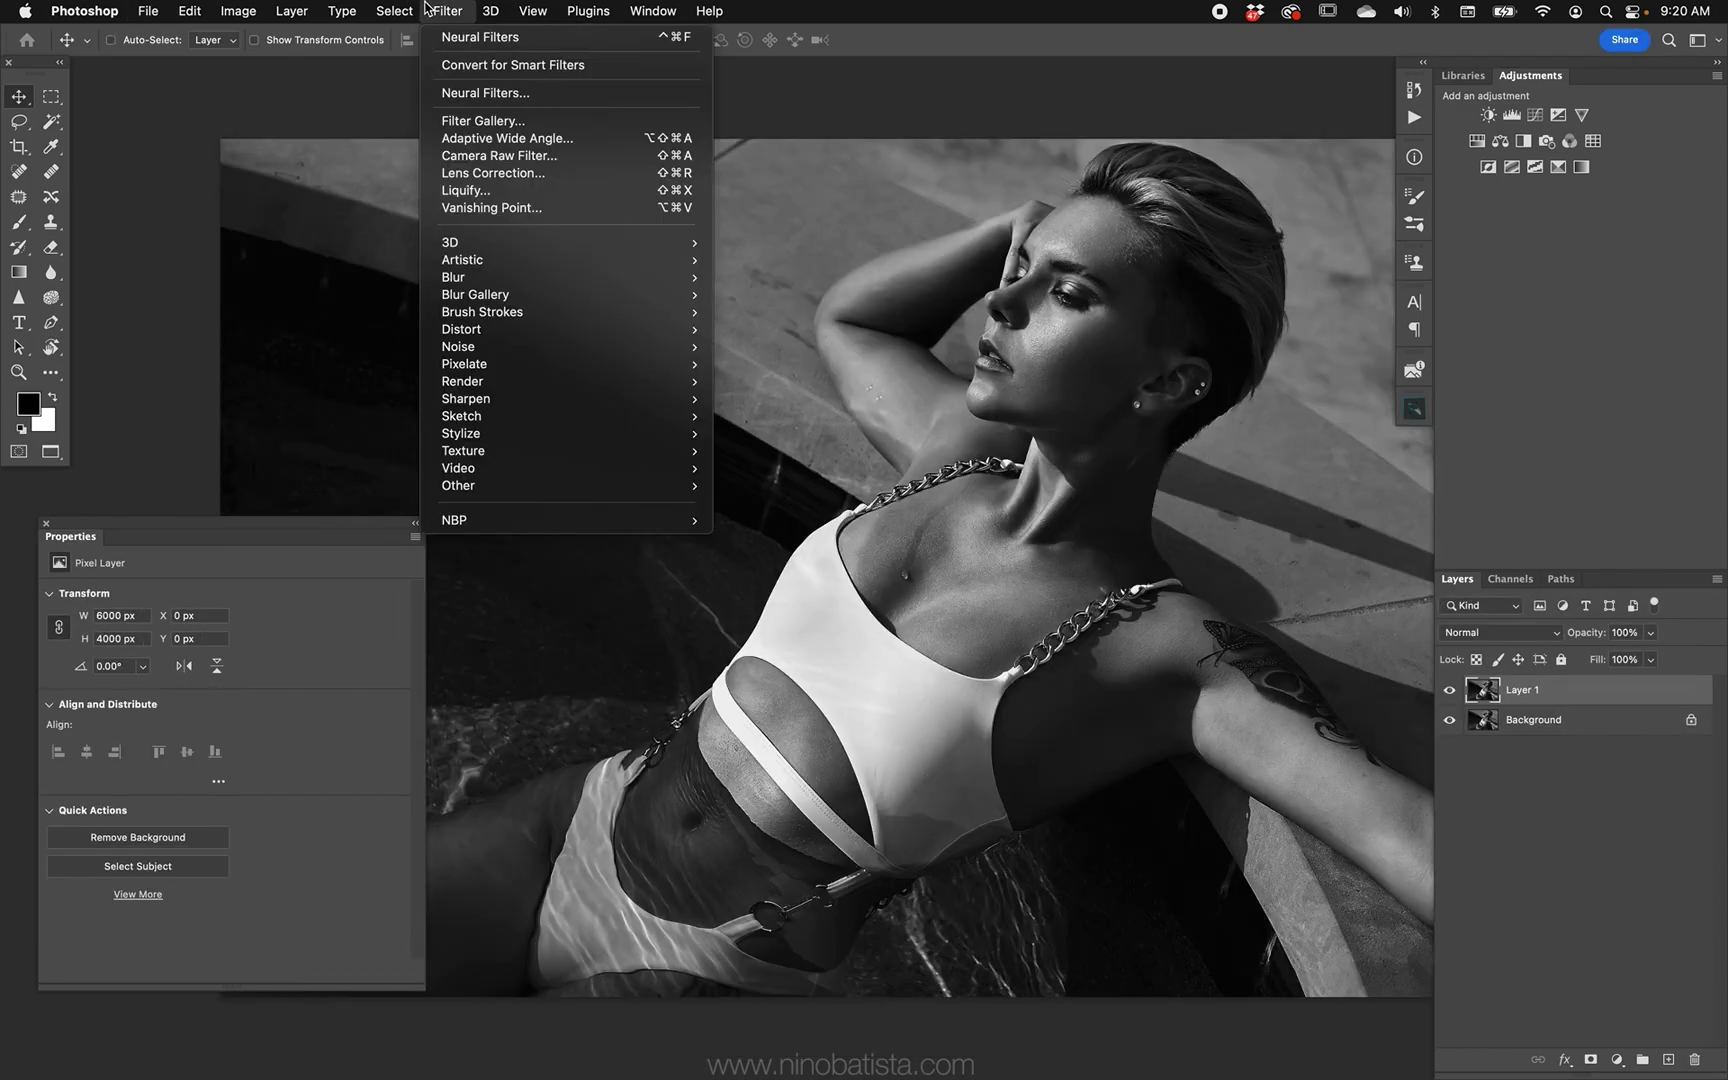
pyautogui.moveTo(490, 11)
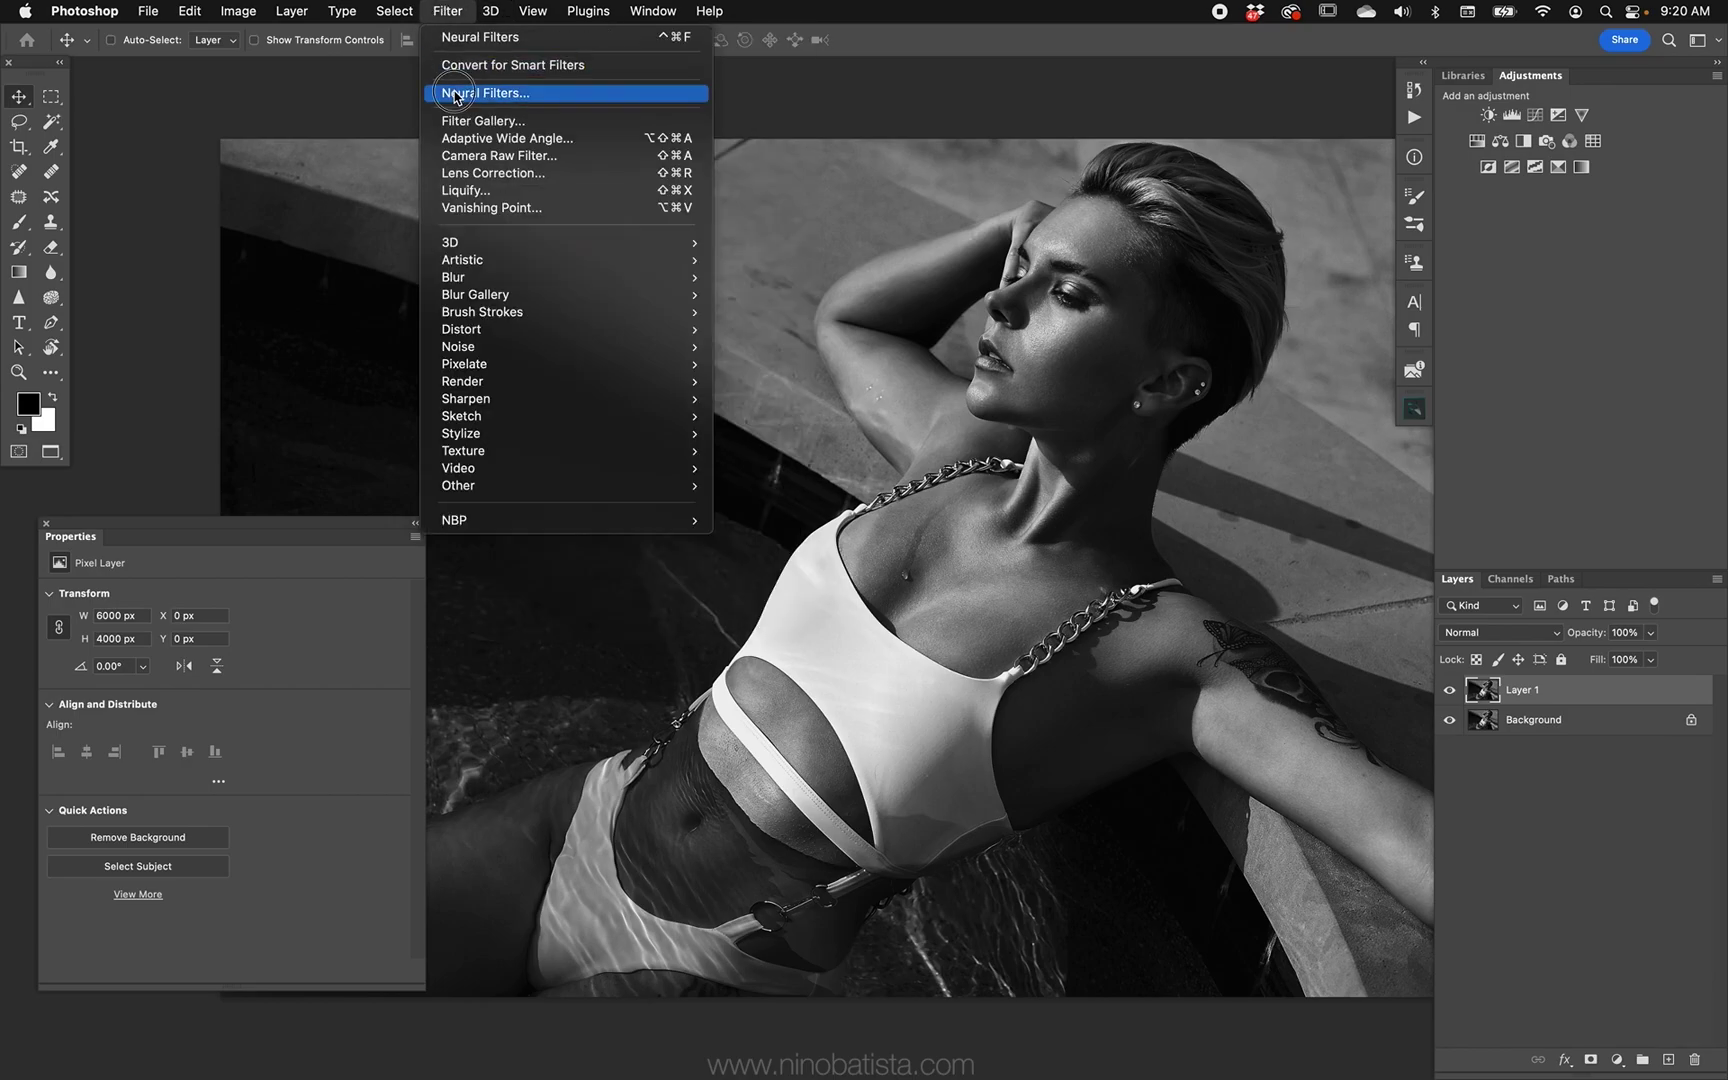
pyautogui.click(480, 100)
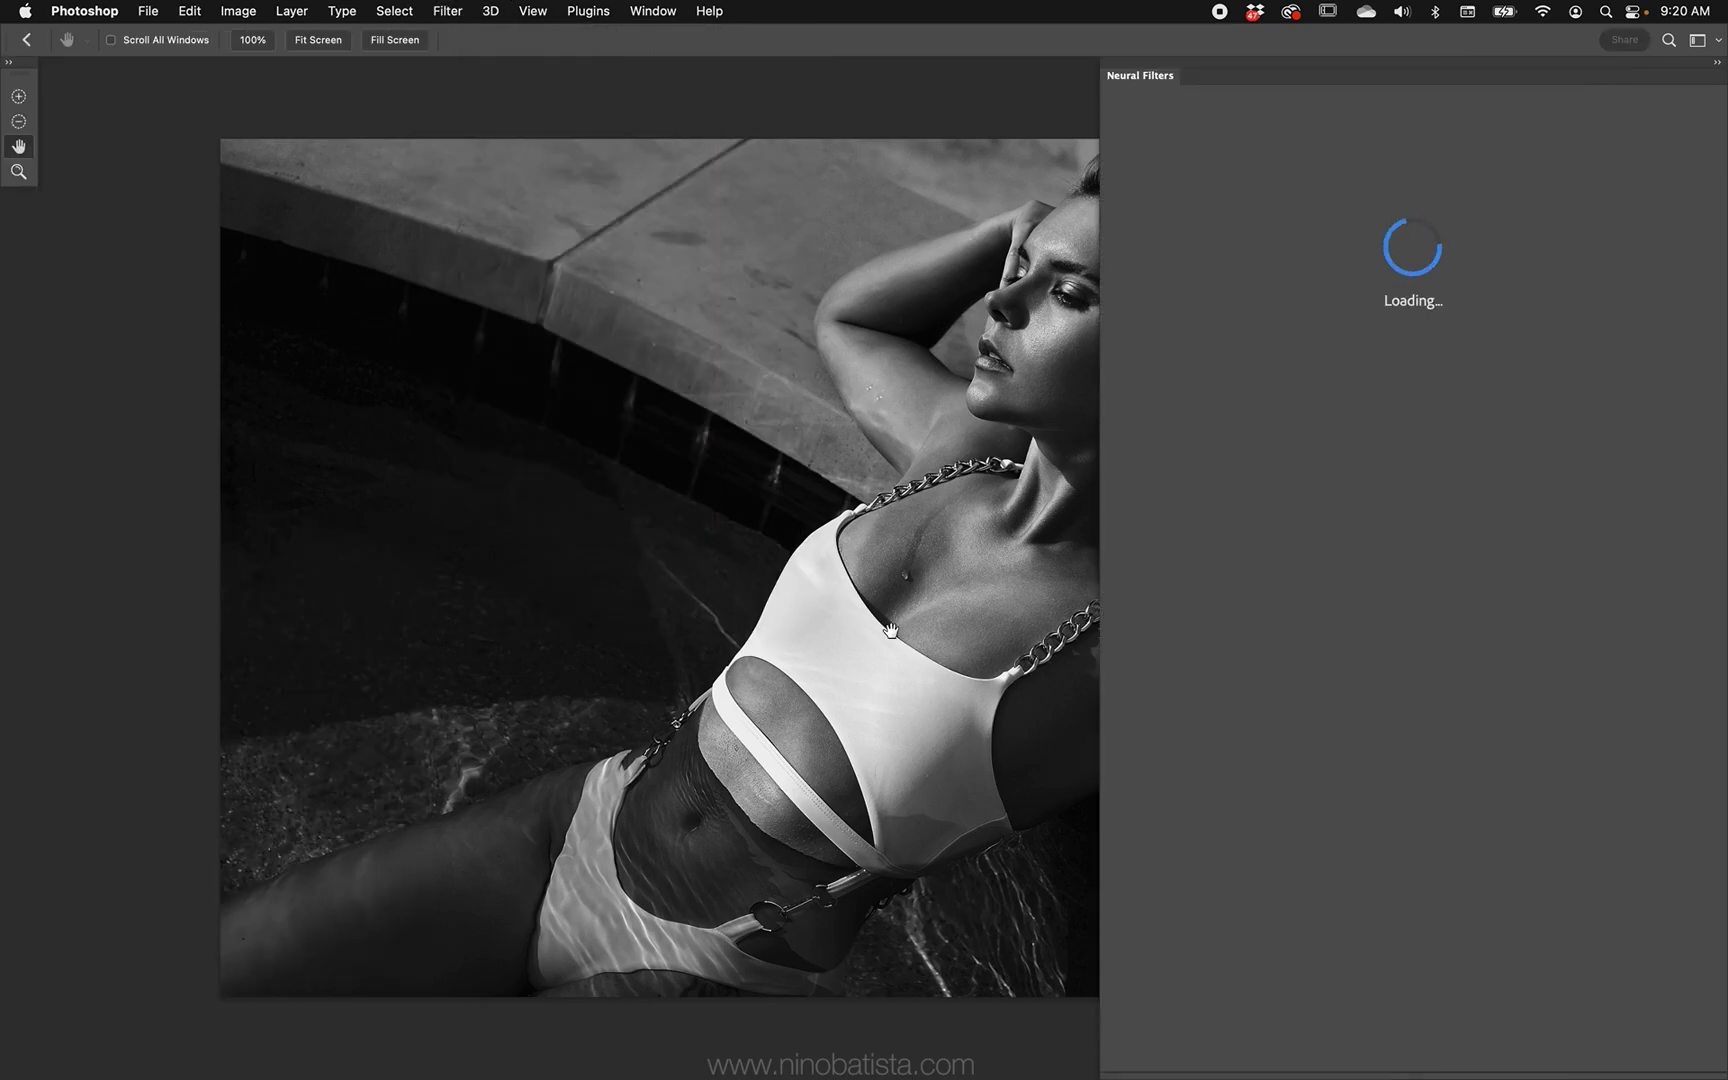
pyautogui.moveTo(892, 627); pyautogui.dragTo(695, 625)
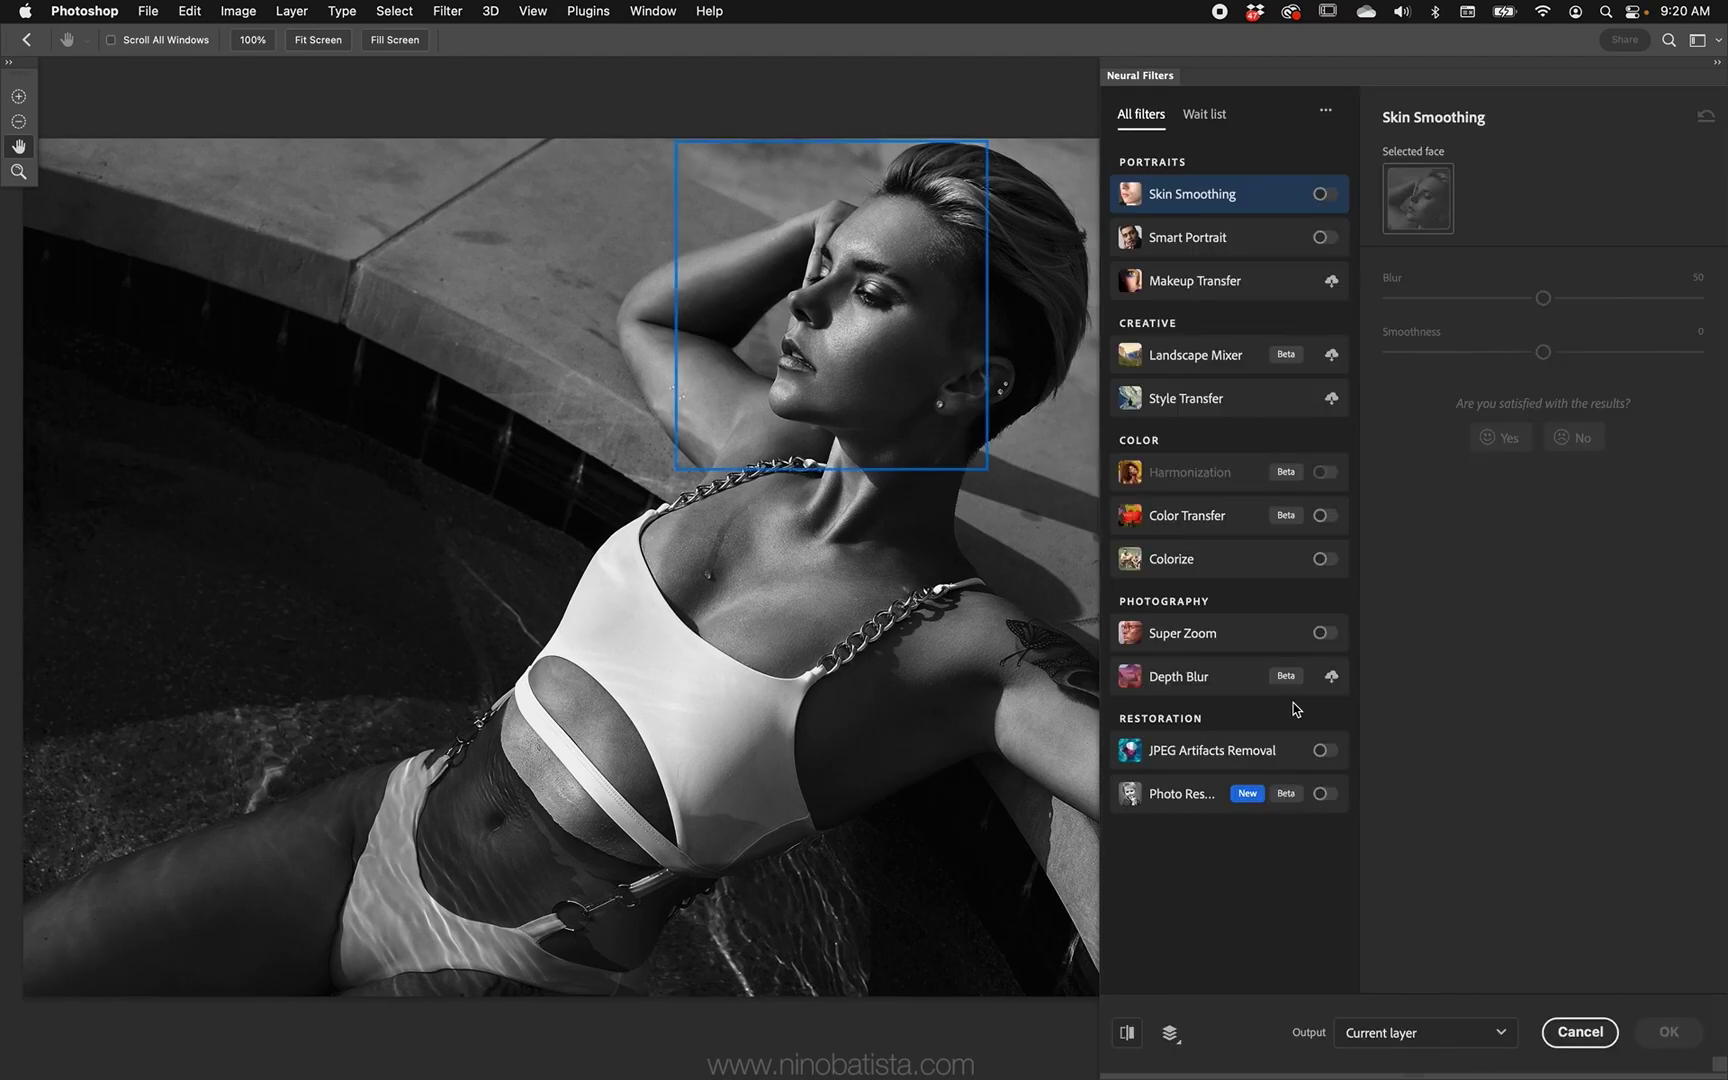
pyautogui.click(1323, 559)
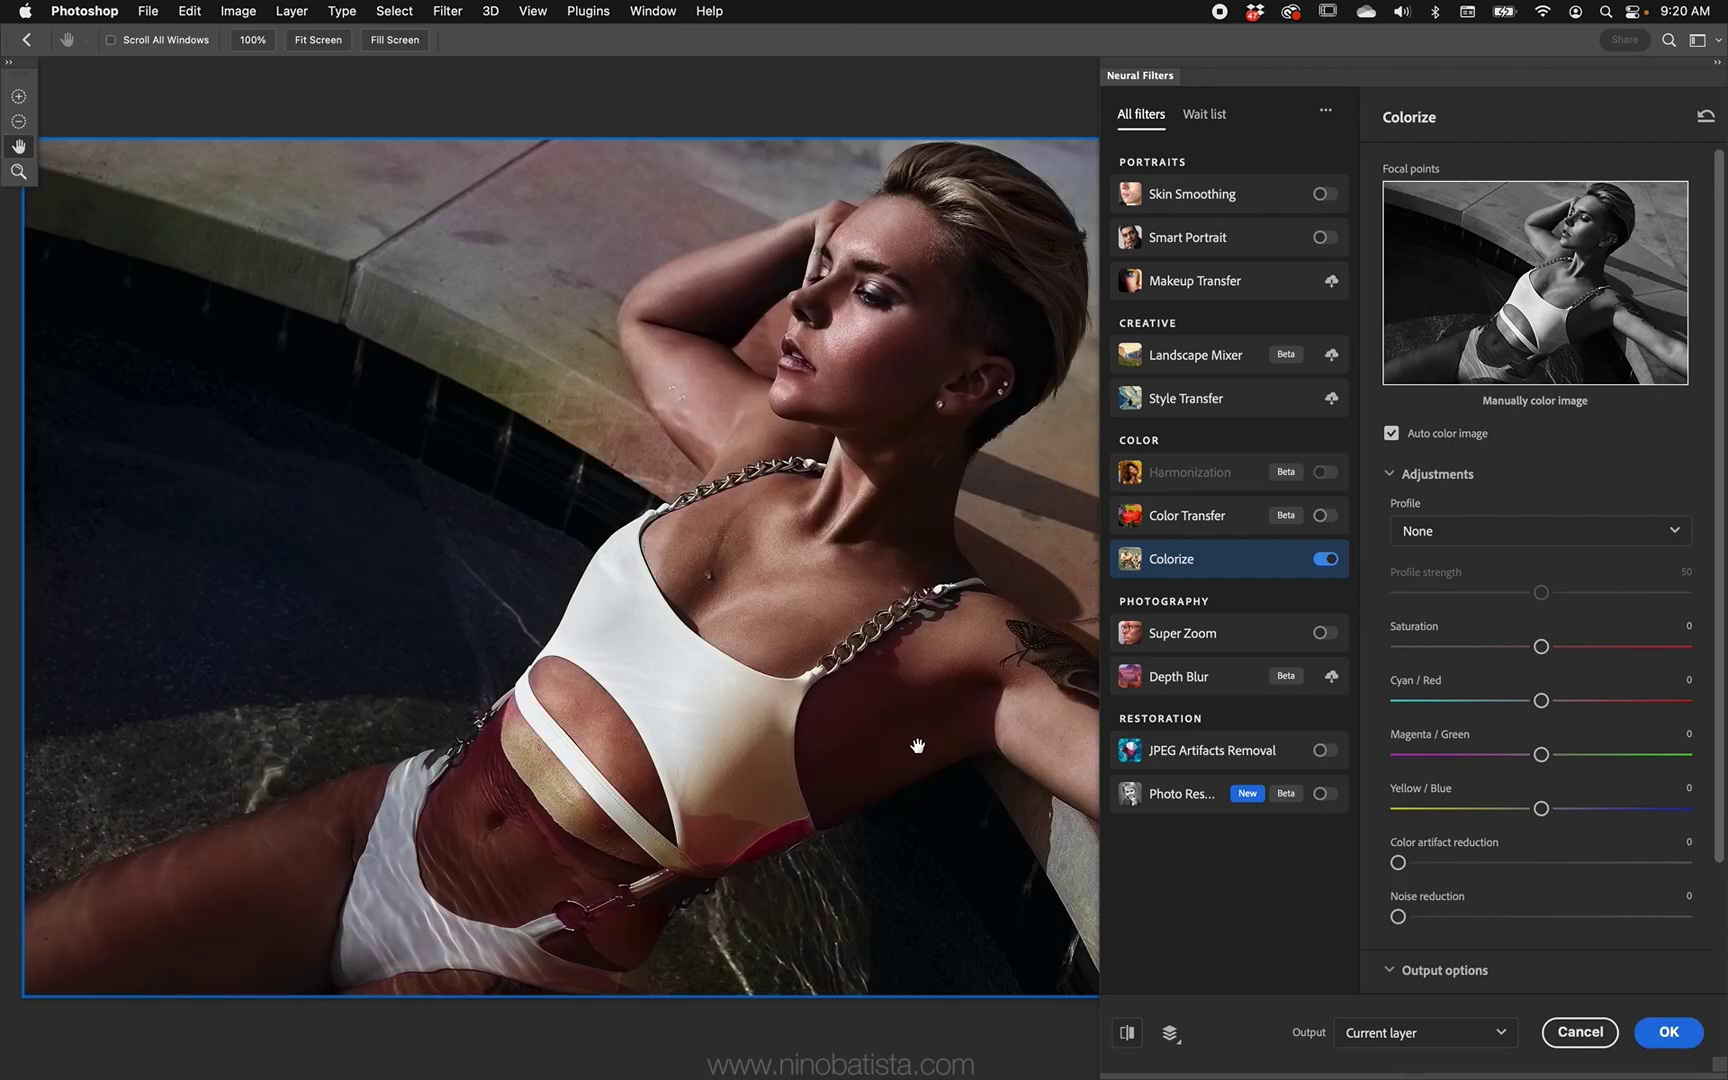
pyautogui.moveTo(940, 605); pyautogui.dragTo(899, 603)
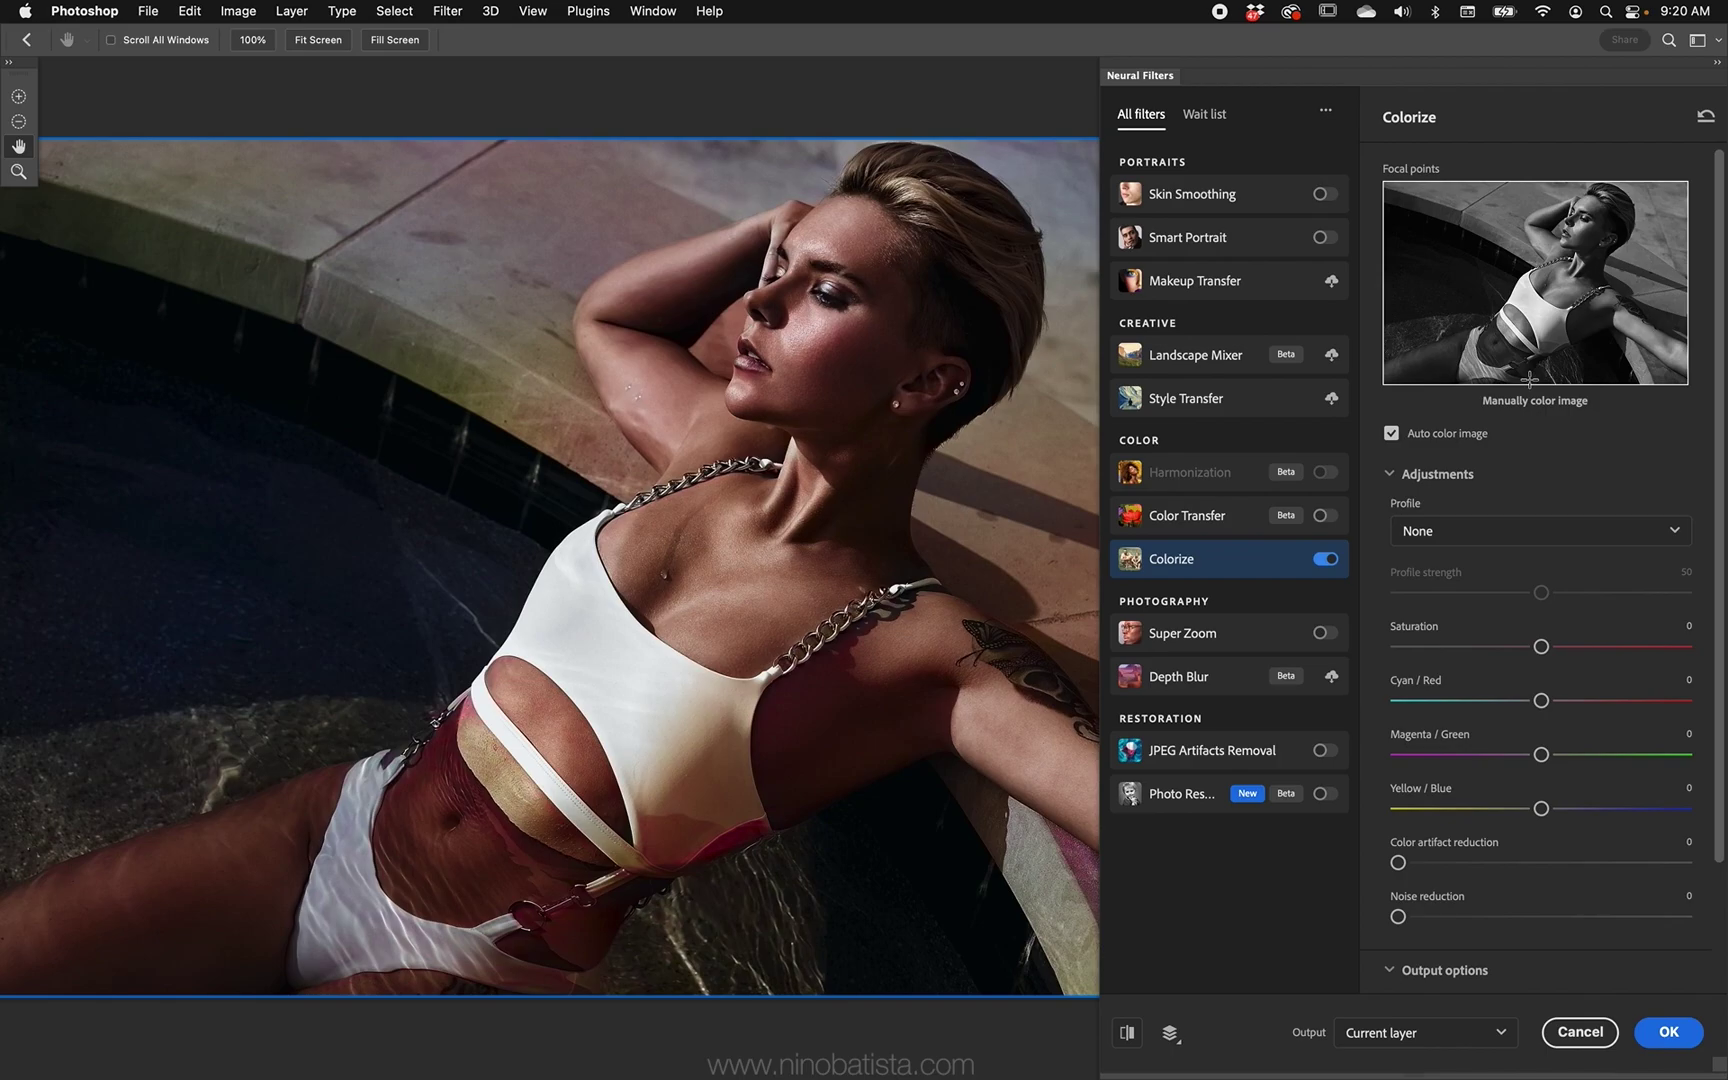
# Step: Add a dark brown focal point color to the Colorize preview
pyautogui.click(1512, 344)
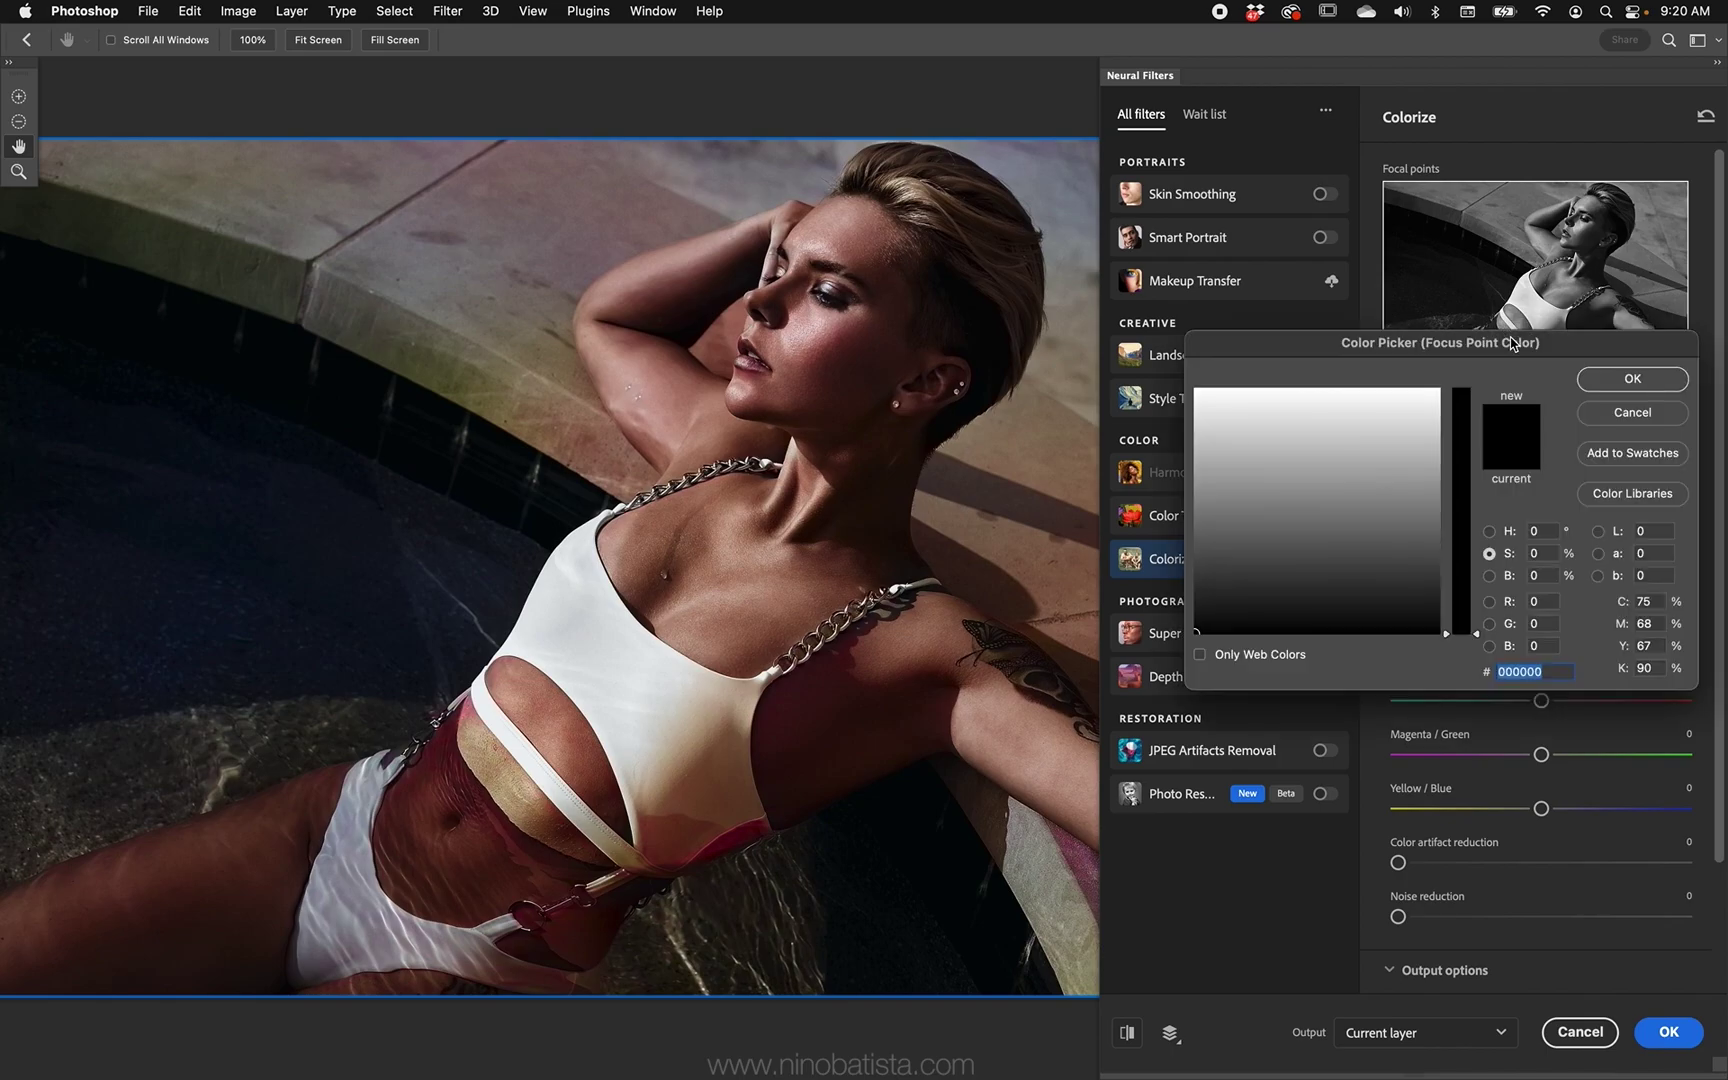
pyautogui.click(1489, 532)
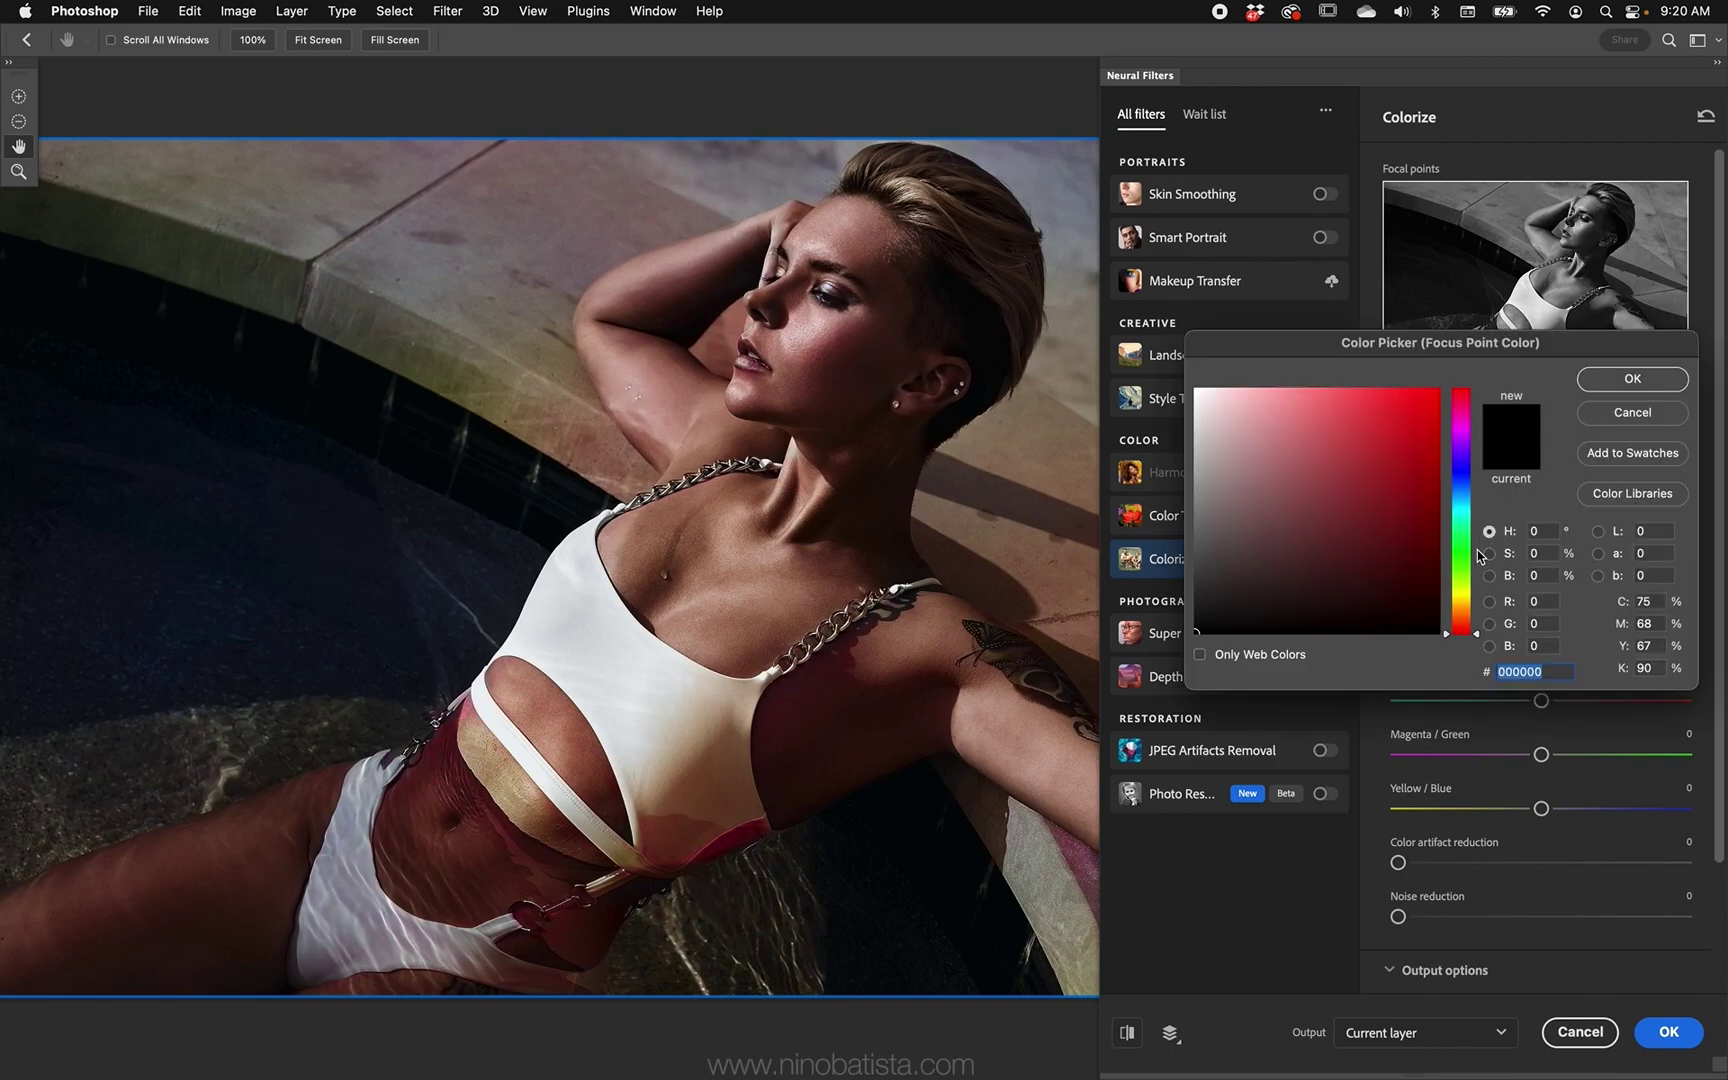
pyautogui.click(1461, 617)
pyautogui.click(1306, 567)
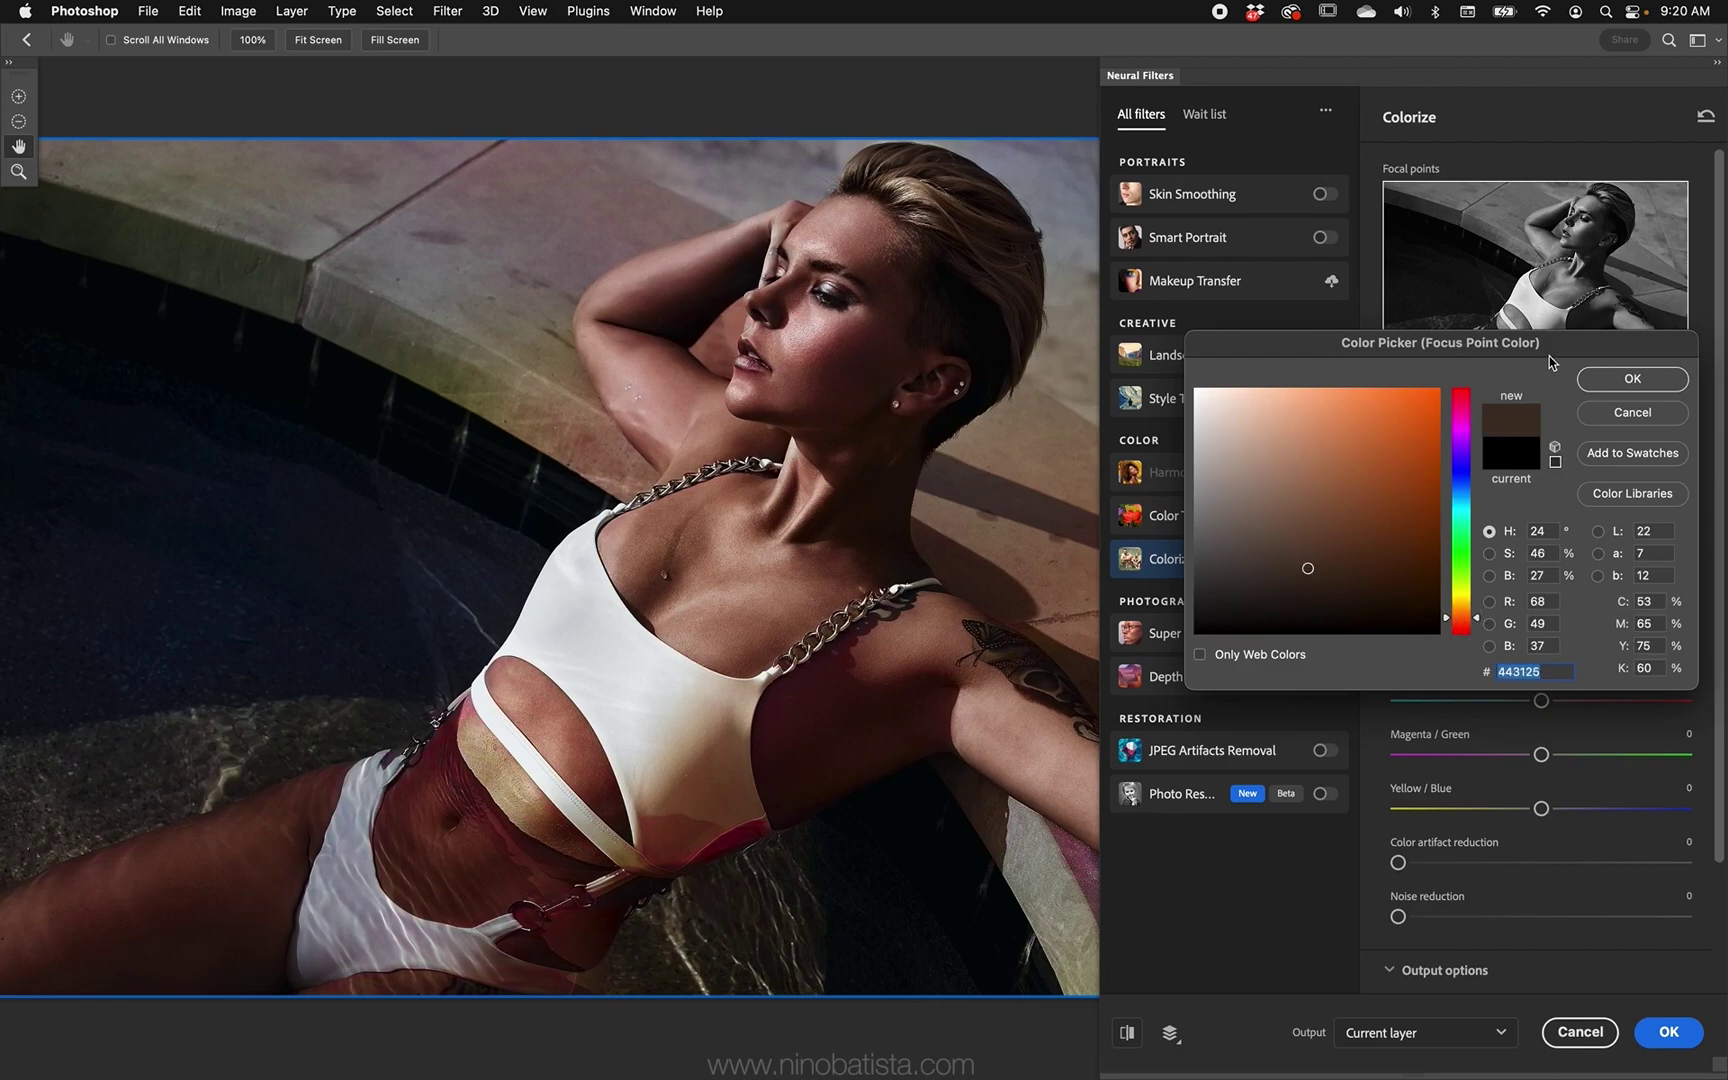
pyautogui.click(1612, 380)
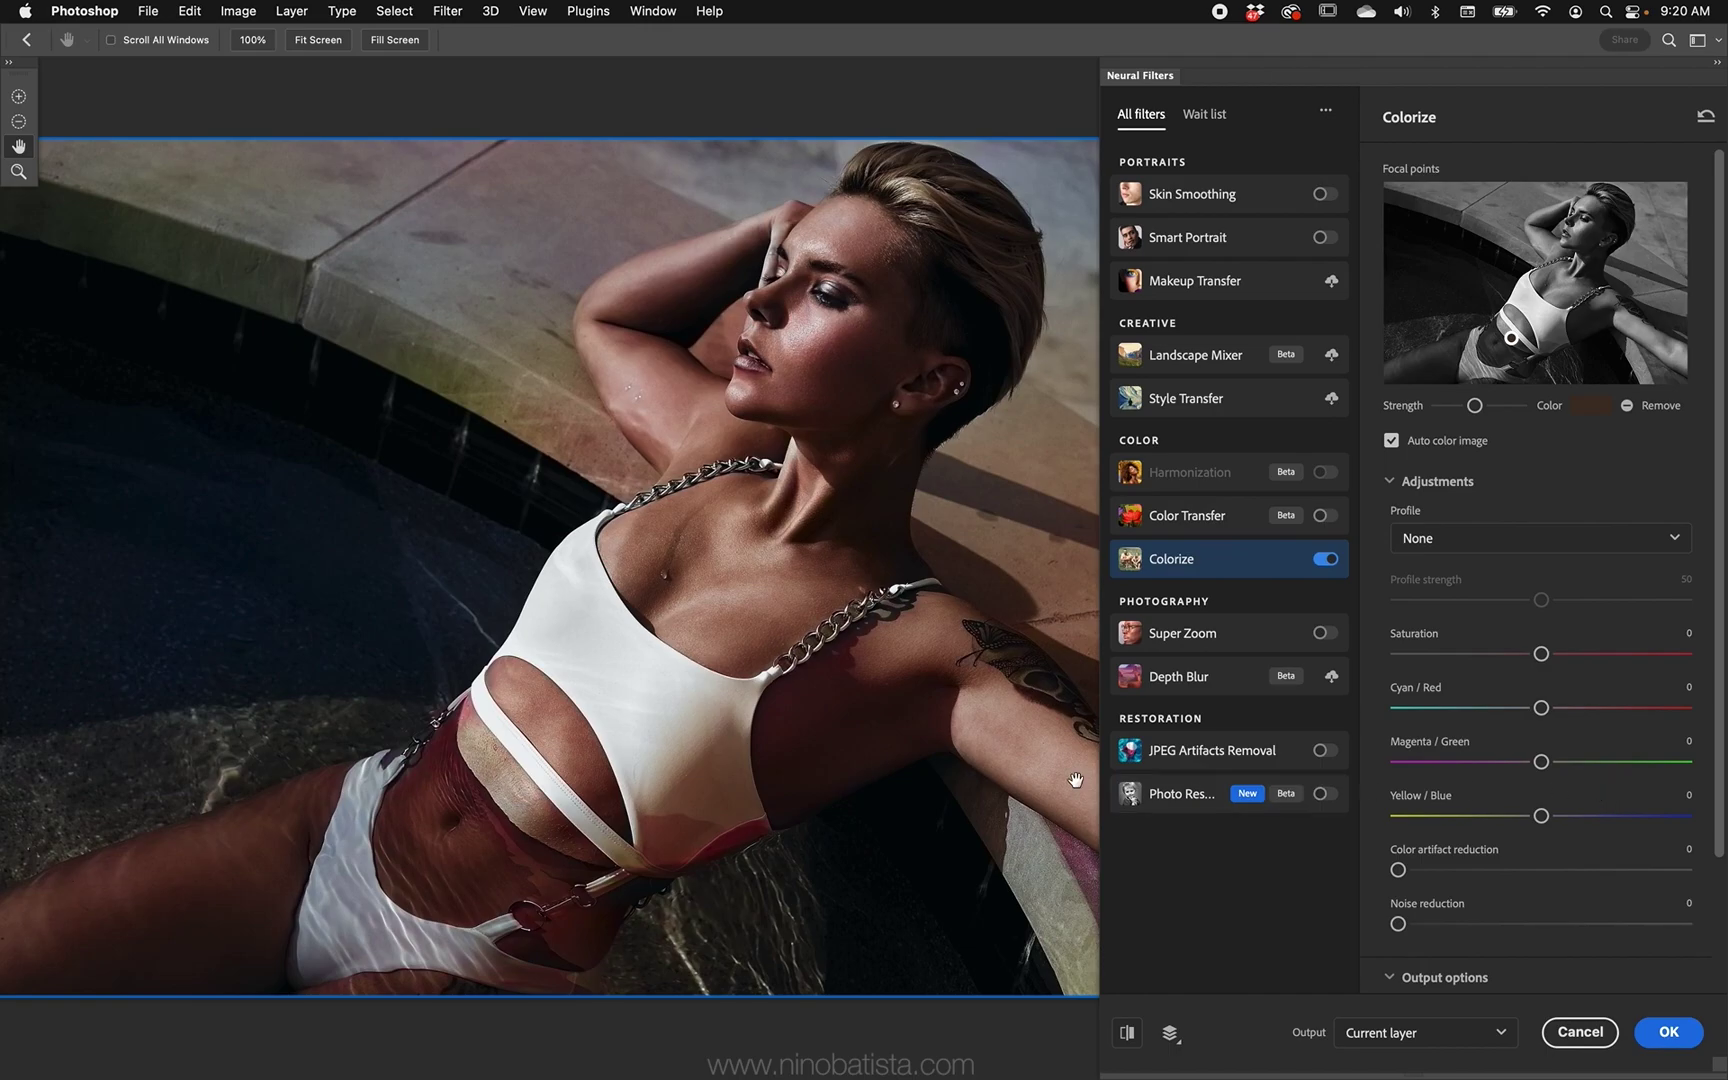
# Step: Add a desaturated greyish focal point on the body and apply the colorization
pyautogui.click(1552, 334)
pyautogui.click(1592, 405)
pyautogui.click(1489, 553)
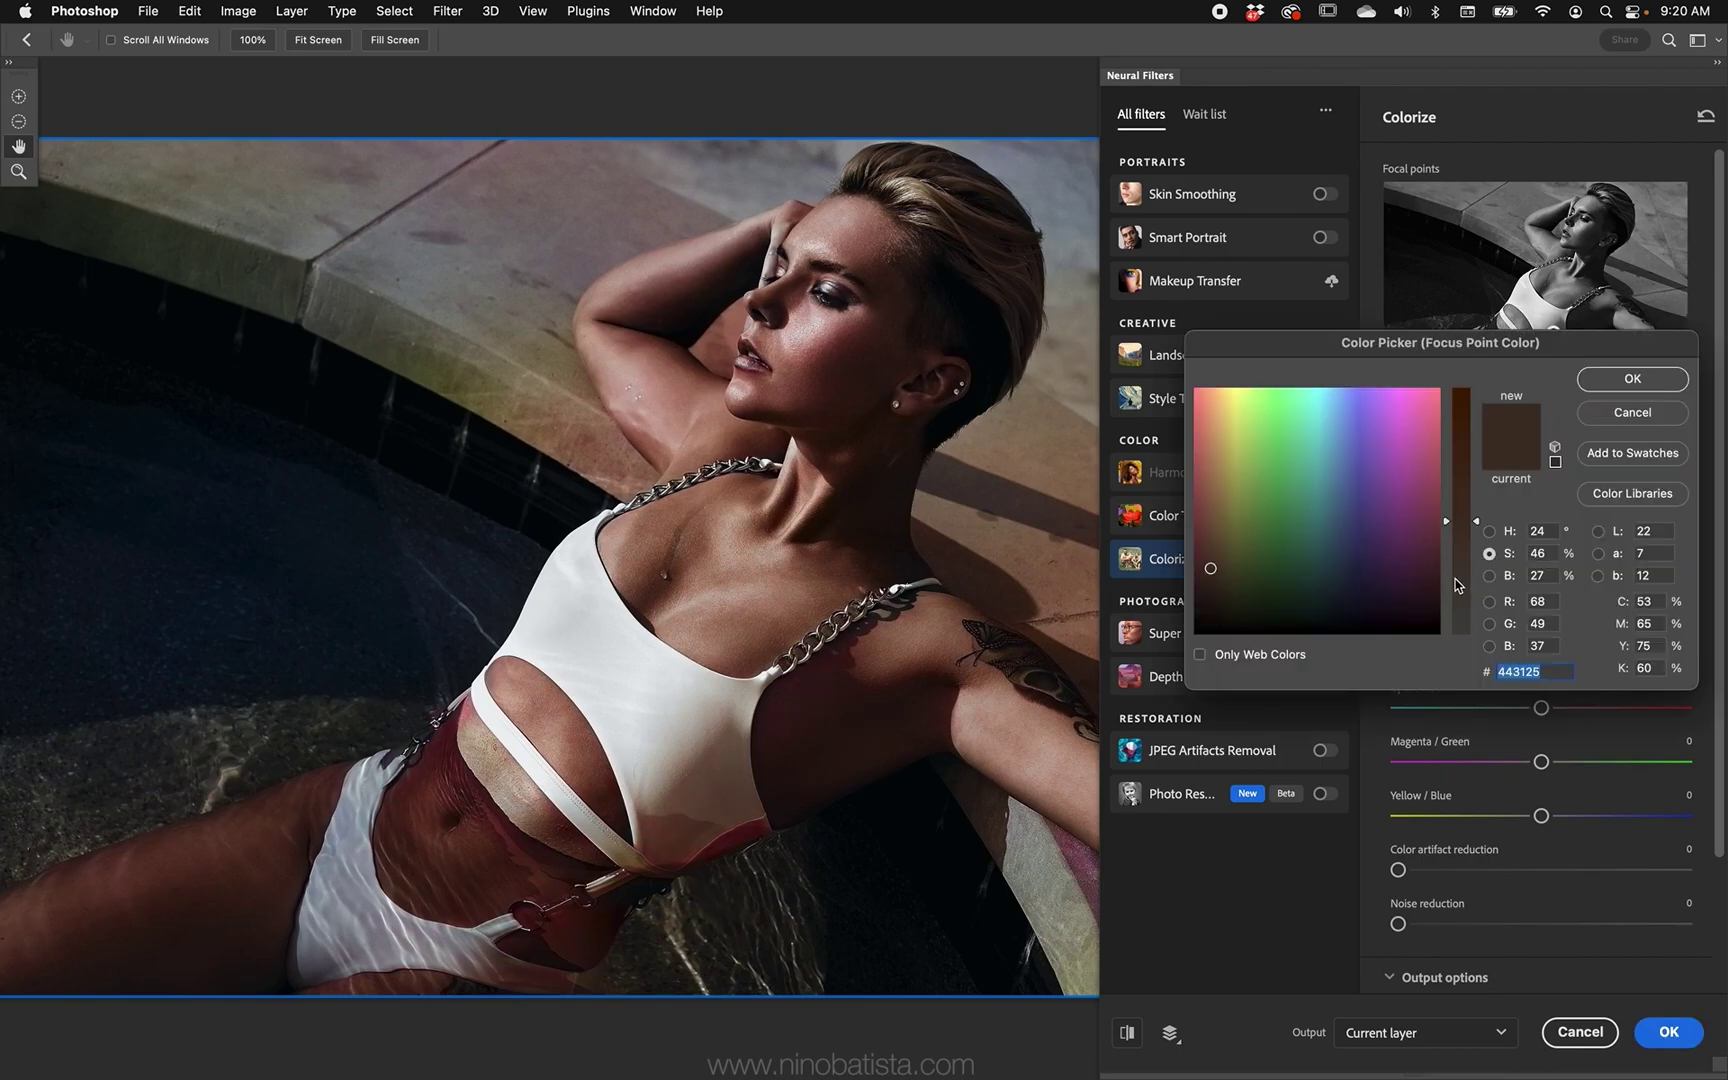
pyautogui.moveTo(1463, 612); pyautogui.dragTo(1465, 636)
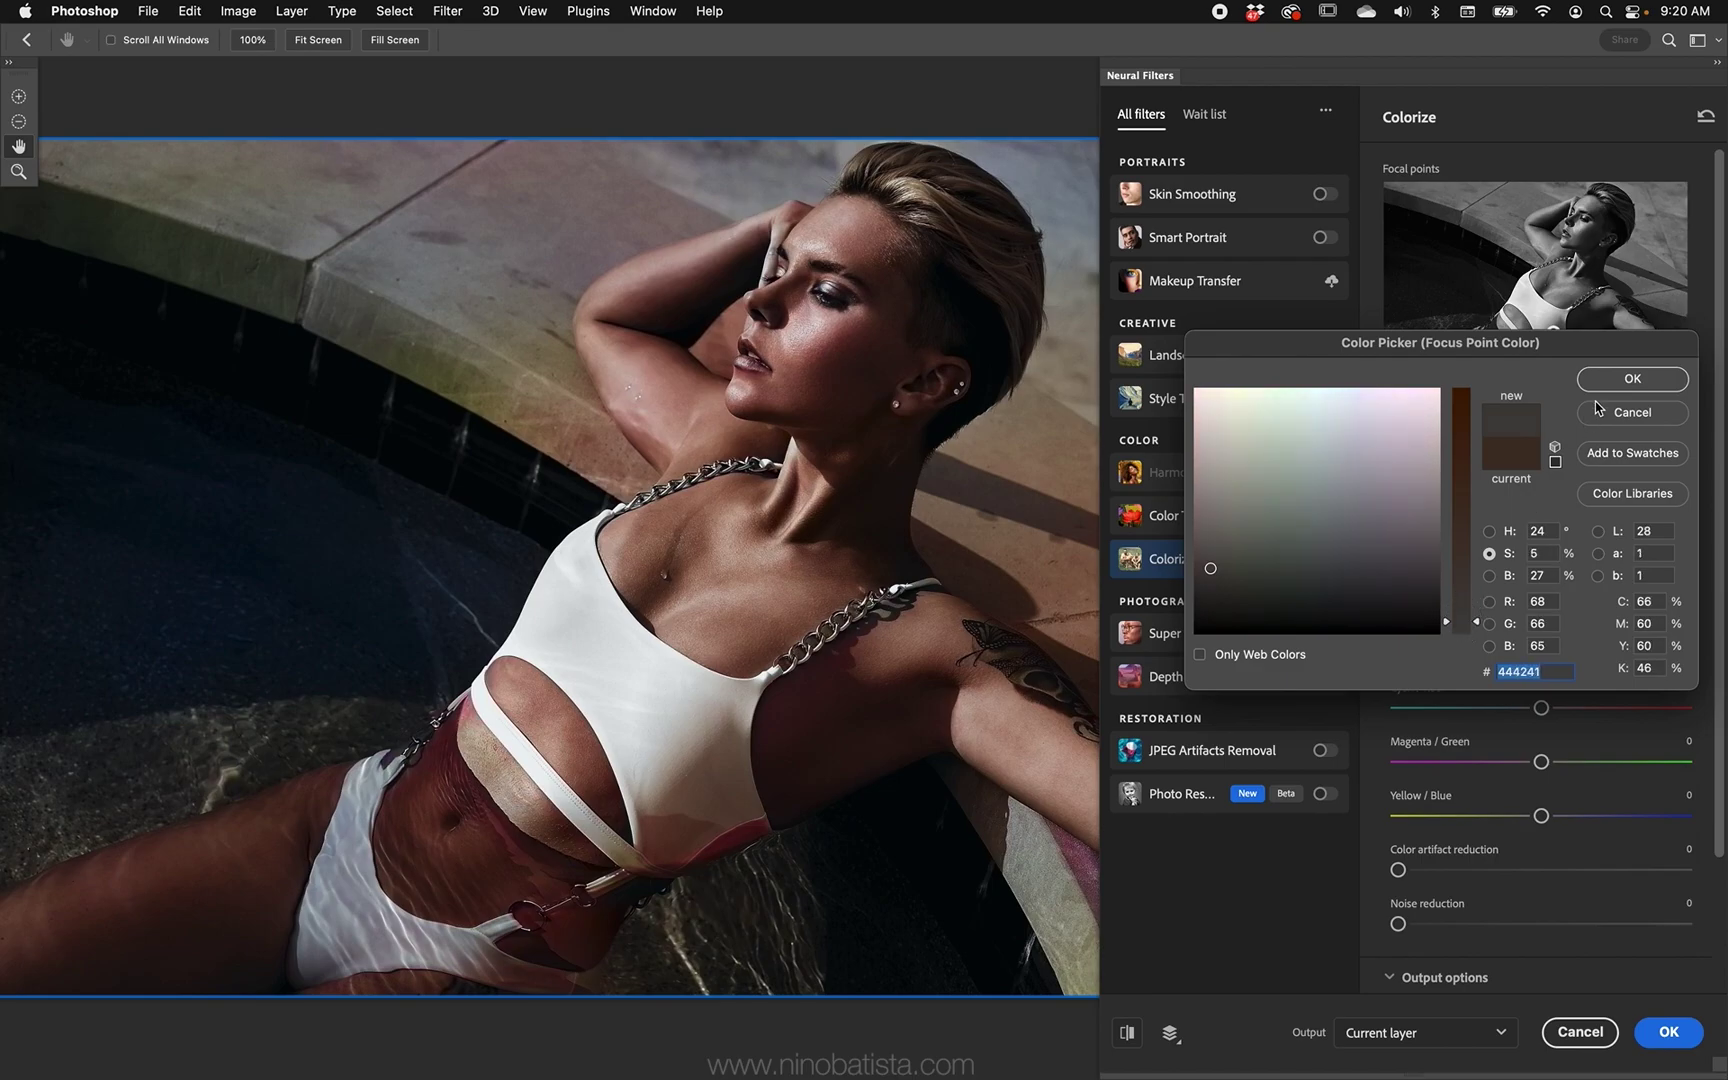
pyautogui.click(1604, 383)
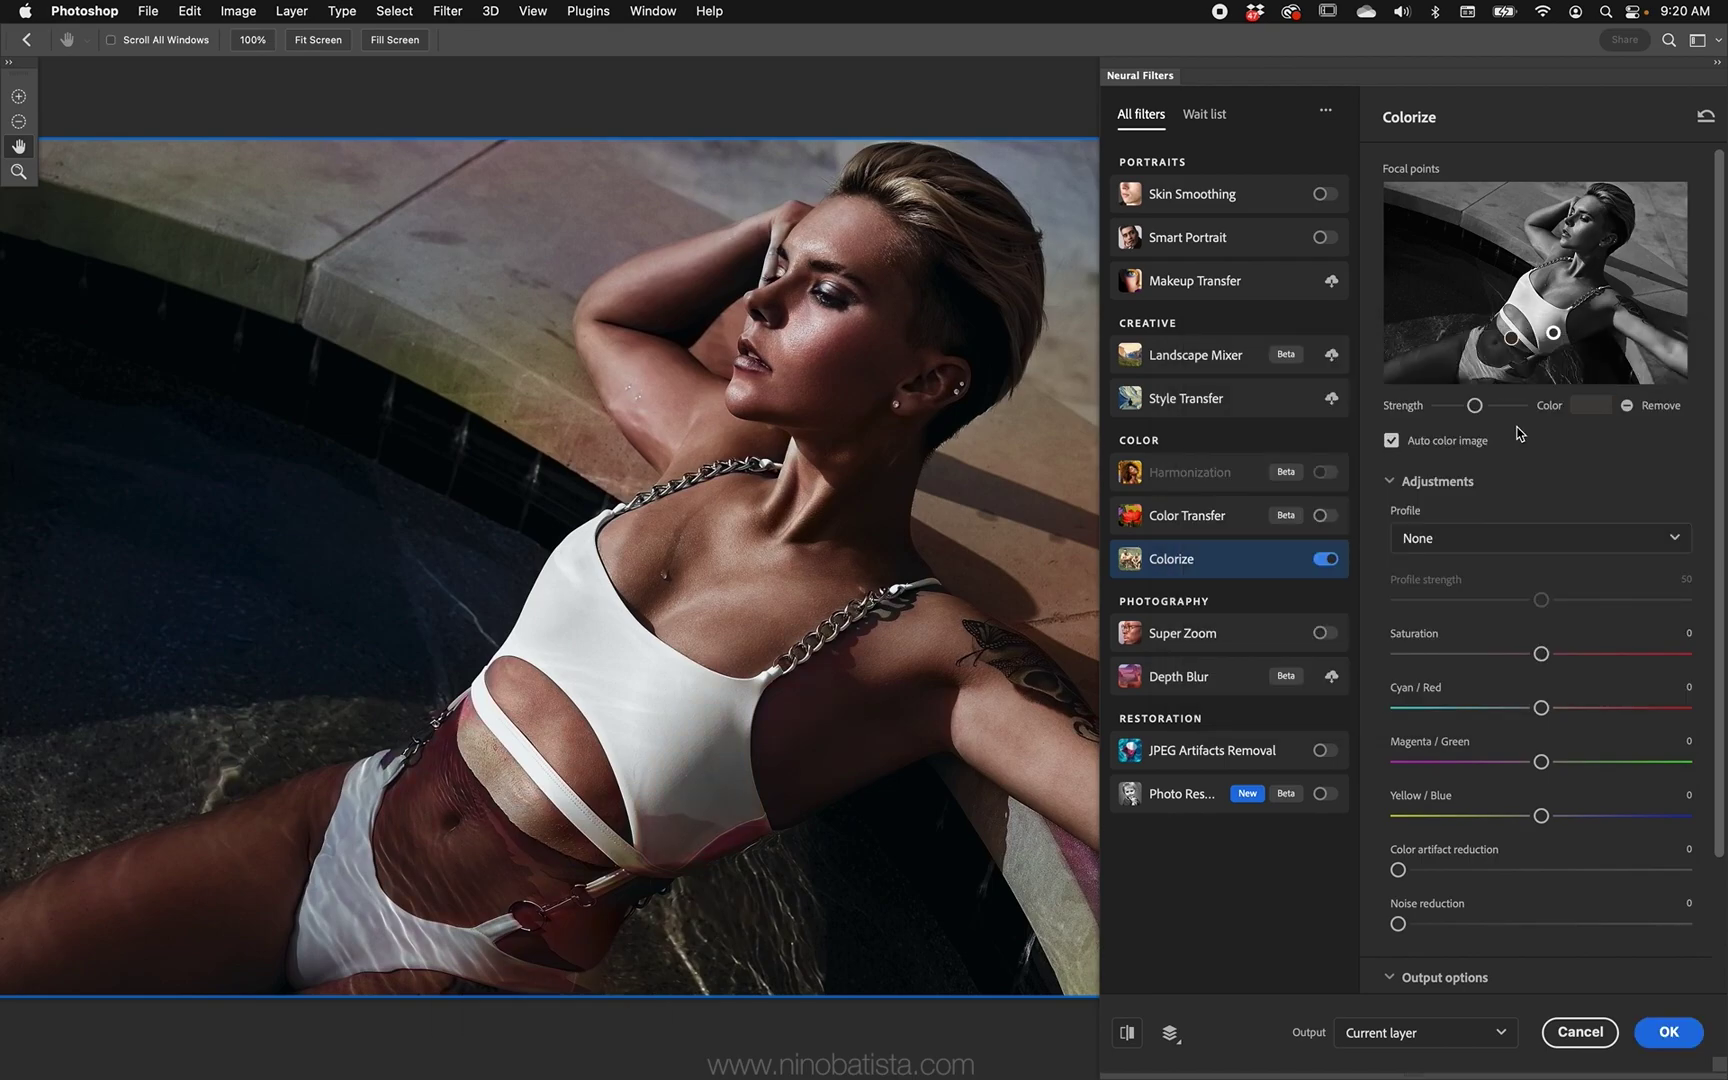
pyautogui.click(1672, 1031)
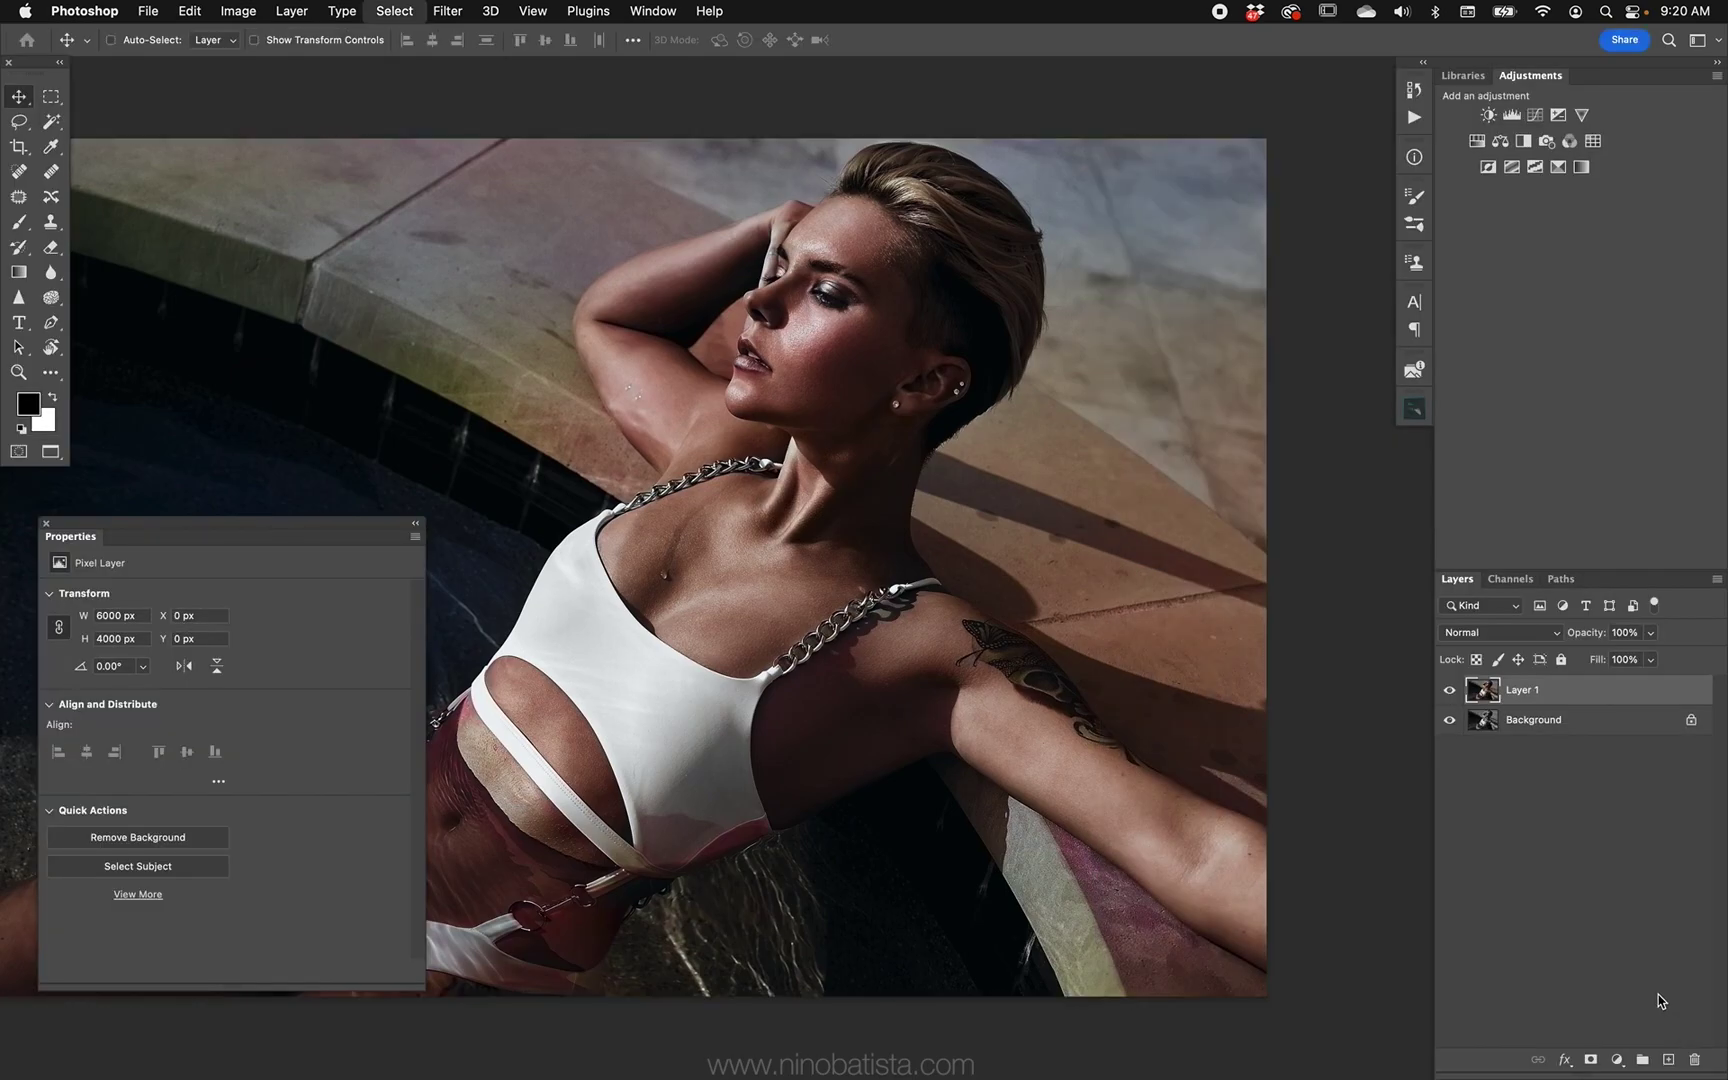
# Step: Duplicate the colorized Layer 1 and fill the copy with 50% gray in Luminosity mode
pyautogui.press('super+j')
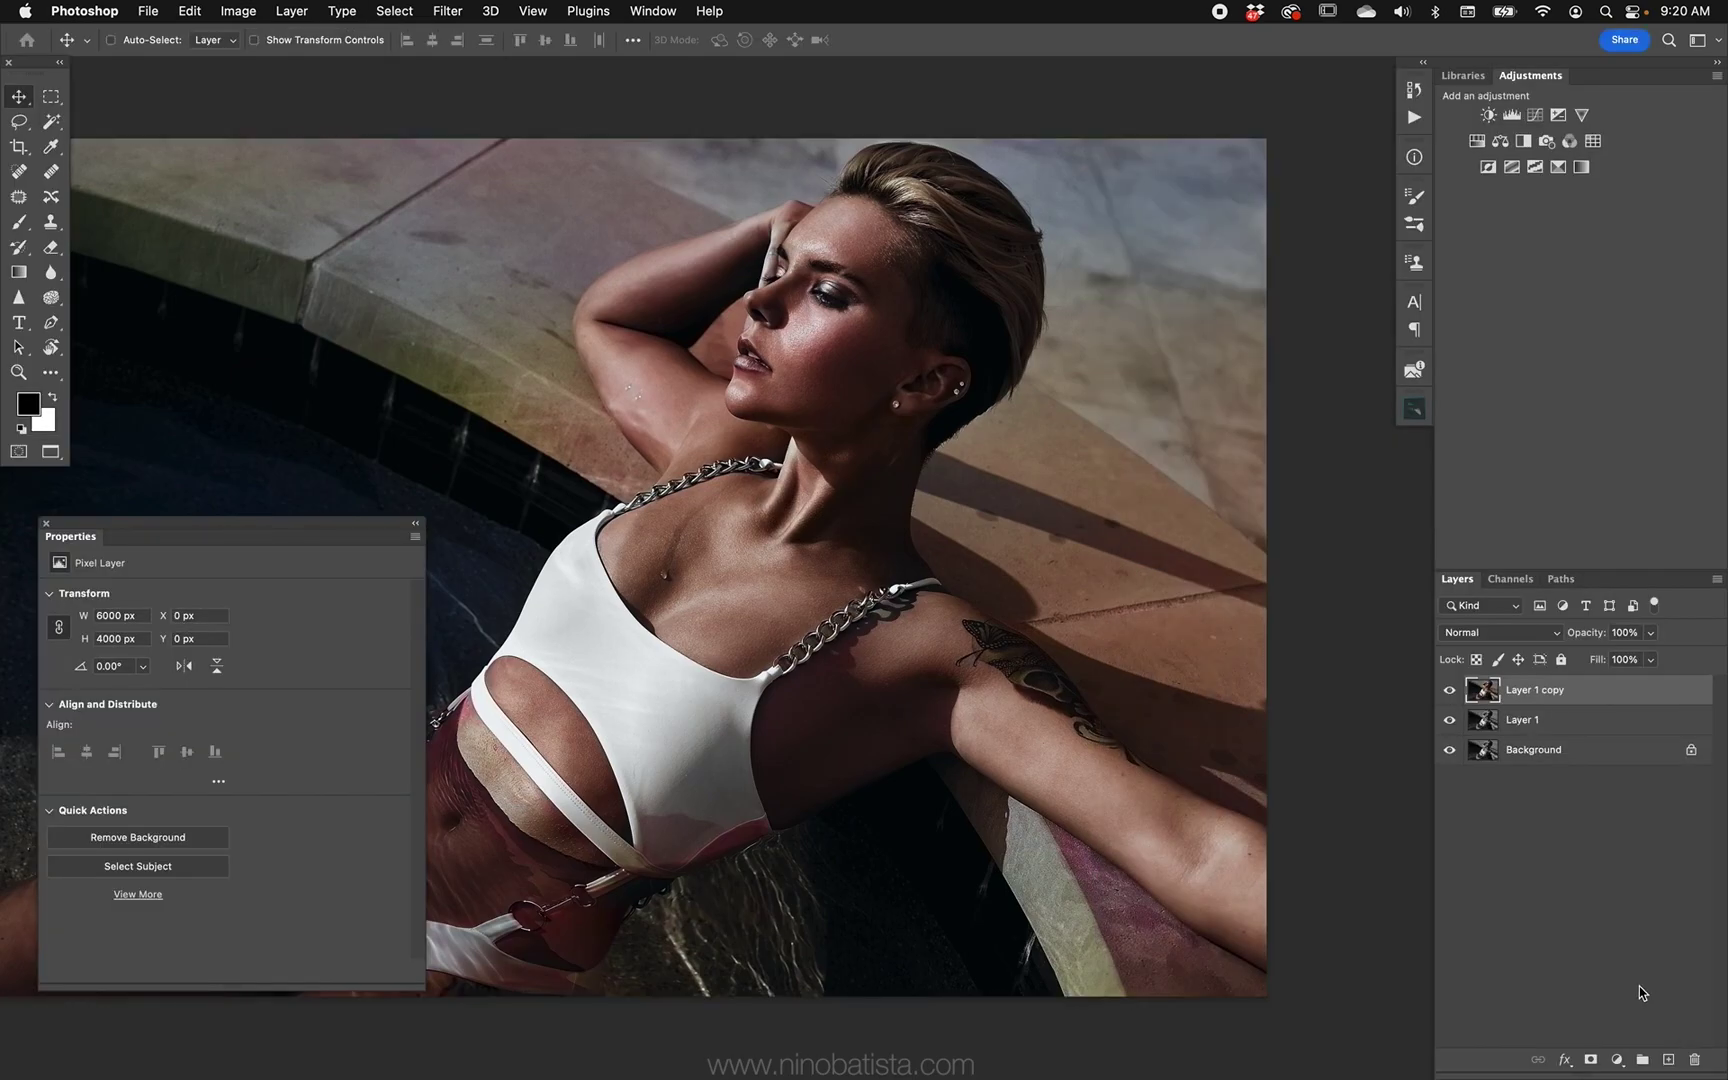
pyautogui.click(189, 11)
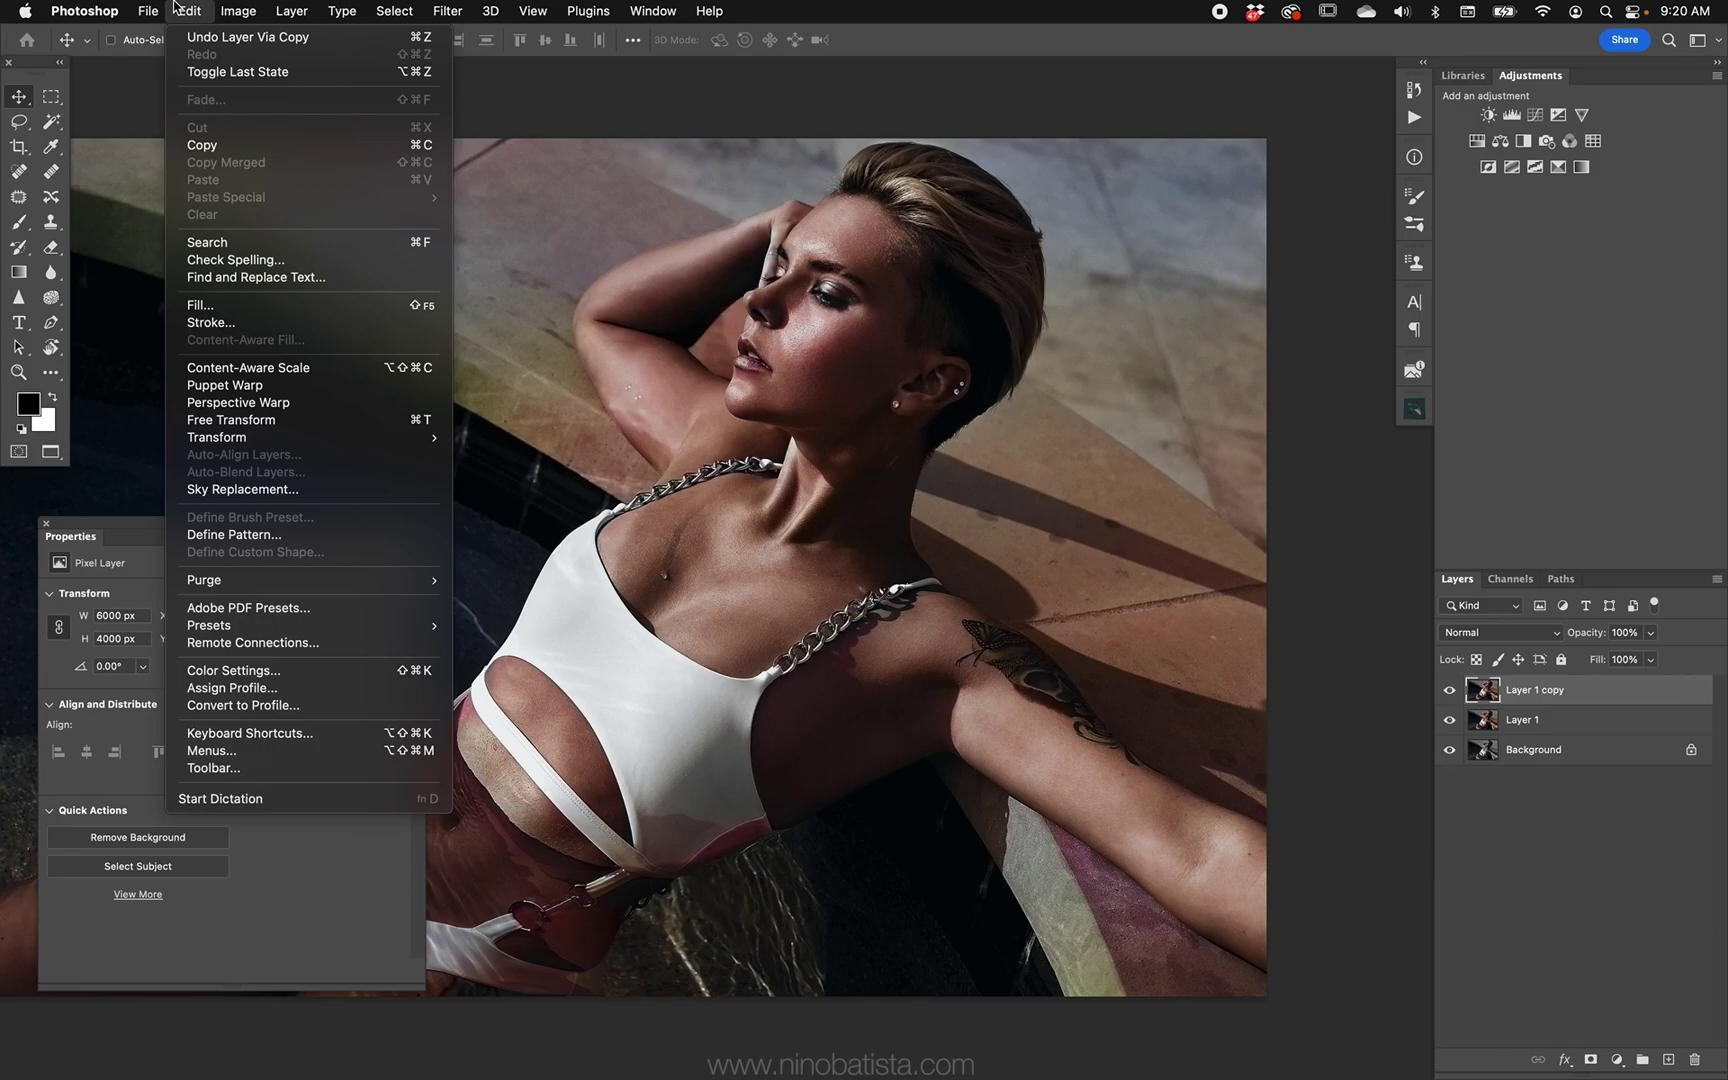
pyautogui.click(233, 311)
pyautogui.click(1186, 413)
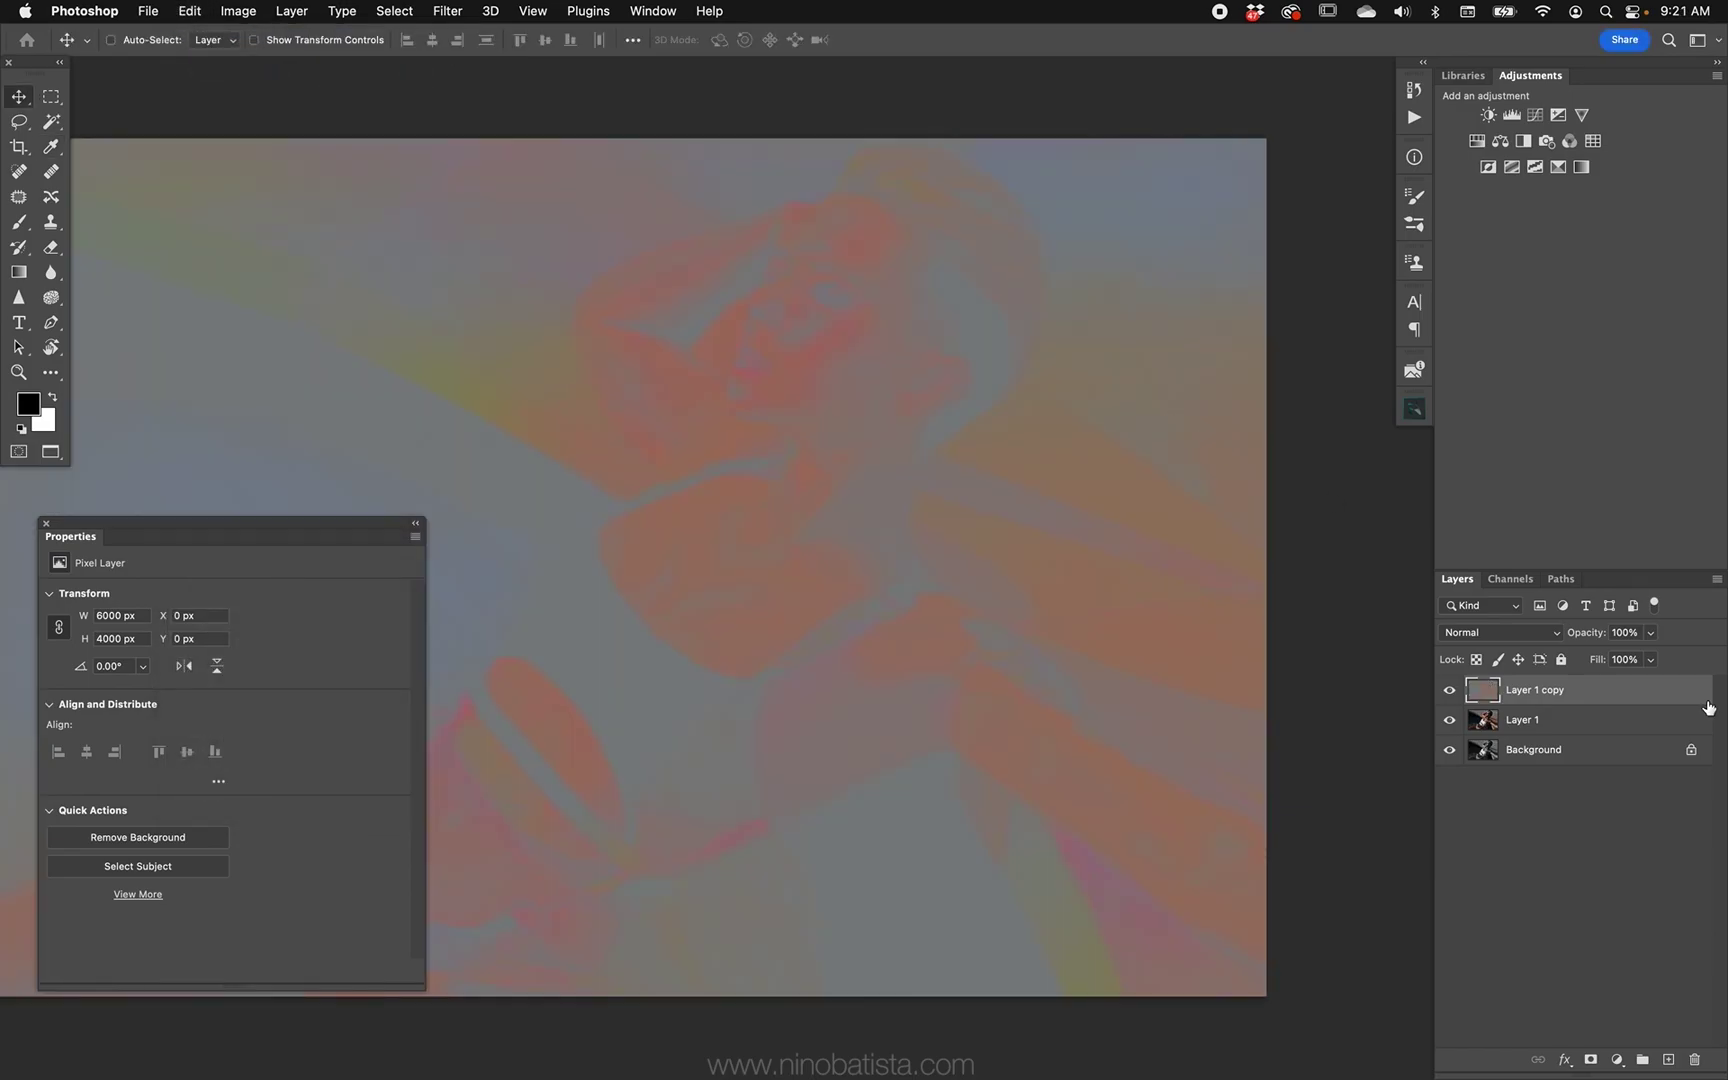
# Step: Hide the gray copy and use Select Subject on Layer 1 to select the woman
pyautogui.click(1449, 690)
pyautogui.click(1478, 720)
pyautogui.hscroll(-3, 600, 400)
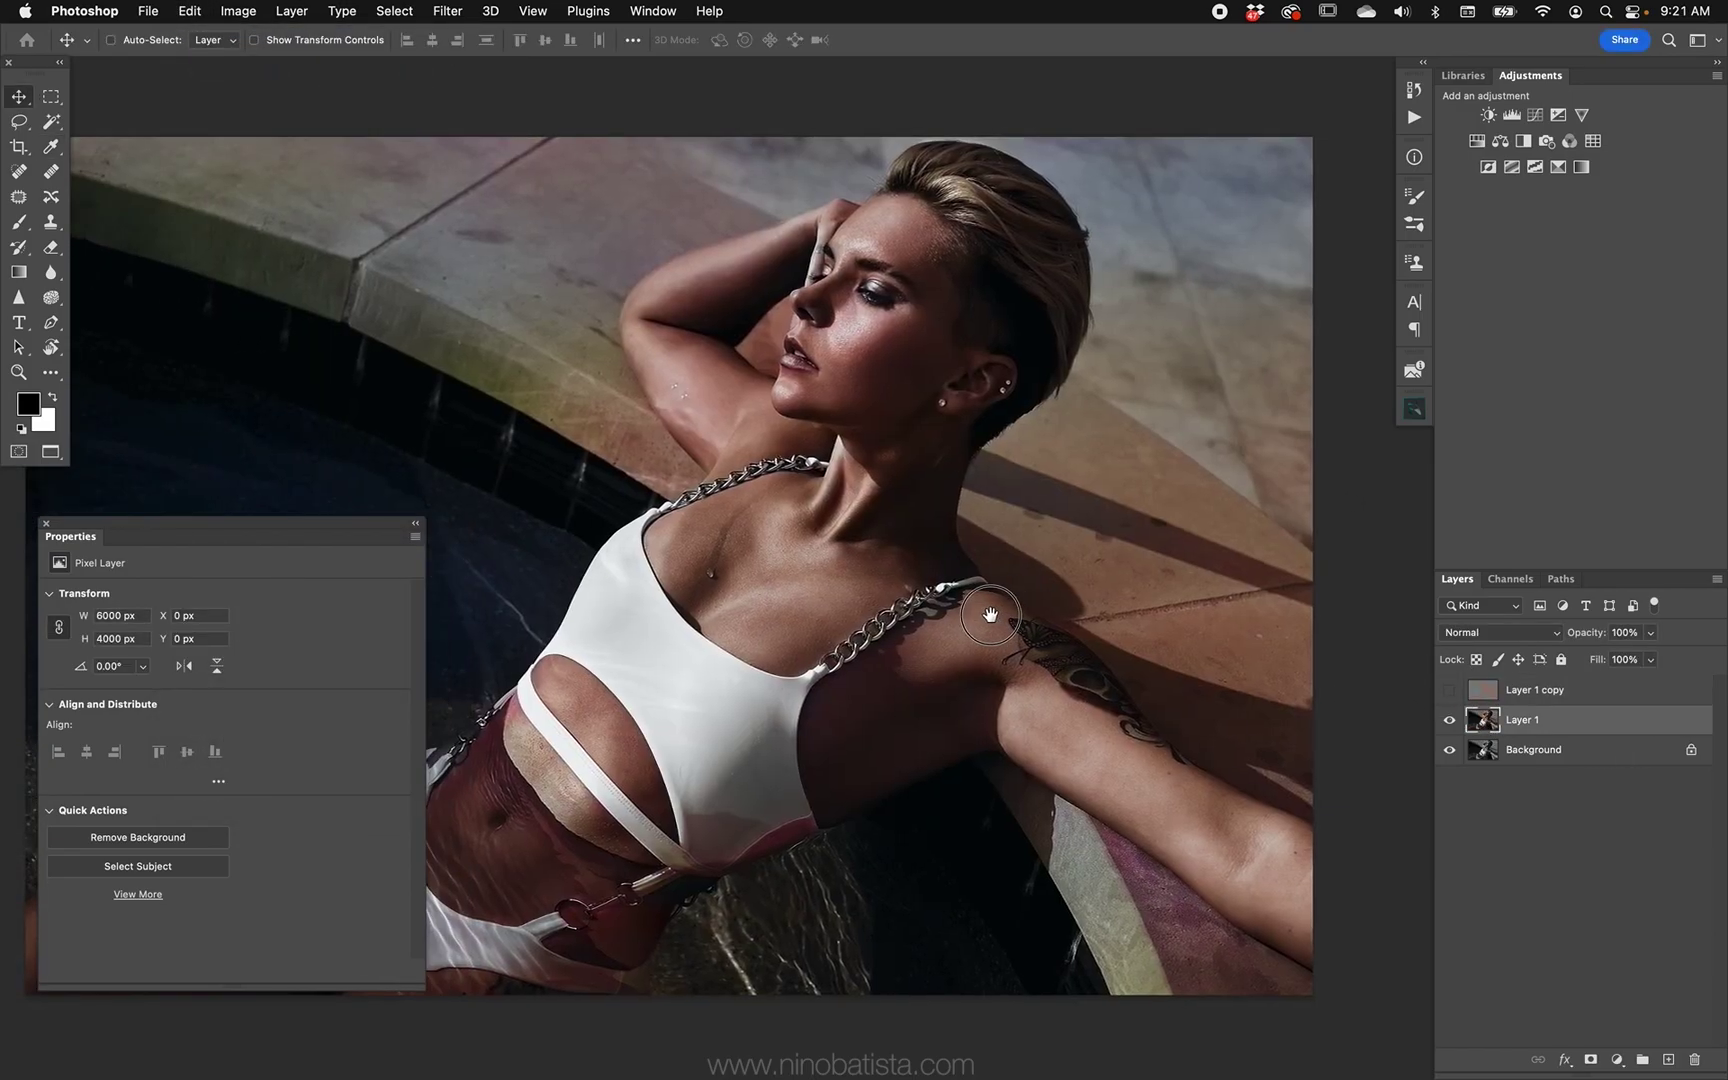
pyautogui.click(342, 11)
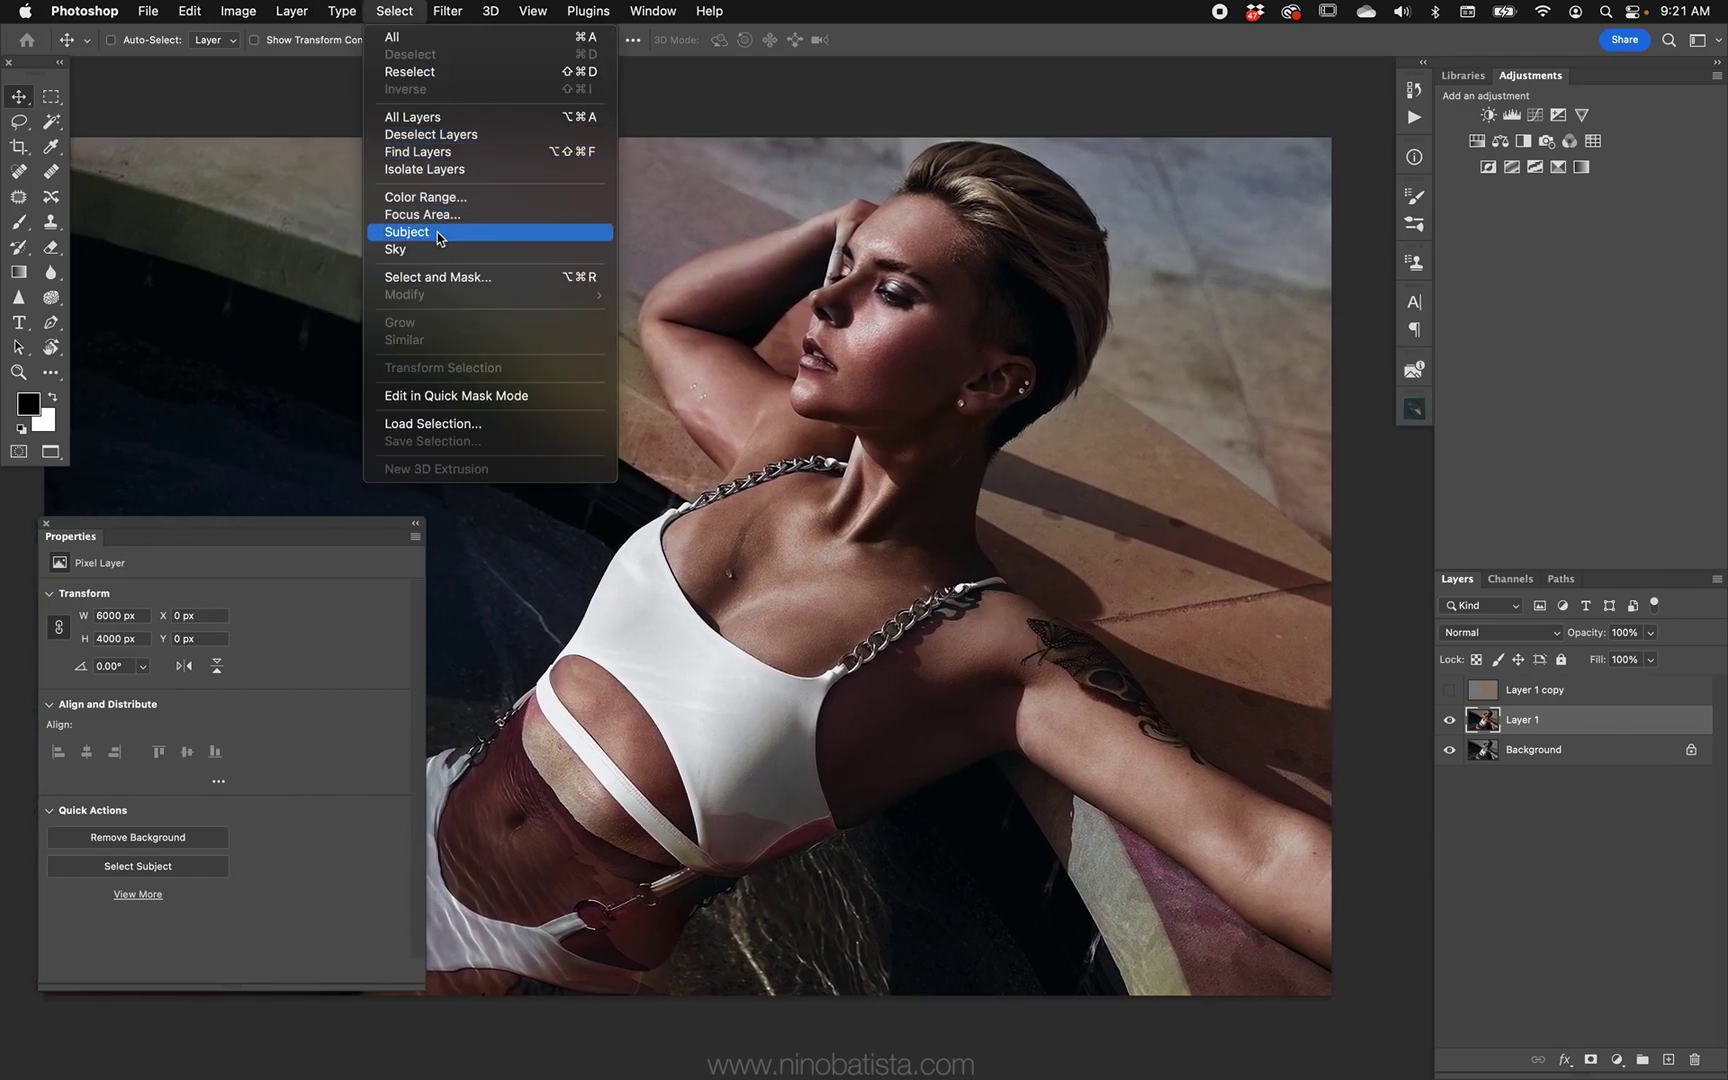
pyautogui.click(440, 232)
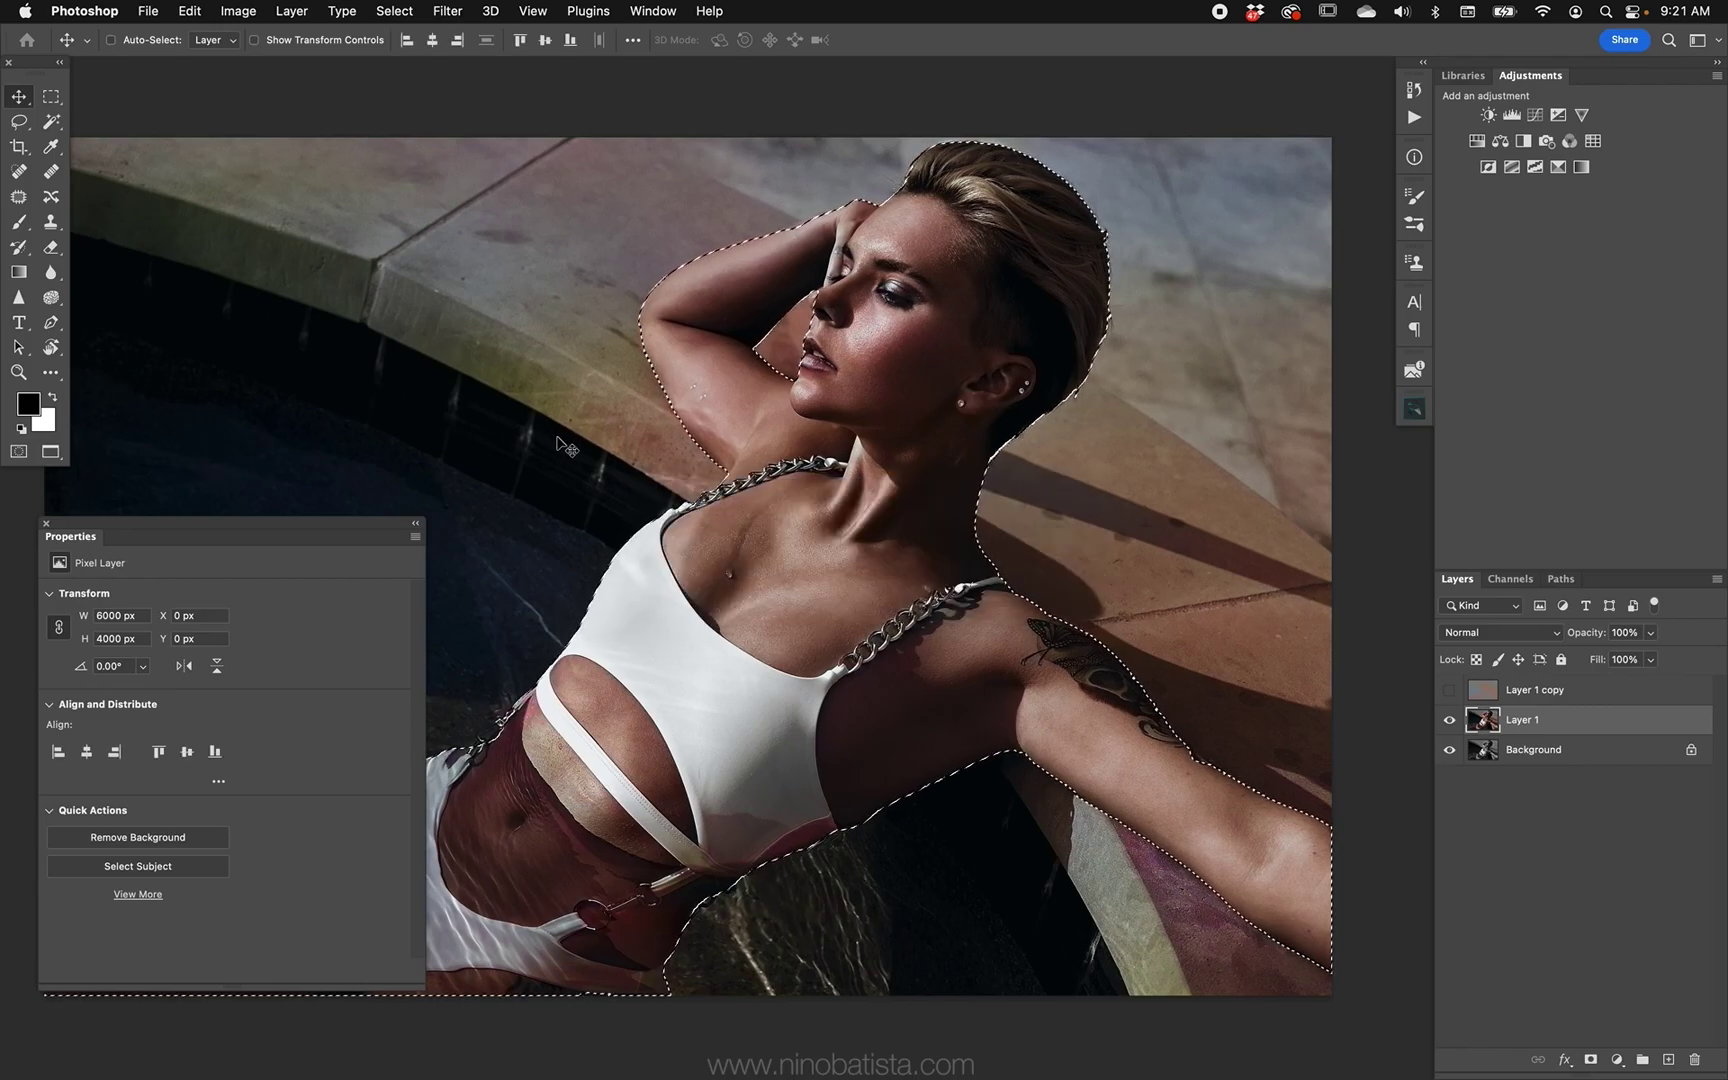
# Step: Show the gray-filled Layer 1 copy again and make it the active layer
pyautogui.click(394, 11)
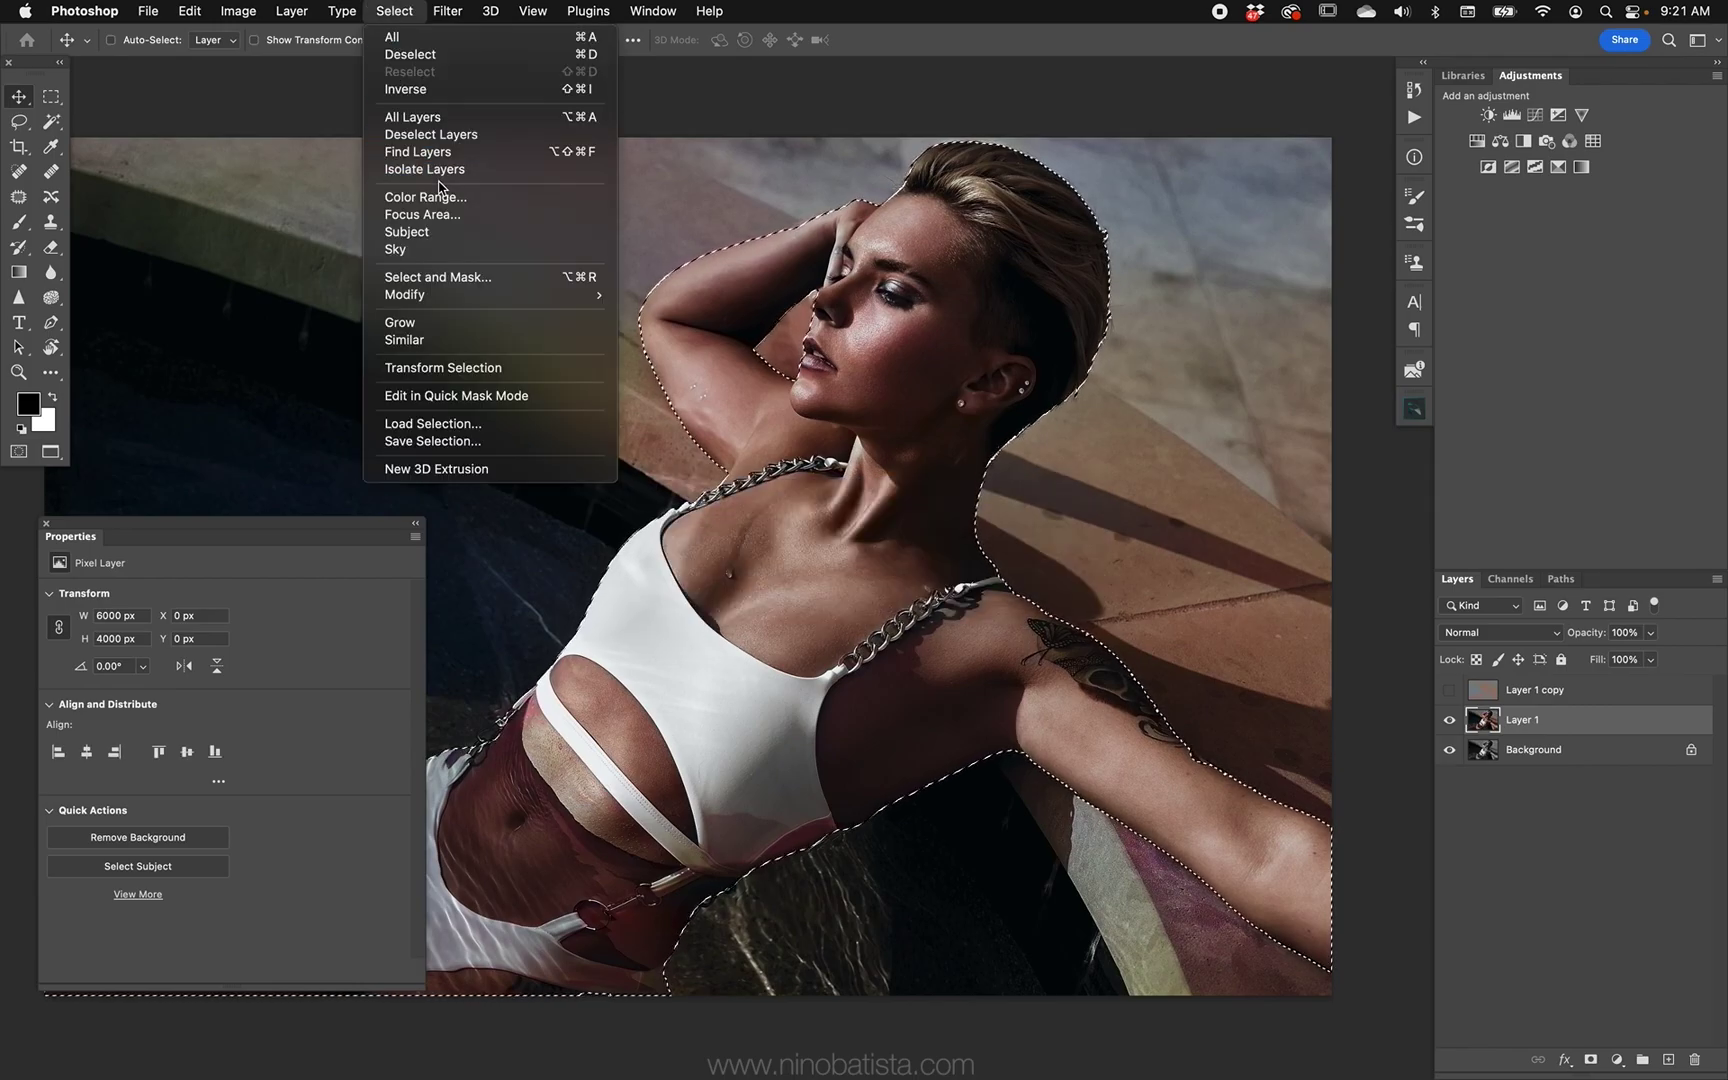
pyautogui.press('Escape')
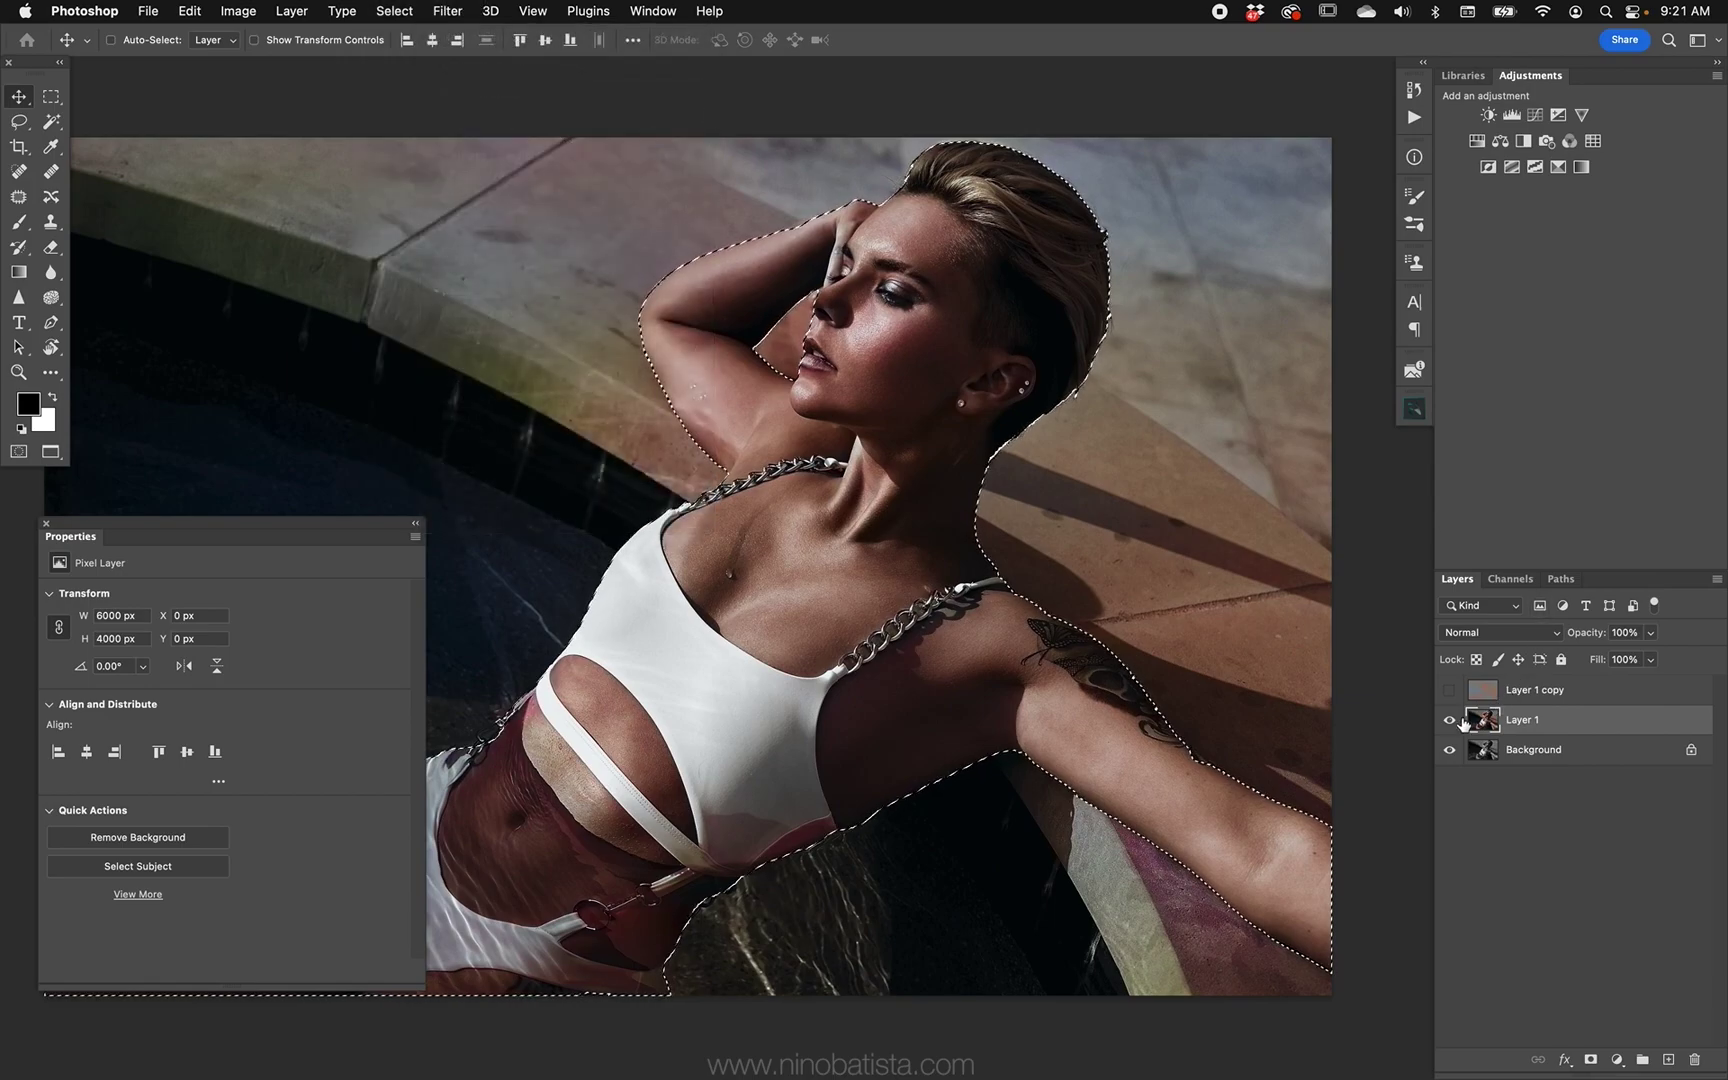
pyautogui.click(1449, 690)
pyautogui.click(1480, 698)
pyautogui.click(394, 11)
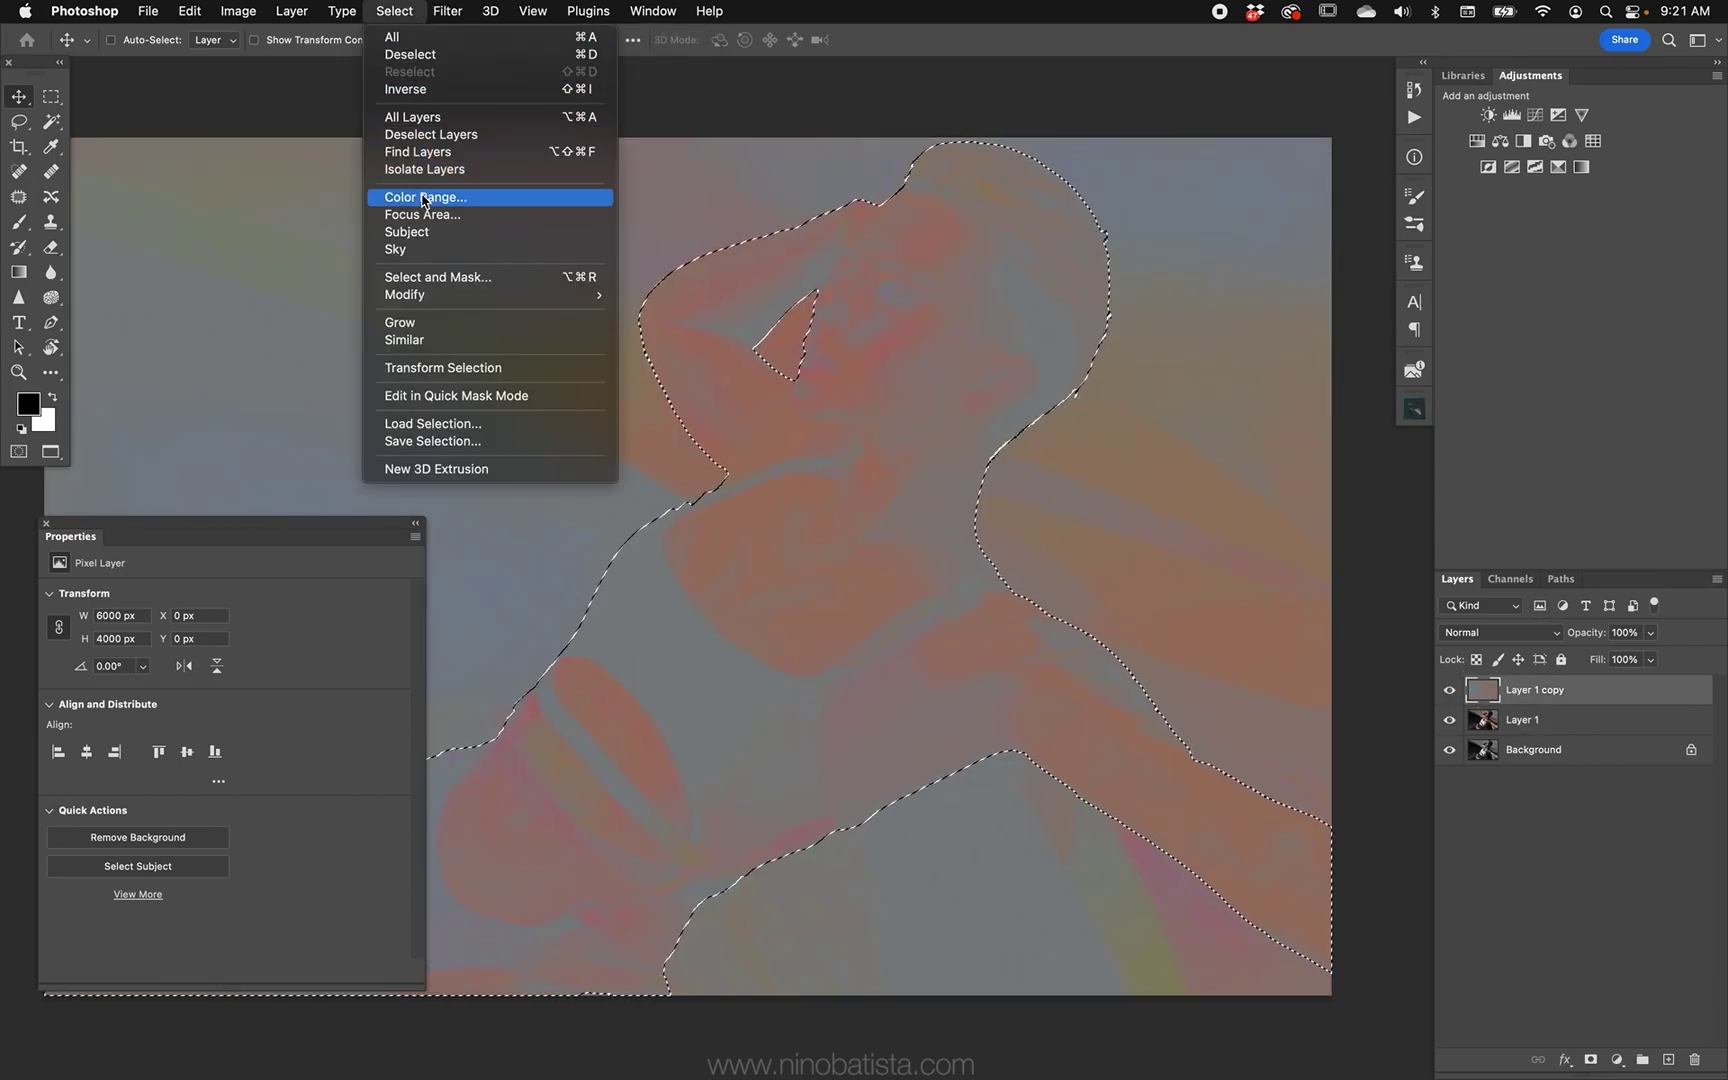
# Step: Narrow the selection with Color Range Skin Tones at Fuzziness 50
pyautogui.click(460, 203)
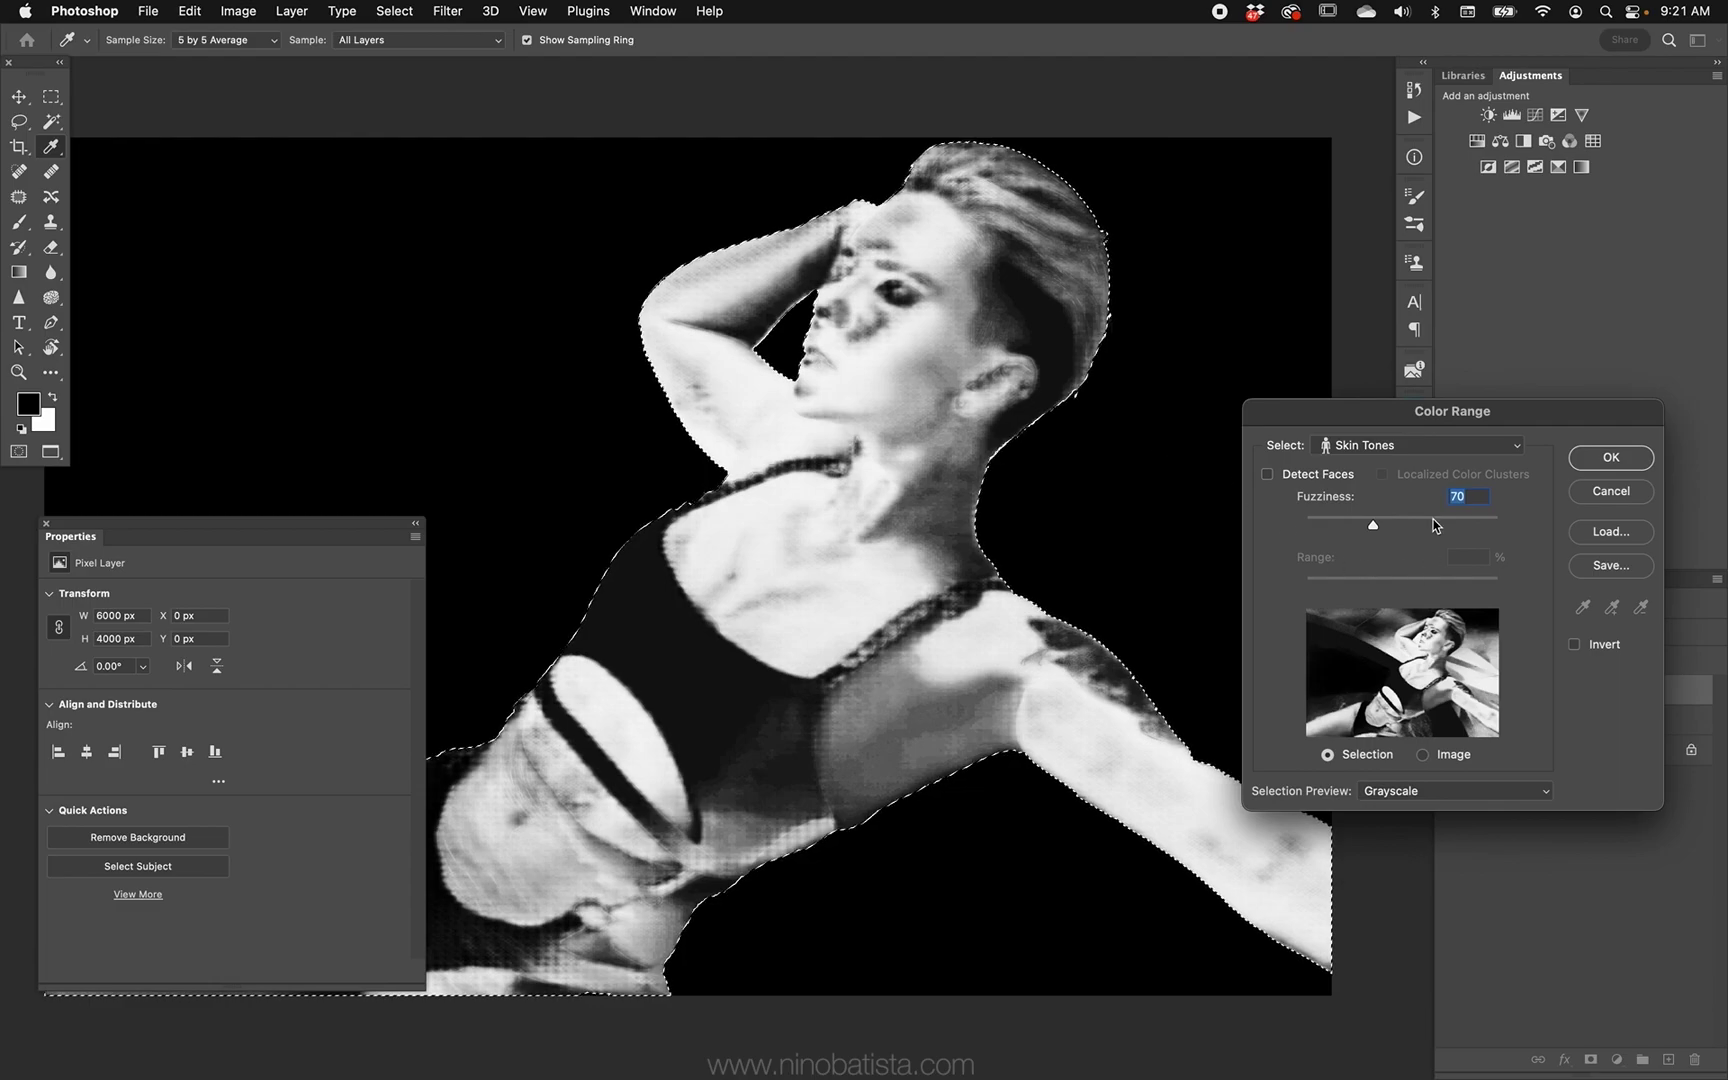
pyautogui.hotkey('shift', 'Down')
pyautogui.hotkey('shift', 'Down')
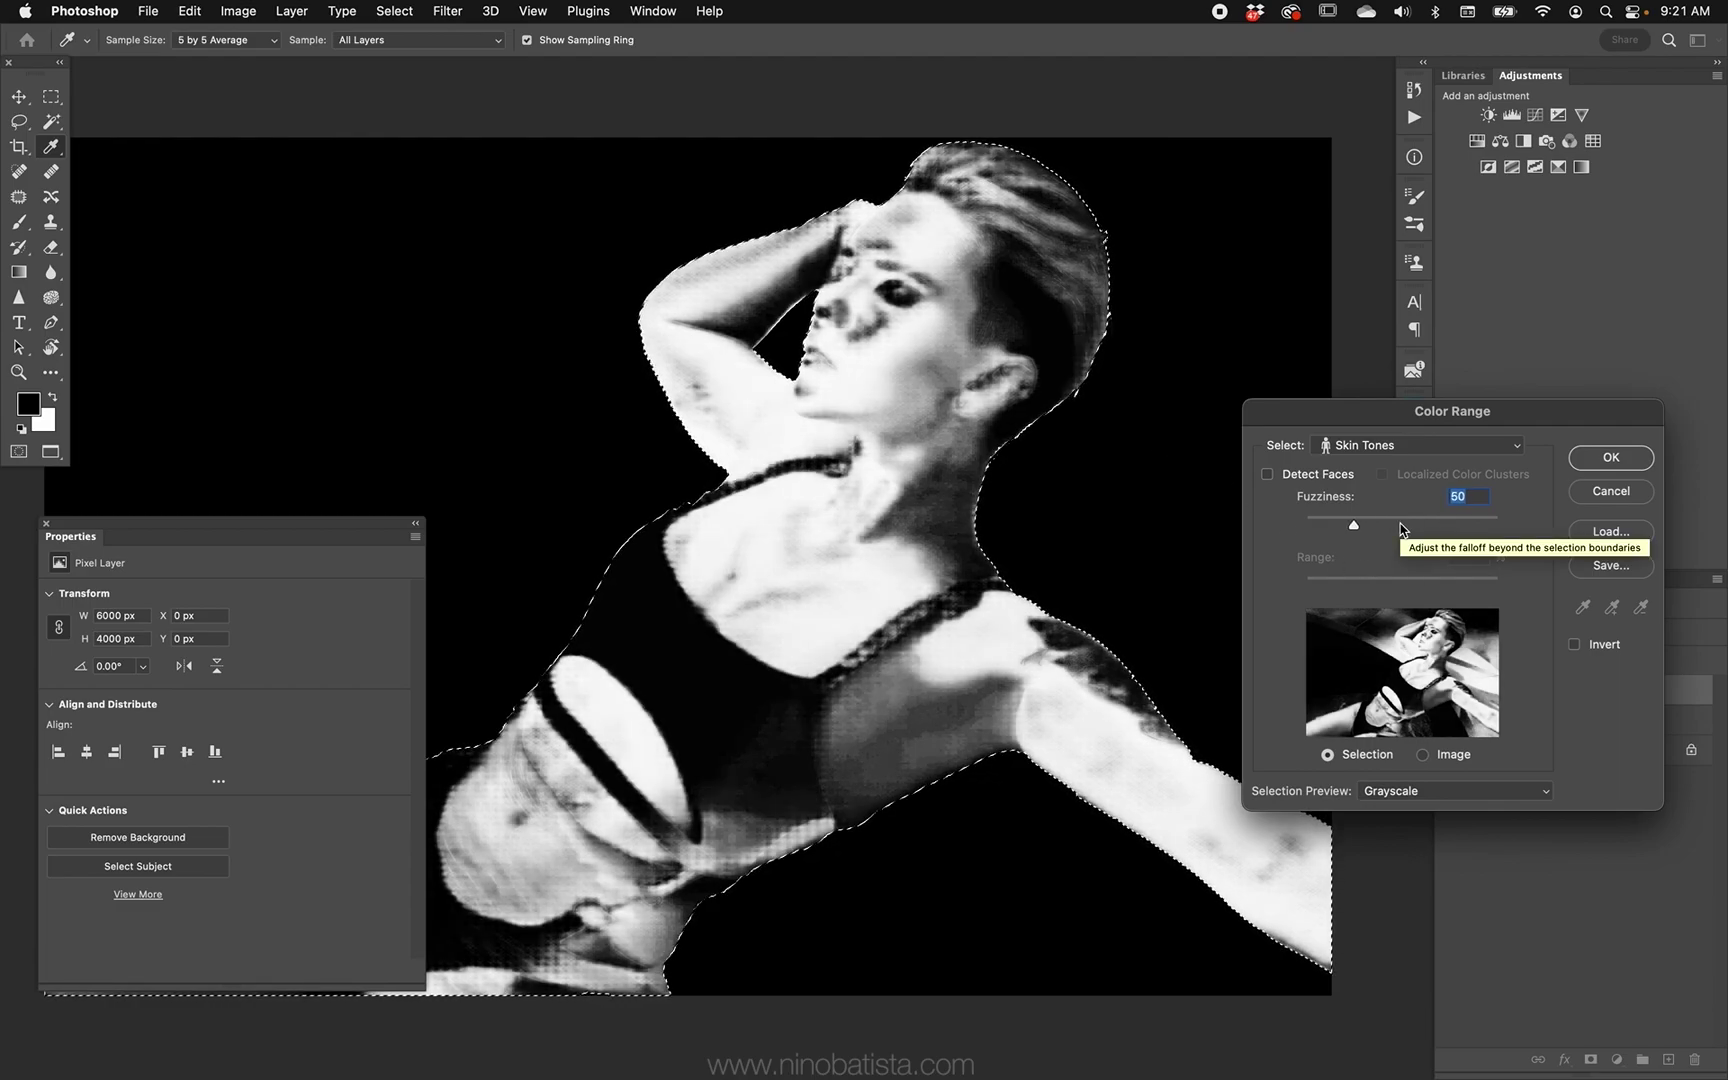
pyautogui.press('Return')
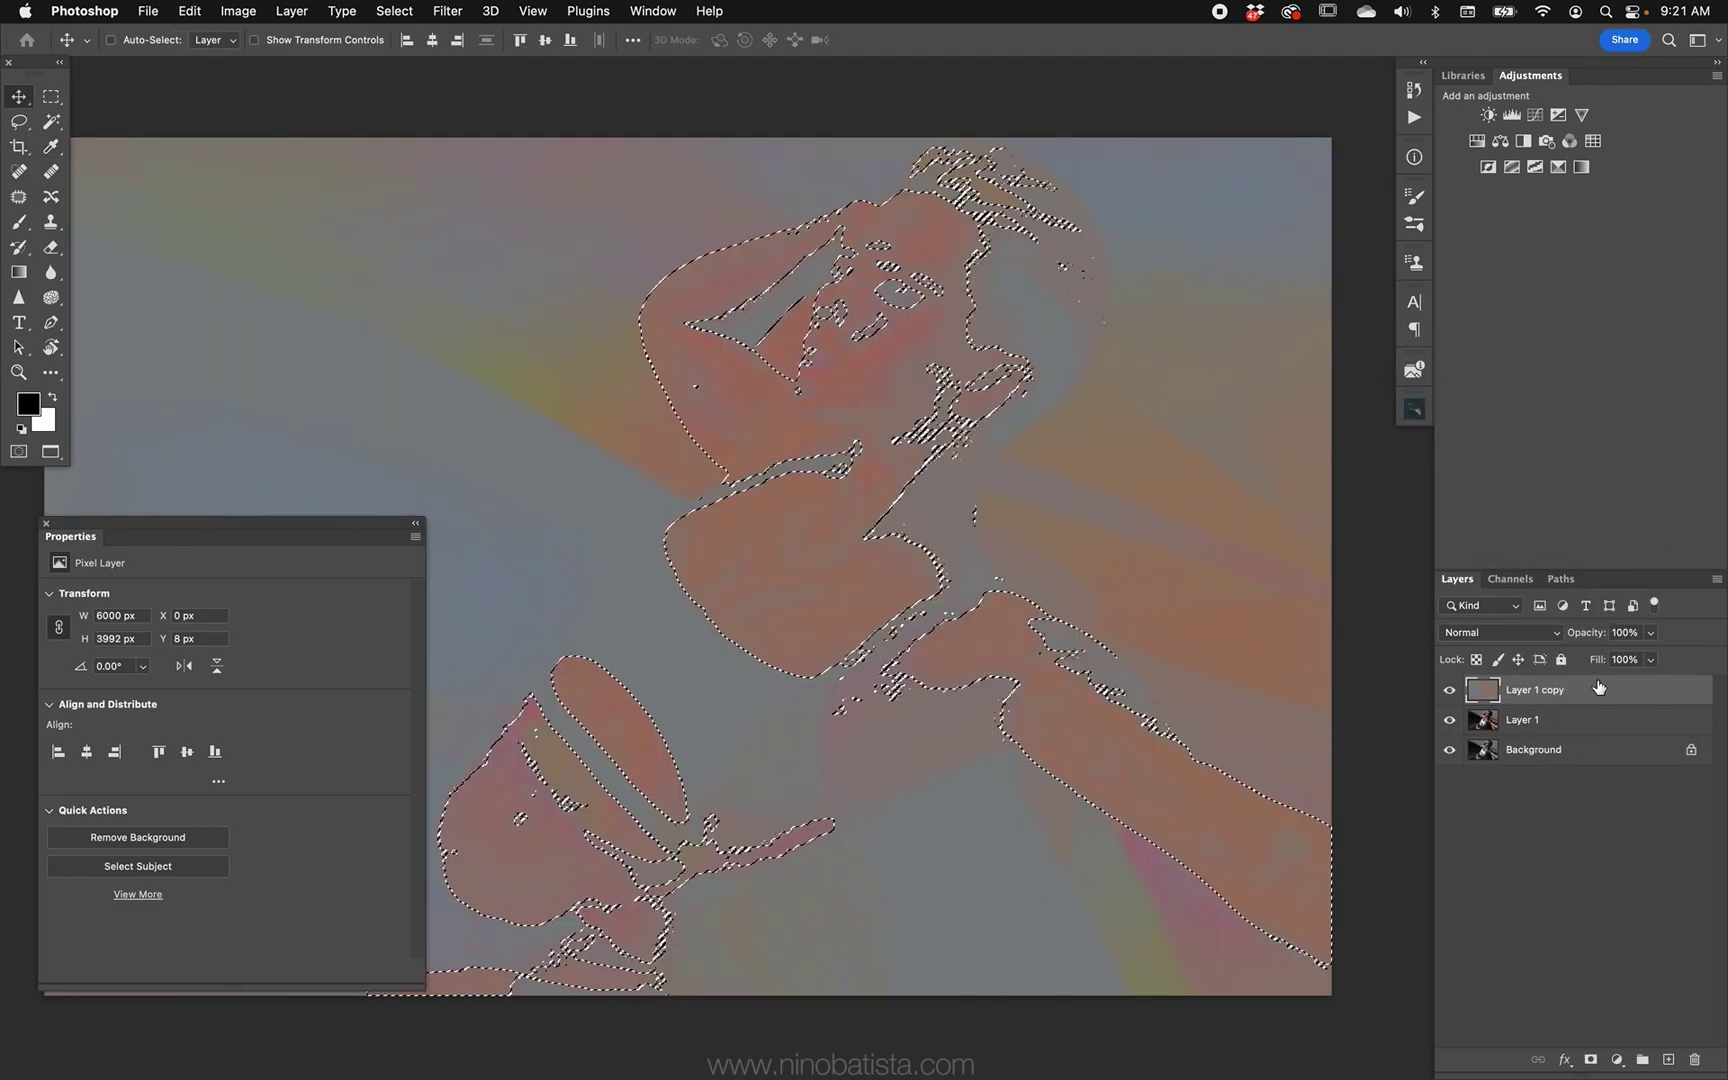
# Step: Hide Layer 1 copy and Layer 1, leaving the grayscale Background active
pyautogui.click(1450, 720)
pyautogui.click(1450, 690)
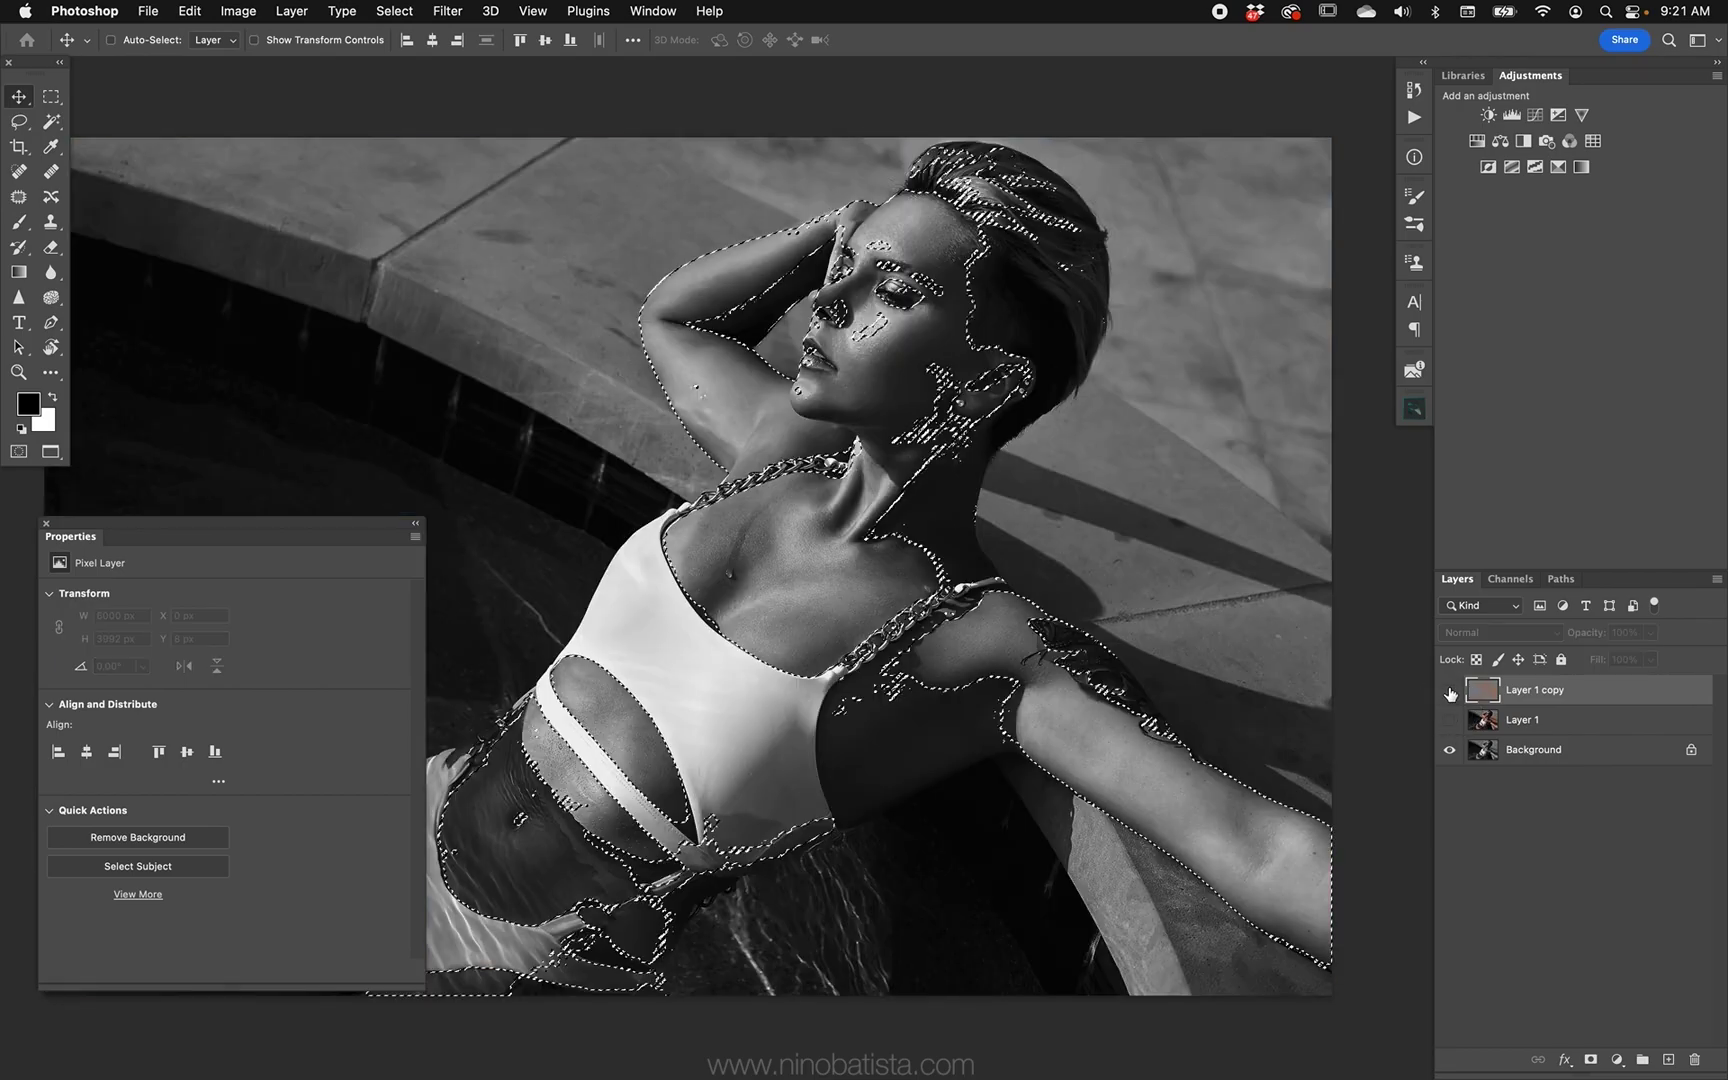
pyautogui.click(1527, 750)
# Step: Add a skin-masked Curves layer with a raised midpoint, then duplicate the wooden-wall portrait's layer
pyautogui.press('super+minus')
pyautogui.scroll(-1, 1041, 571)
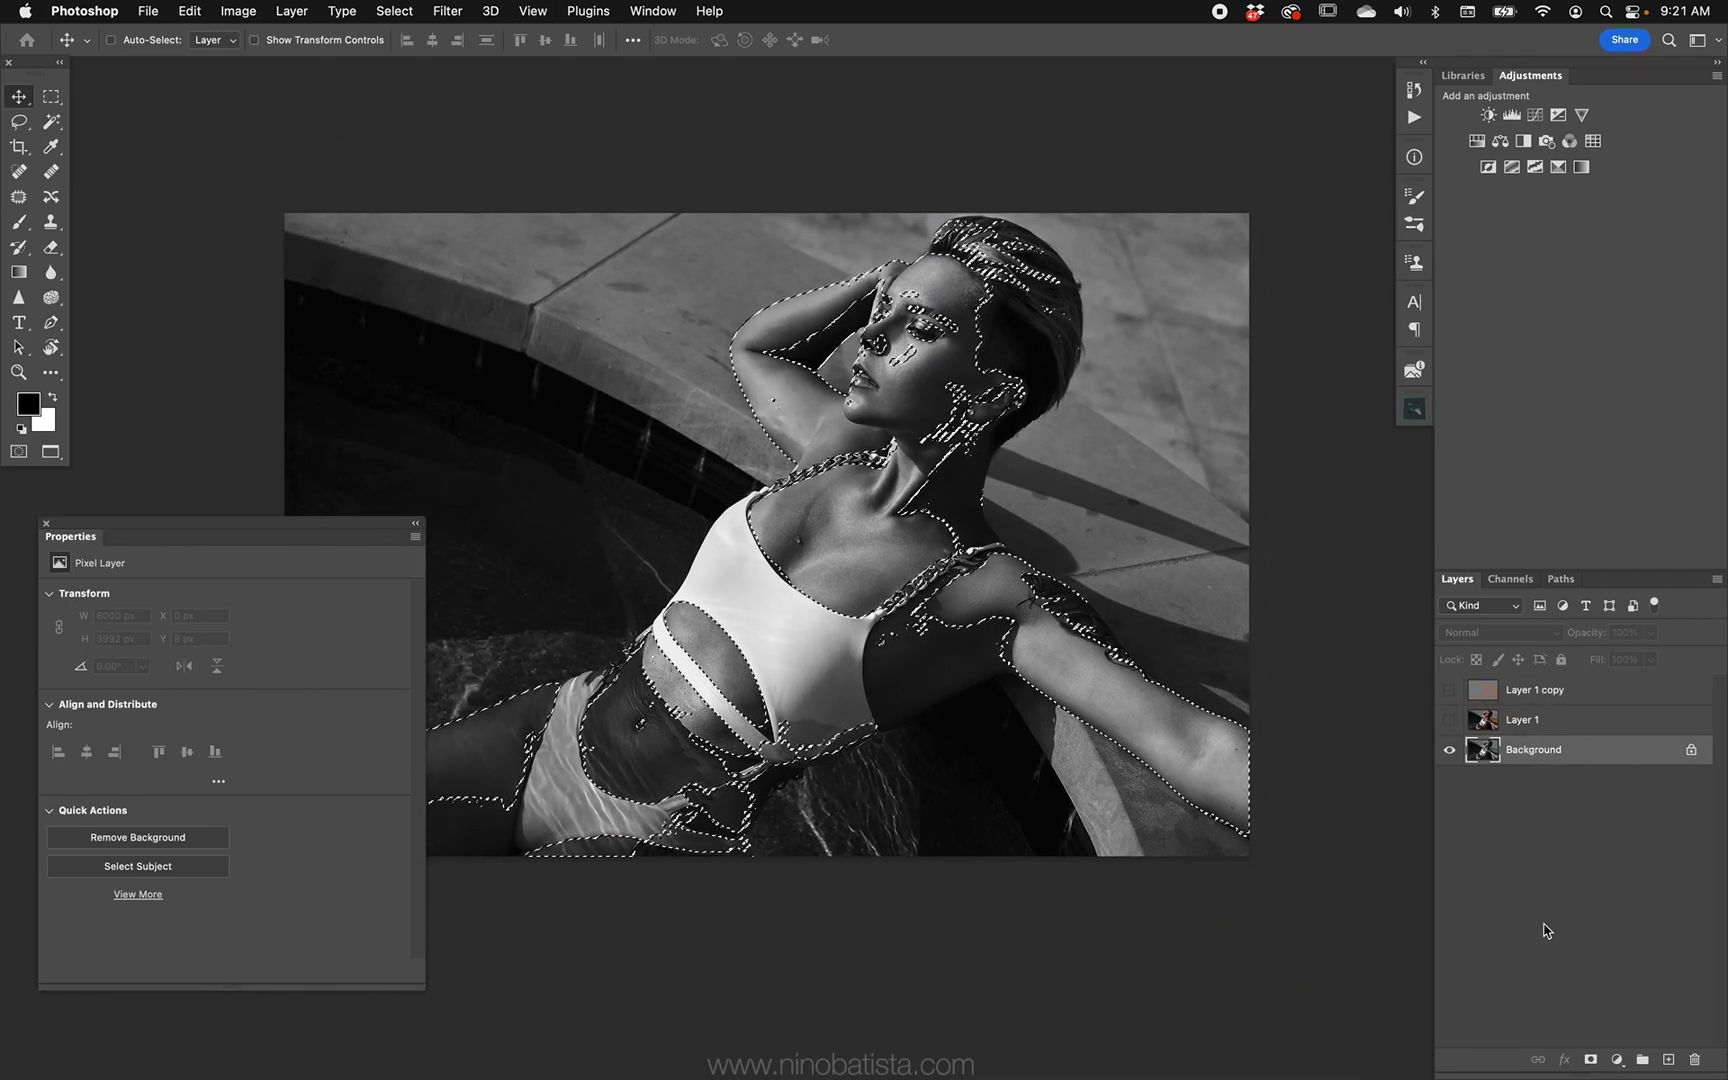
pyautogui.click(1617, 1059)
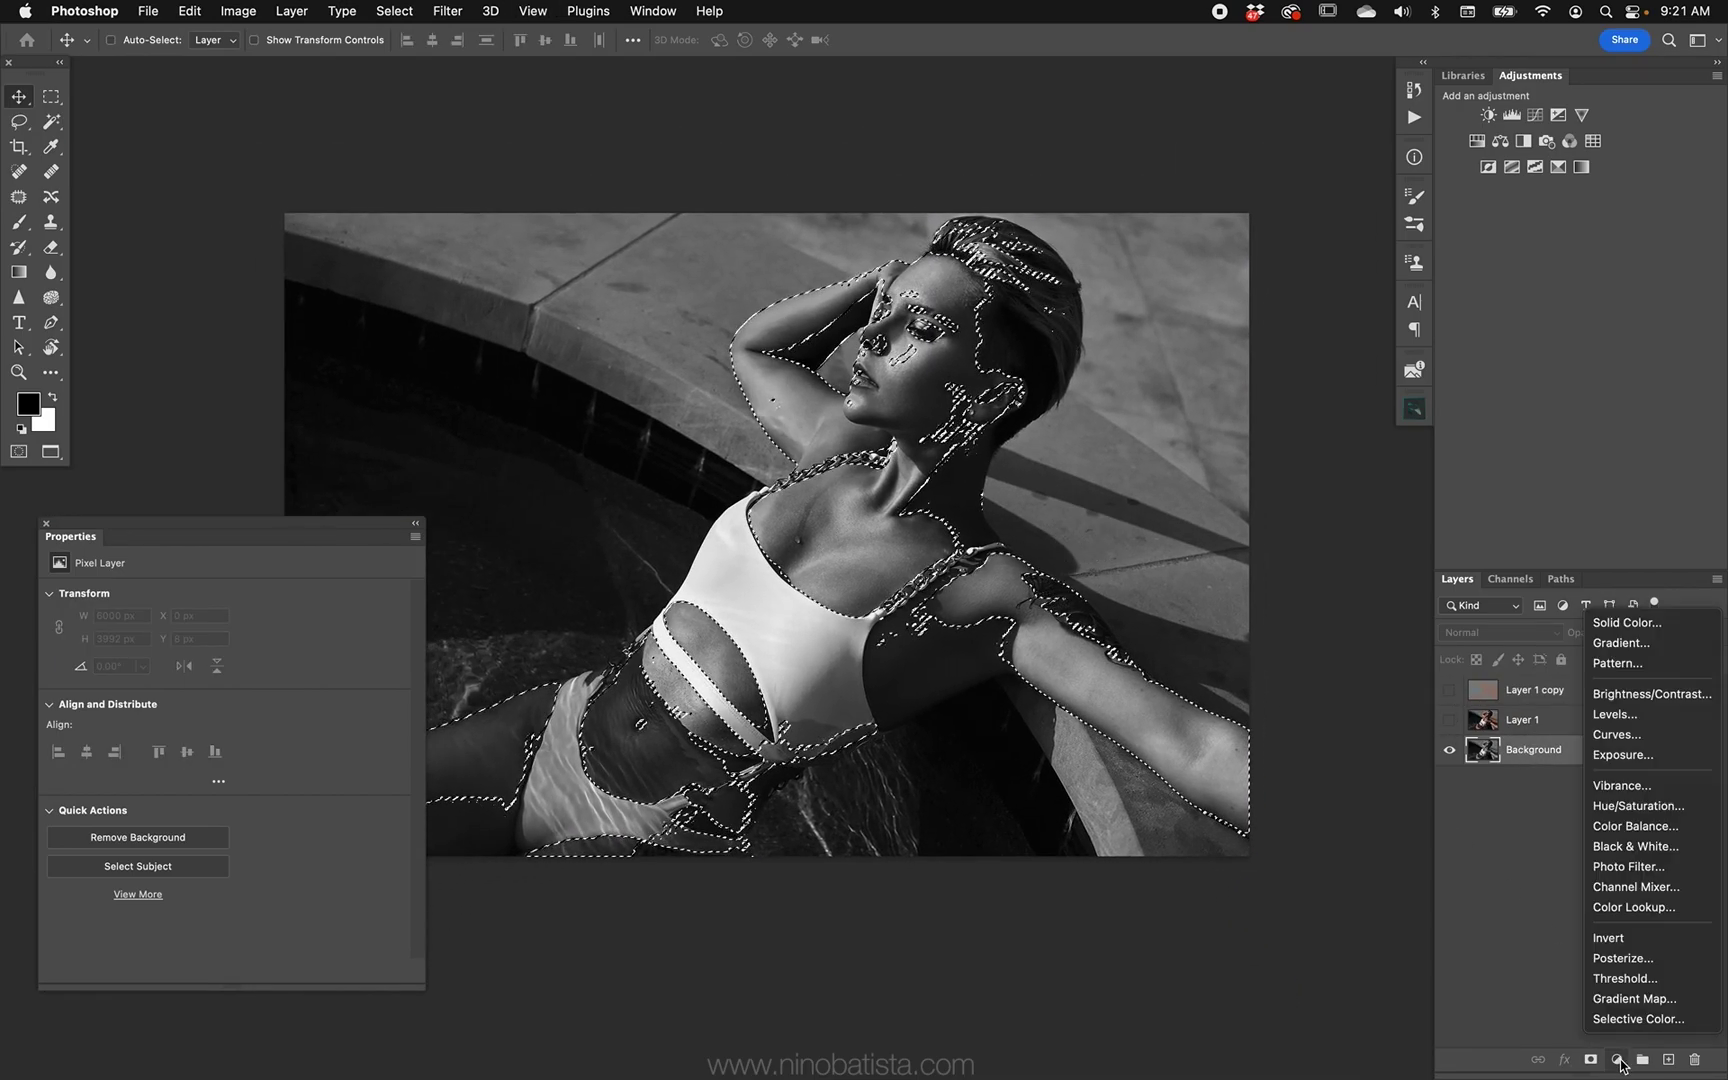
pyautogui.click(1640, 740)
pyautogui.moveTo(236, 770)
pyautogui.mouseDown()
pyautogui.moveTo(228, 745)
pyautogui.moveTo(247, 785)
pyautogui.moveTo(224, 733)
pyautogui.moveTo(255, 780)
pyautogui.mouseUp()
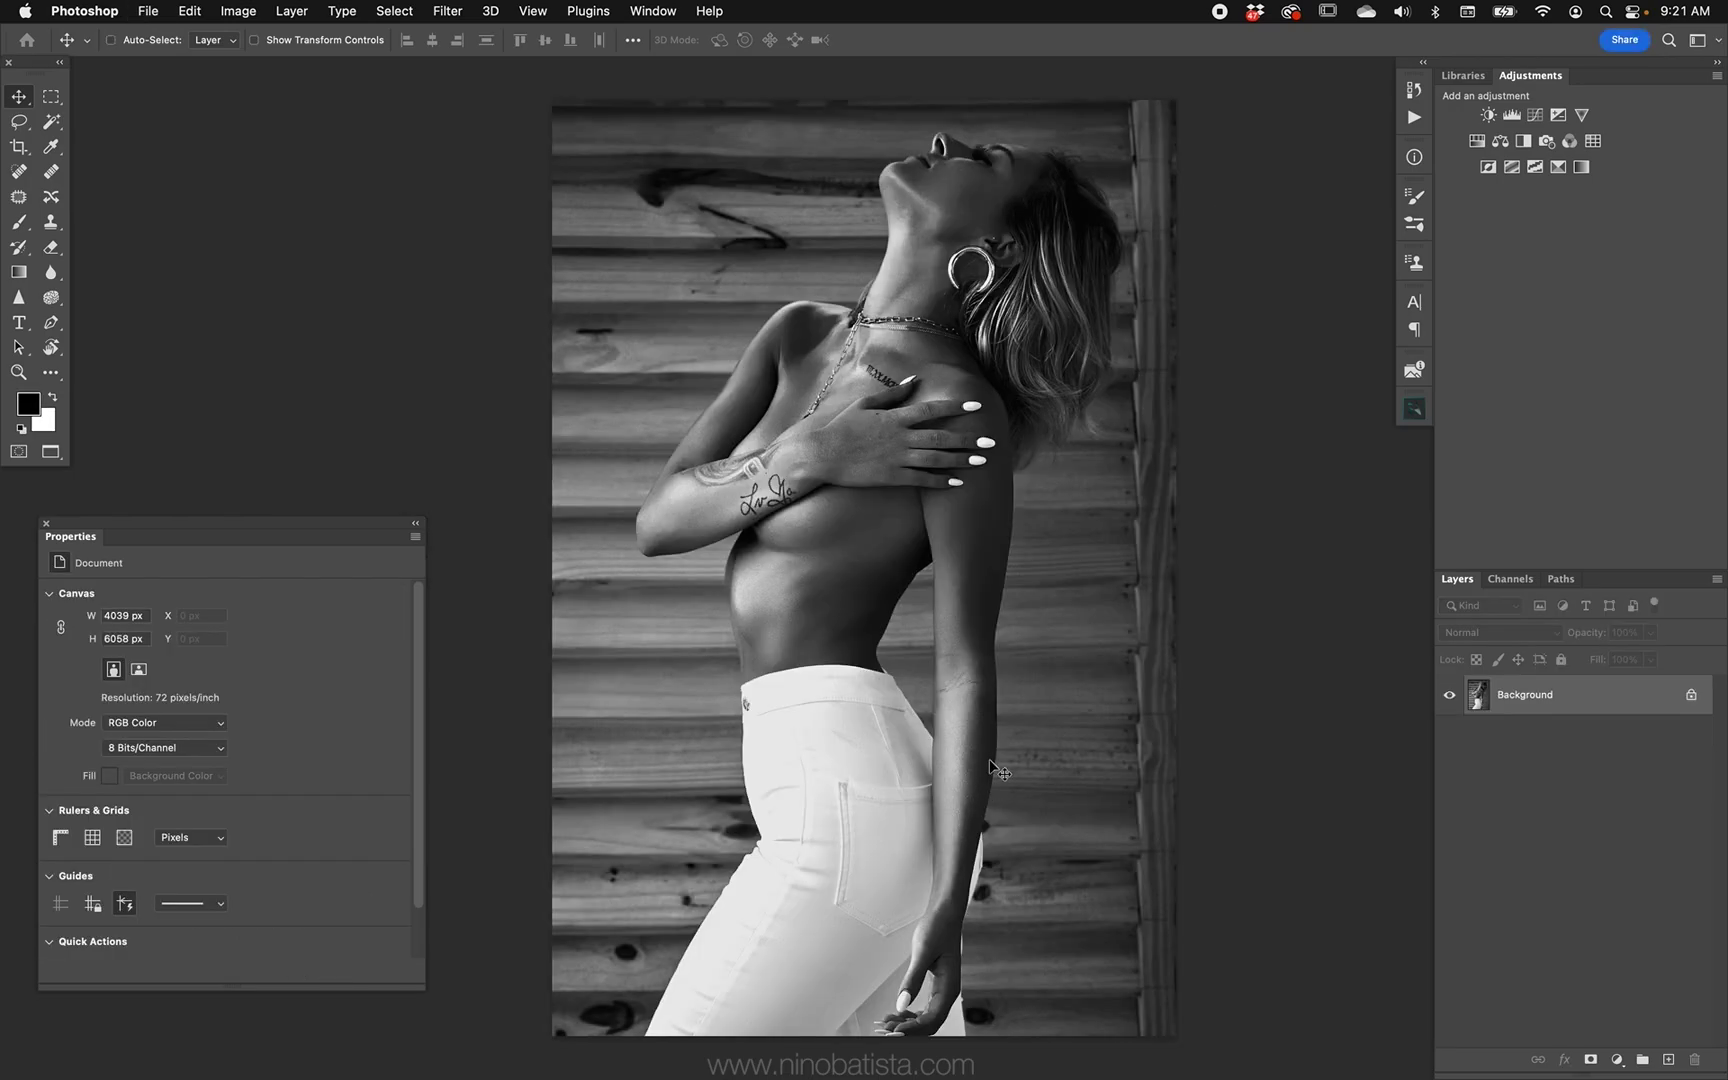
pyautogui.press('super+j')
pyautogui.press('super+j')
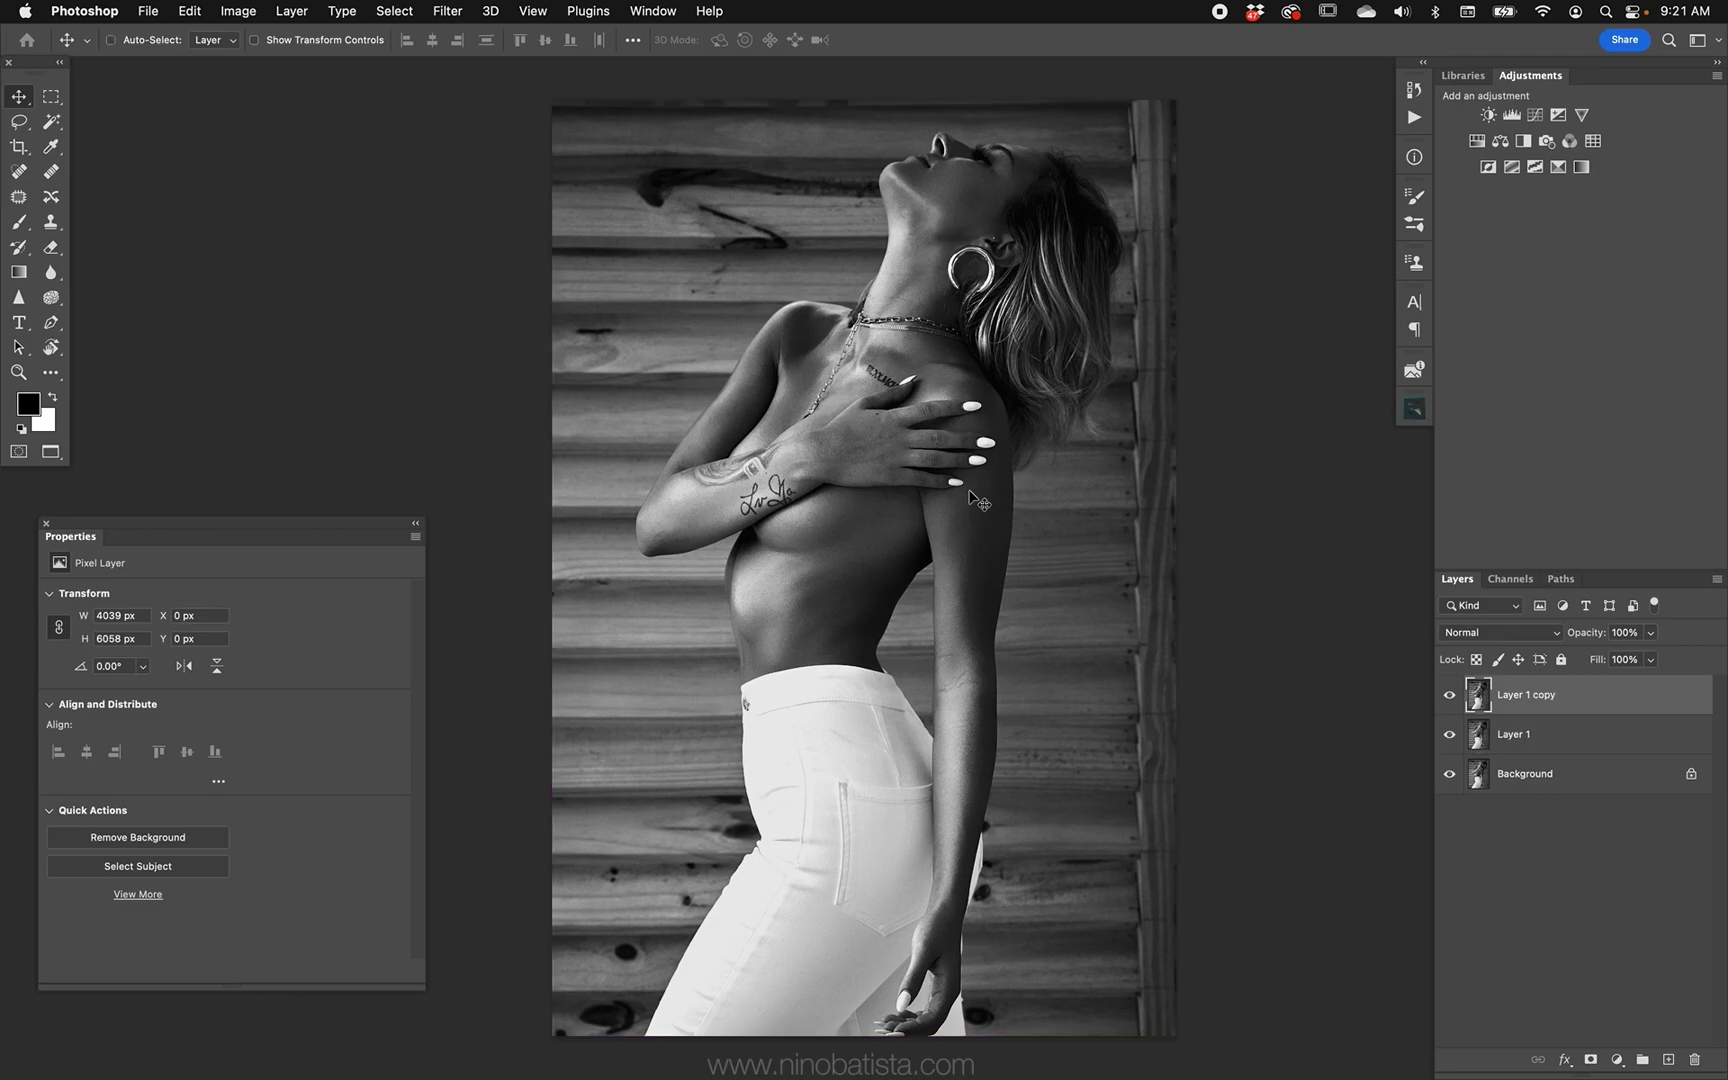
# Step: Hide Layer 1 copy and enable the Colorize neural filter on Layer 1
pyautogui.click(1449, 694)
pyautogui.click(1493, 740)
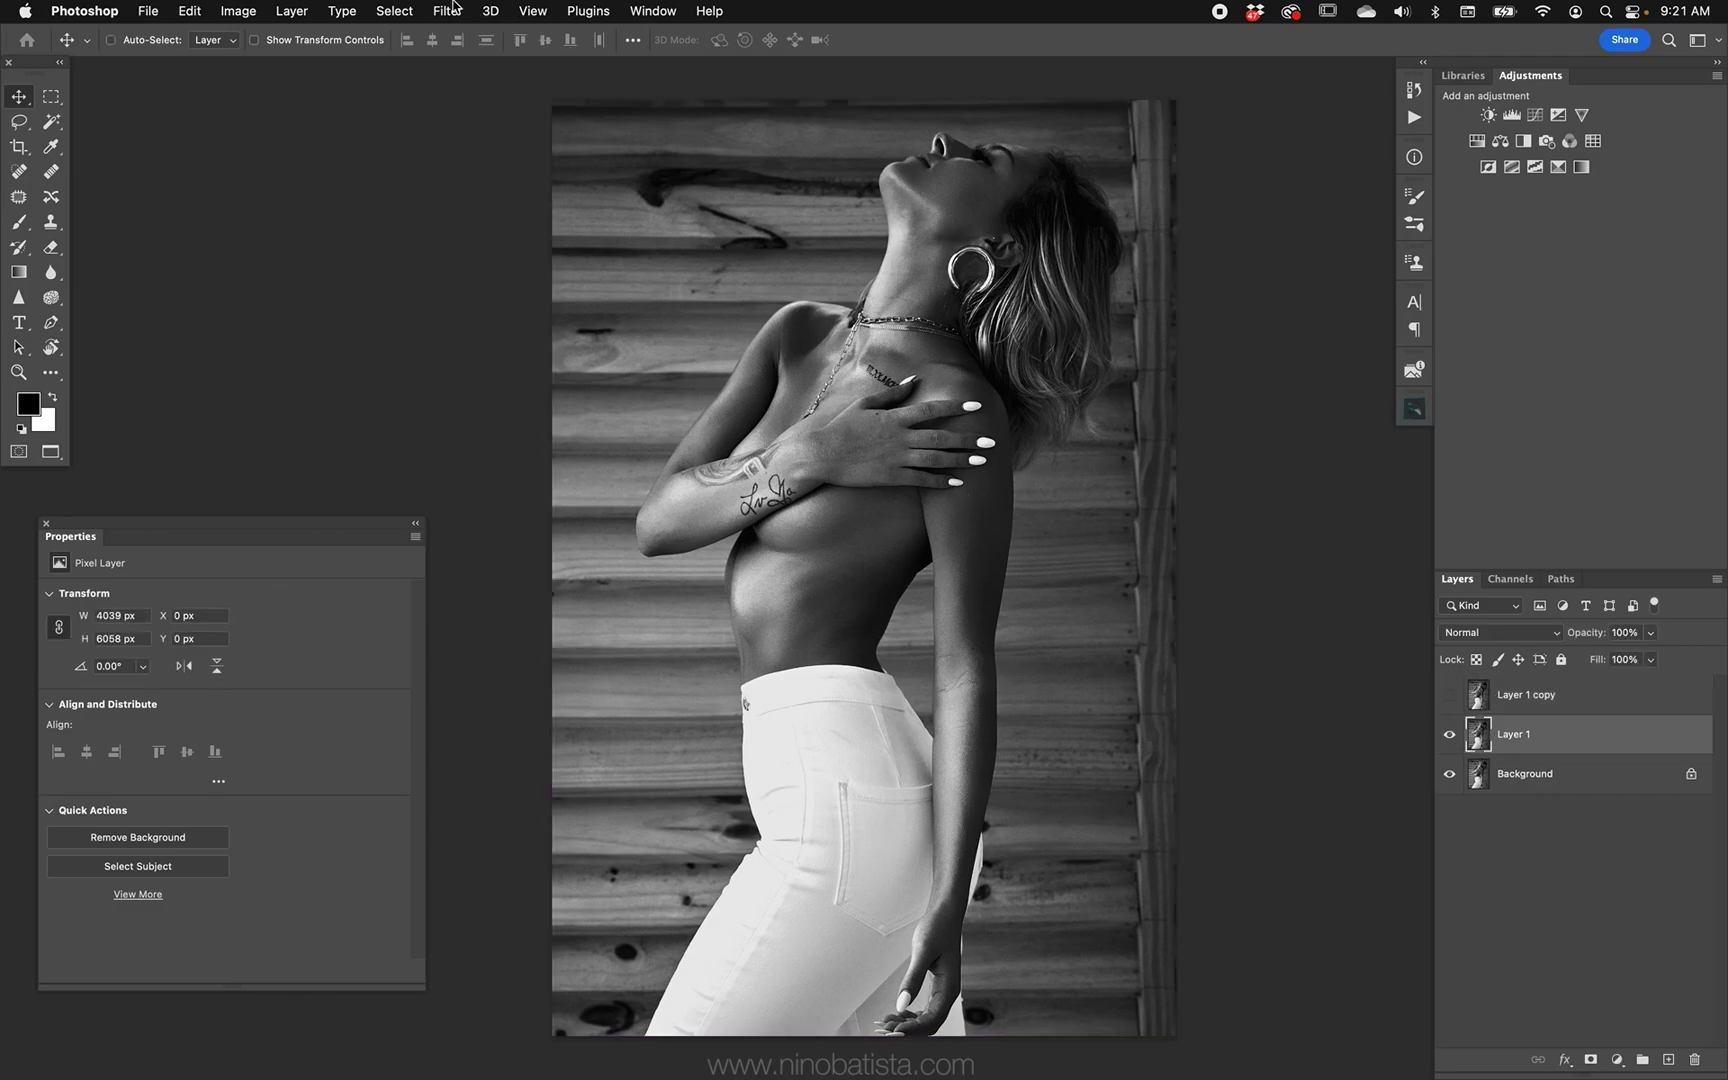
pyautogui.click(394, 11)
pyautogui.moveTo(464, 7)
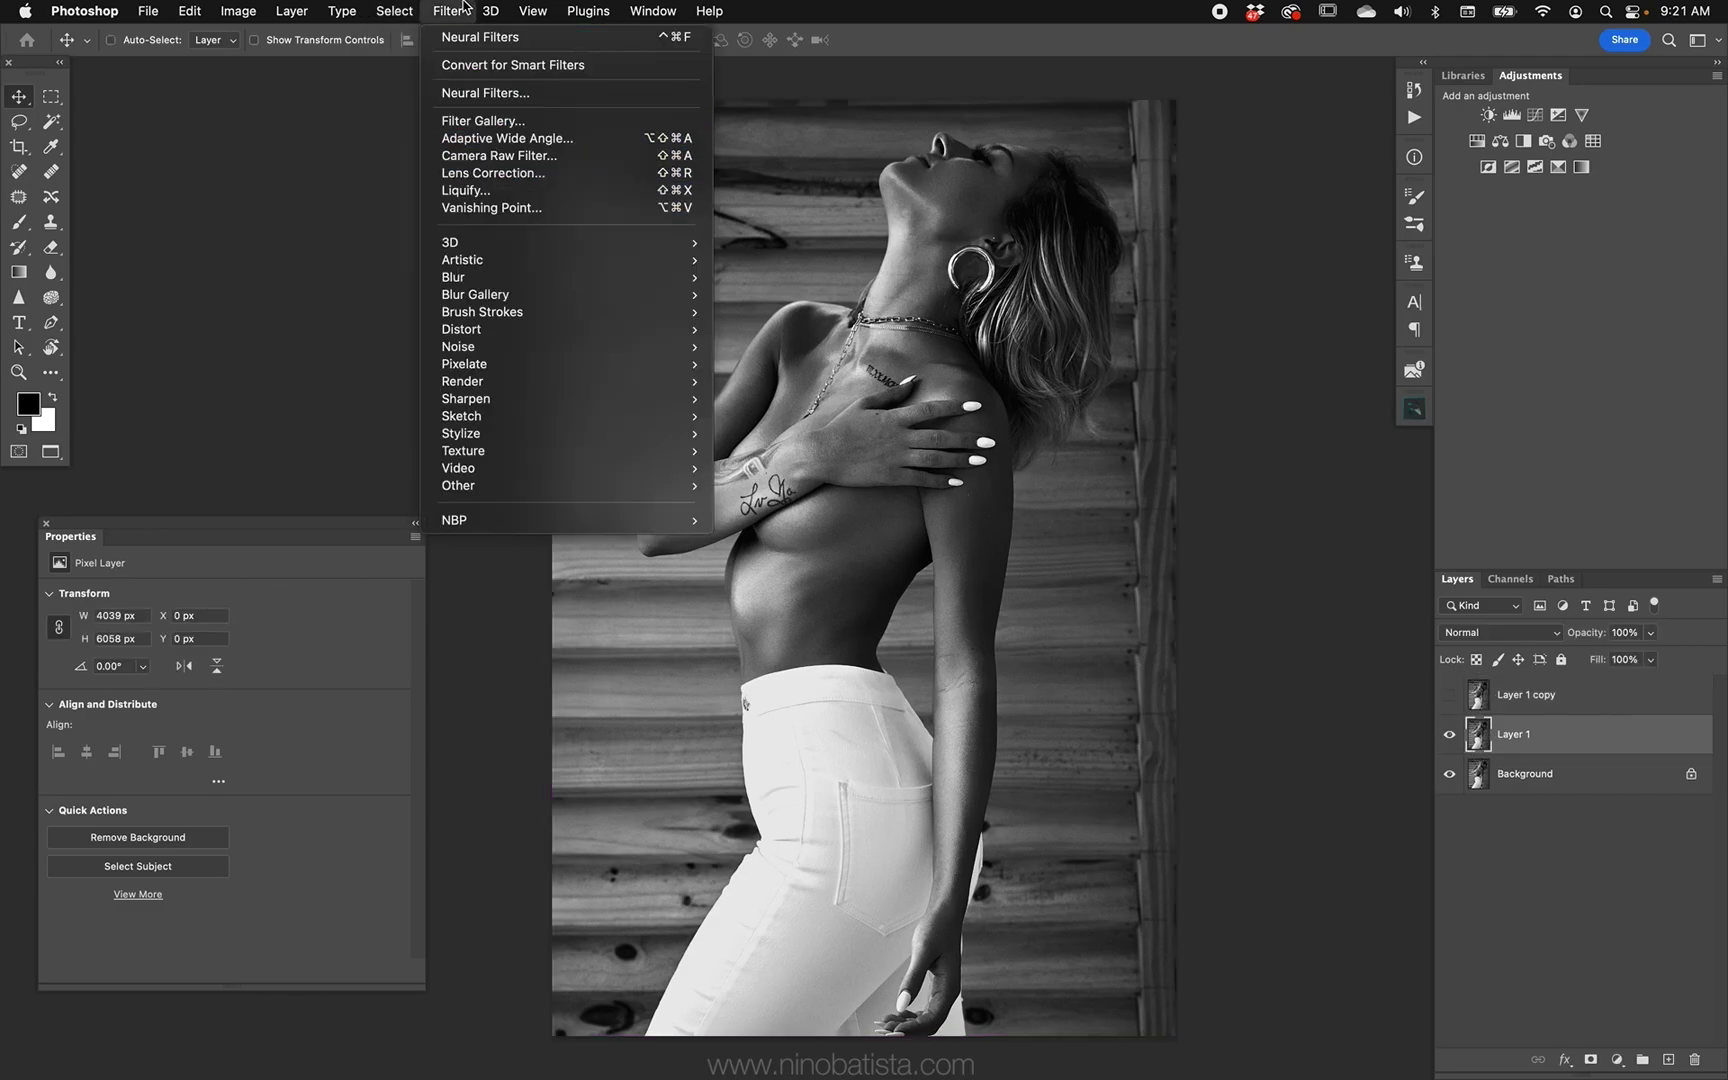
pyautogui.click(485, 92)
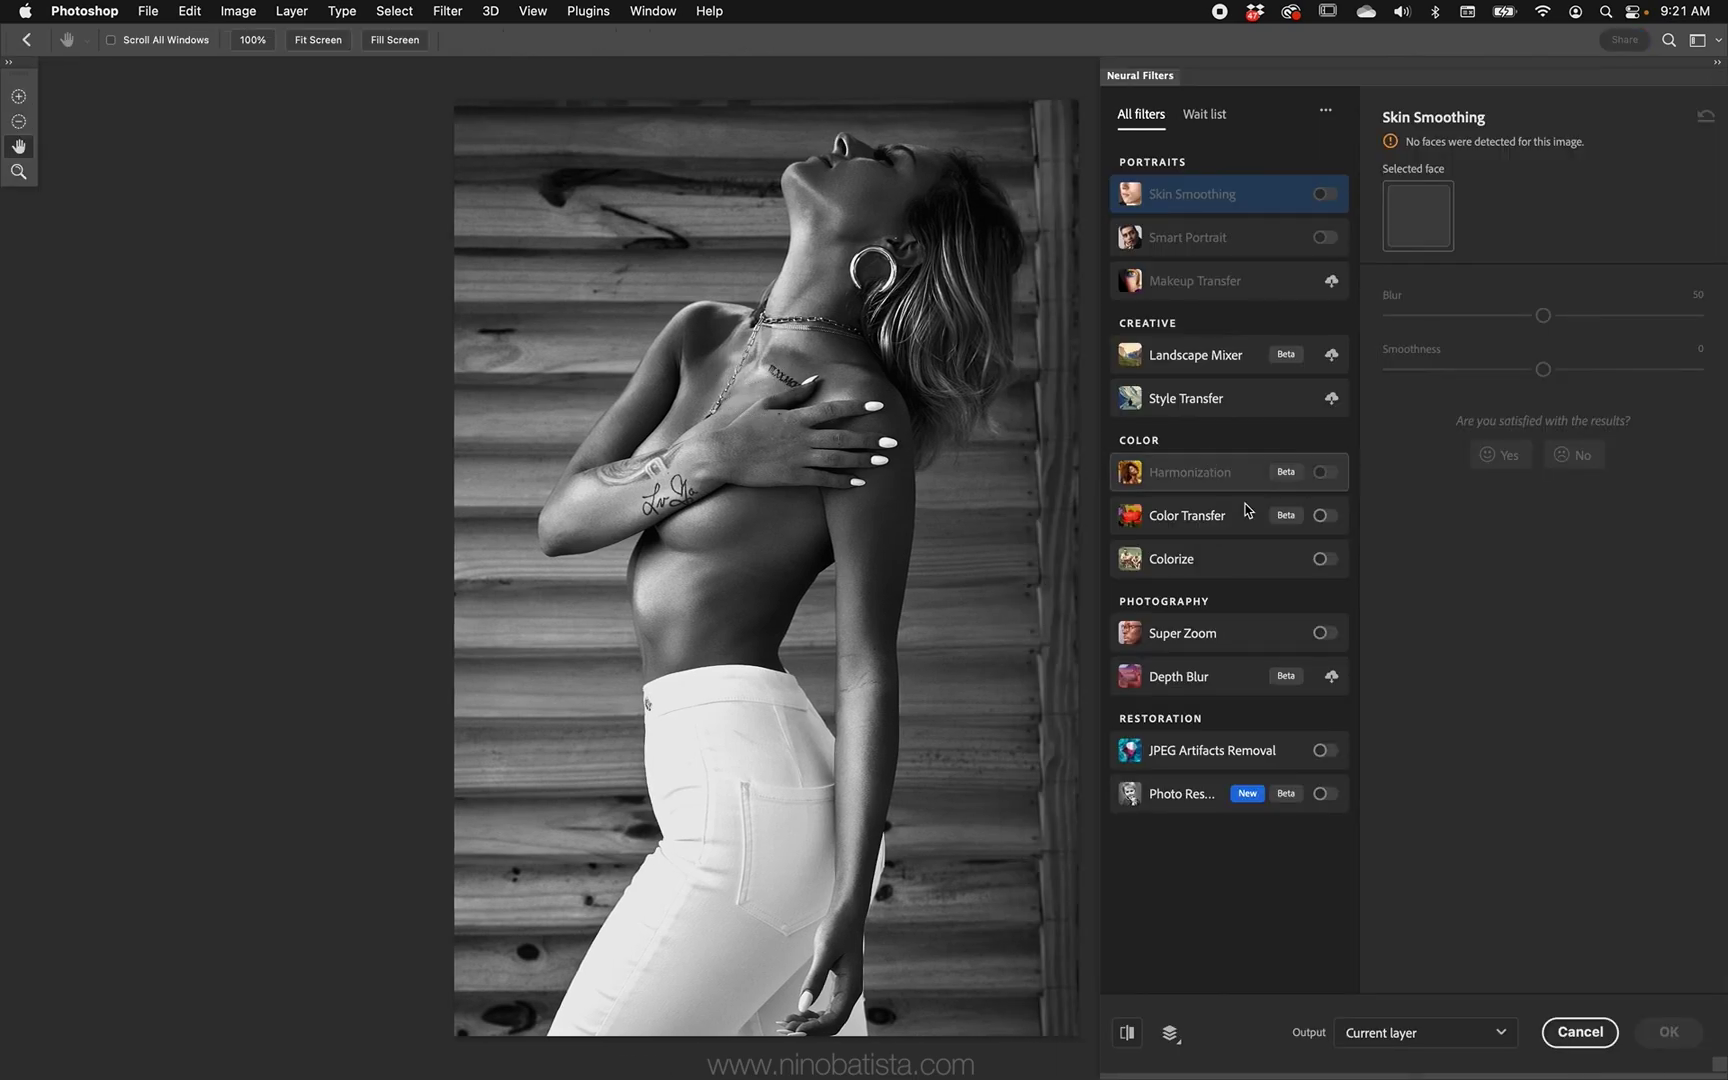
pyautogui.click(1325, 559)
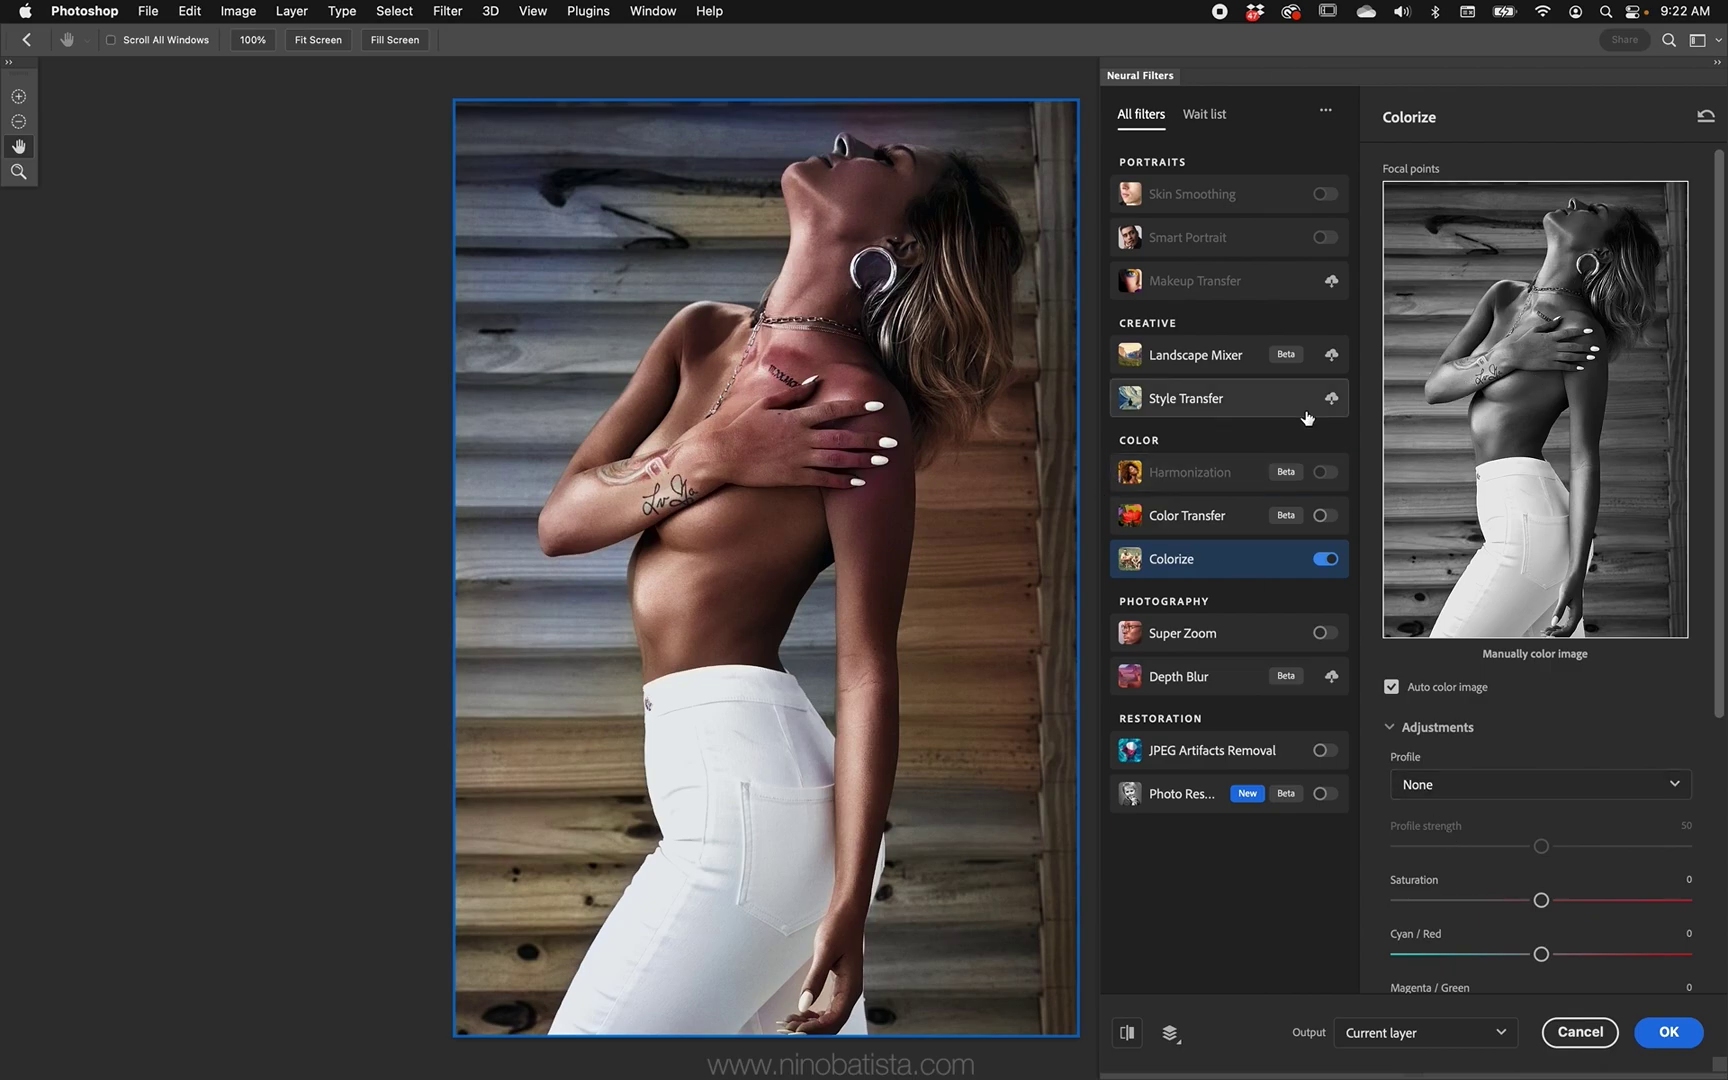
# Step: Apply the colorized result and add a Hue/Saturation layer shifting the Reds to about +21
pyautogui.click(1666, 1032)
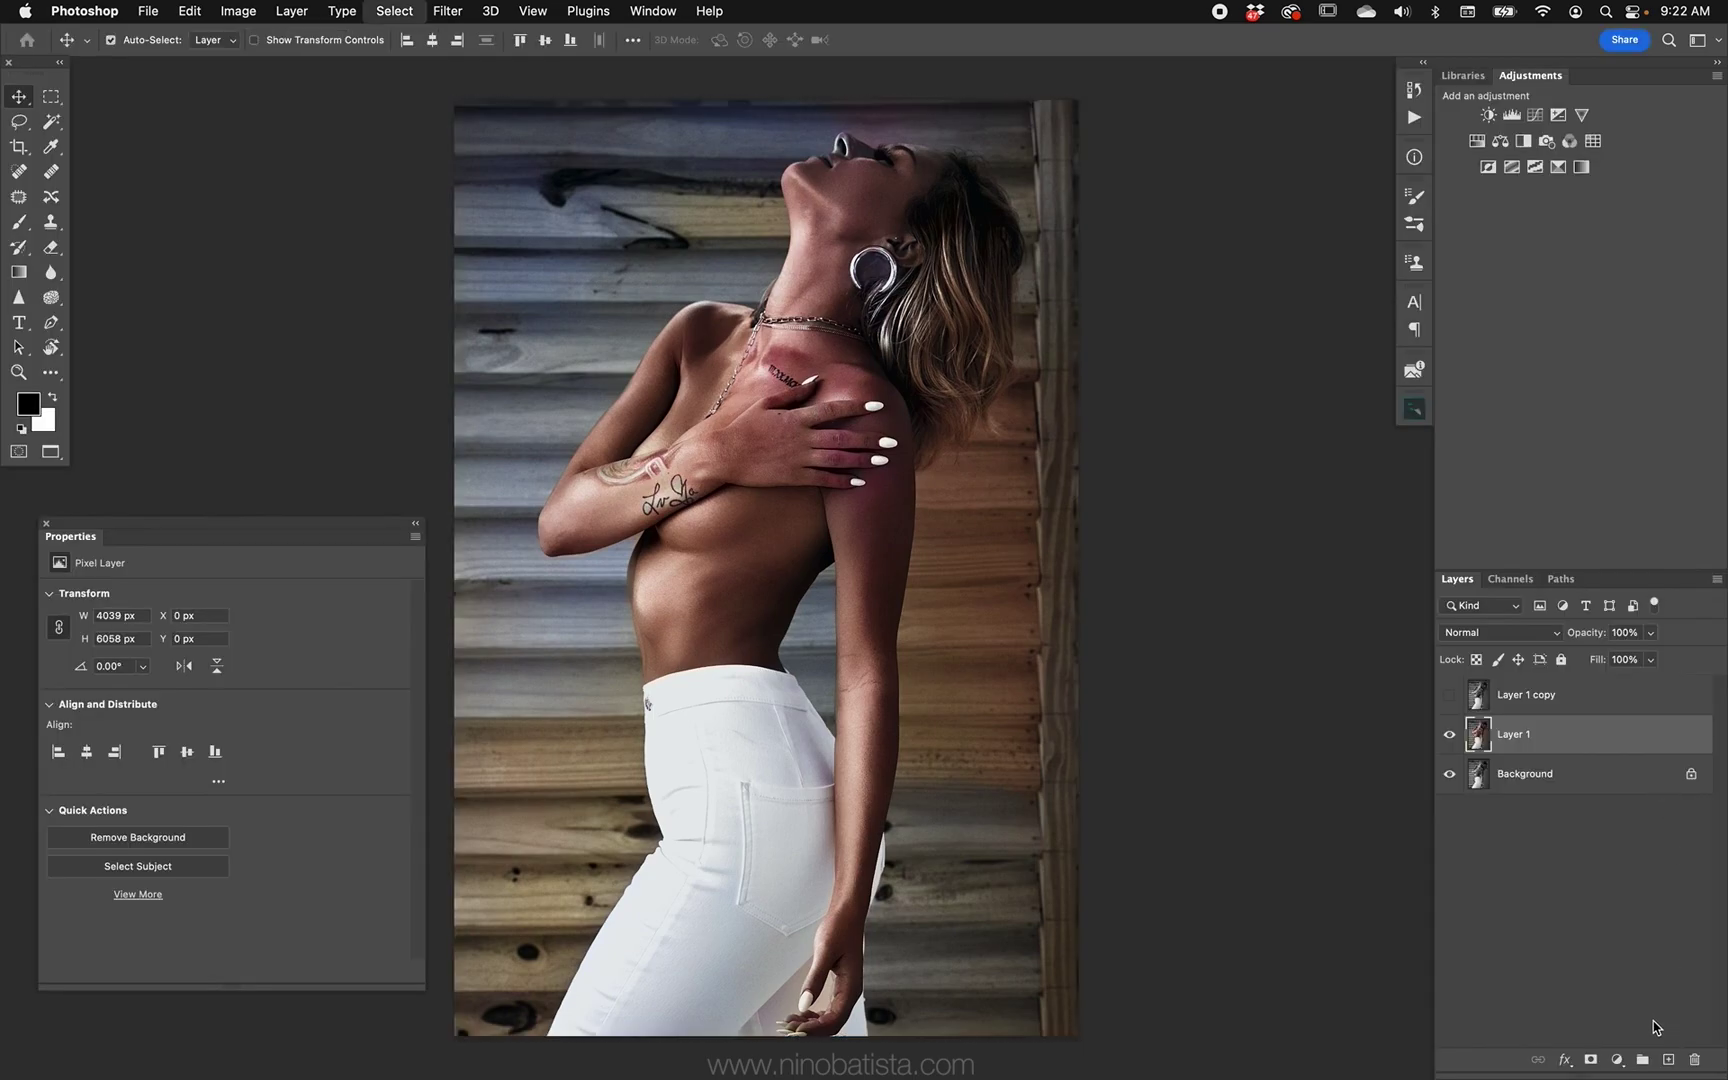
pyautogui.click(1618, 1059)
pyautogui.click(1638, 805)
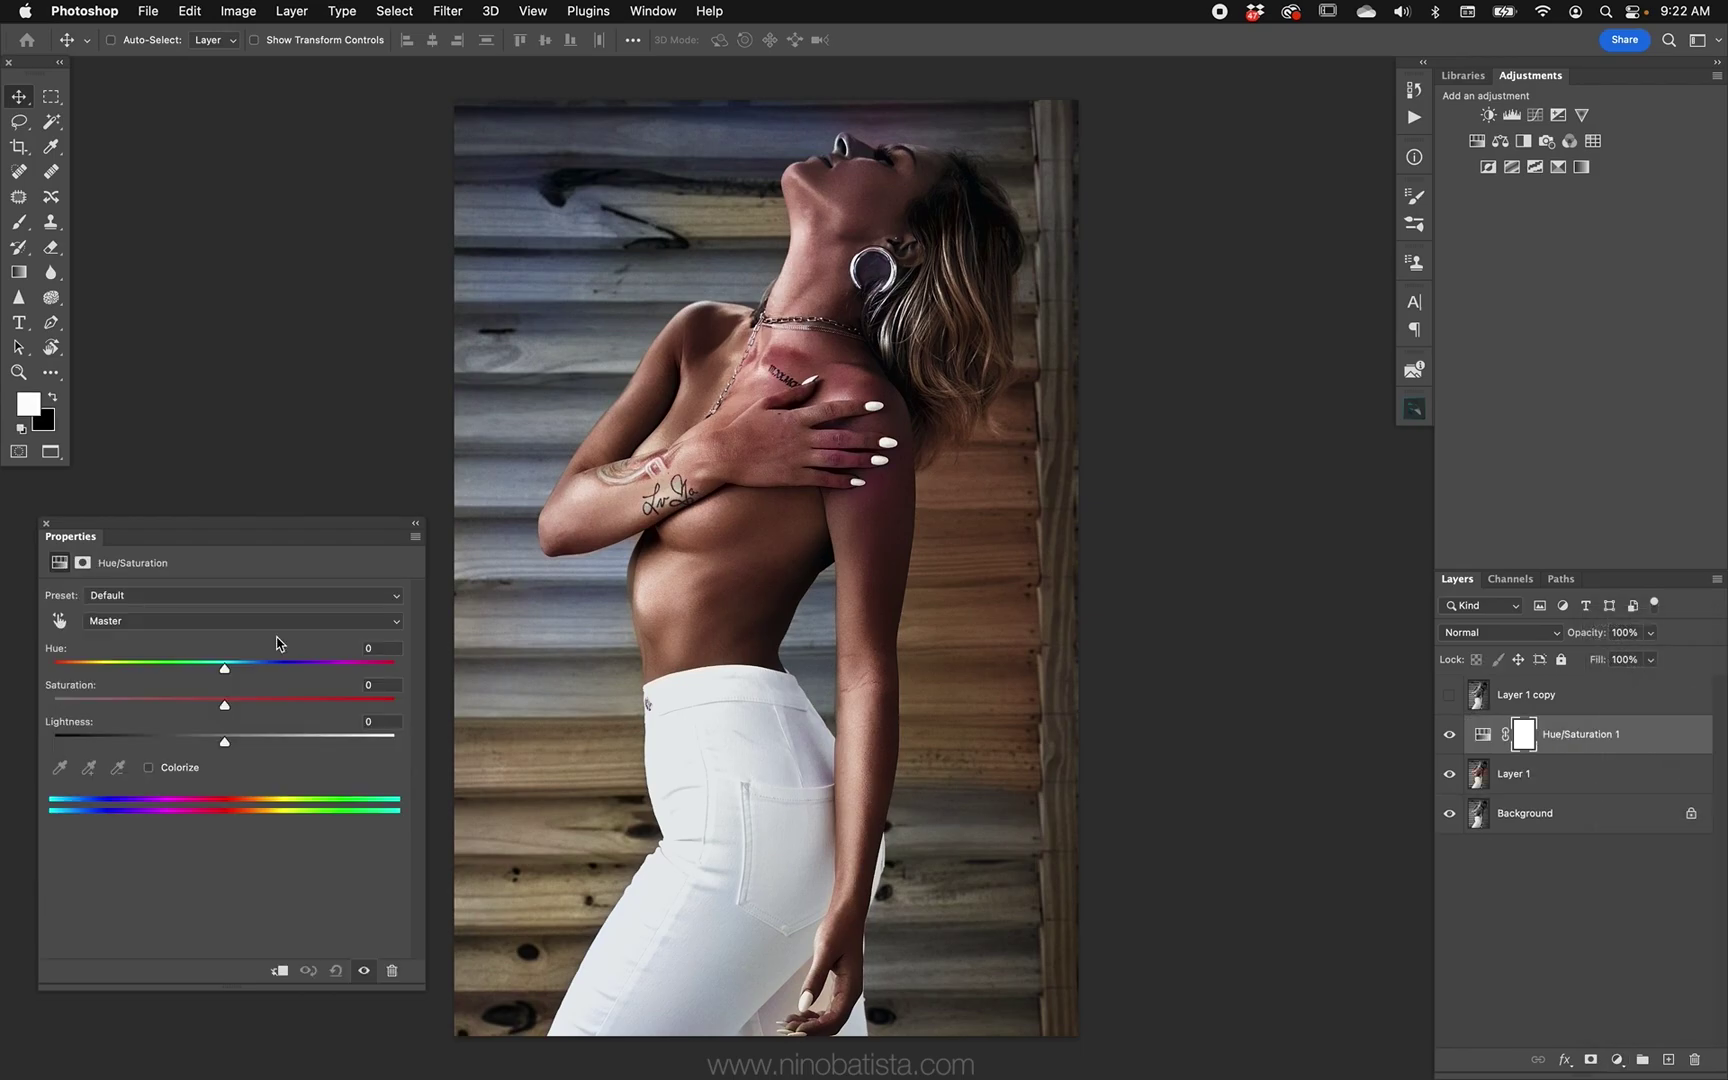
pyautogui.click(267, 627)
pyautogui.click(262, 640)
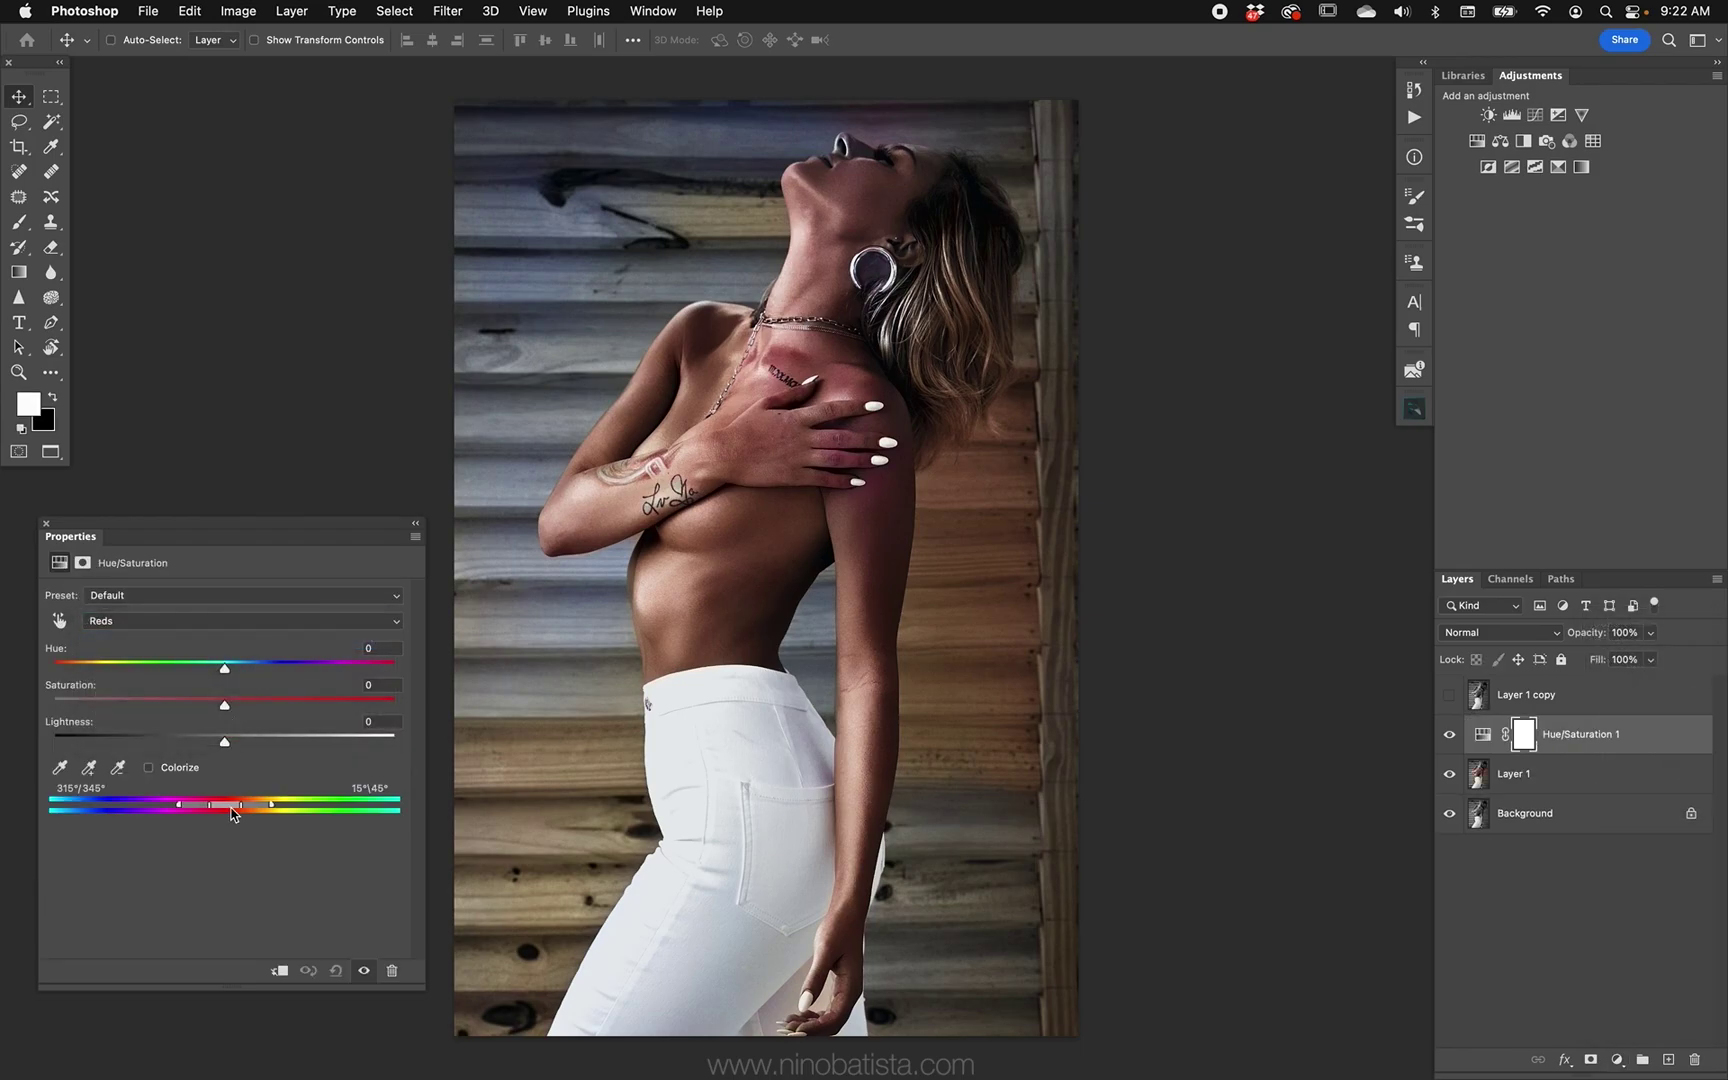
pyautogui.moveTo(253, 805); pyautogui.dragTo(233, 805)
pyautogui.moveTo(224, 667); pyautogui.dragTo(260, 671)
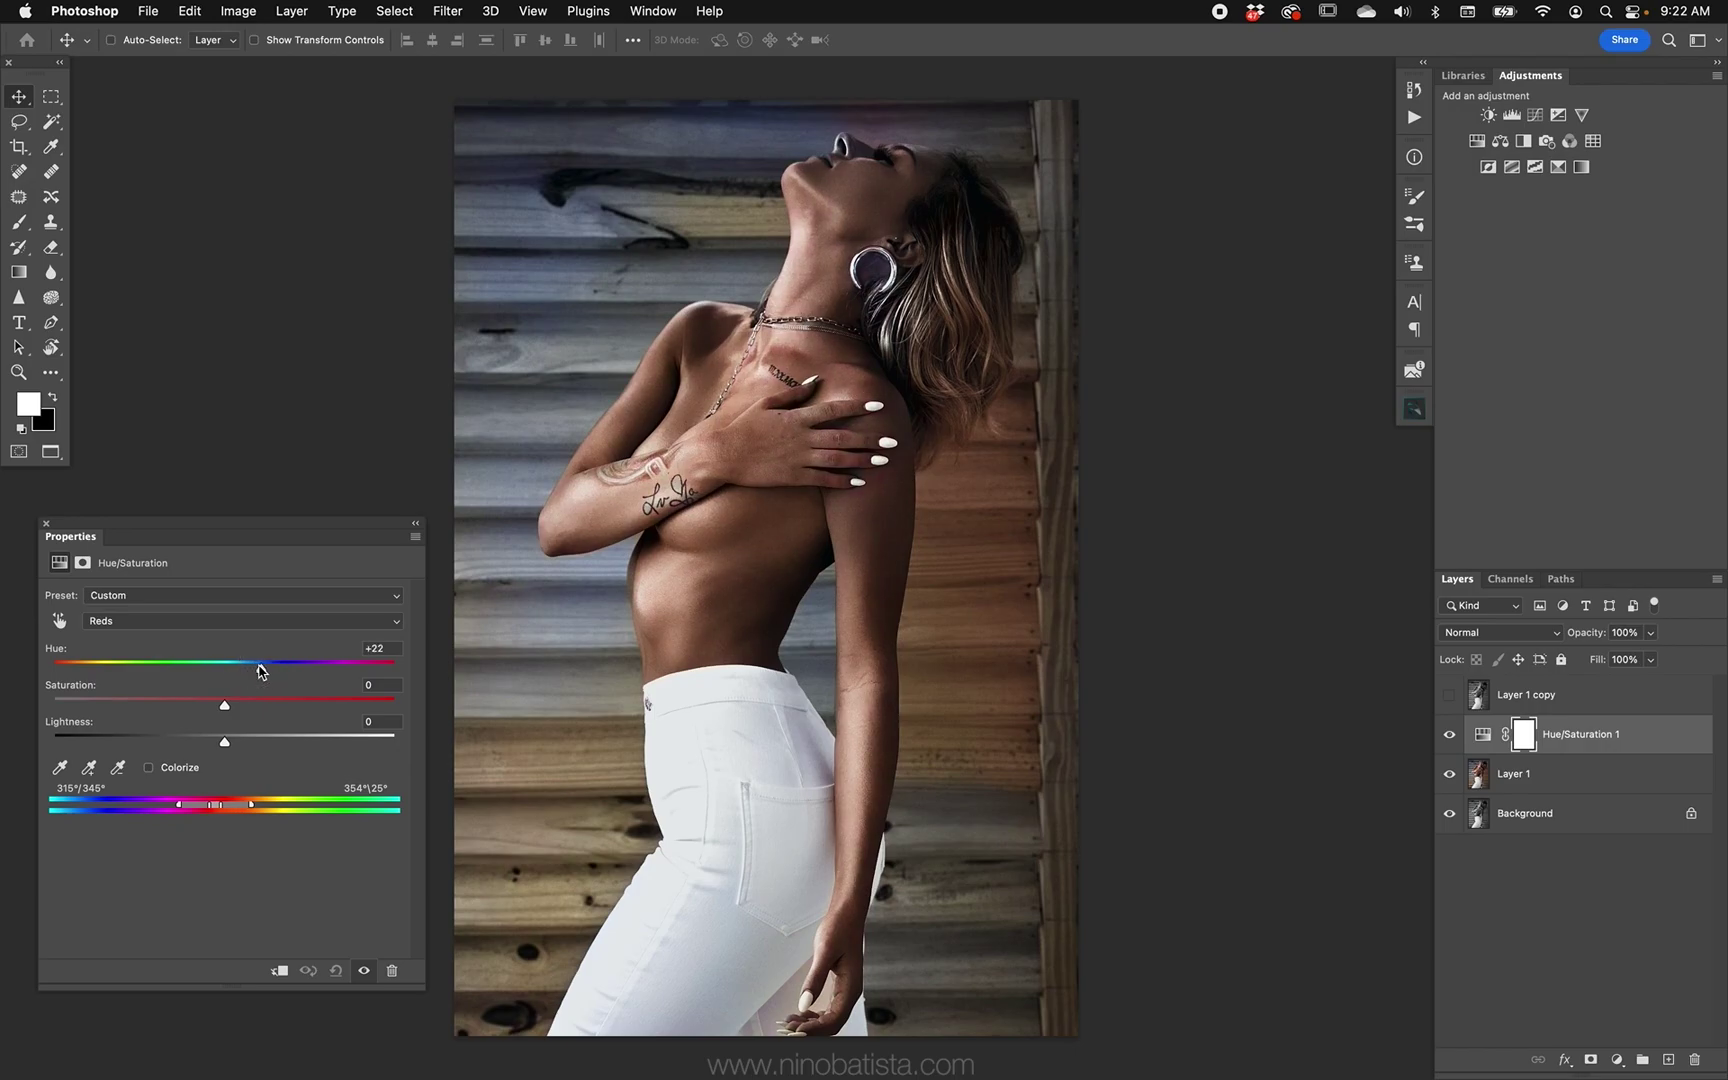
# Step: Merge the adjustment into Layer 1, delete the old copy, and duplicate Hue/Saturation 1
pyautogui.keyDown('shift'); pyautogui.click(1533, 770); pyautogui.keyUp('shift')
pyautogui.press('super+e')
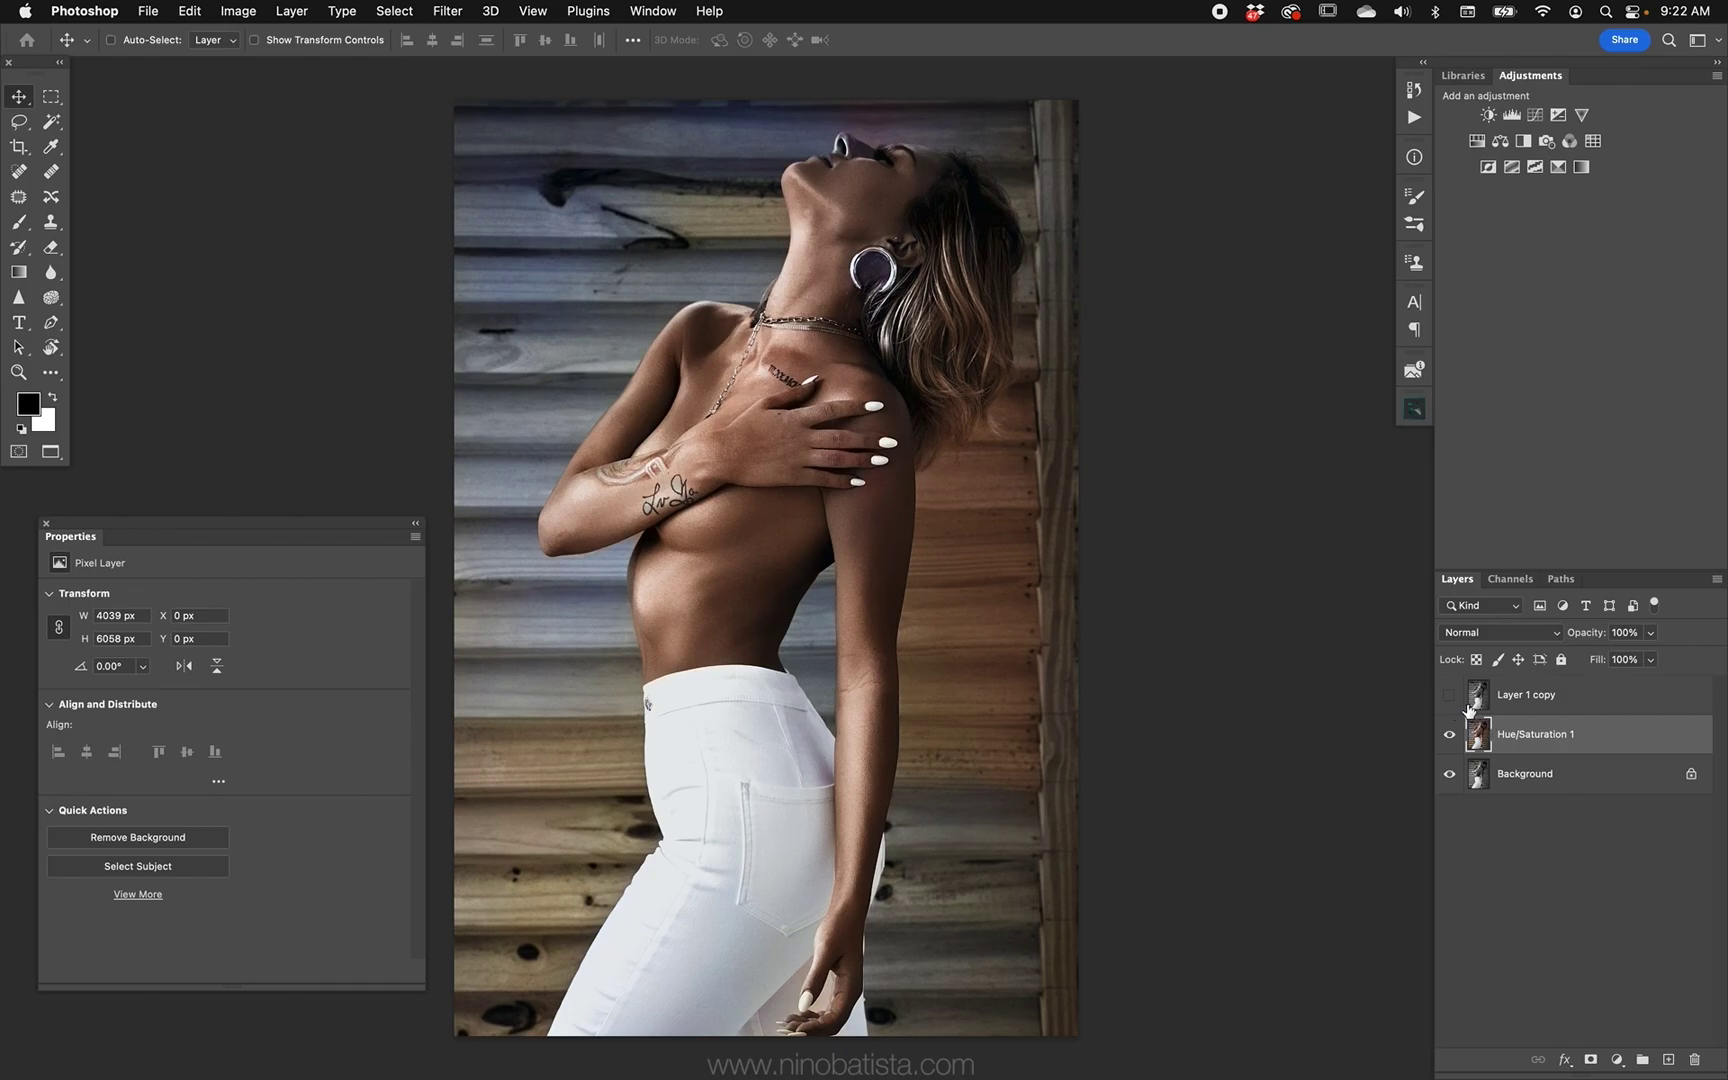
pyautogui.click(1468, 709)
pyautogui.press('BackSpace')
pyautogui.press('super+j')
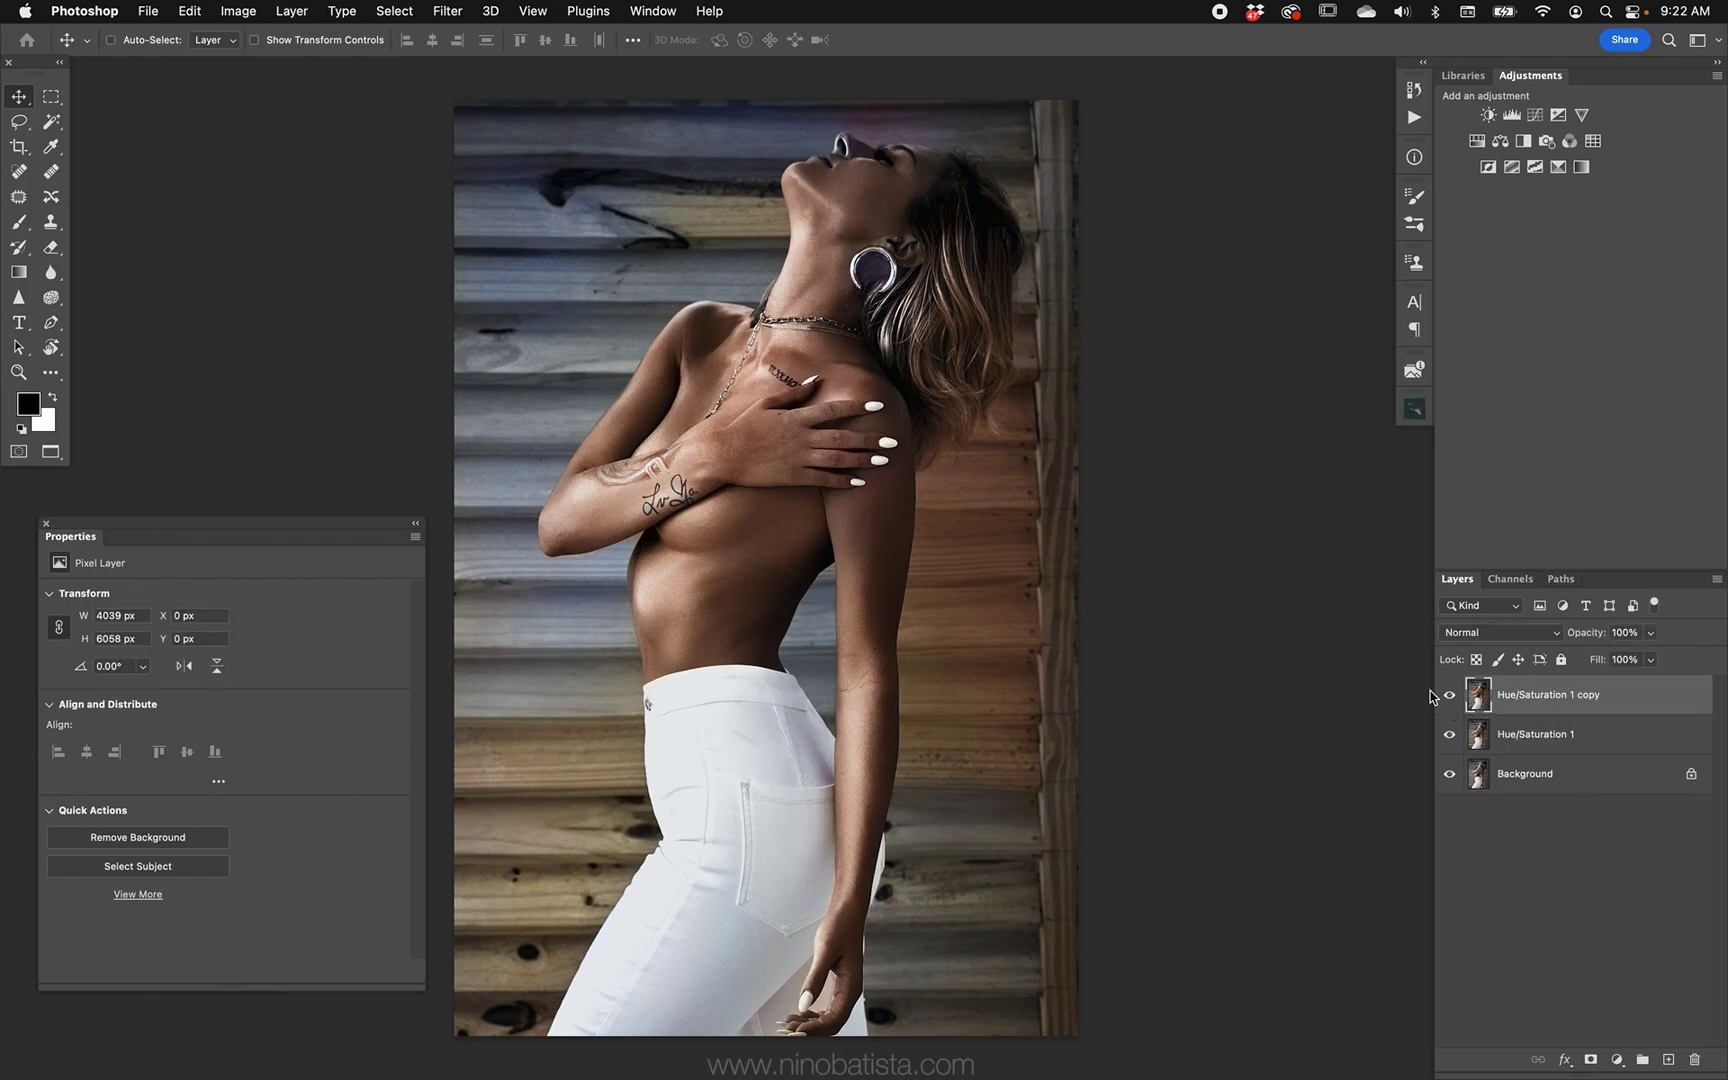
# Step: Fill the copy with 50% gray in Luminosity, hide it, and Select Subject on Hue/Saturation 1
pyautogui.click(189, 11)
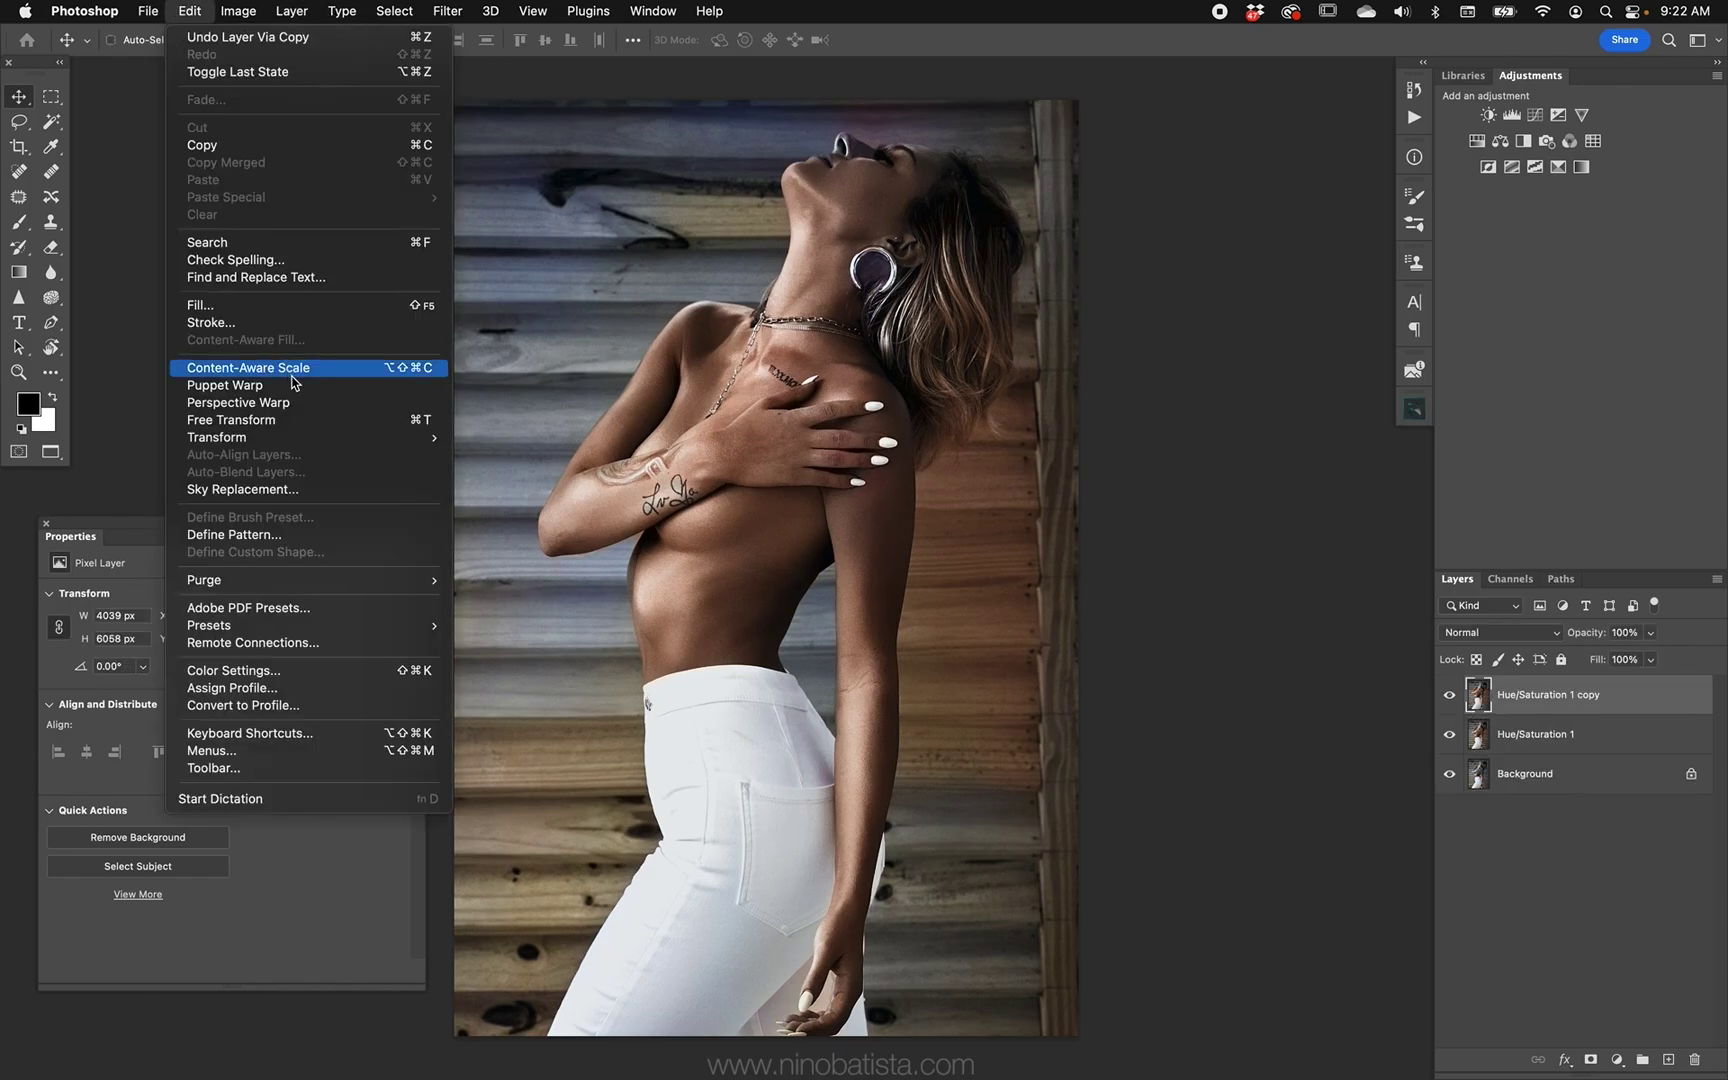
pyautogui.click(220, 301)
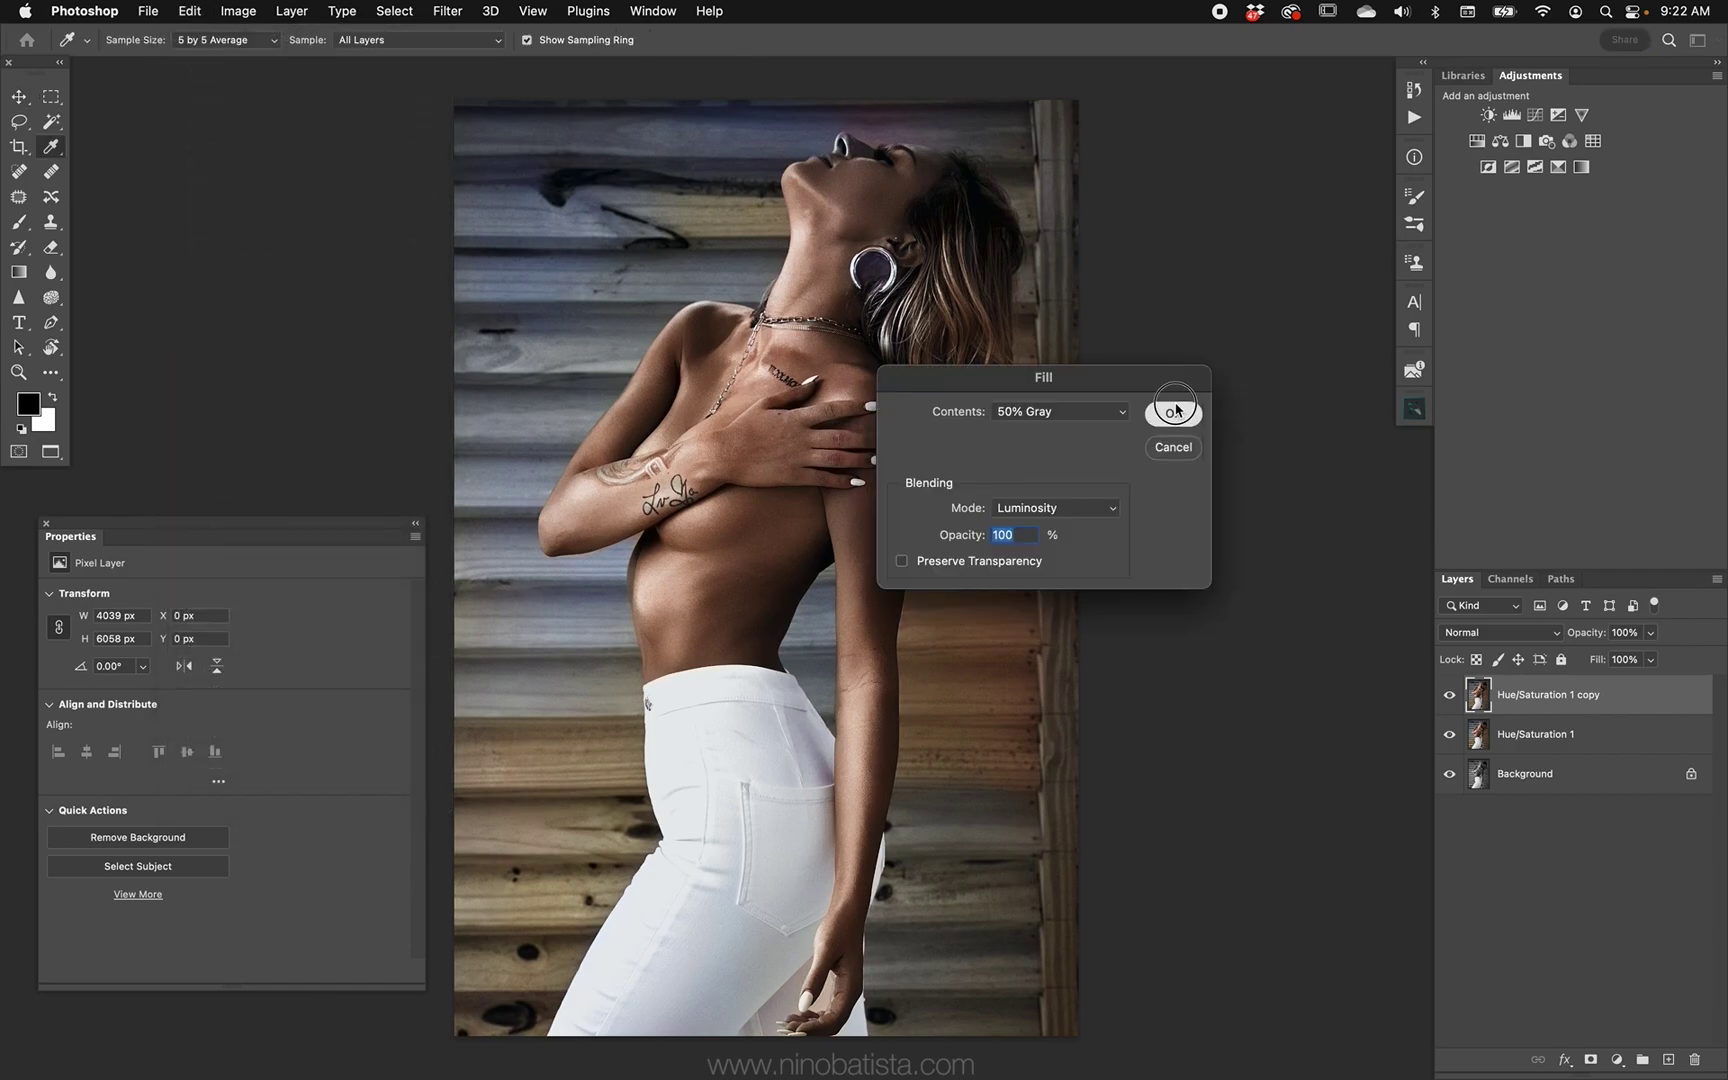
pyautogui.click(1174, 411)
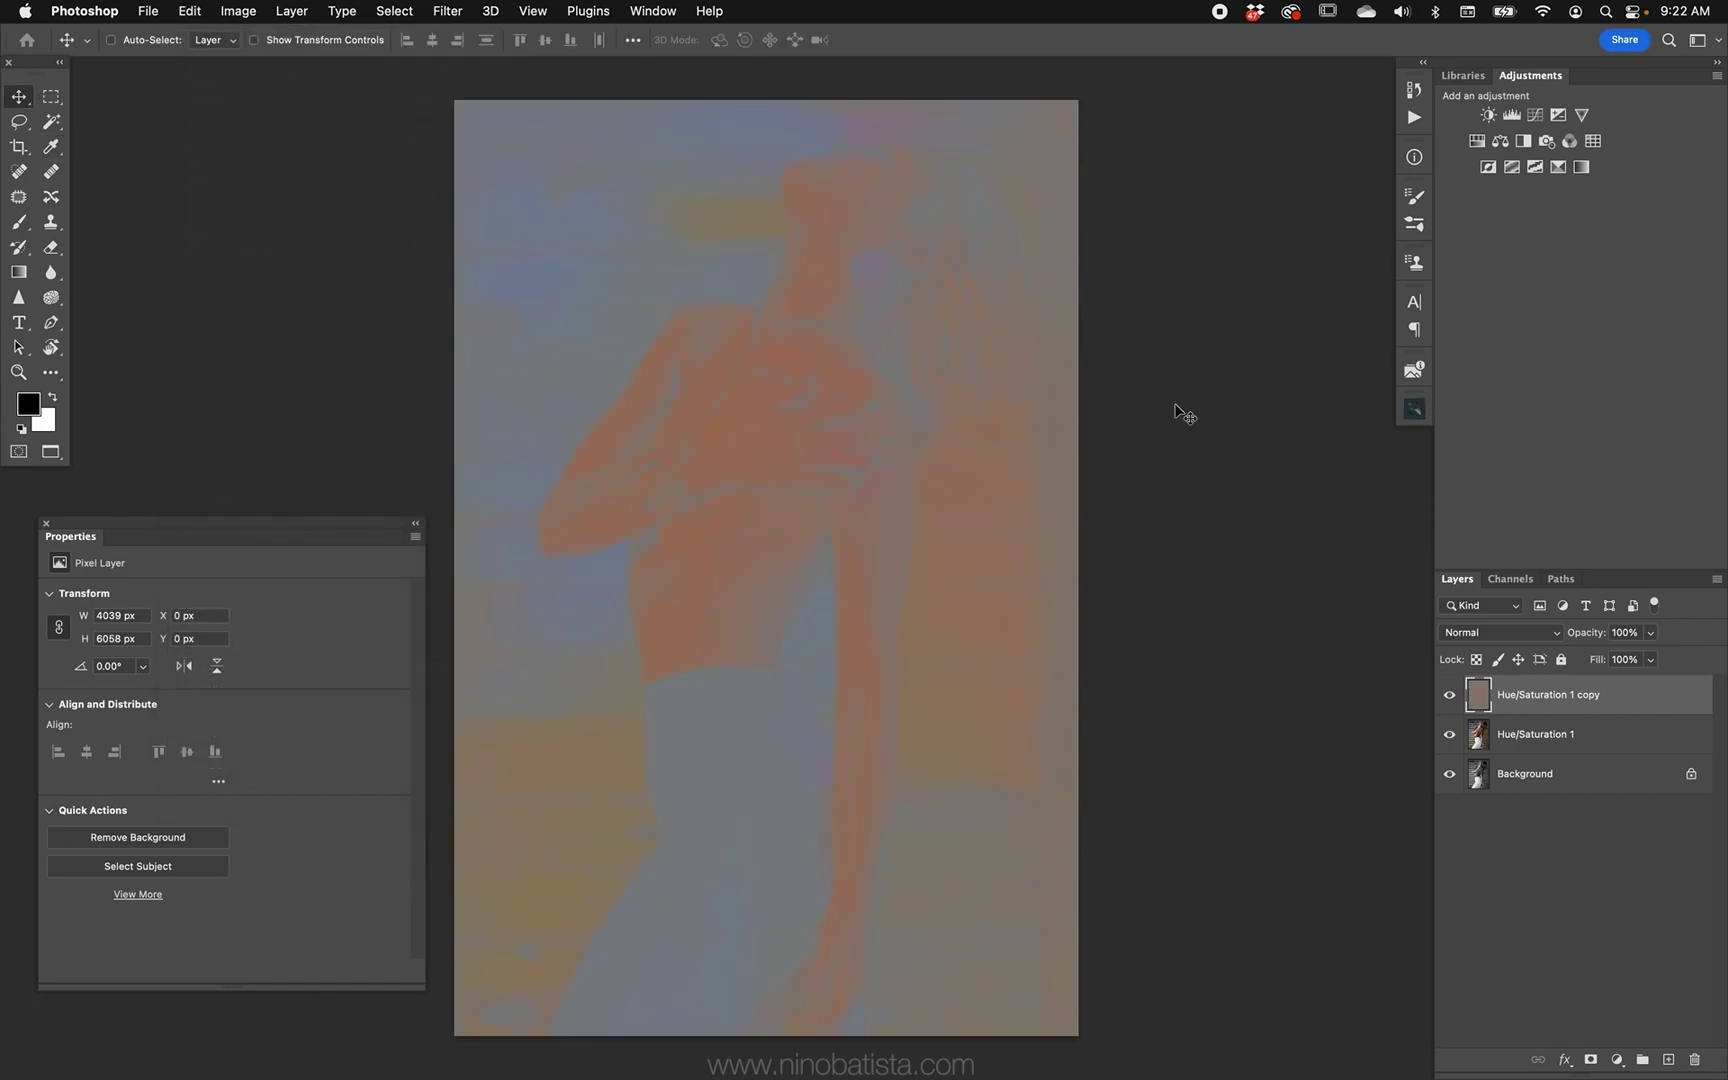
pyautogui.click(1498, 740)
pyautogui.click(1449, 694)
pyautogui.click(394, 11)
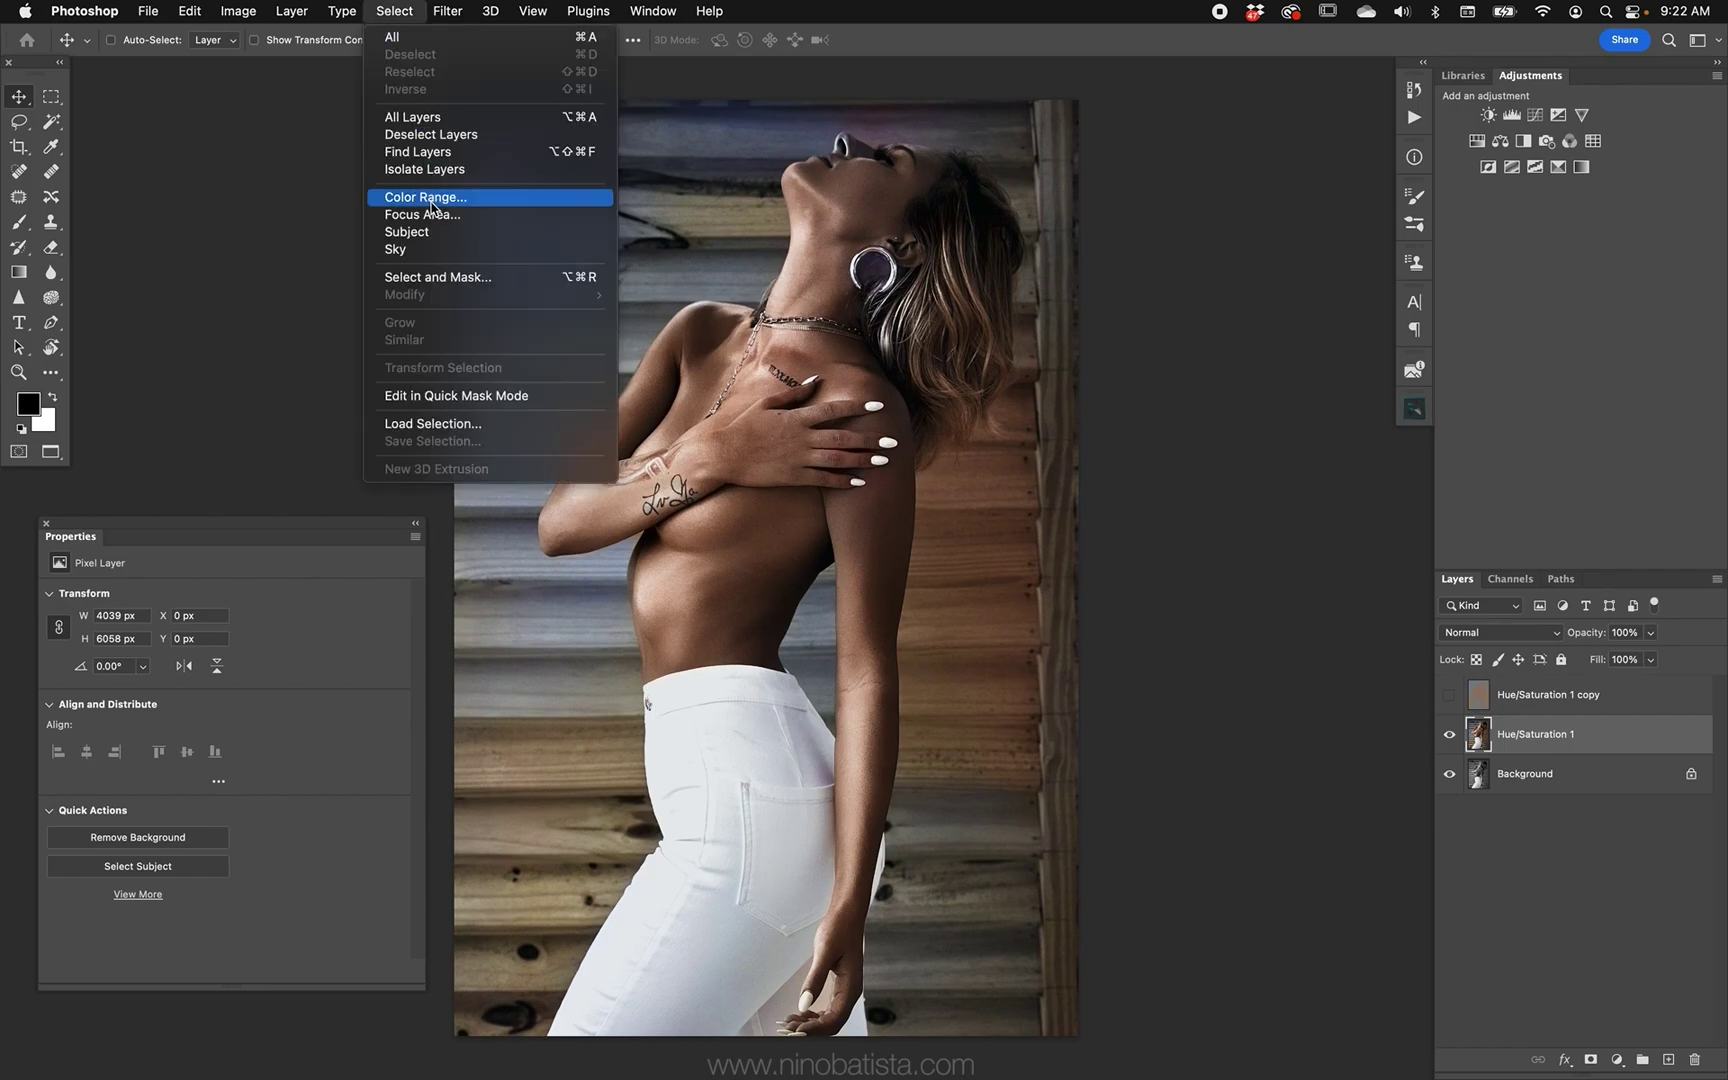
pyautogui.click(420, 231)
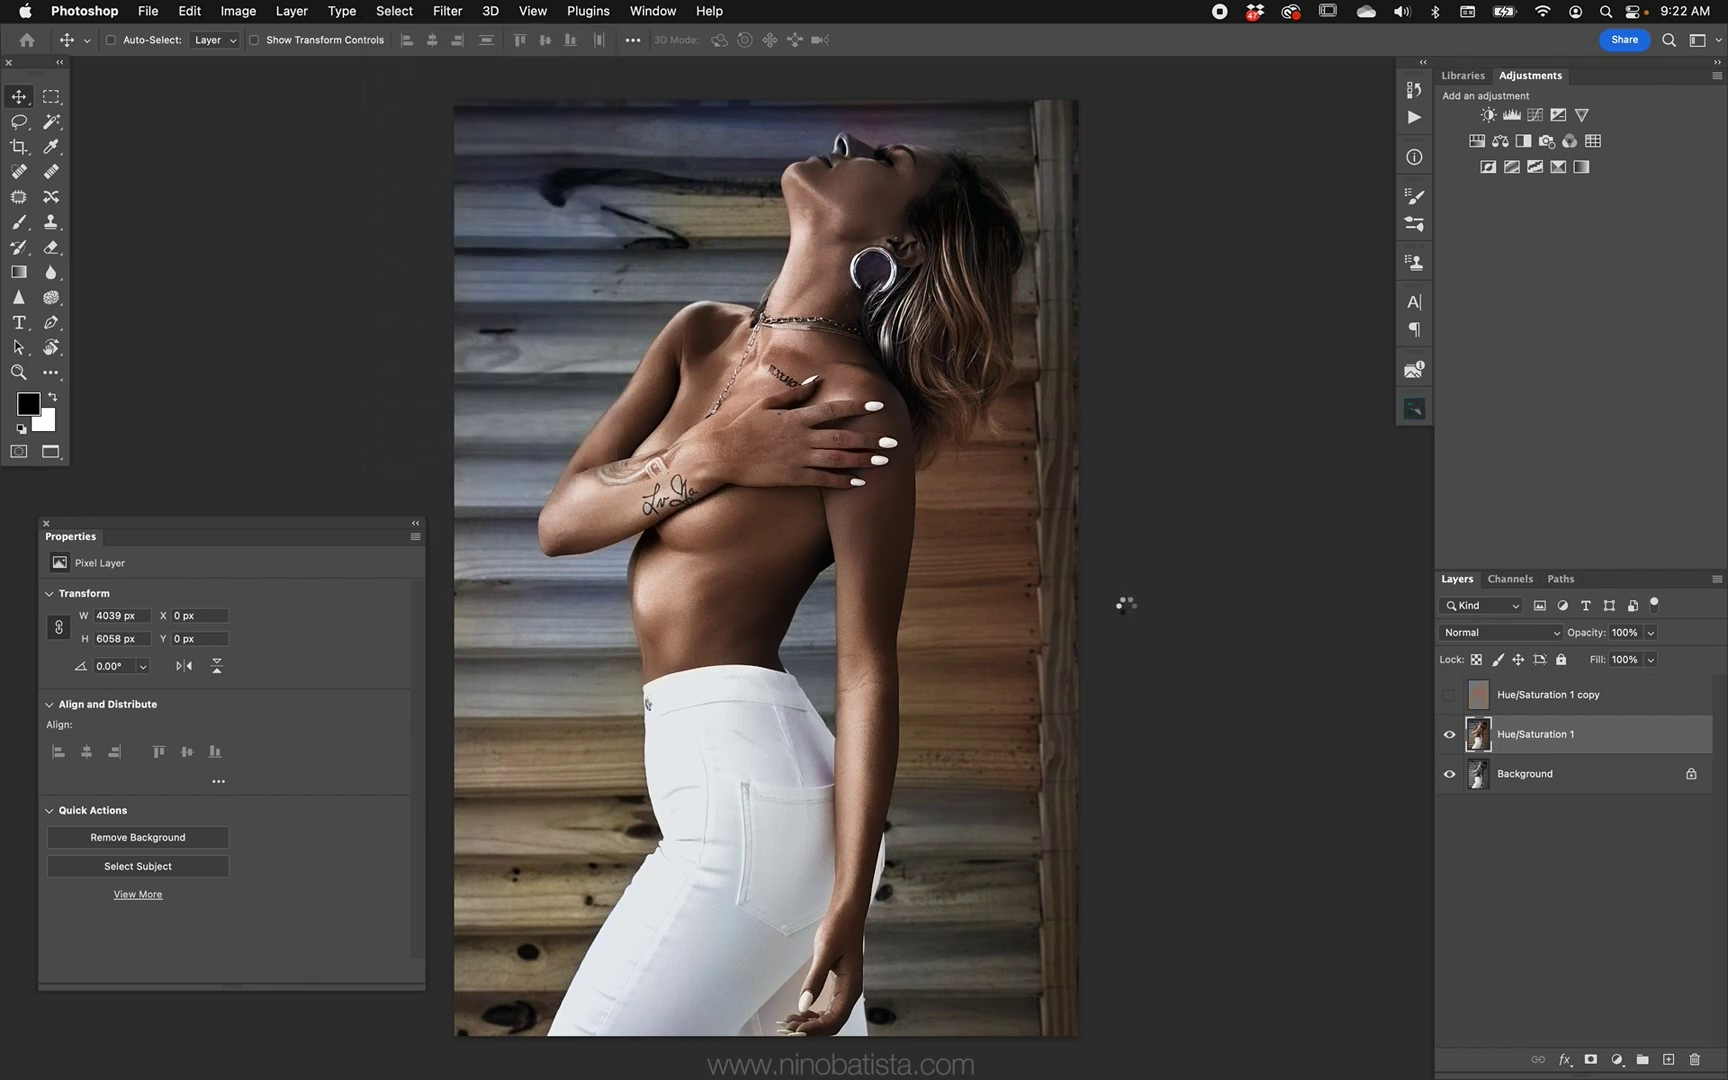
# Step: On the shown gray copy, select Skin Tones through Color Range at Fuzziness 40
pyautogui.click(1449, 694)
pyautogui.click(1545, 694)
pyautogui.click(400, 10)
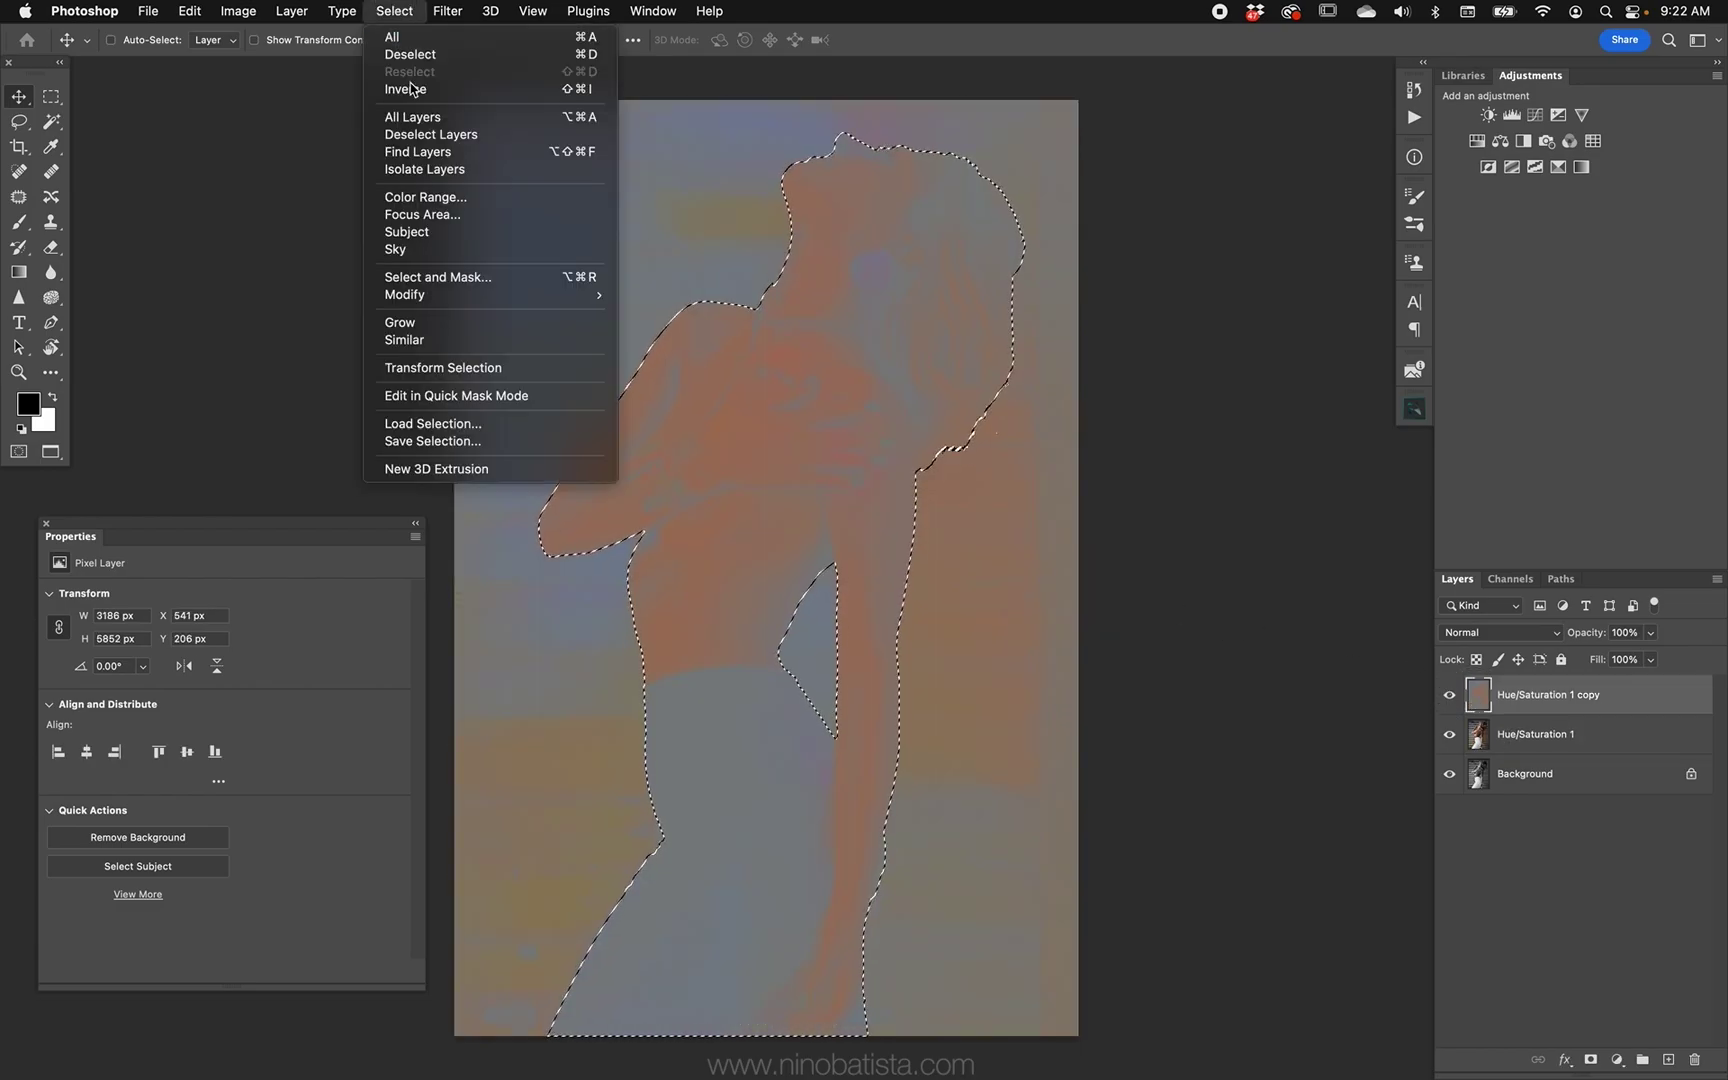
pyautogui.click(440, 190)
pyautogui.hotkey('shift', 'Down')
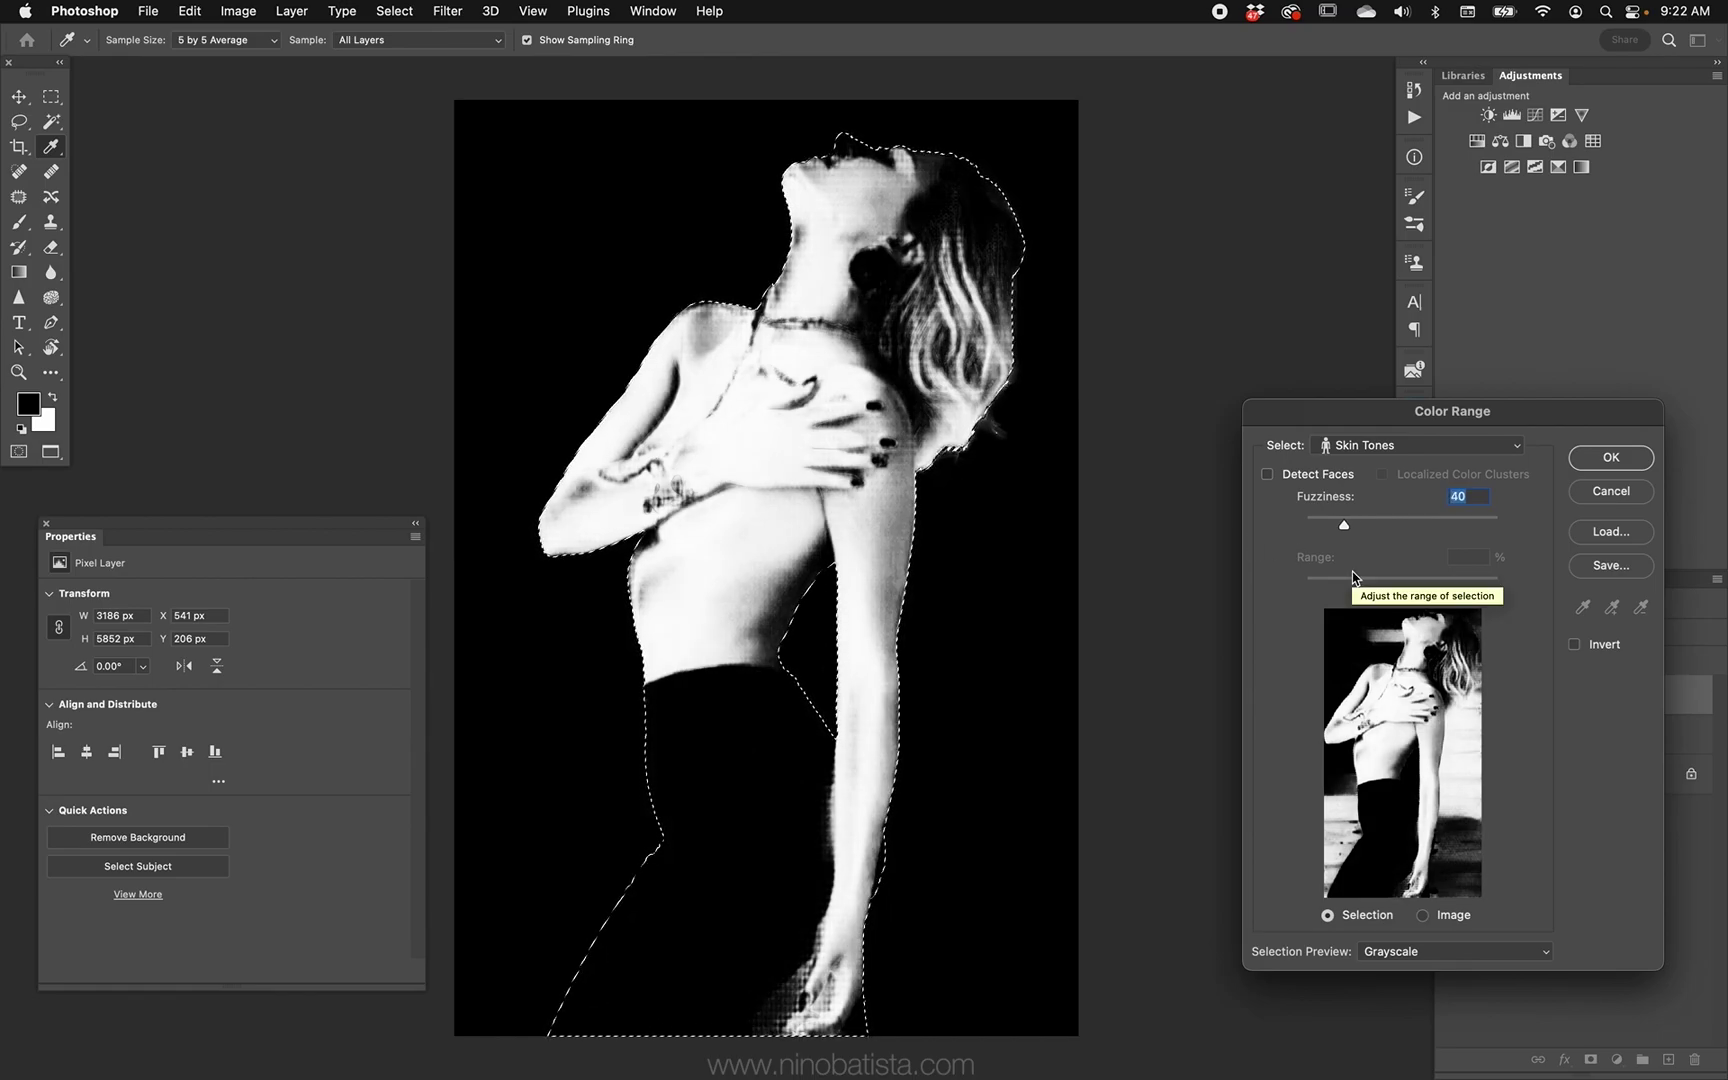
pyautogui.press('Return')
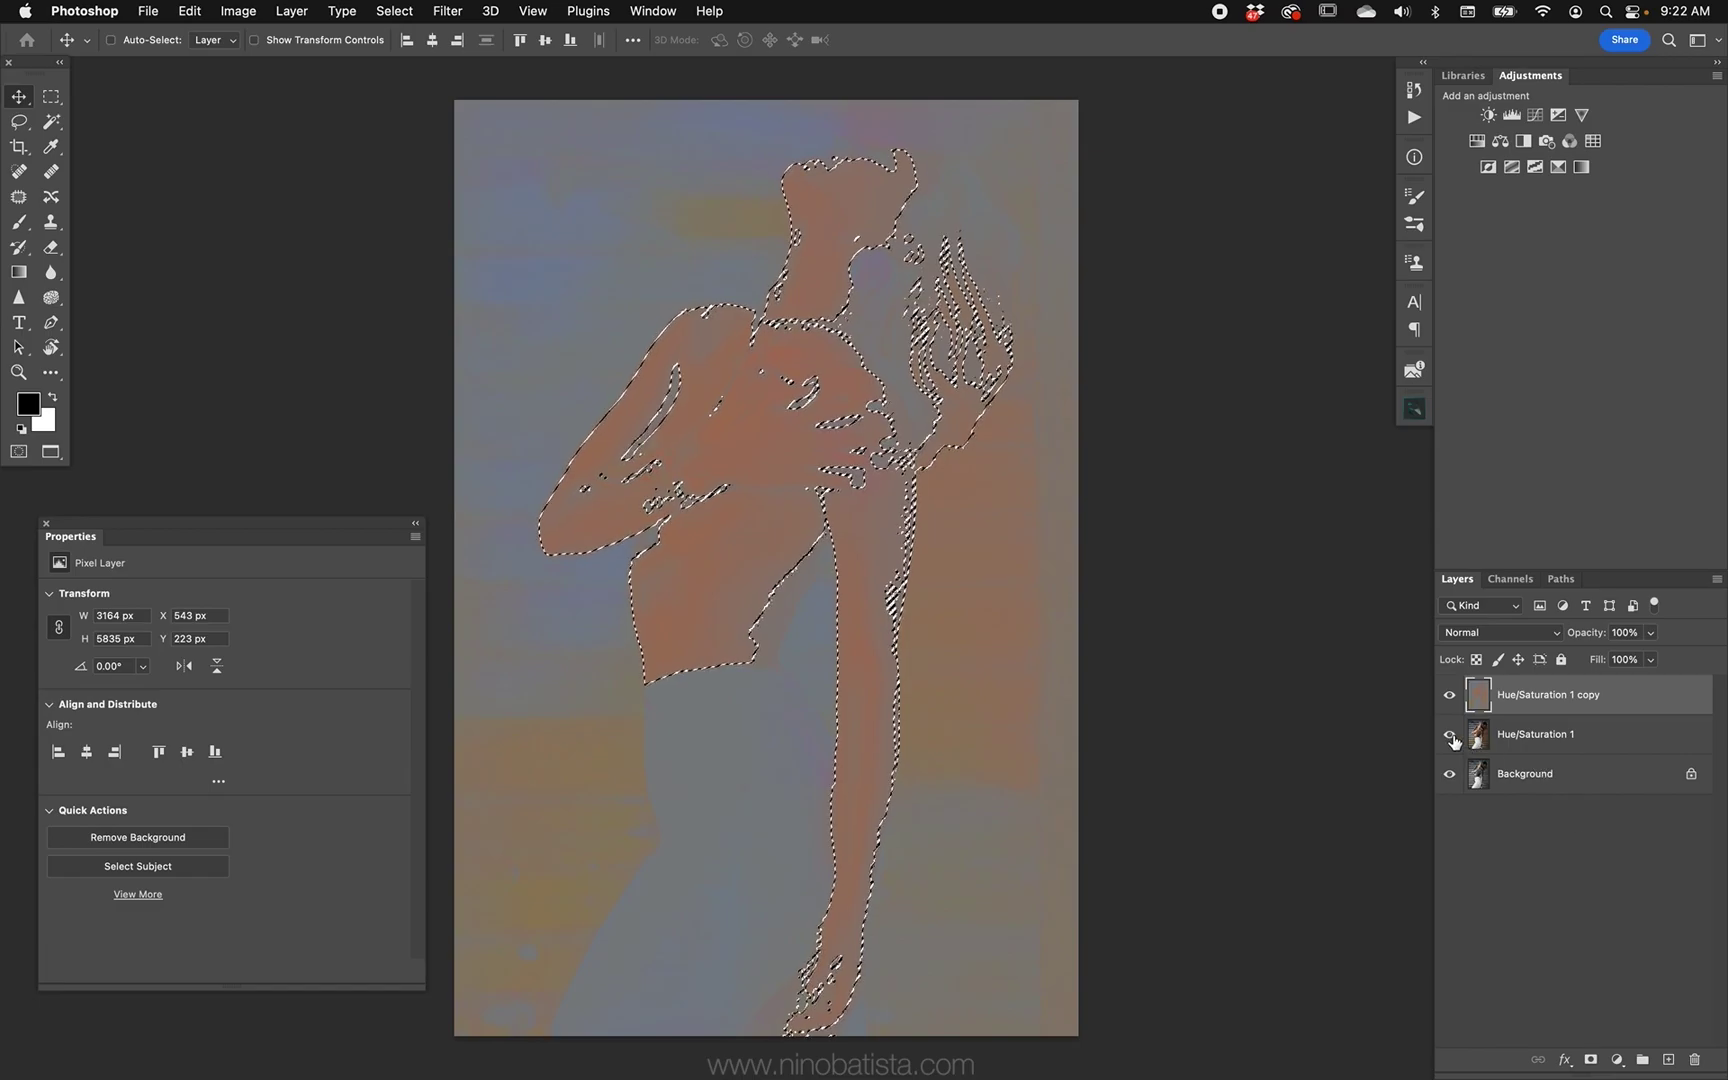
# Step: Add a skin-masked Brightness/Contrast layer above the Background with Contrast 51
pyautogui.click(1450, 700)
pyautogui.click(1530, 773)
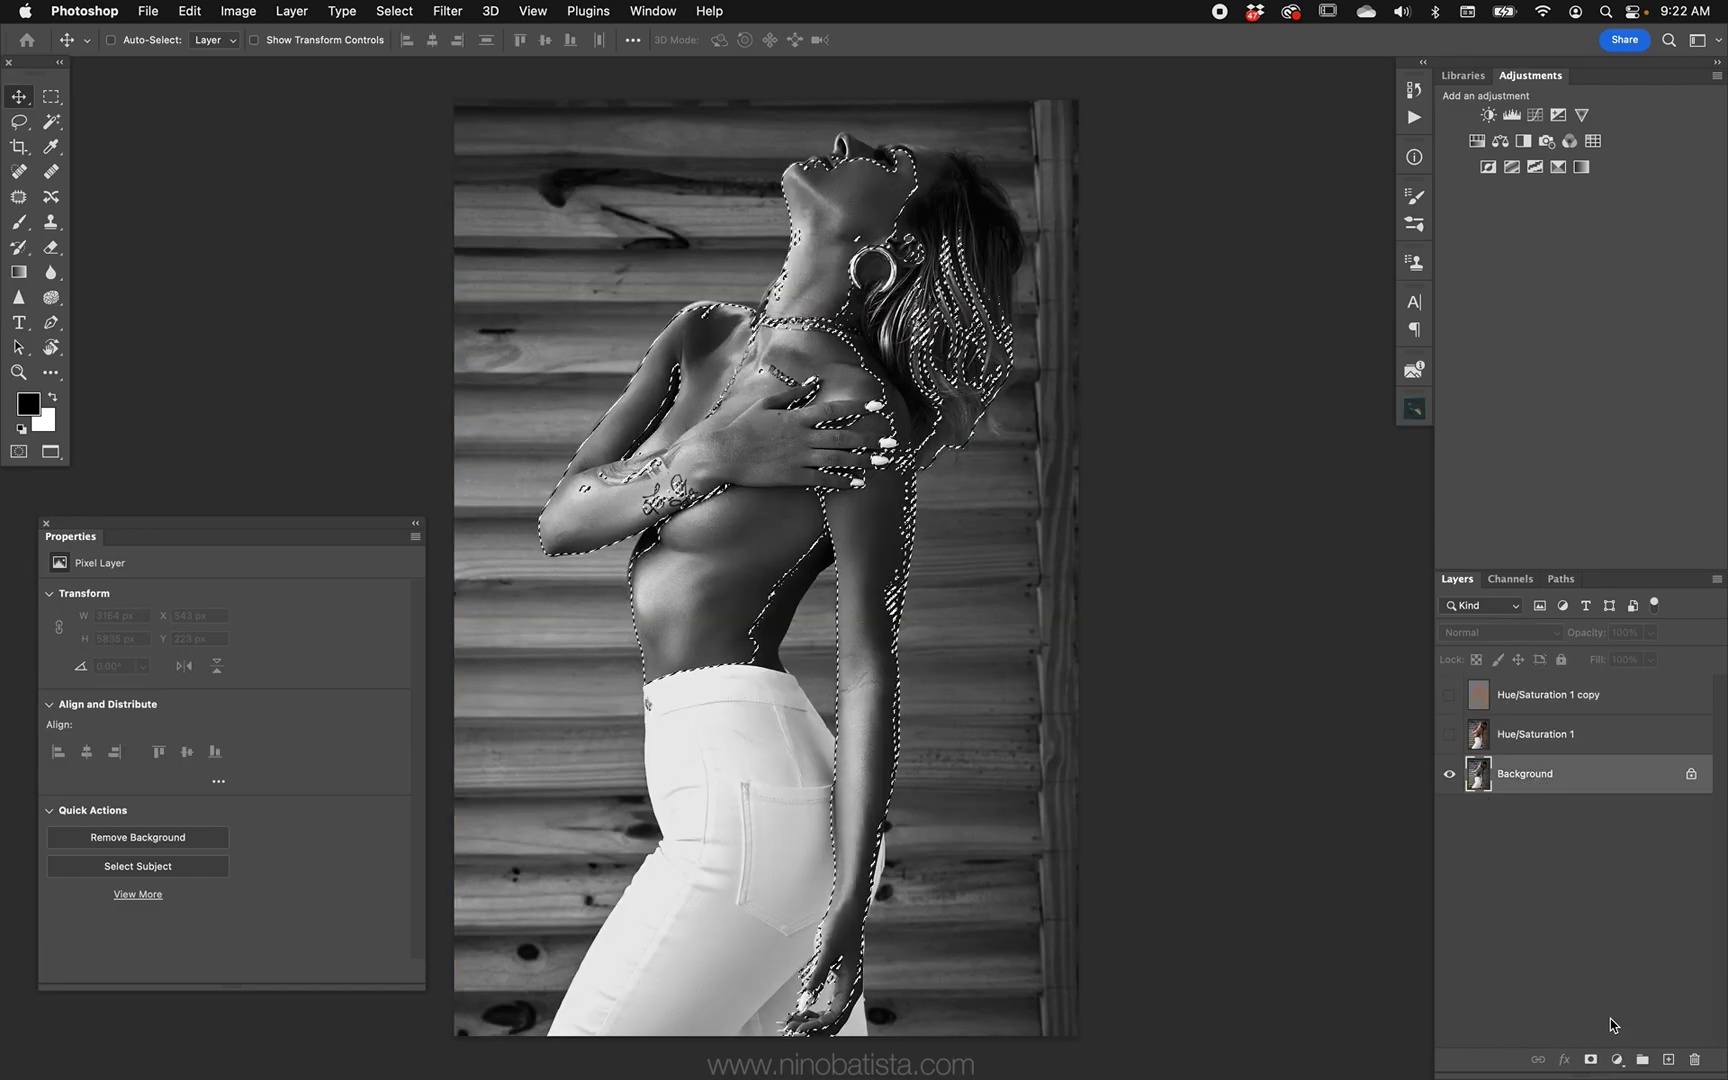
pyautogui.click(1618, 1058)
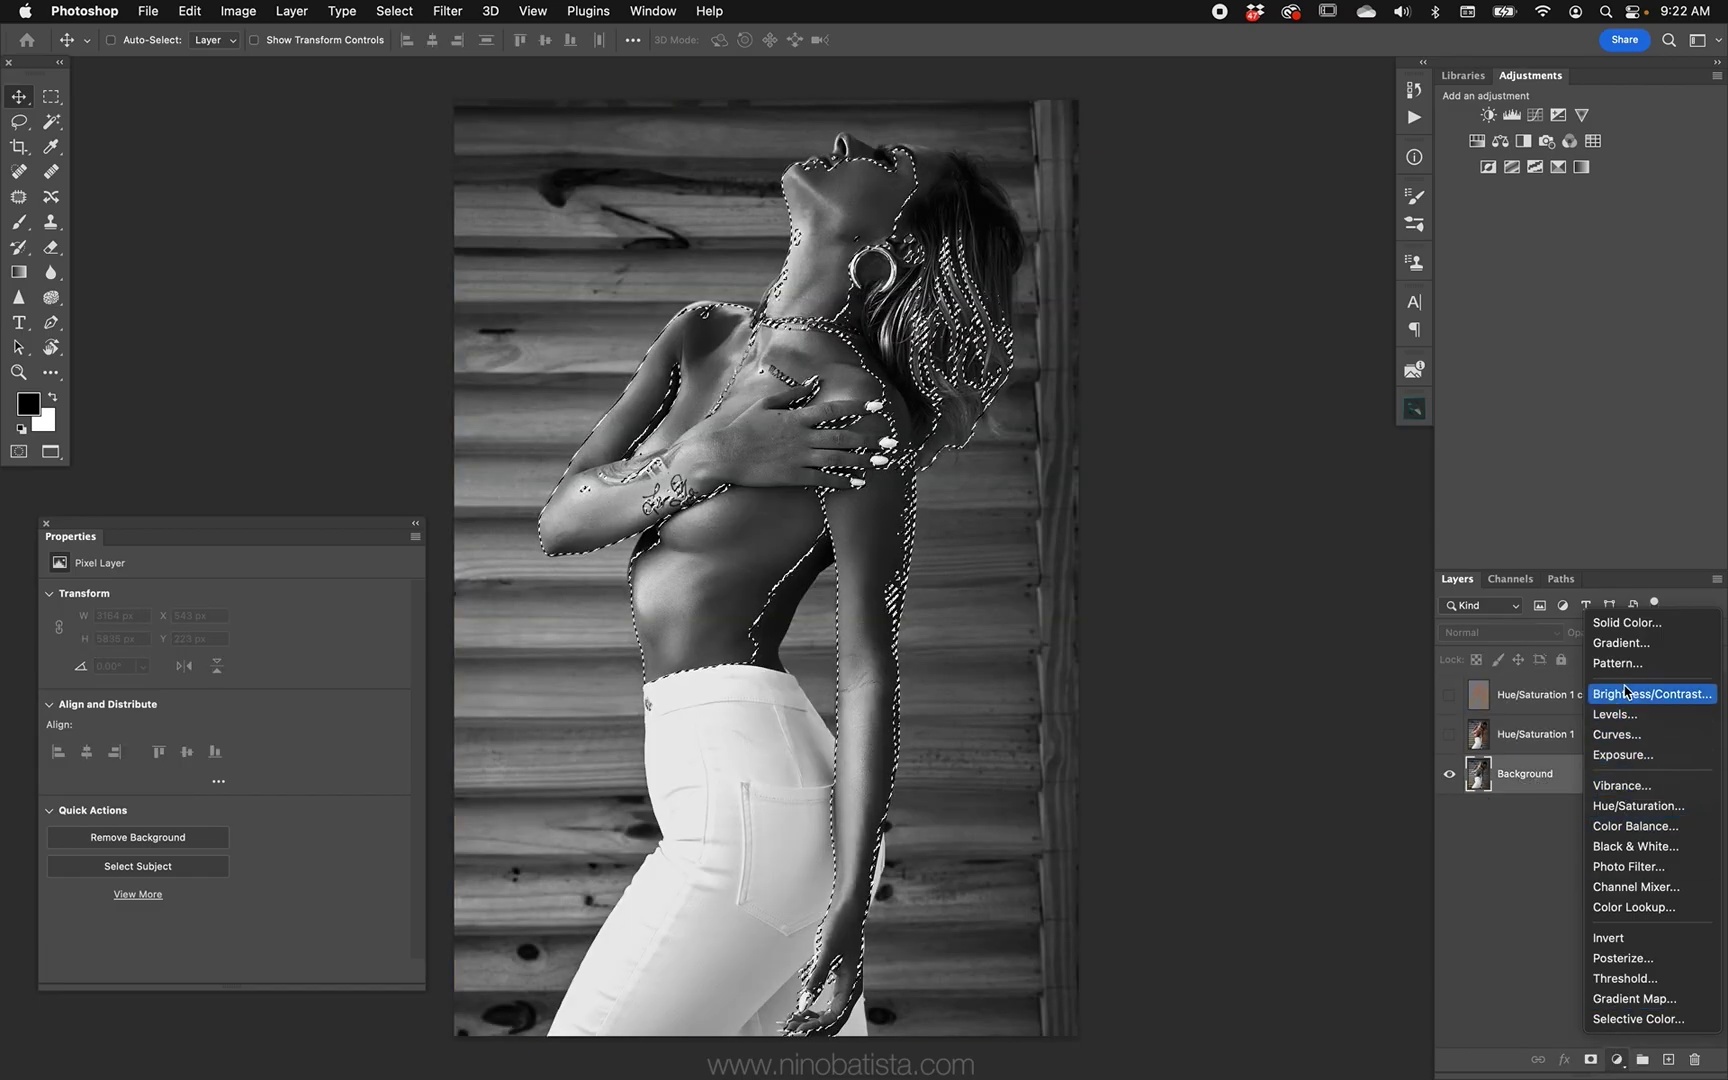
pyautogui.click(958, 595)
pyautogui.press('super+d')
pyautogui.click(310, 684)
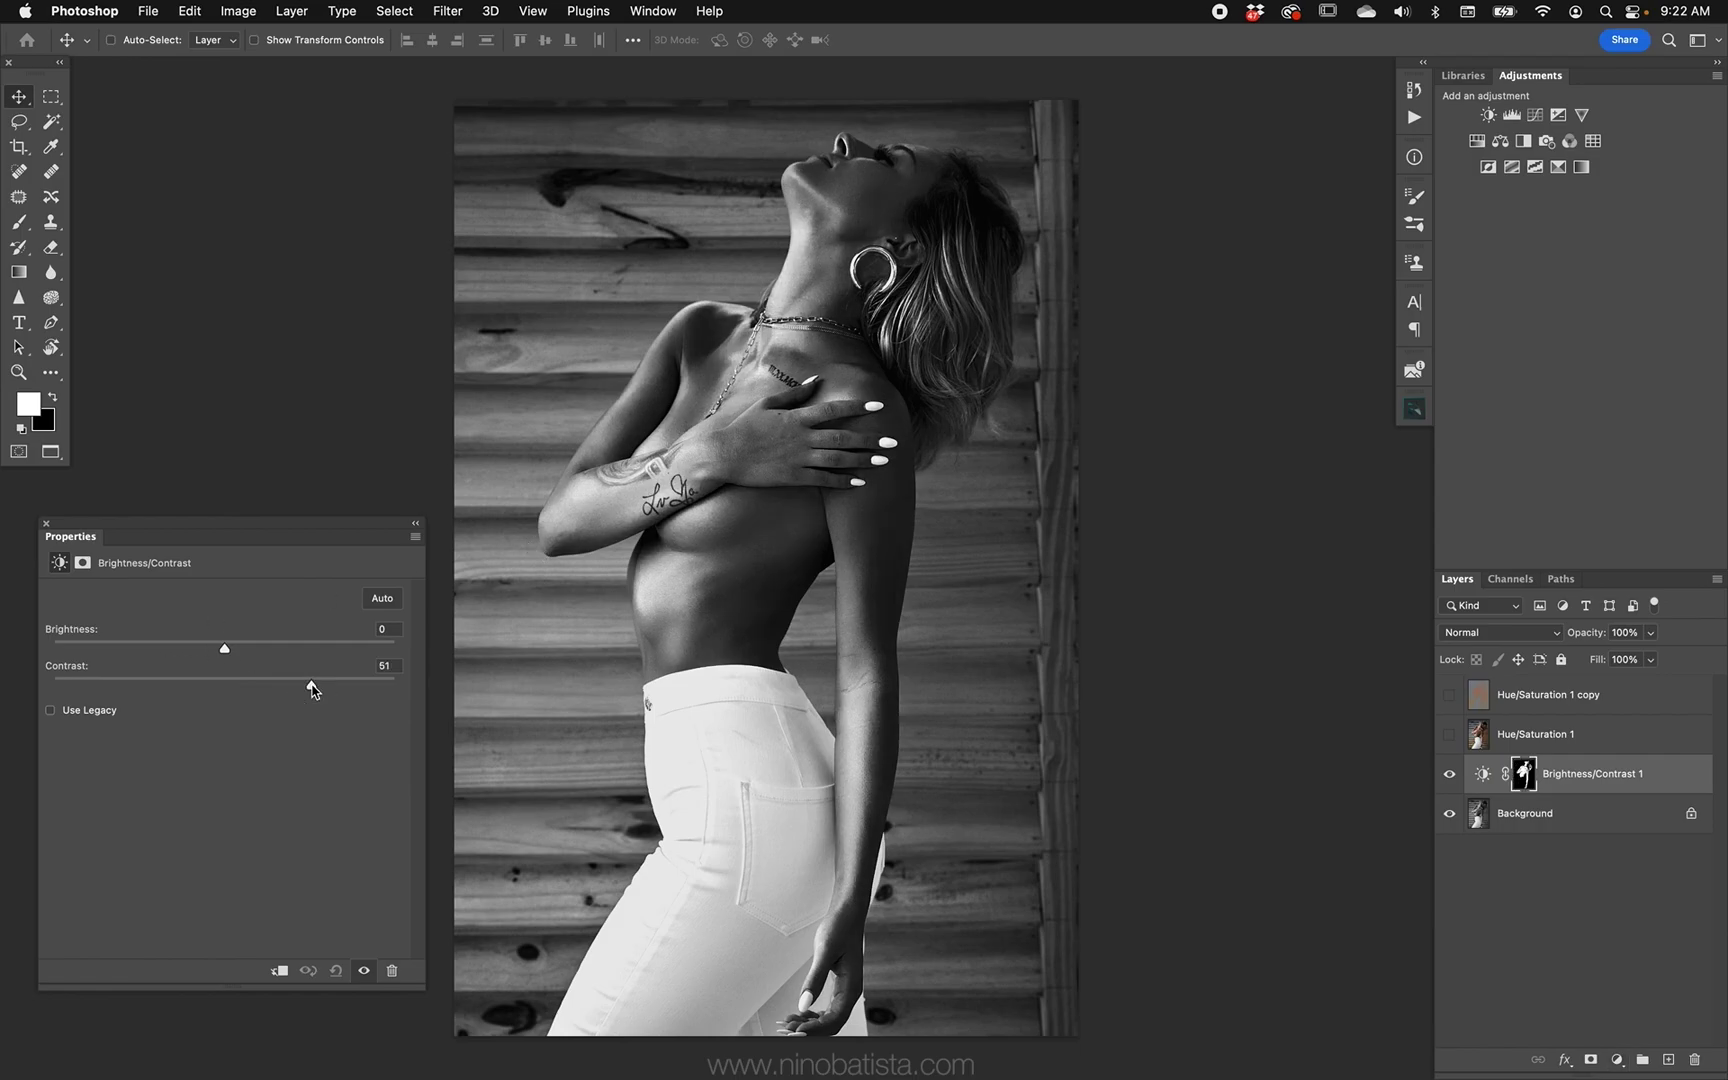
# Step: Paint the hair strands out of its mask with a small brush and set Brightness to -24
pyautogui.keyDown('alt'); pyautogui.click(1524, 778); pyautogui.keyUp('alt')
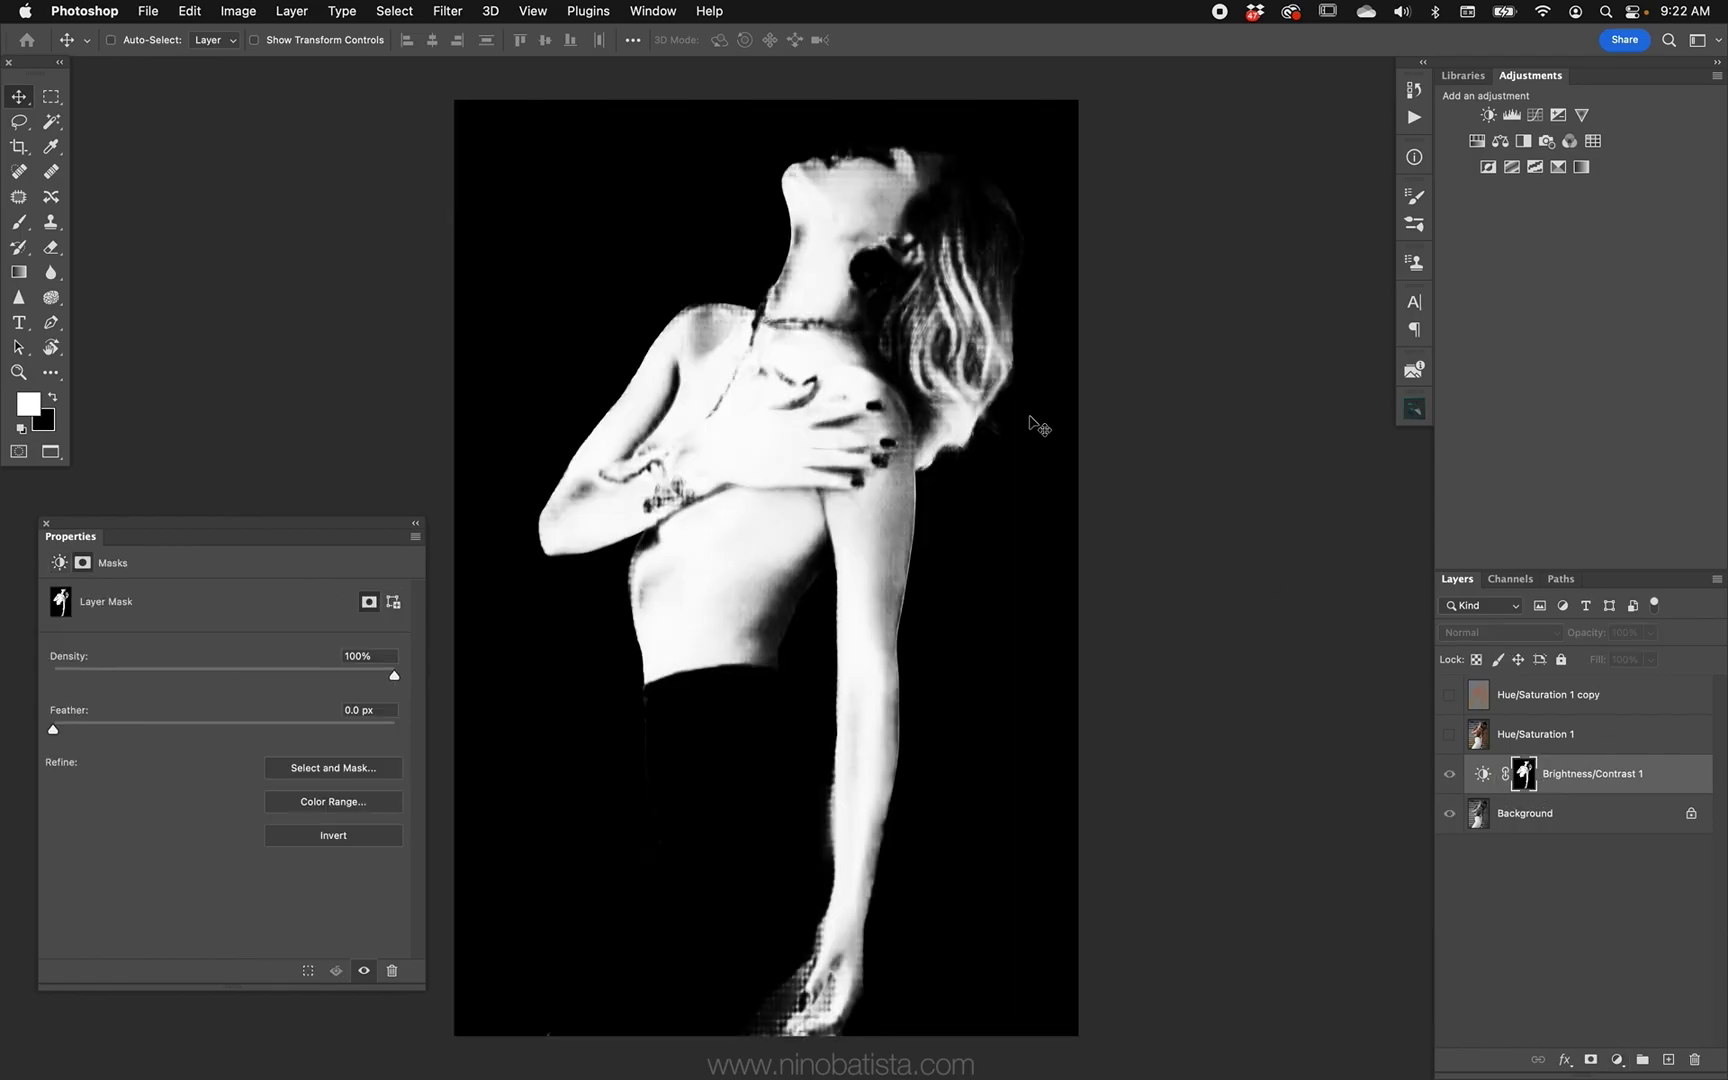
pyautogui.press('b')
pyautogui.moveTo(1026, 391); pyautogui.dragTo(1026, 390)
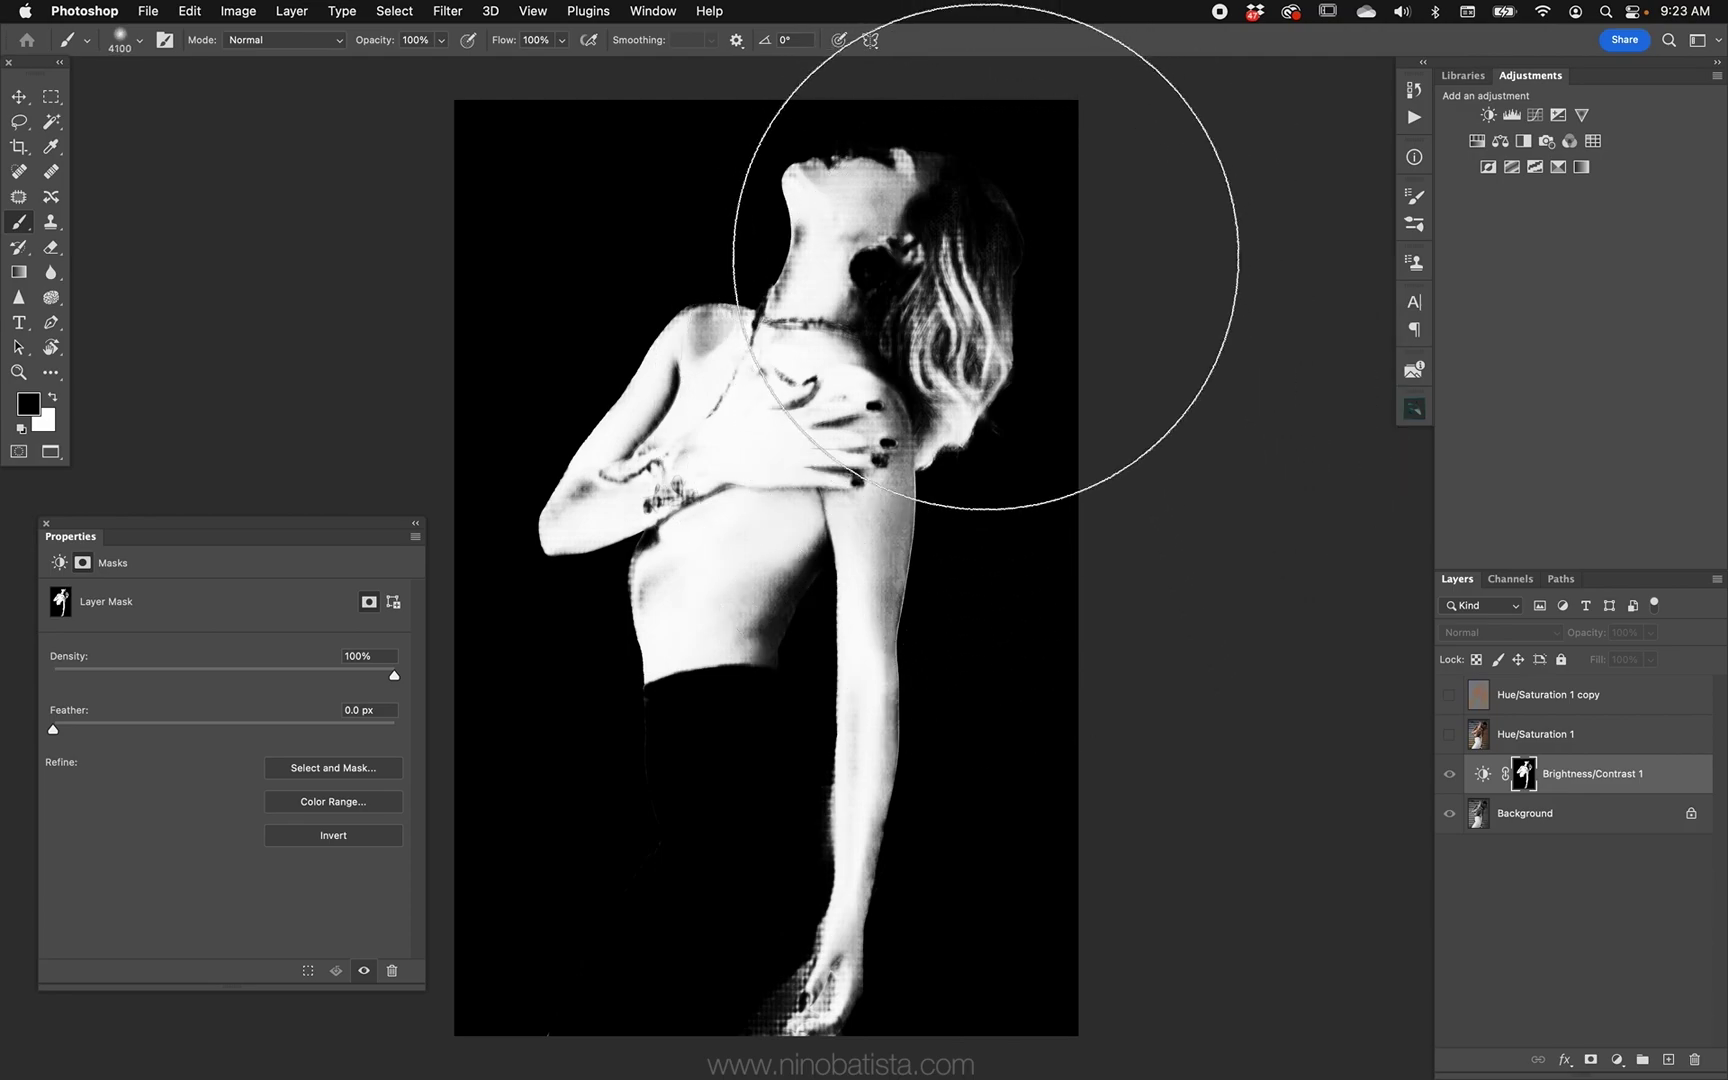
pyautogui.press('[')
pyautogui.press('[')
pyautogui.press('[')
pyautogui.press('[')
pyautogui.press('[')
pyautogui.press('[')
pyautogui.press('[')
pyautogui.press('[')
pyautogui.press('[')
pyautogui.press('[')
pyautogui.press('[')
pyautogui.press('[')
pyautogui.press('[')
pyautogui.press('[')
pyautogui.press('[')
pyautogui.press('[')
pyautogui.press('[')
pyautogui.press('[')
pyautogui.press('[')
pyautogui.press('[')
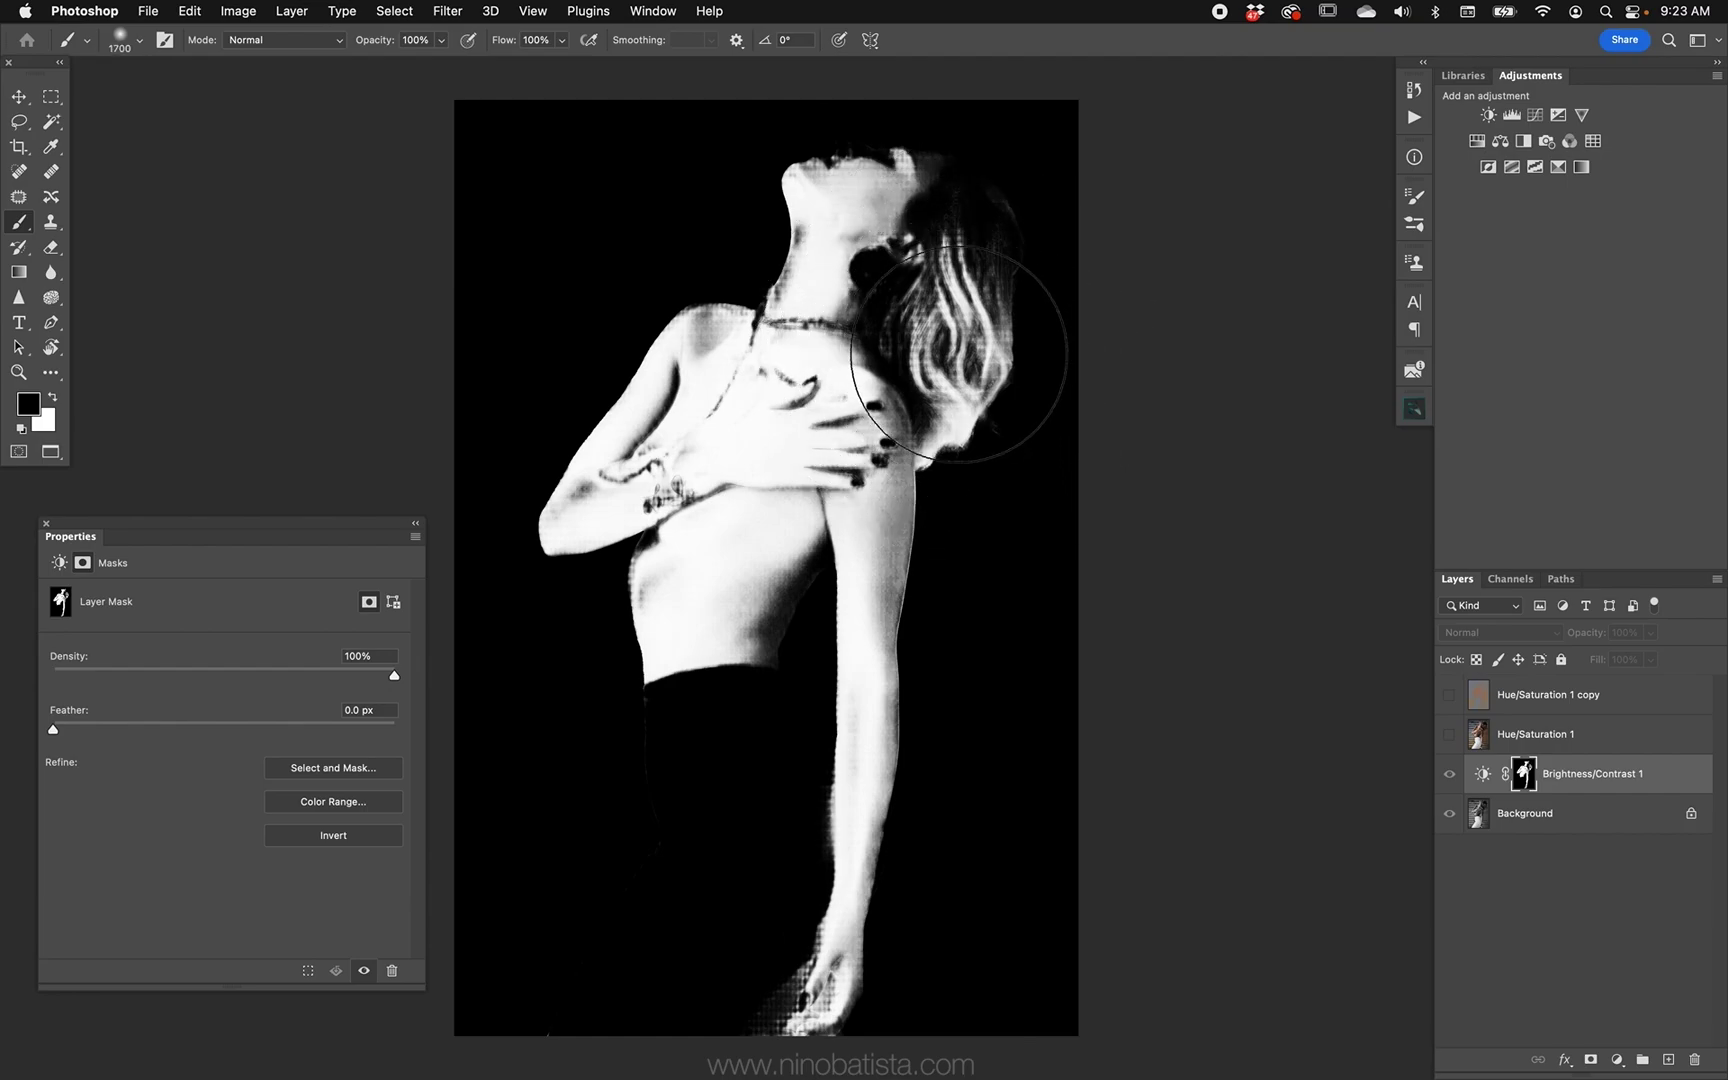
pyautogui.press('[')
pyautogui.press('[')
pyautogui.press('[')
pyautogui.press('[')
pyautogui.press('[')
pyautogui.press('[')
pyautogui.press('[')
pyautogui.press('[')
pyautogui.press('[')
pyautogui.press('[')
pyautogui.press('[')
pyautogui.press('[')
pyautogui.moveTo(975, 390)
pyautogui.mouseDown()
pyautogui.moveTo(941, 301)
pyautogui.moveTo(945, 243)
pyautogui.moveTo(1010, 357)
pyautogui.moveTo(937, 374)
pyautogui.moveTo(964, 475)
pyautogui.moveTo(995, 255)
pyautogui.mouseUp()
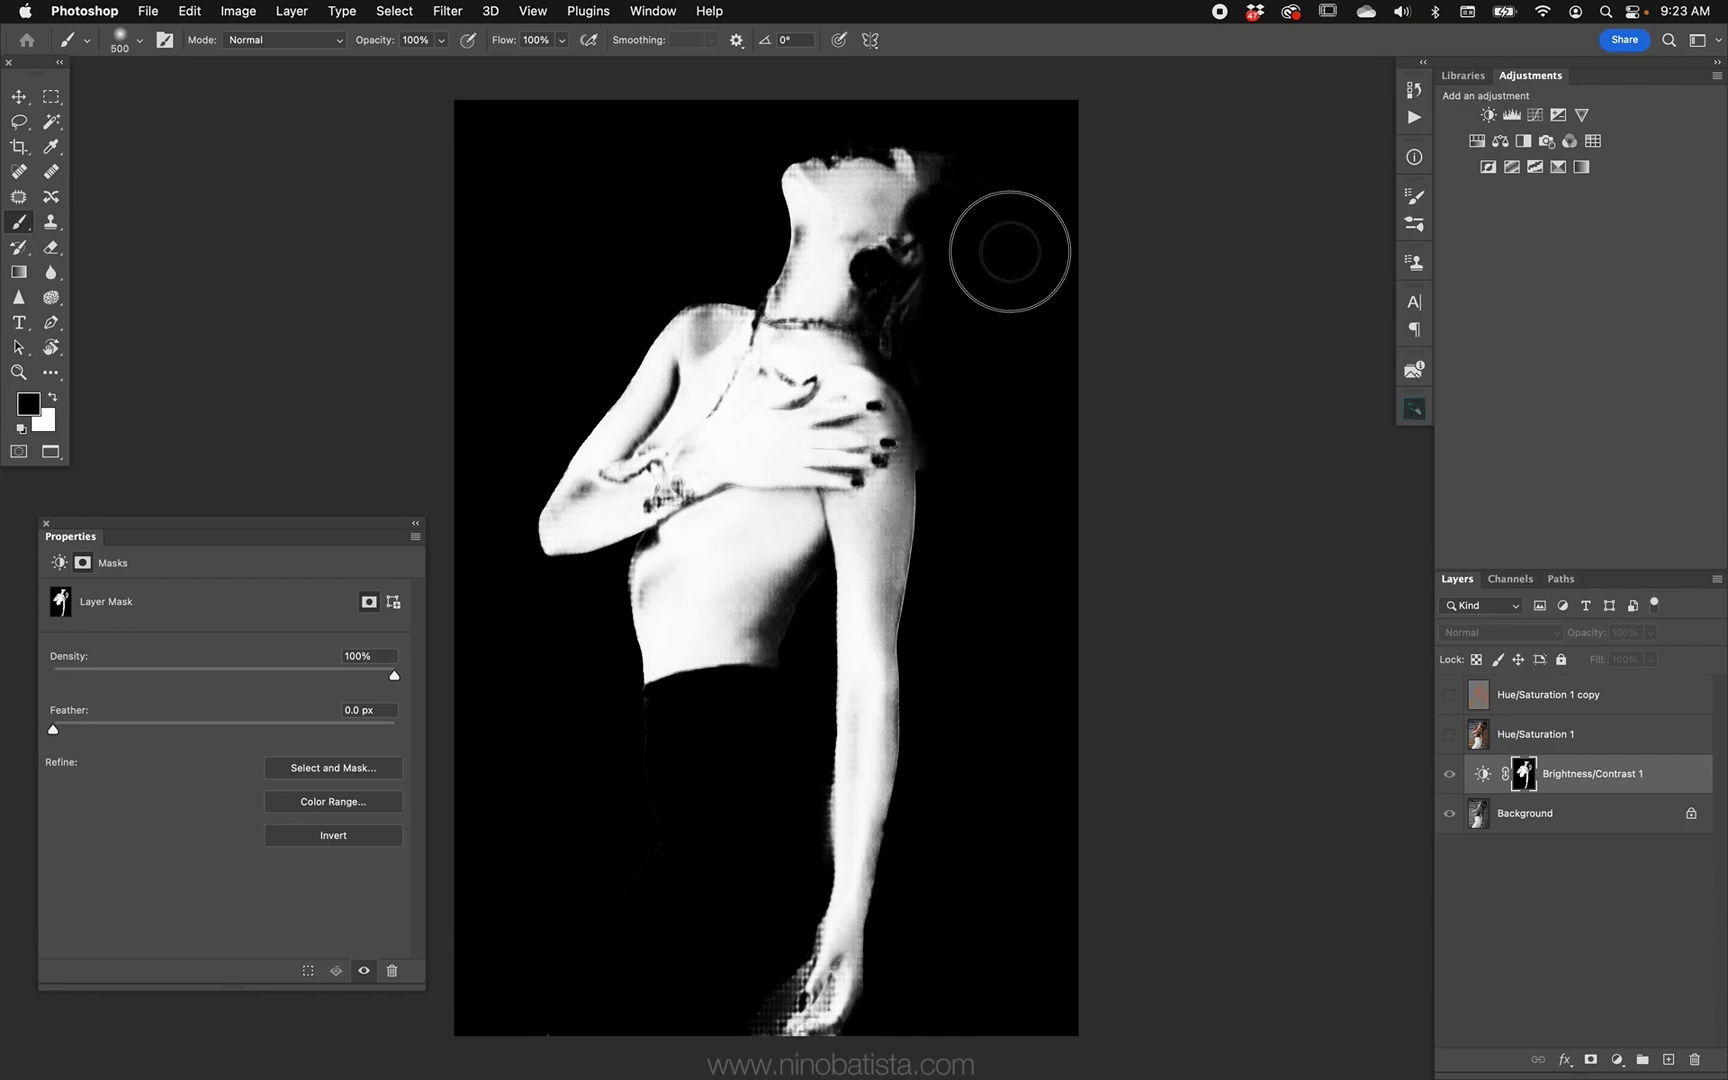
pyautogui.click(1483, 775)
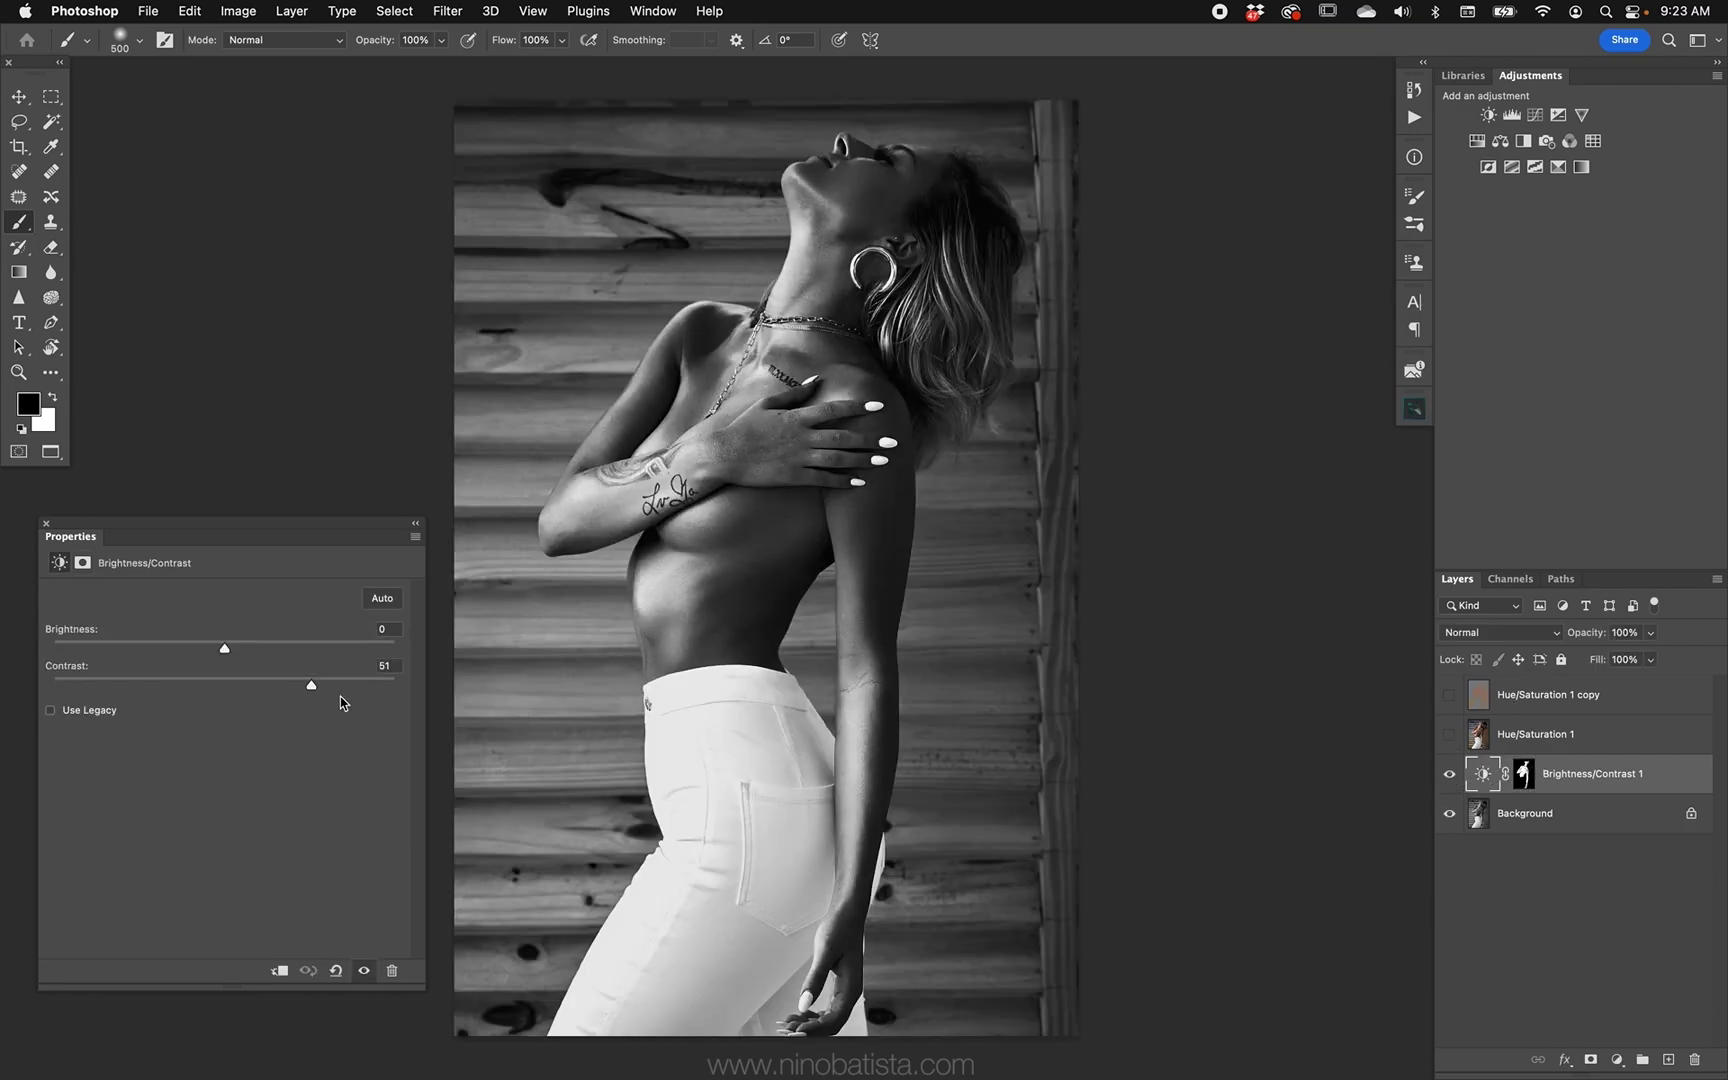
pyautogui.moveTo(222, 650)
pyautogui.mouseDown()
pyautogui.moveTo(247, 653)
pyautogui.moveTo(199, 651)
pyautogui.moveTo(250, 652)
pyautogui.mouseUp()
# Step: Select Hue/Saturation 1 copy, Hue/Saturation 1 and Brightness/Contrast 1, and delete them
pyautogui.click(1578, 696)
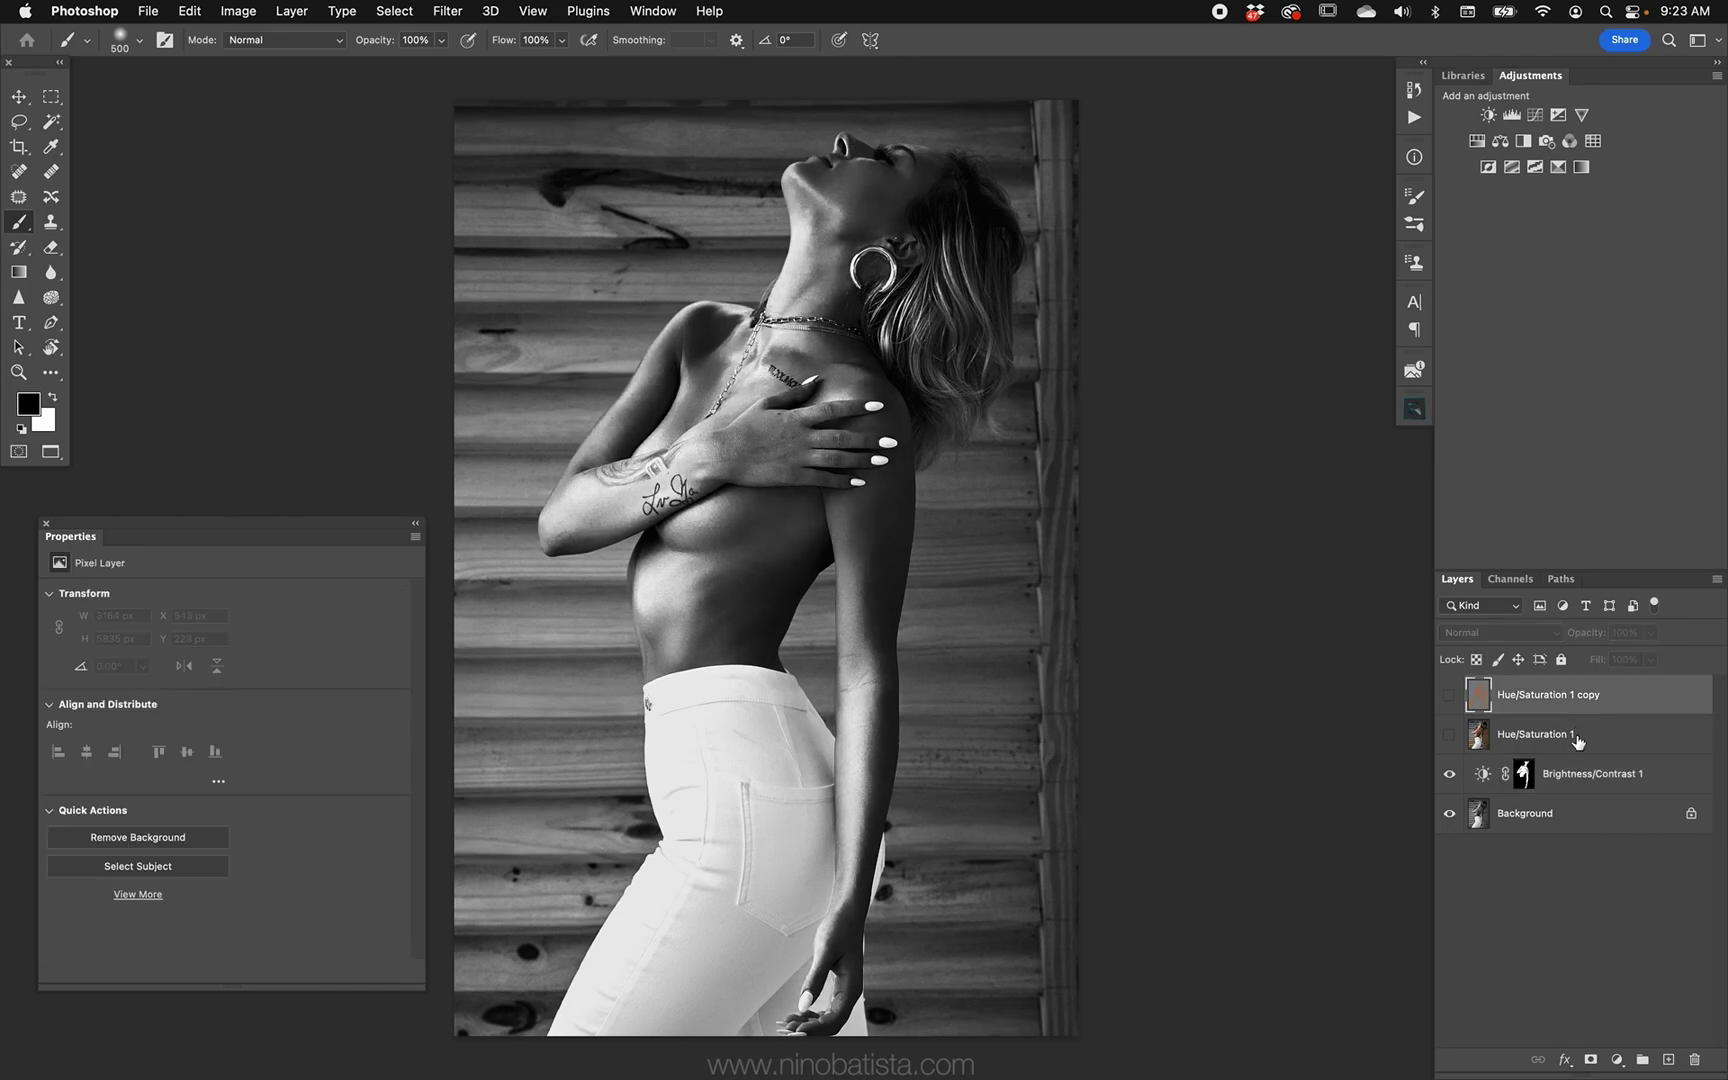
pyautogui.keyDown('shift'); pyautogui.click(1579, 807); pyautogui.keyUp('shift')
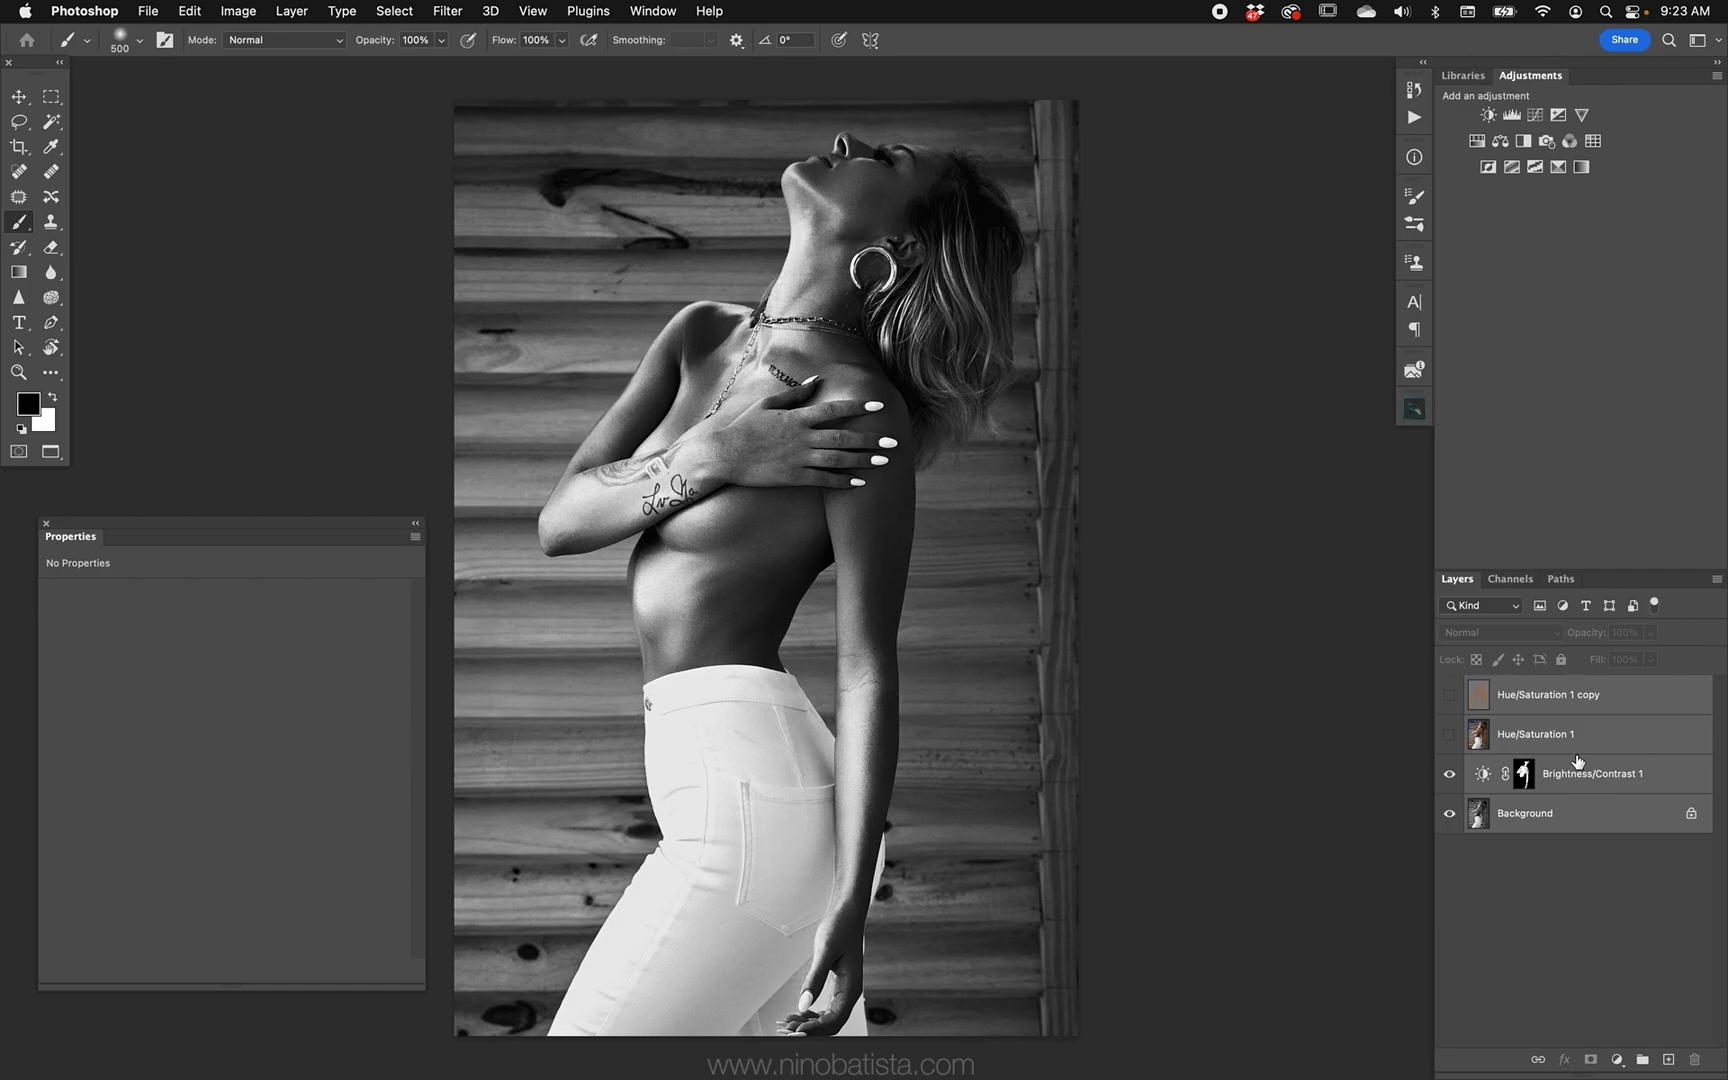
pyautogui.click(1579, 762)
pyautogui.click(1572, 780)
pyautogui.keyDown('shift'); pyautogui.click(1571, 712); pyautogui.keyUp('shift')
pyautogui.press('BackSpace')
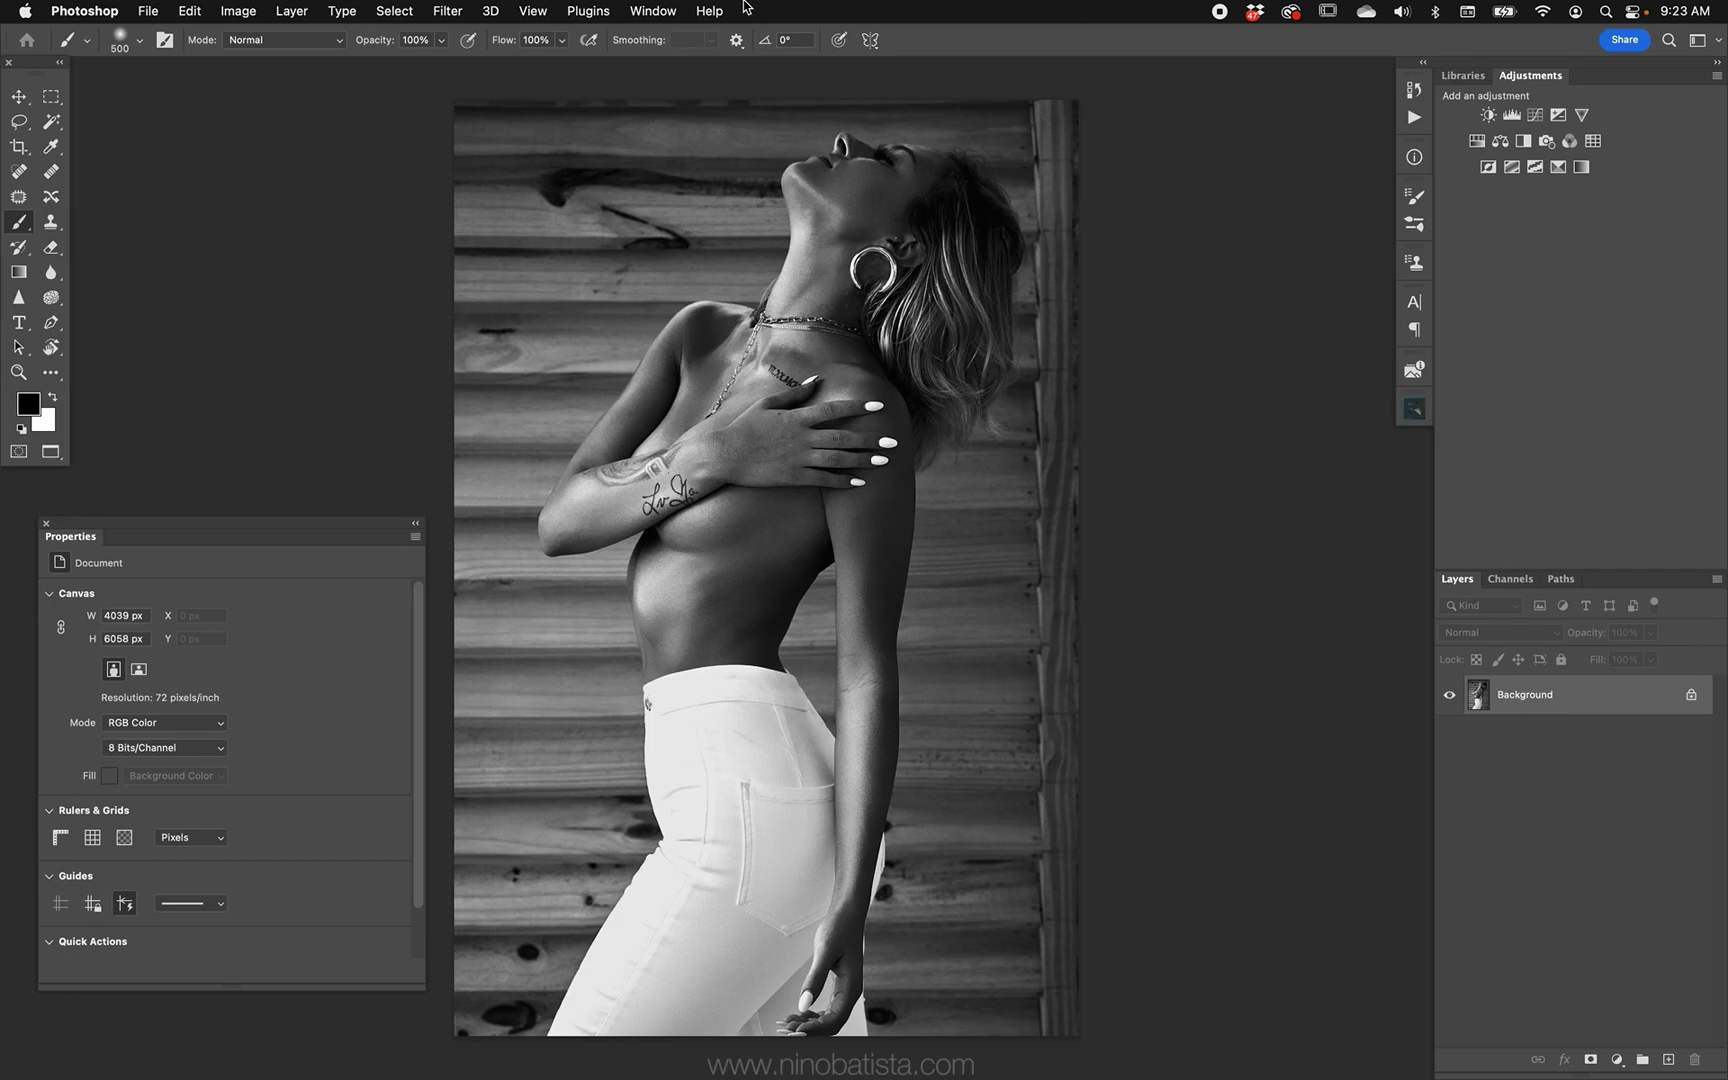
pyautogui.click(641, 12)
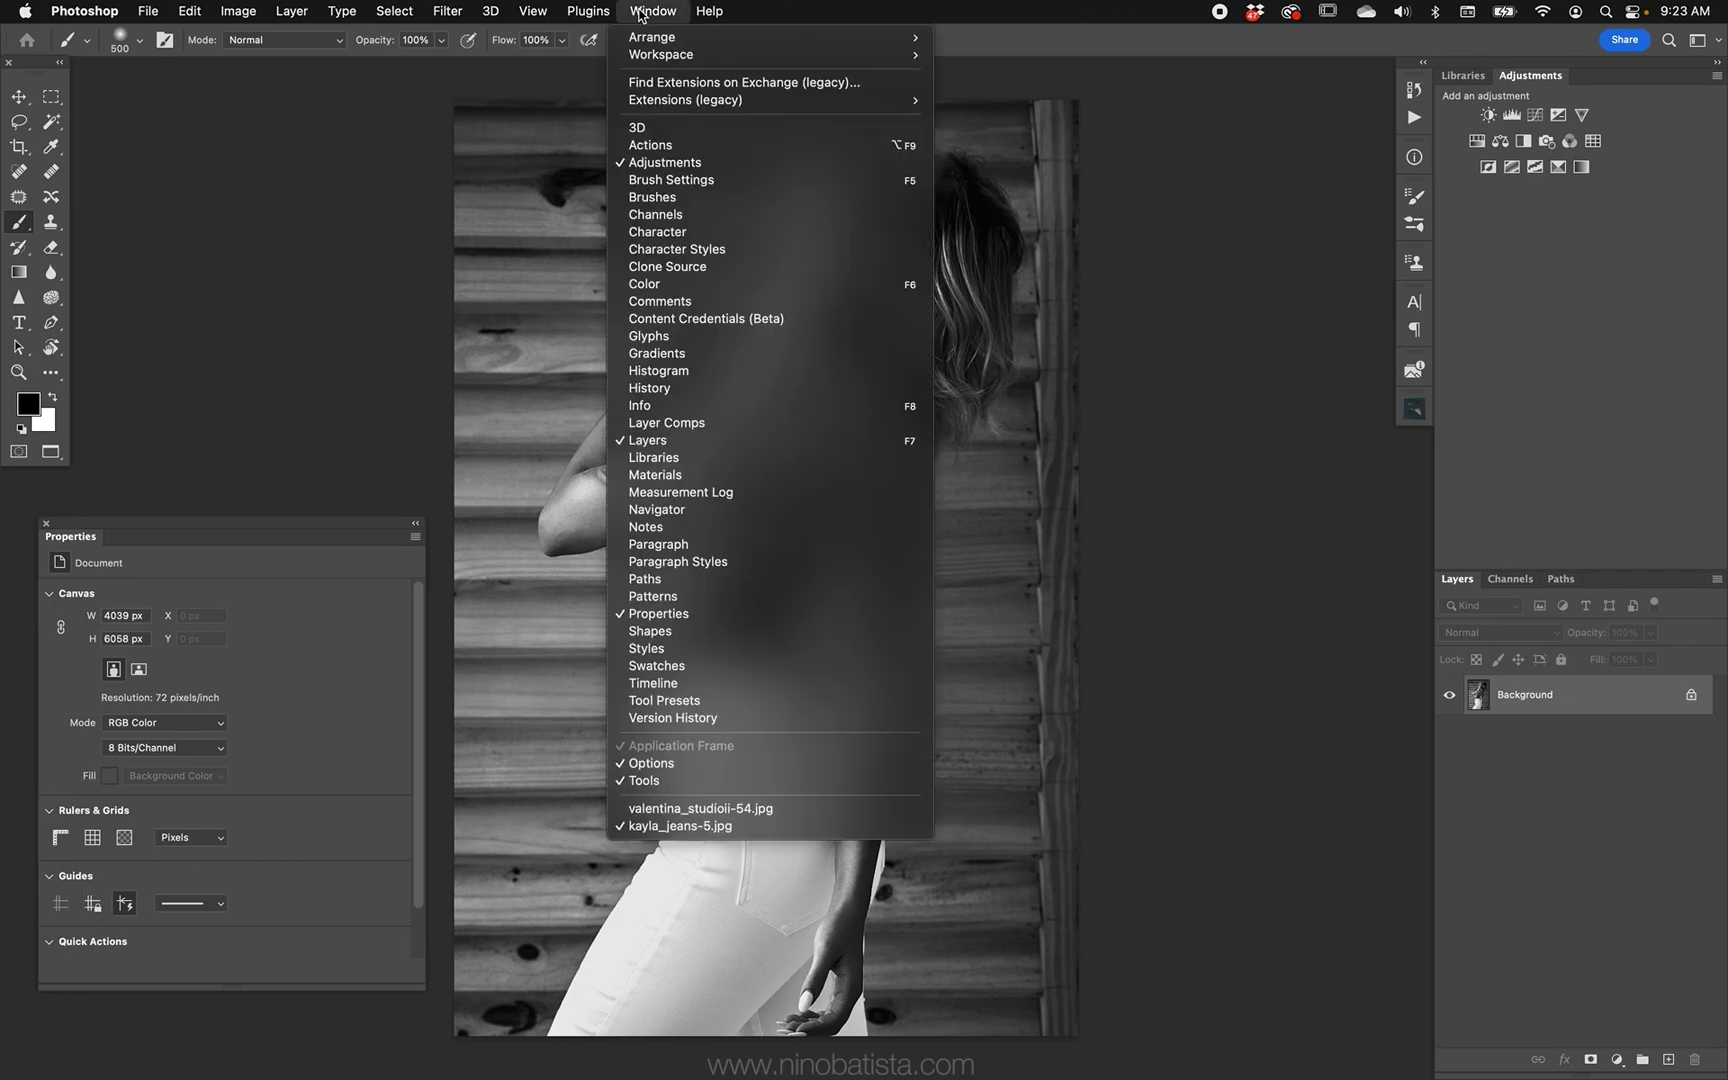
# Step: Switch to the studio portrait document, fit it to the window, and choose the Move tool
pyautogui.click(790, 809)
pyautogui.press('super+0')
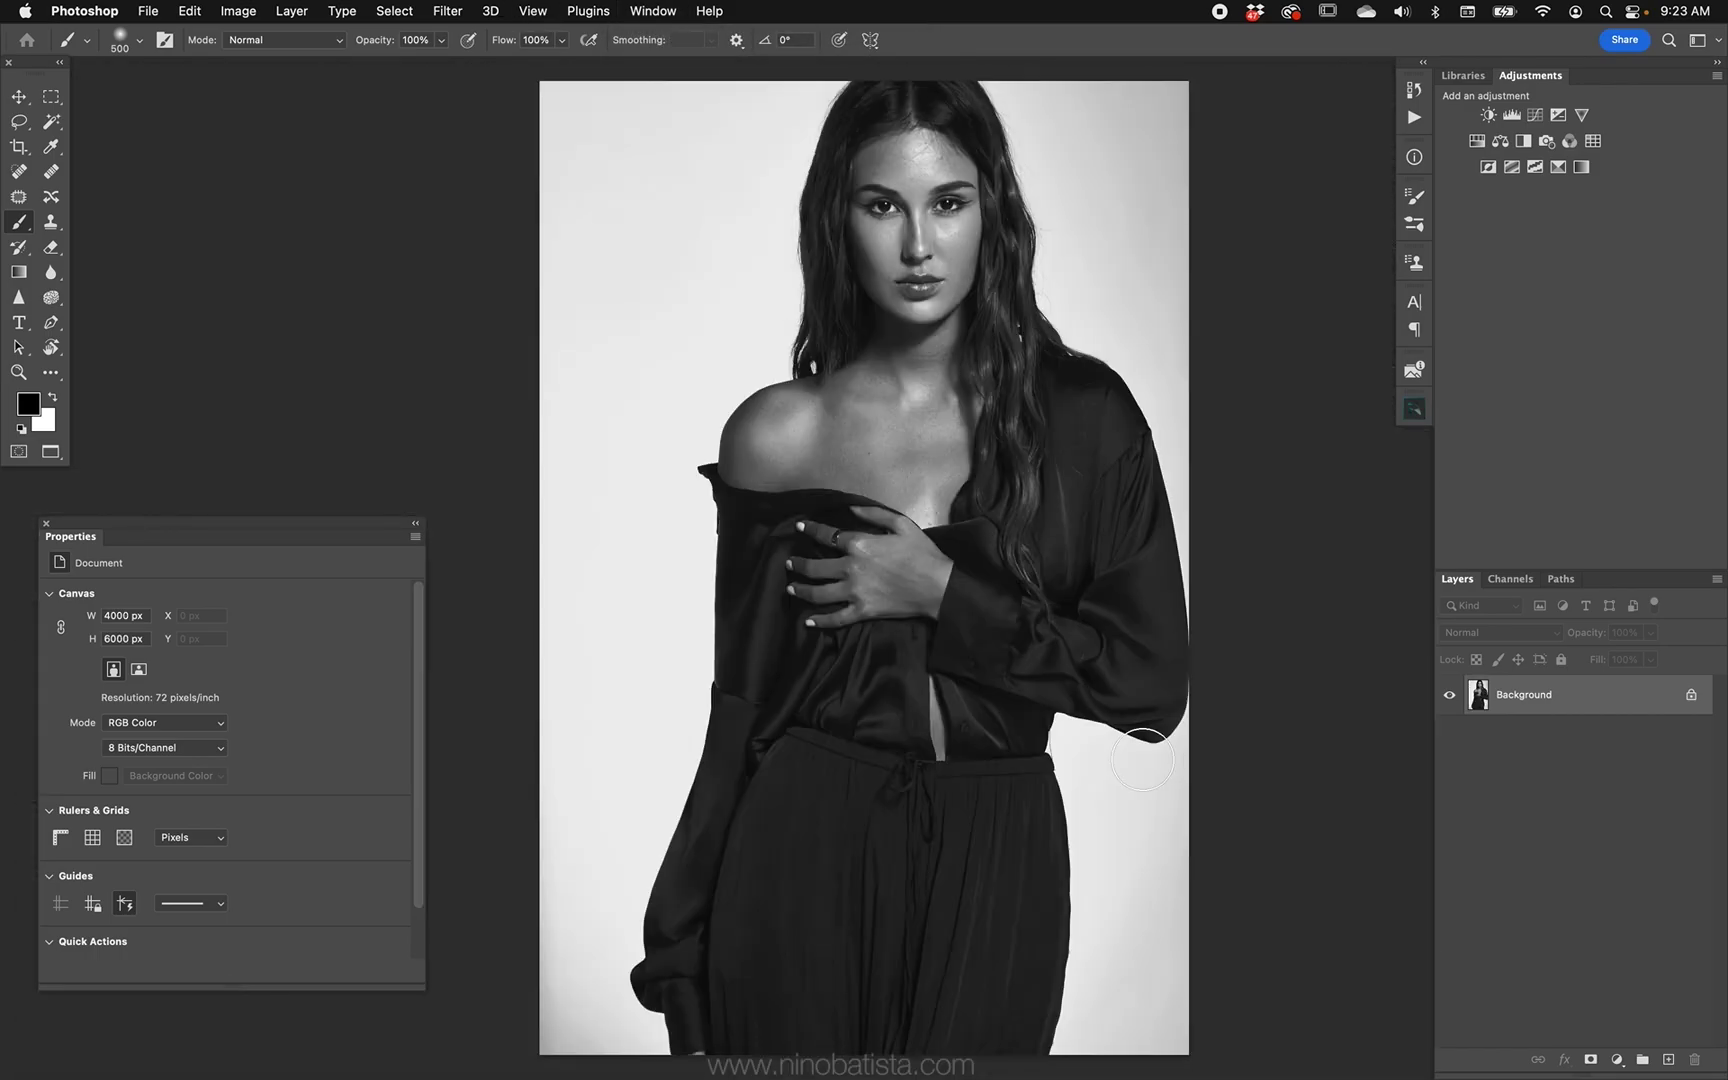
pyautogui.press('v')
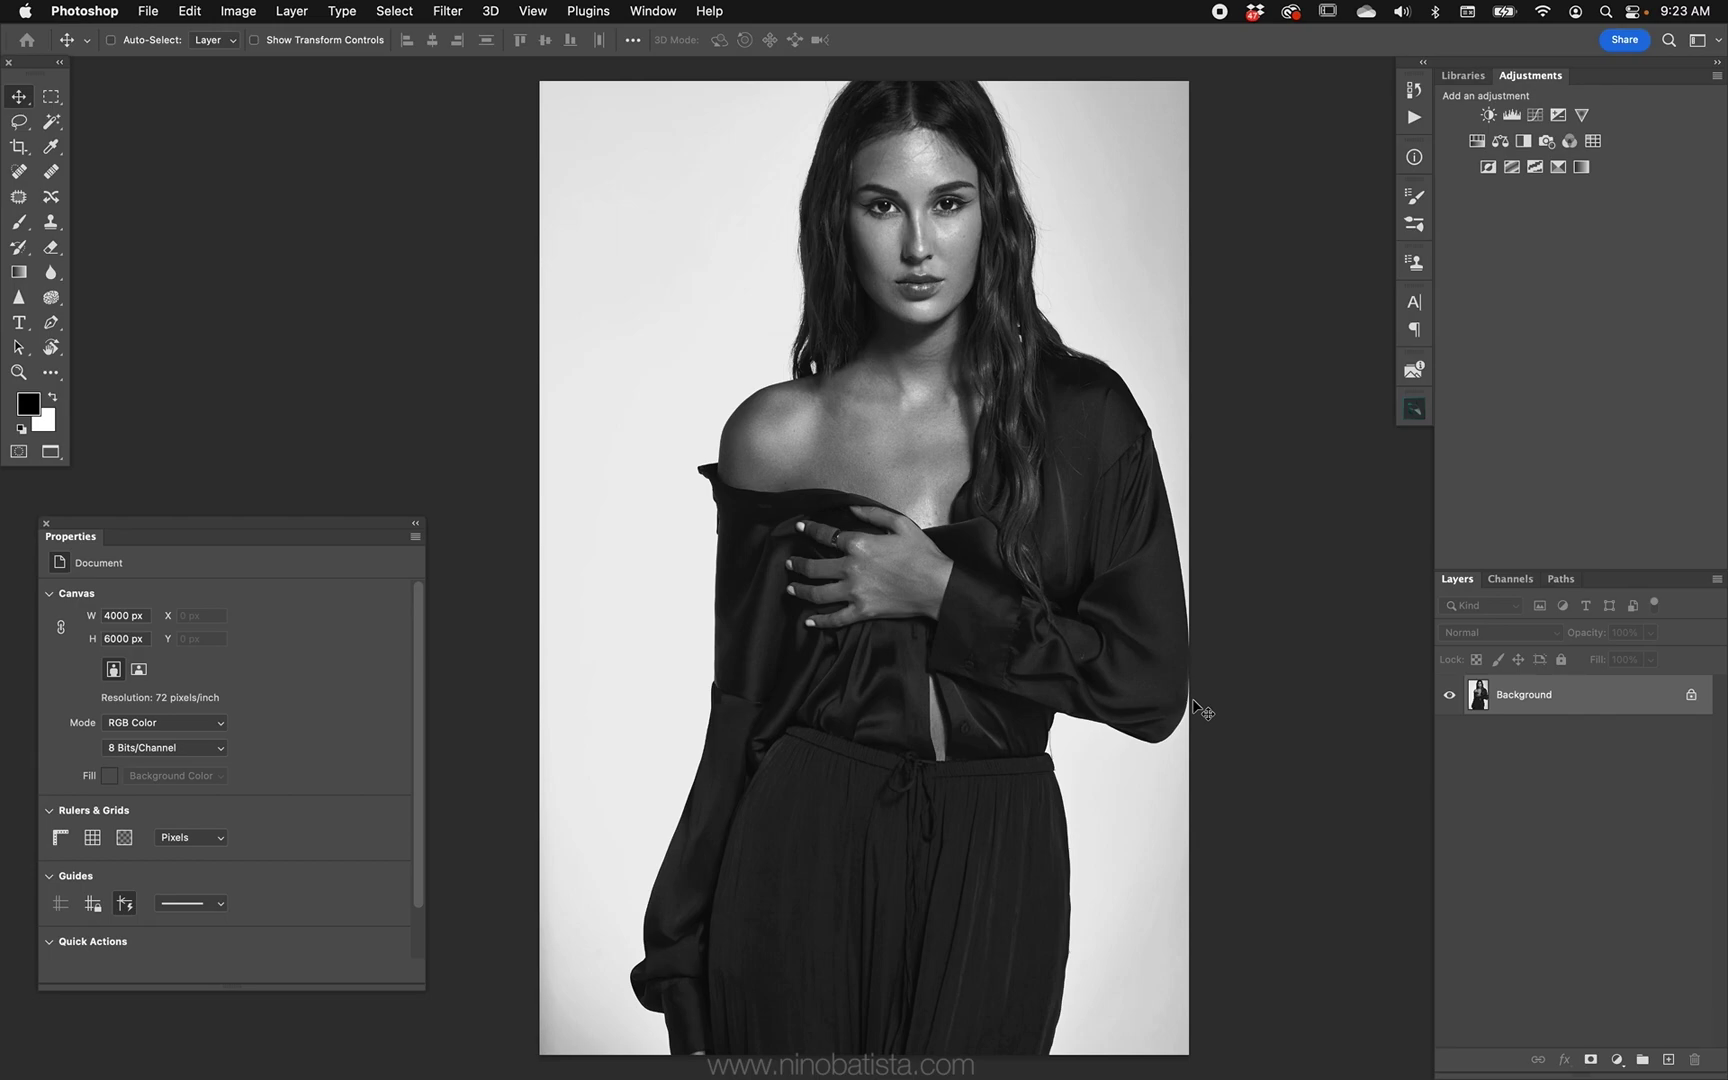
pyautogui.hscroll(2, 1138, 309)
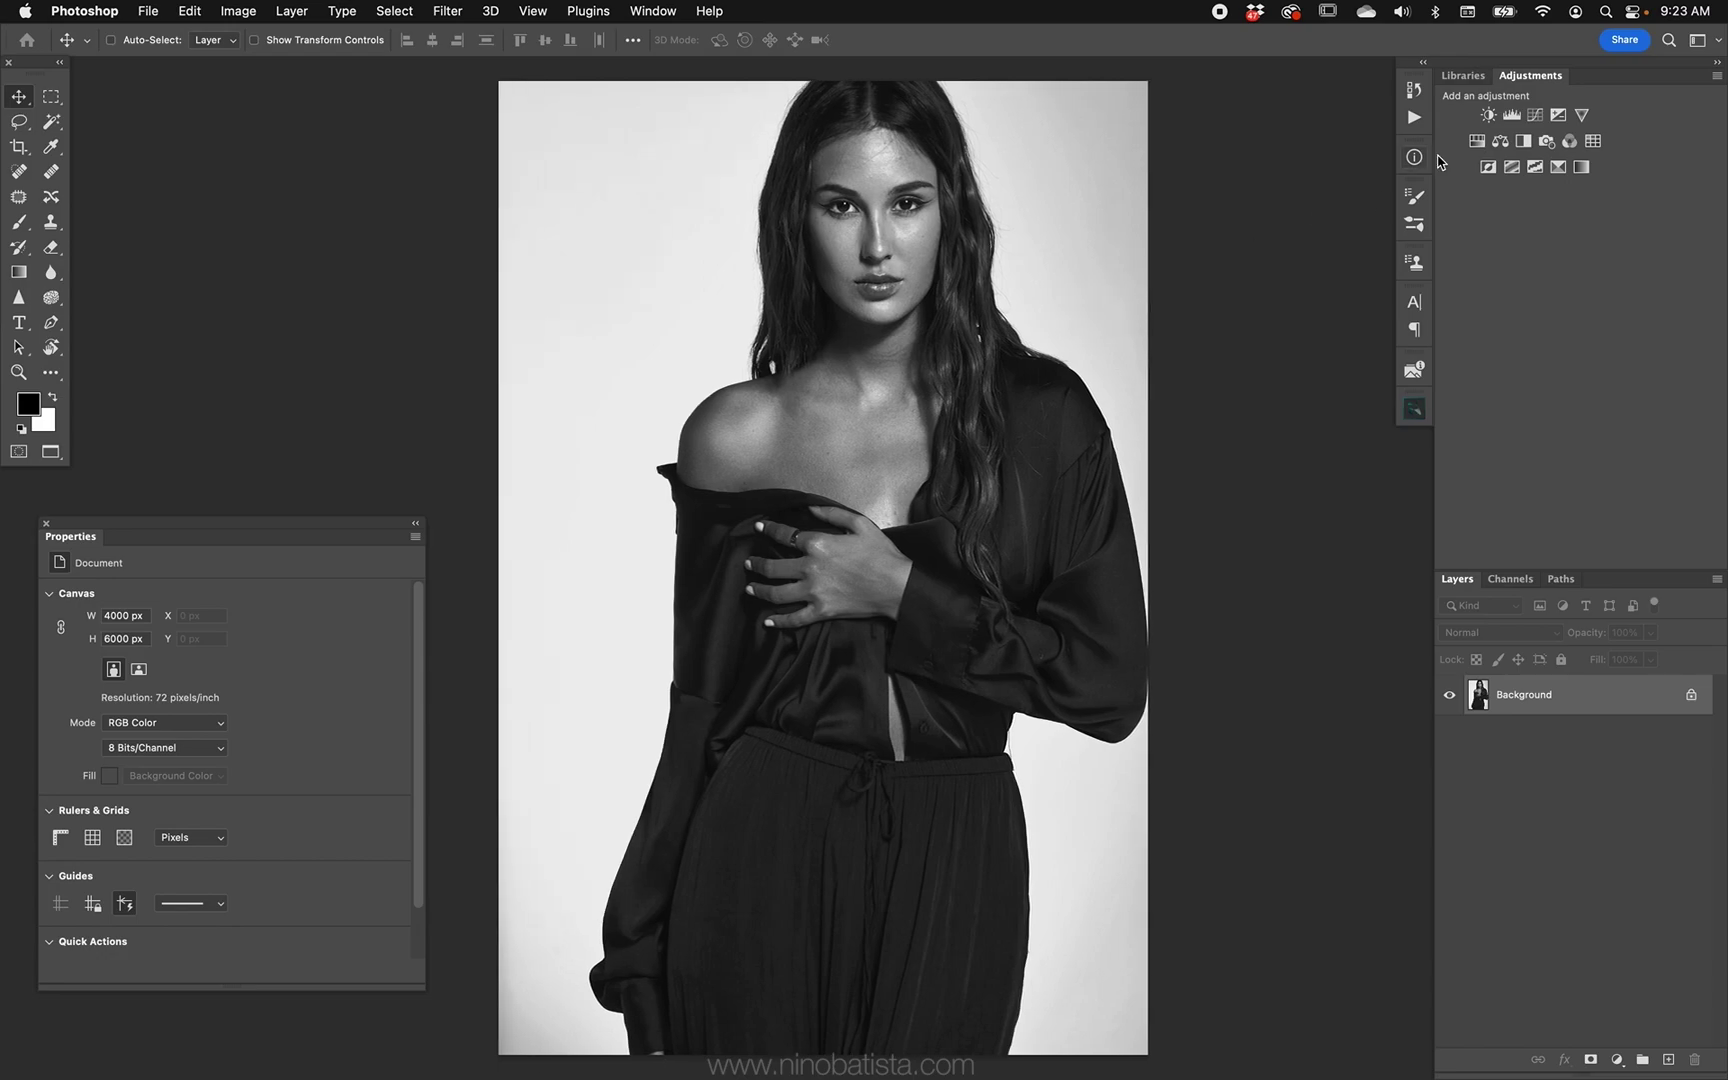
# Step: Run the NBP Magic Automatic 2023 action from the Actions panel to select the skin
pyautogui.click(1413, 117)
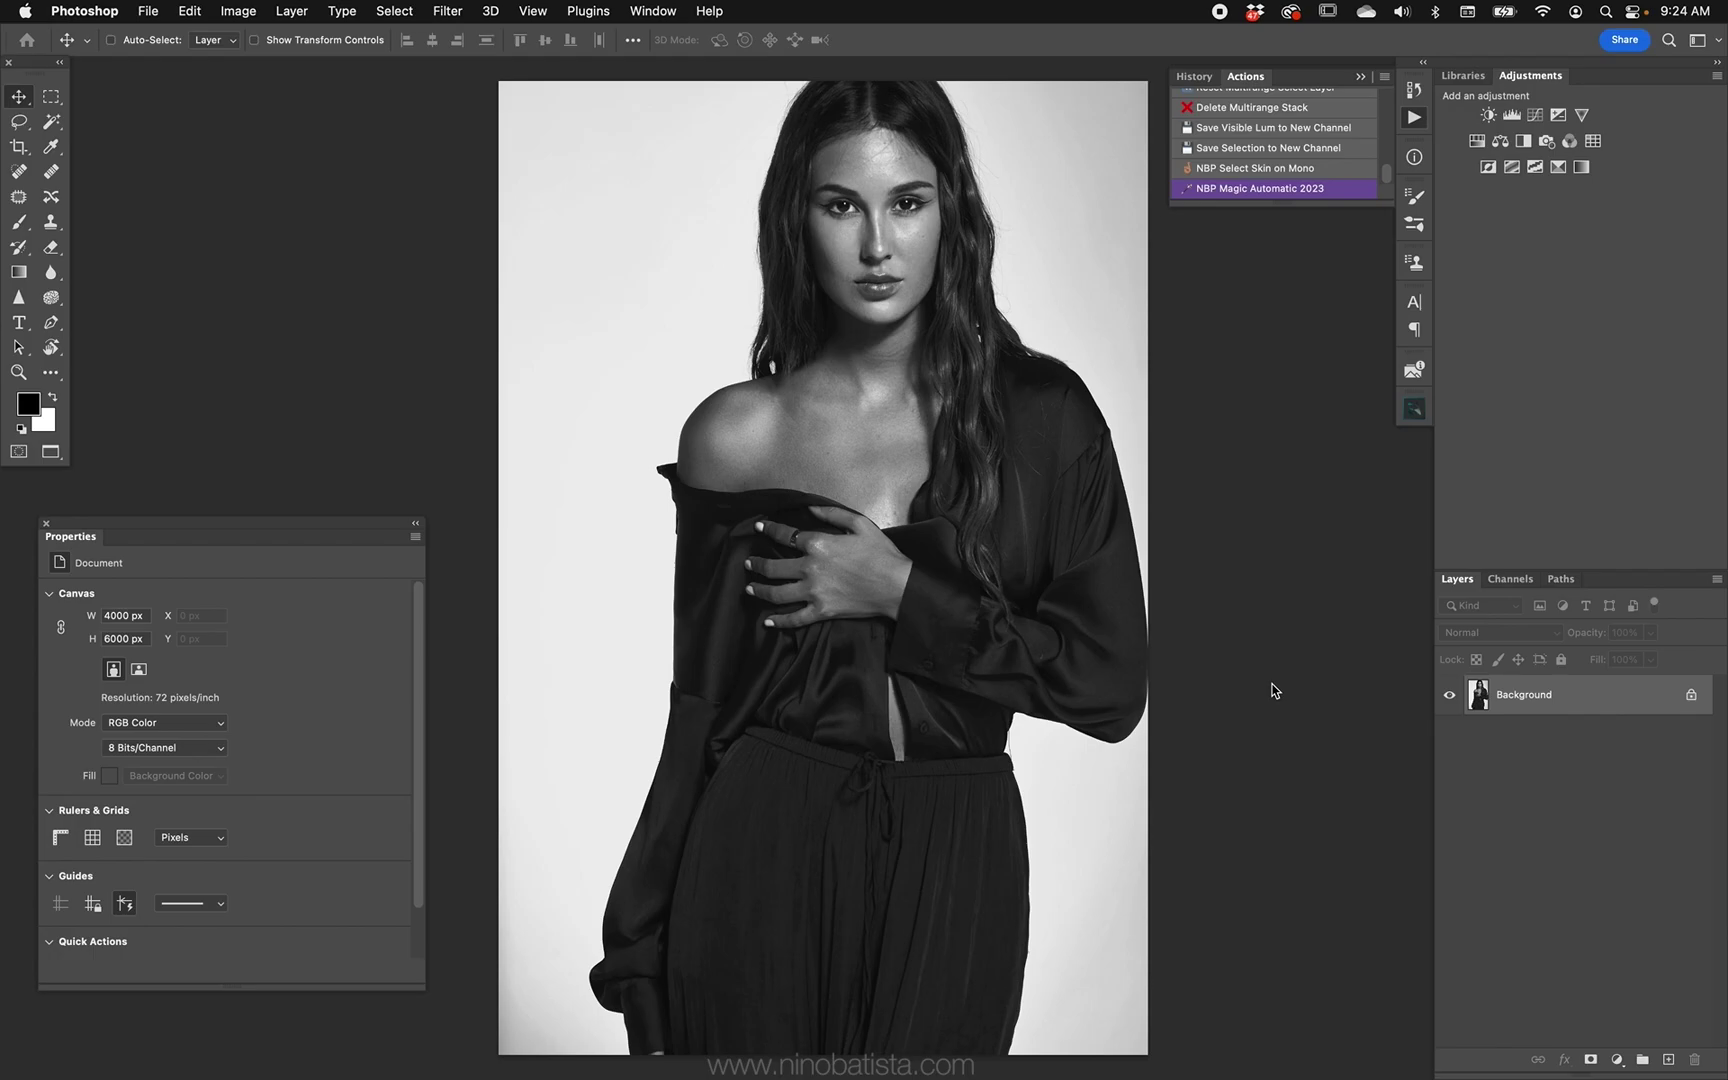
pyautogui.press('F2')
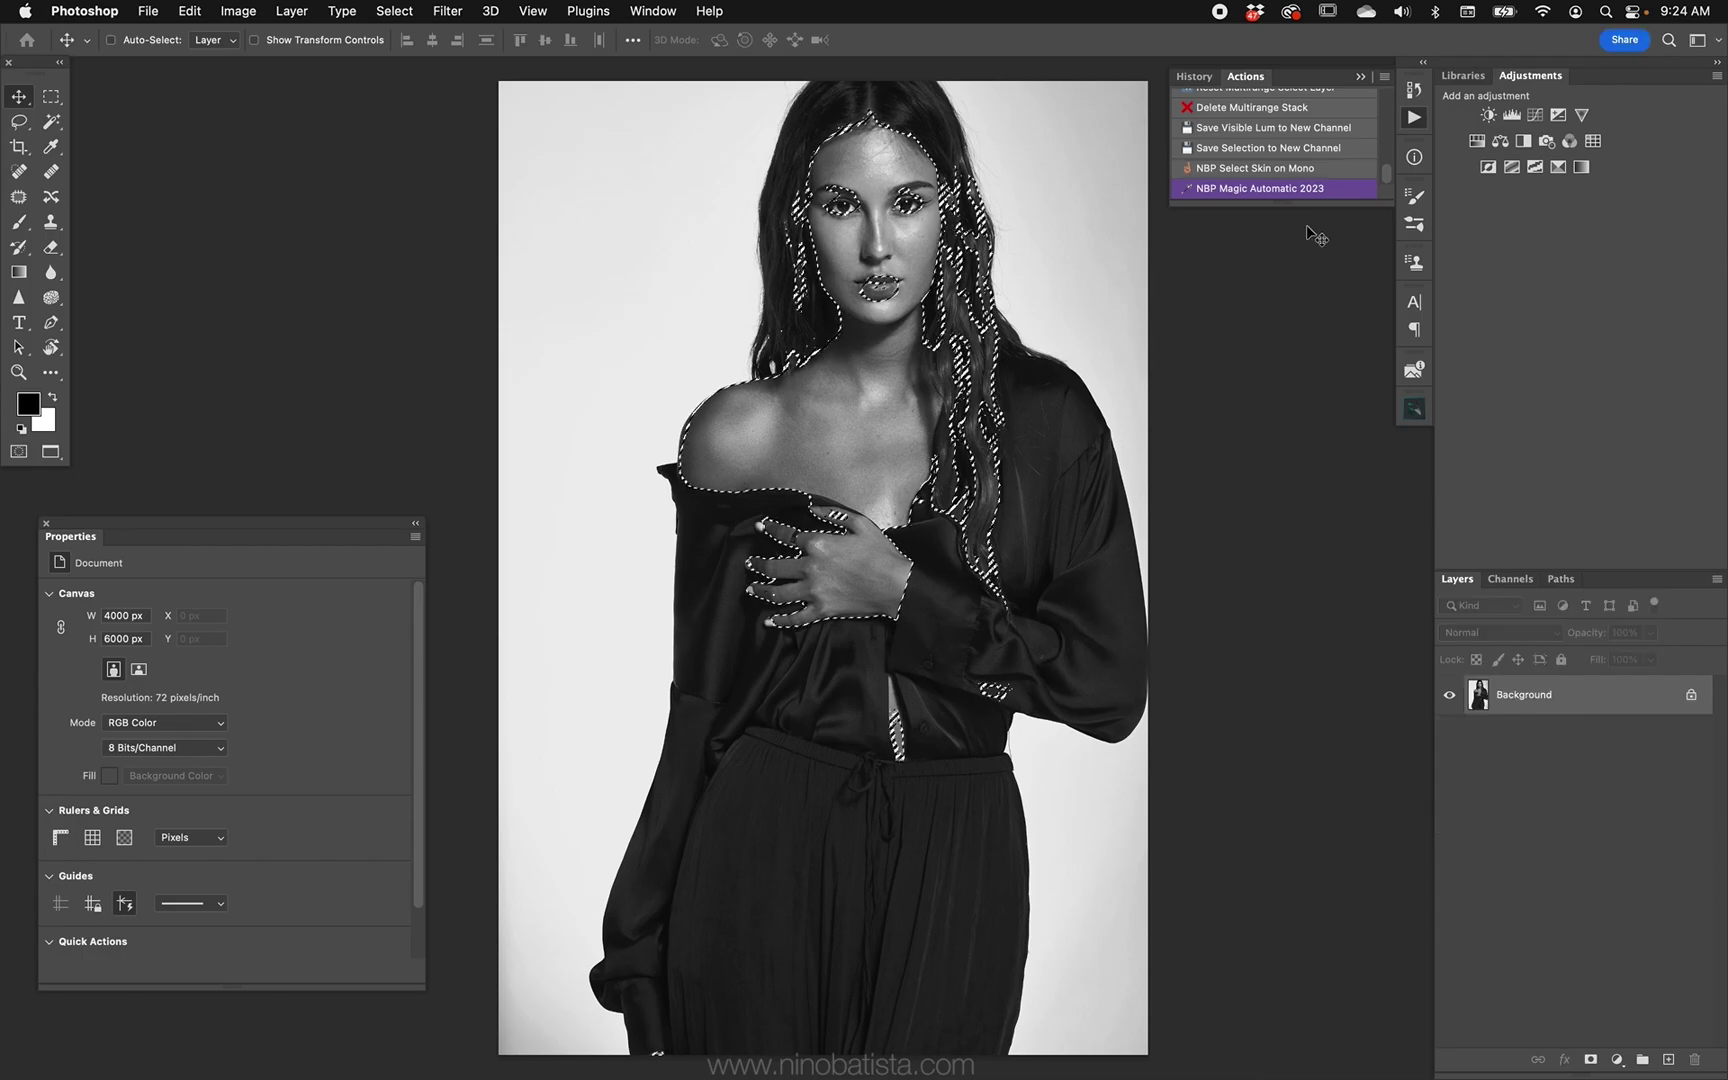
pyautogui.click(1270, 82)
# Step: Add a Curves adjustment on the skin and pull its point down to Input 116 / Output 97
pyautogui.click(1618, 1058)
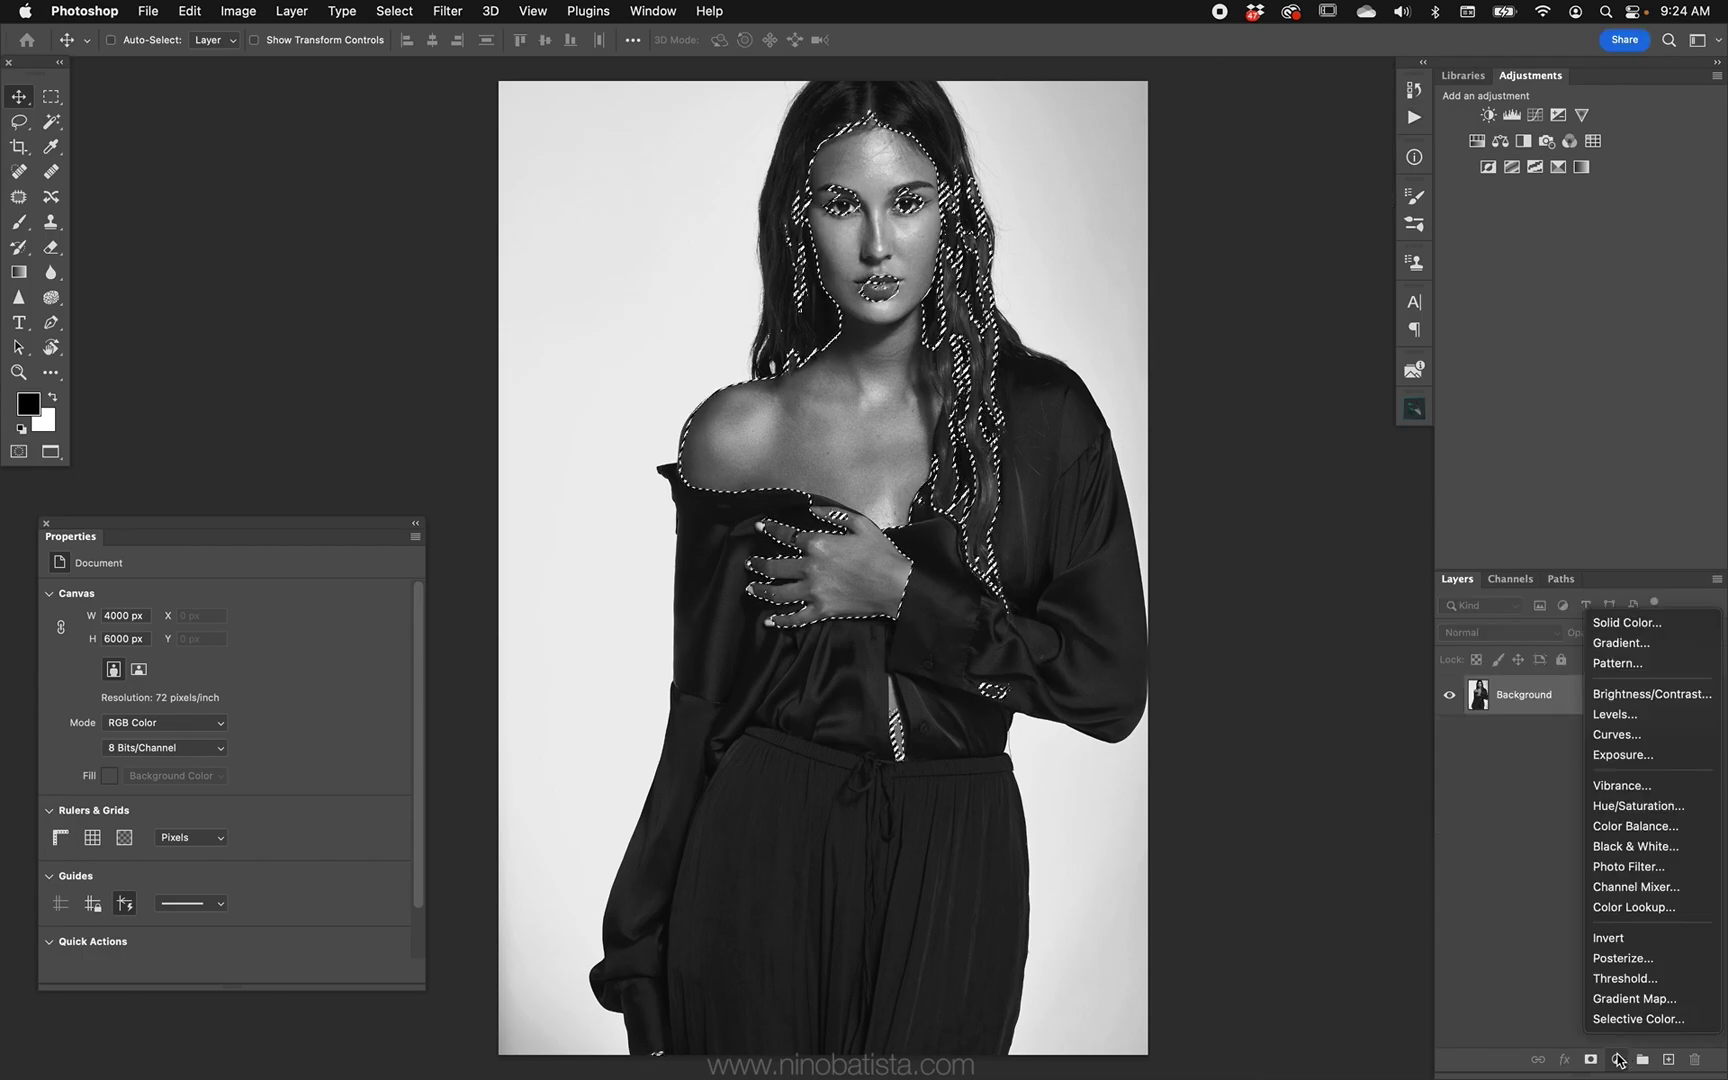
pyautogui.click(1620, 733)
pyautogui.moveTo(262, 750); pyautogui.dragTo(232, 795)
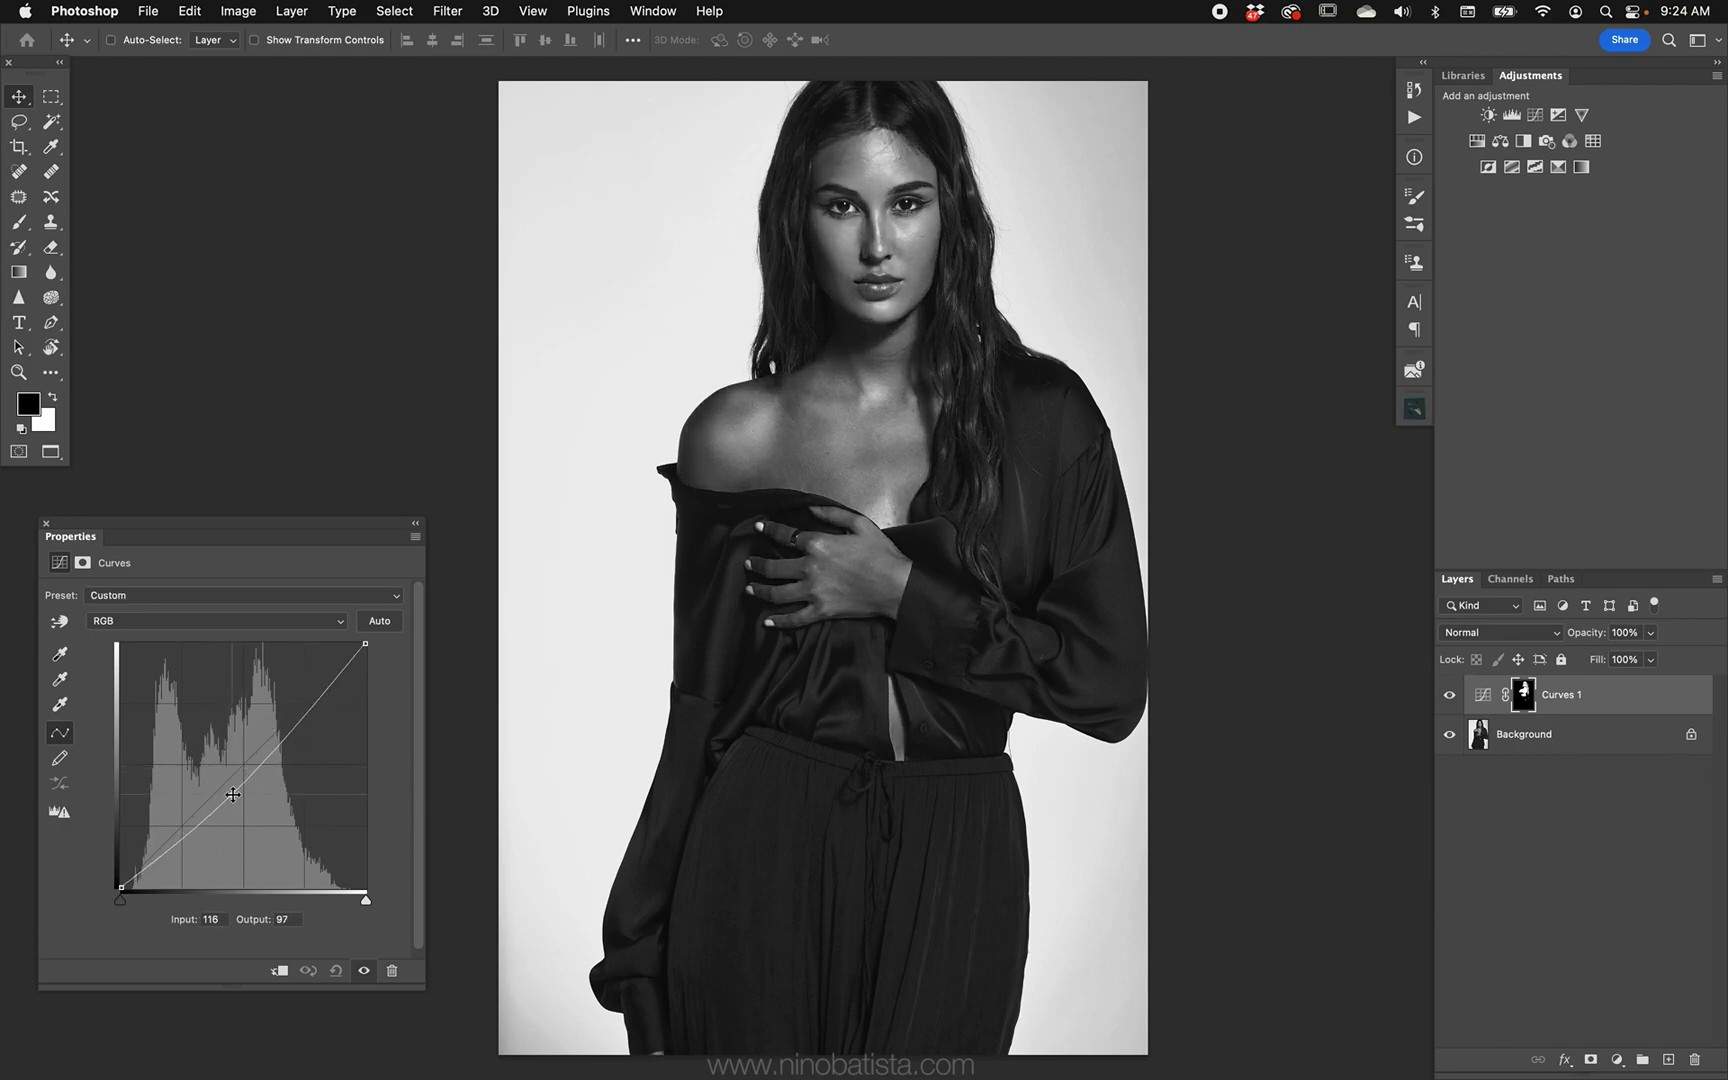